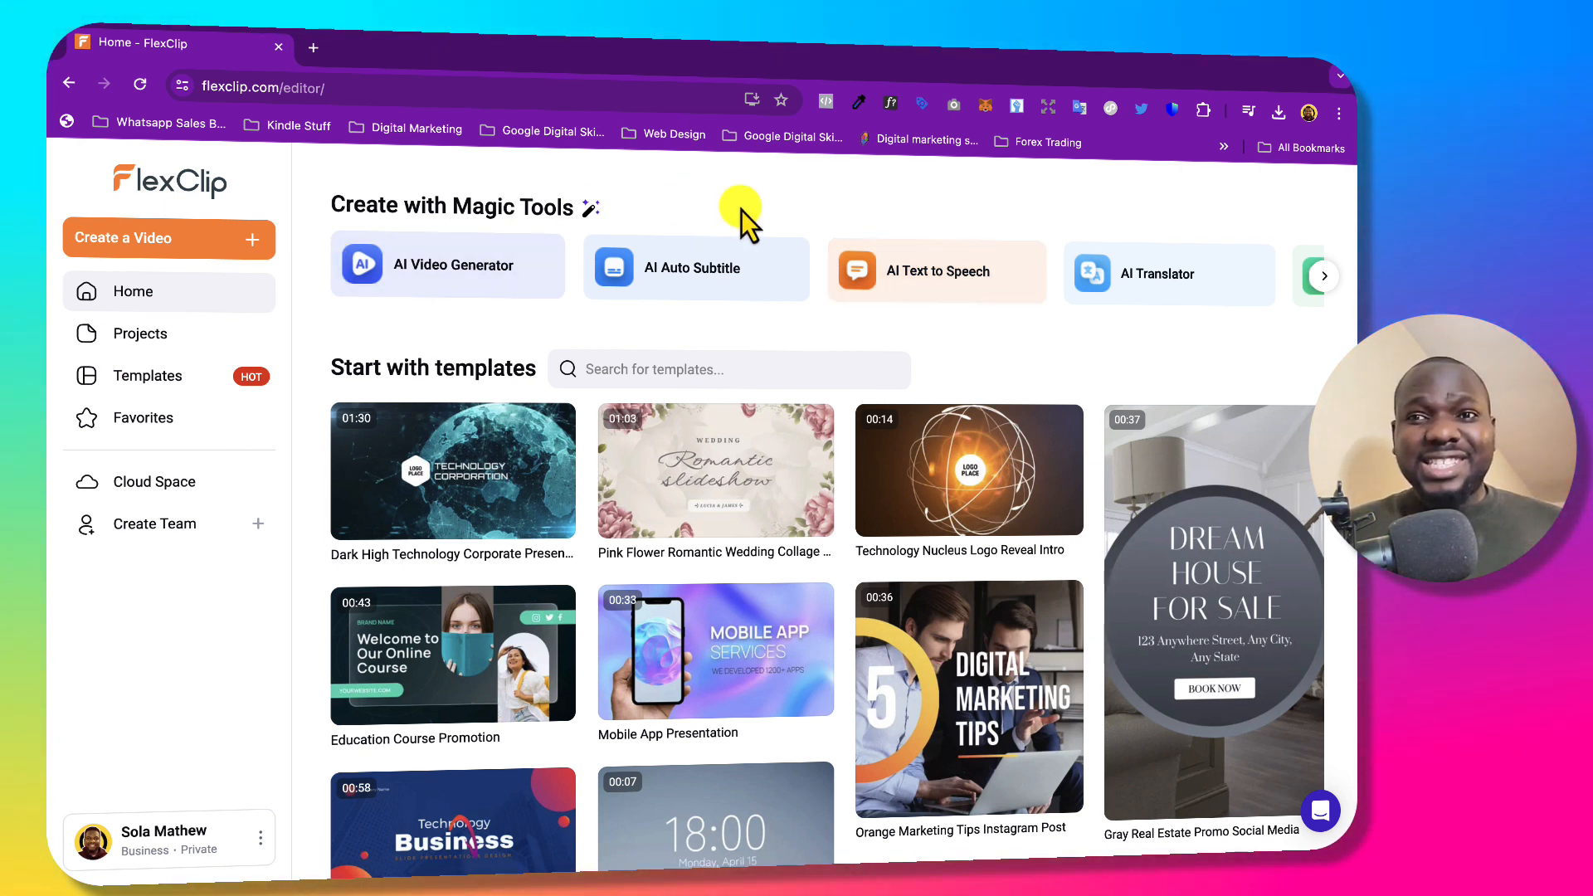
Advance the FlexClip Magic Tools carousel to reveal more tools.
click(1315, 273)
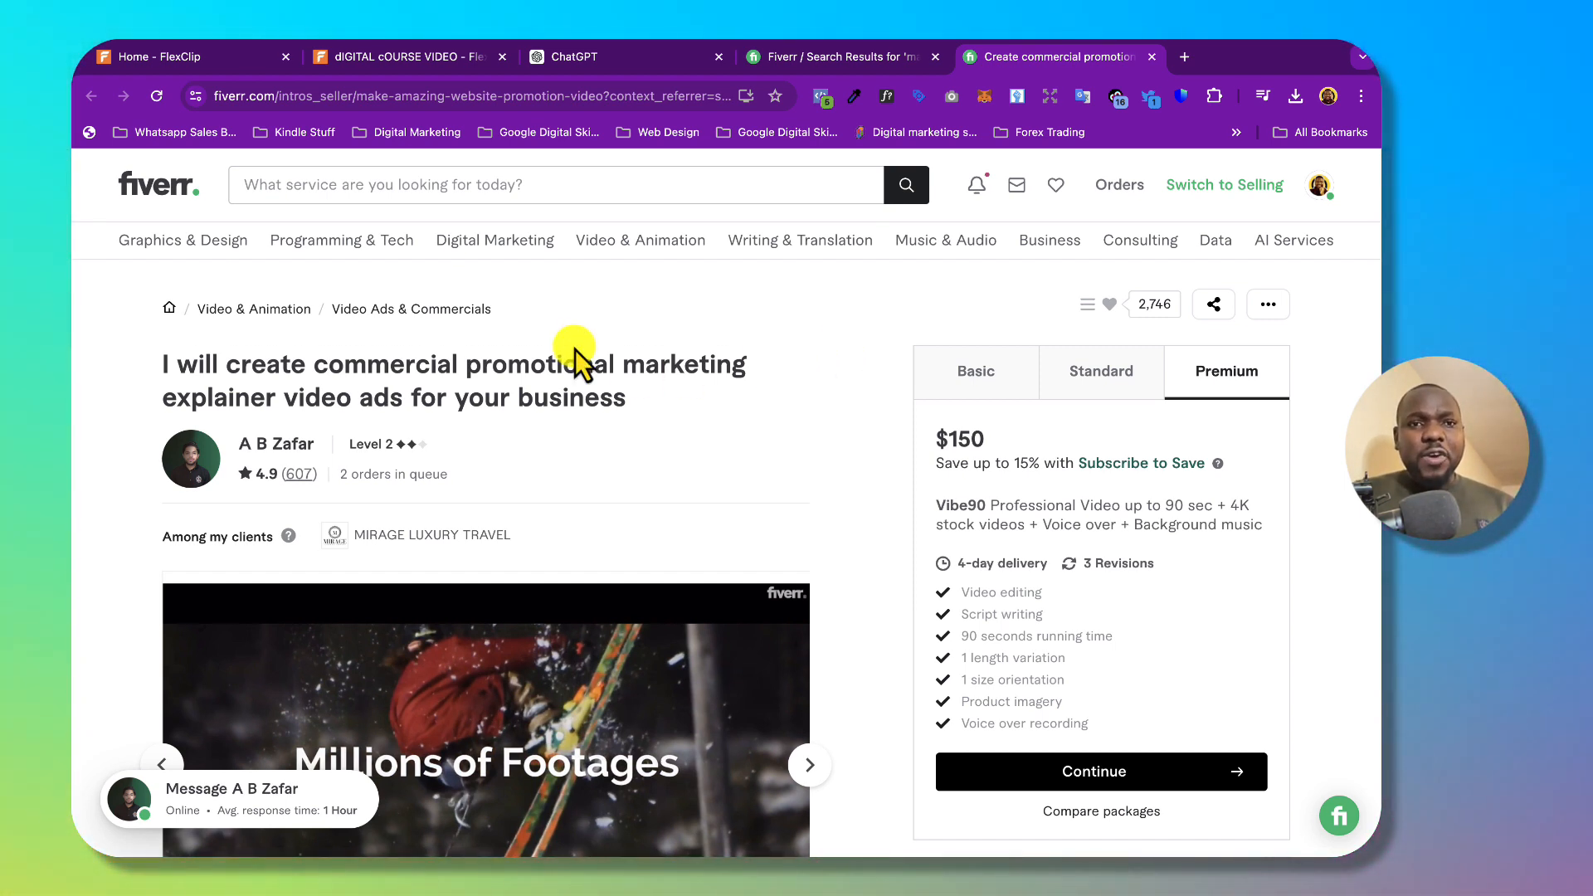
Compare the gig's Standard and Basic package prices and details.
scroll(575, 350, down, 1)
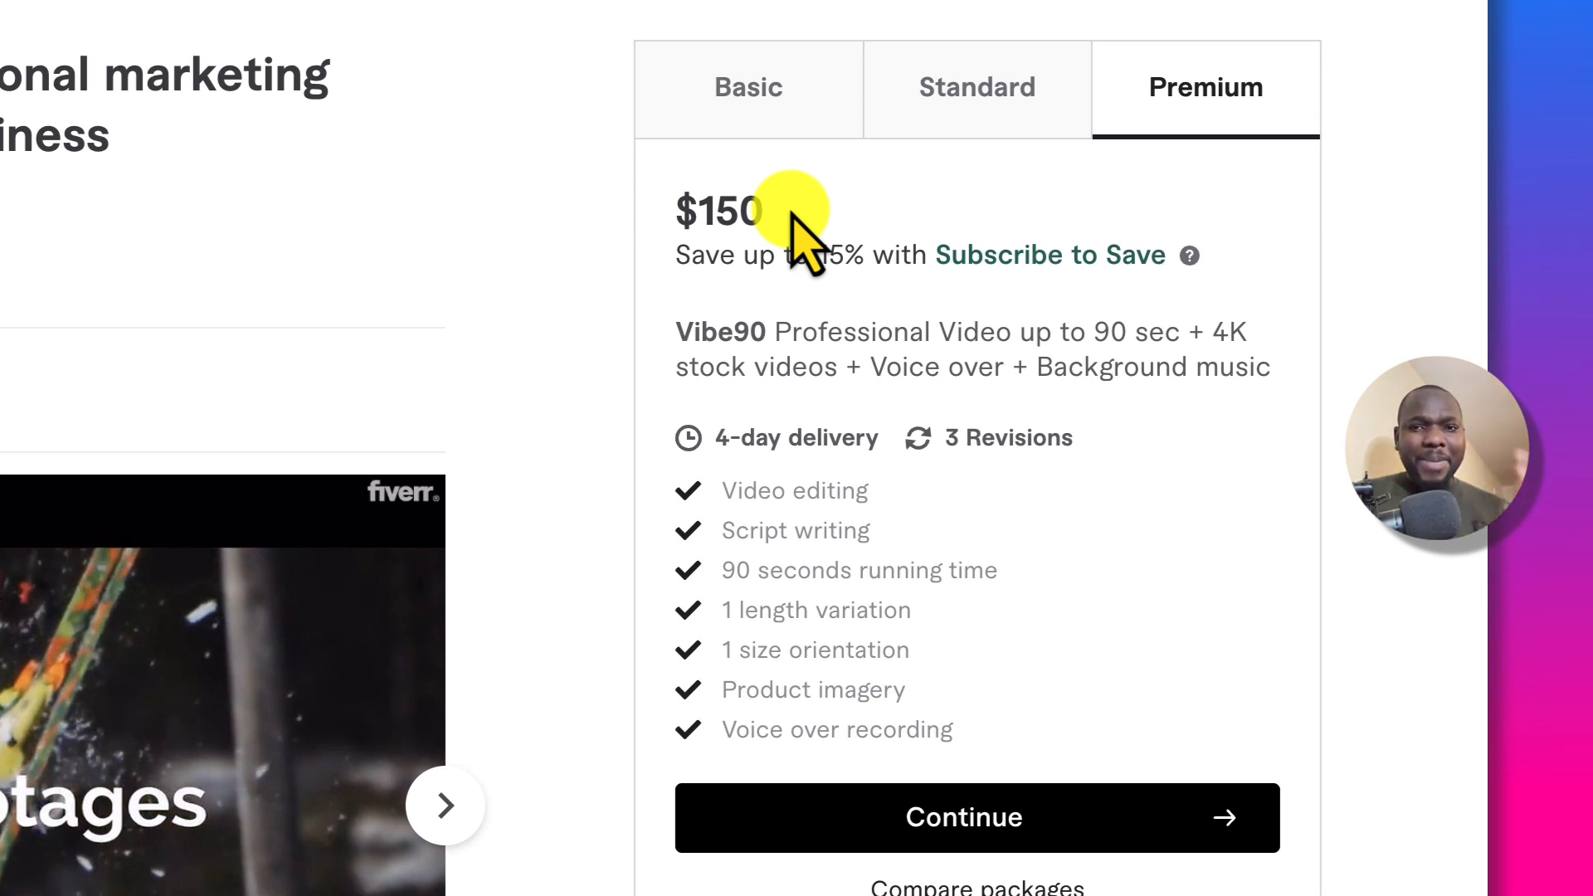
click(972, 116)
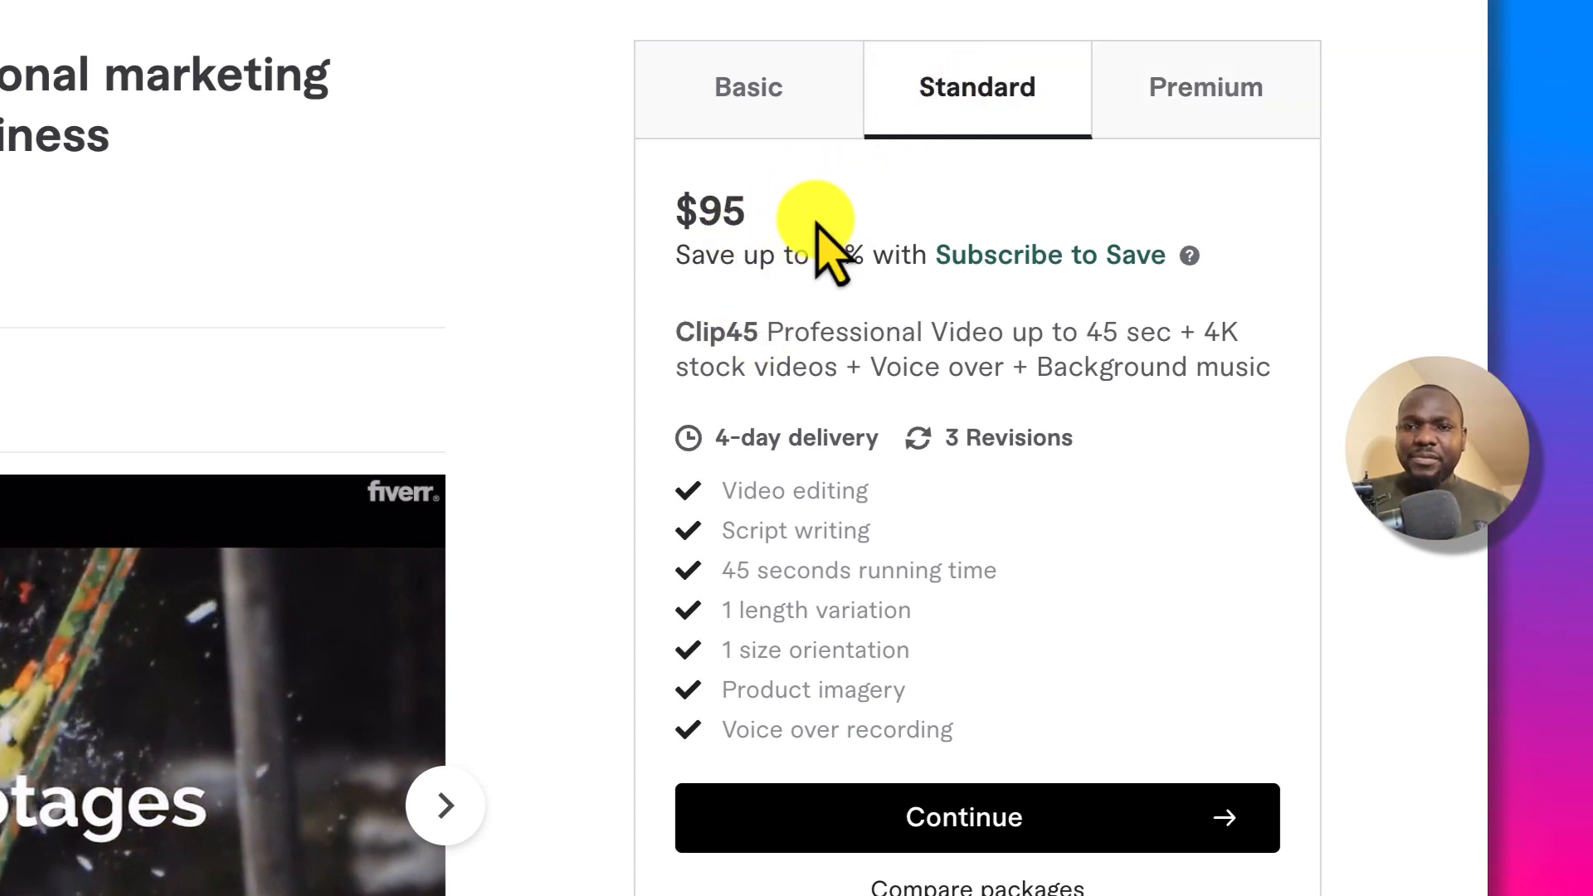
click(749, 107)
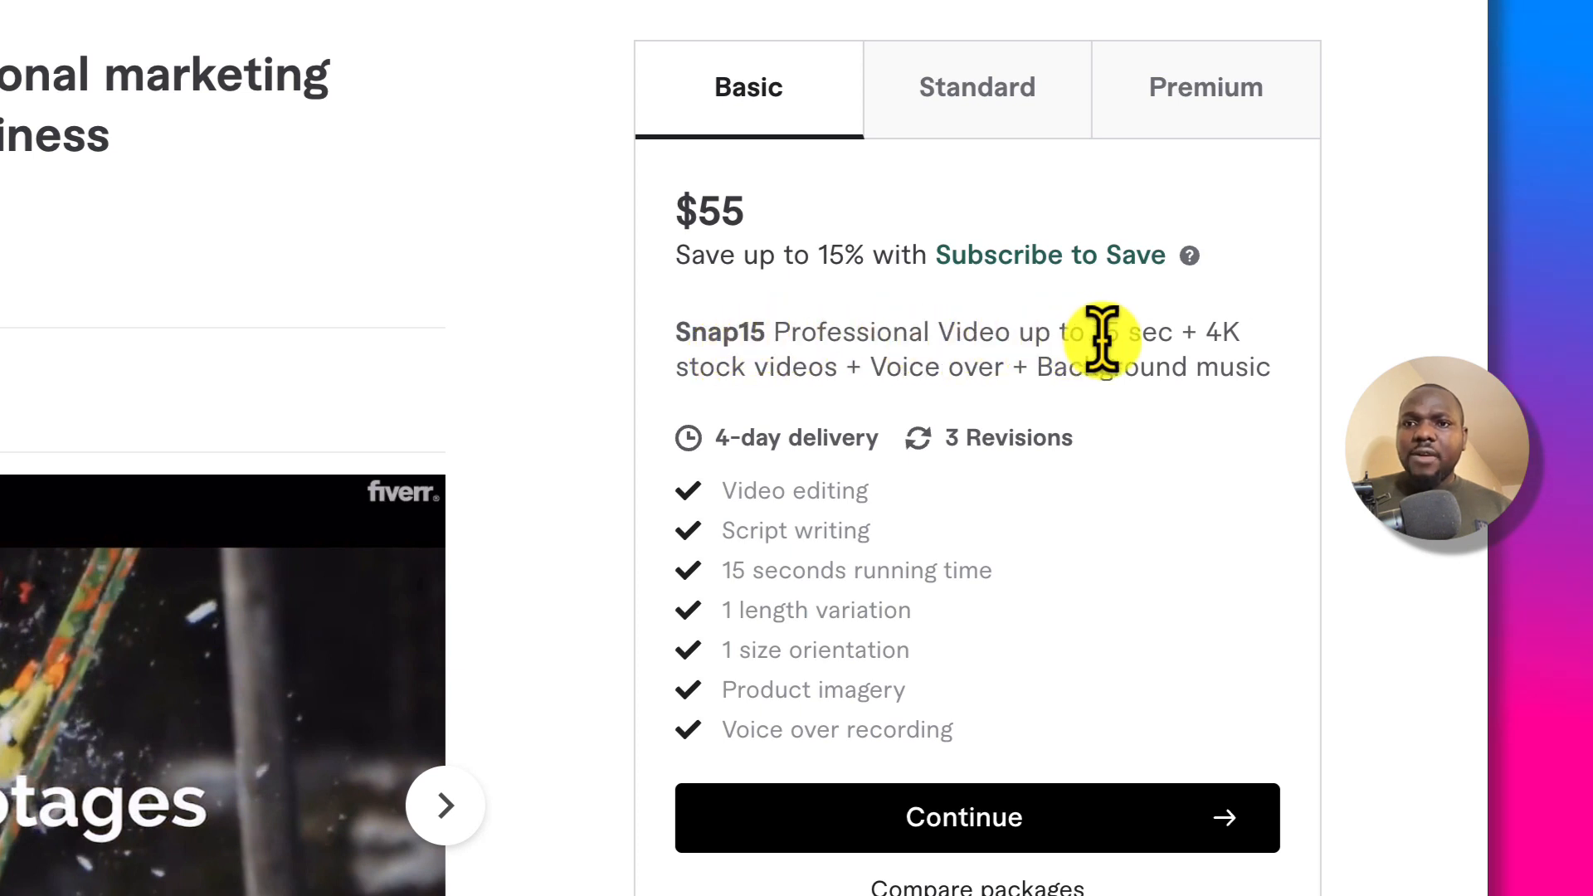
Highlight the Basic package's 15 sec + 4K length and its $55 price.
drag(1093, 334, 1269, 362)
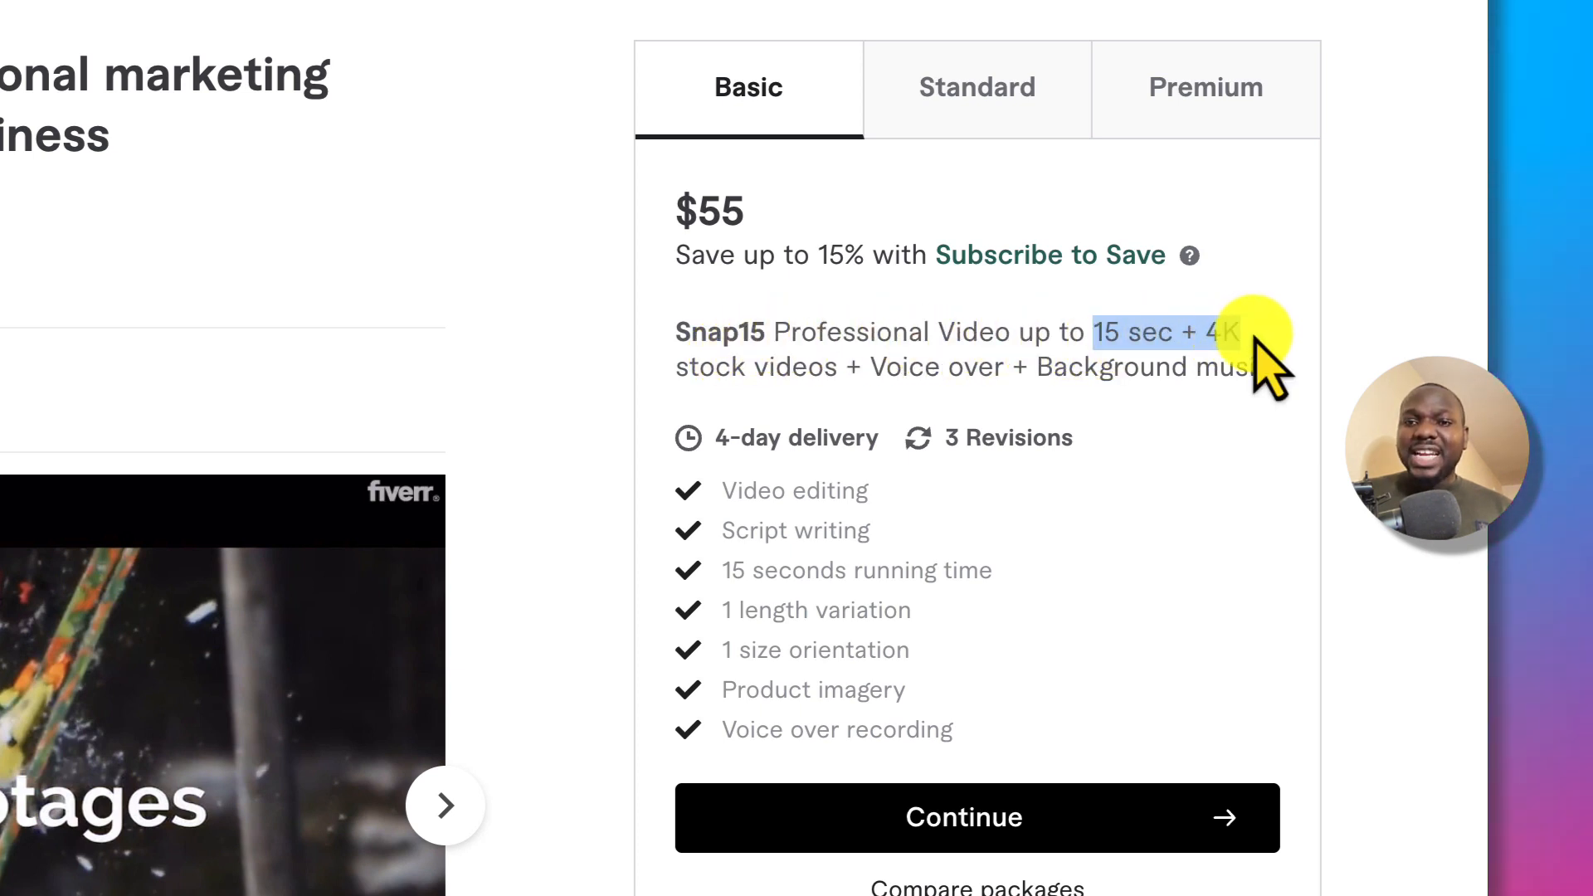
drag(1171, 352, 1223, 340)
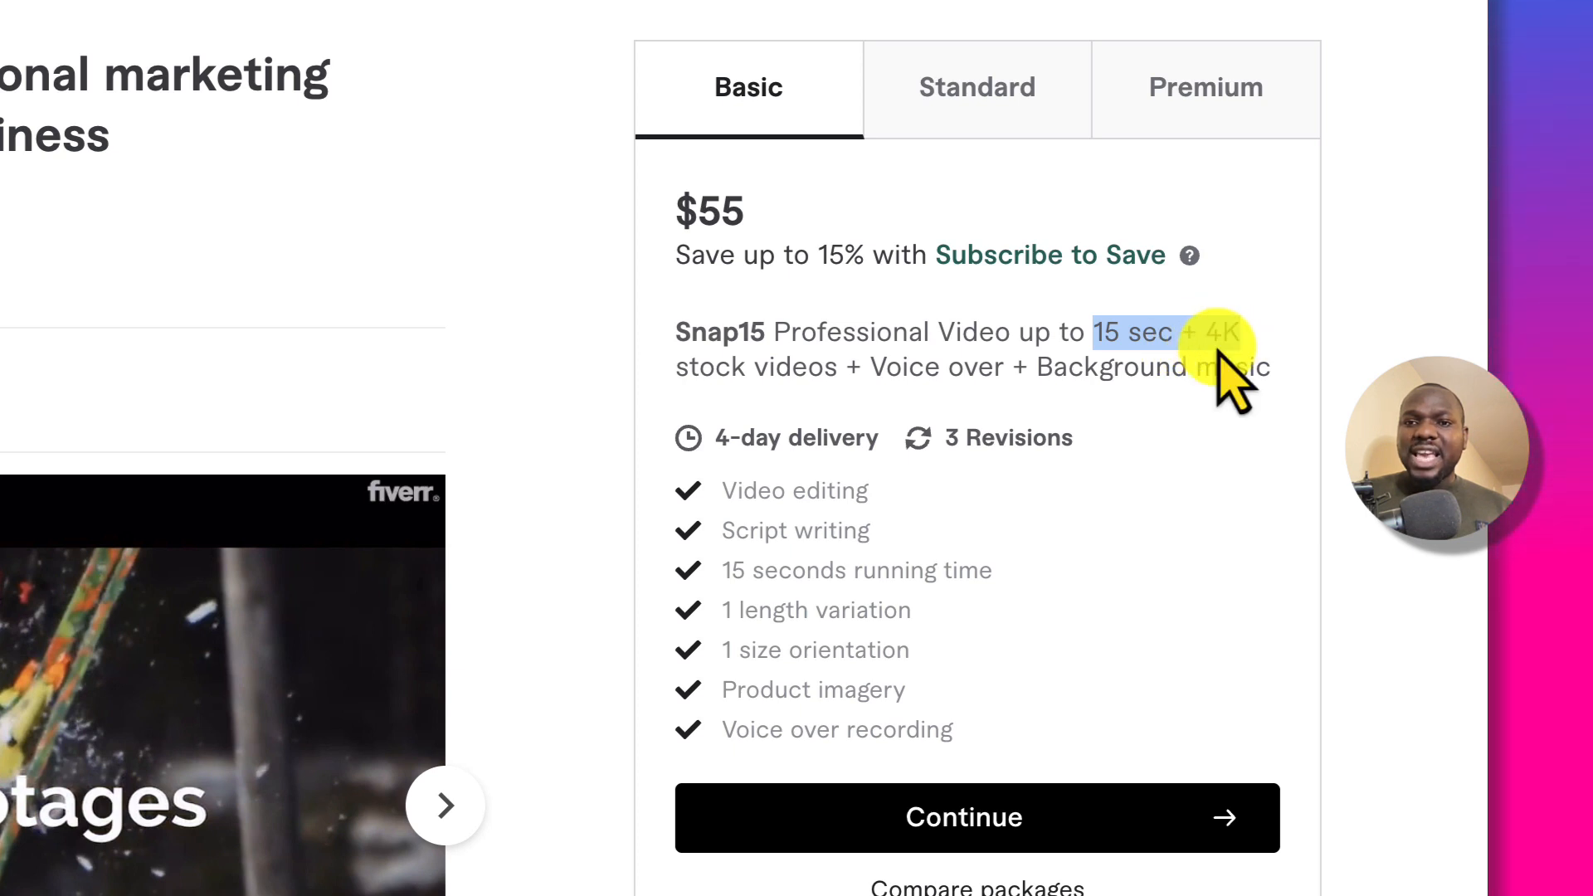
scroll(751, 390, down, 2)
scroll(747, 384, up, 3)
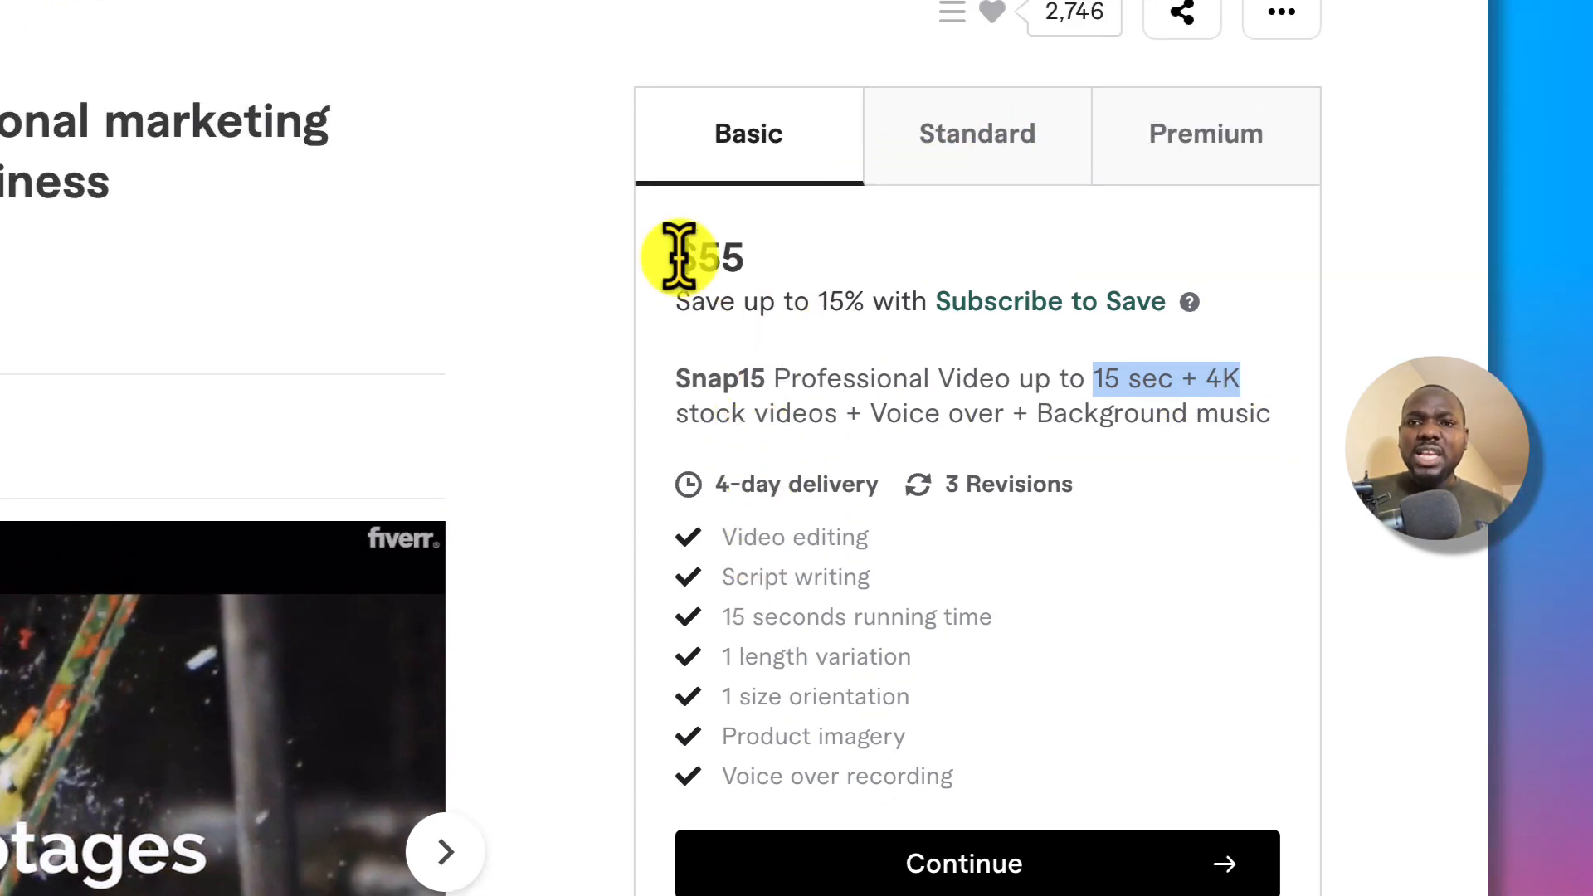
drag(672, 252, 763, 259)
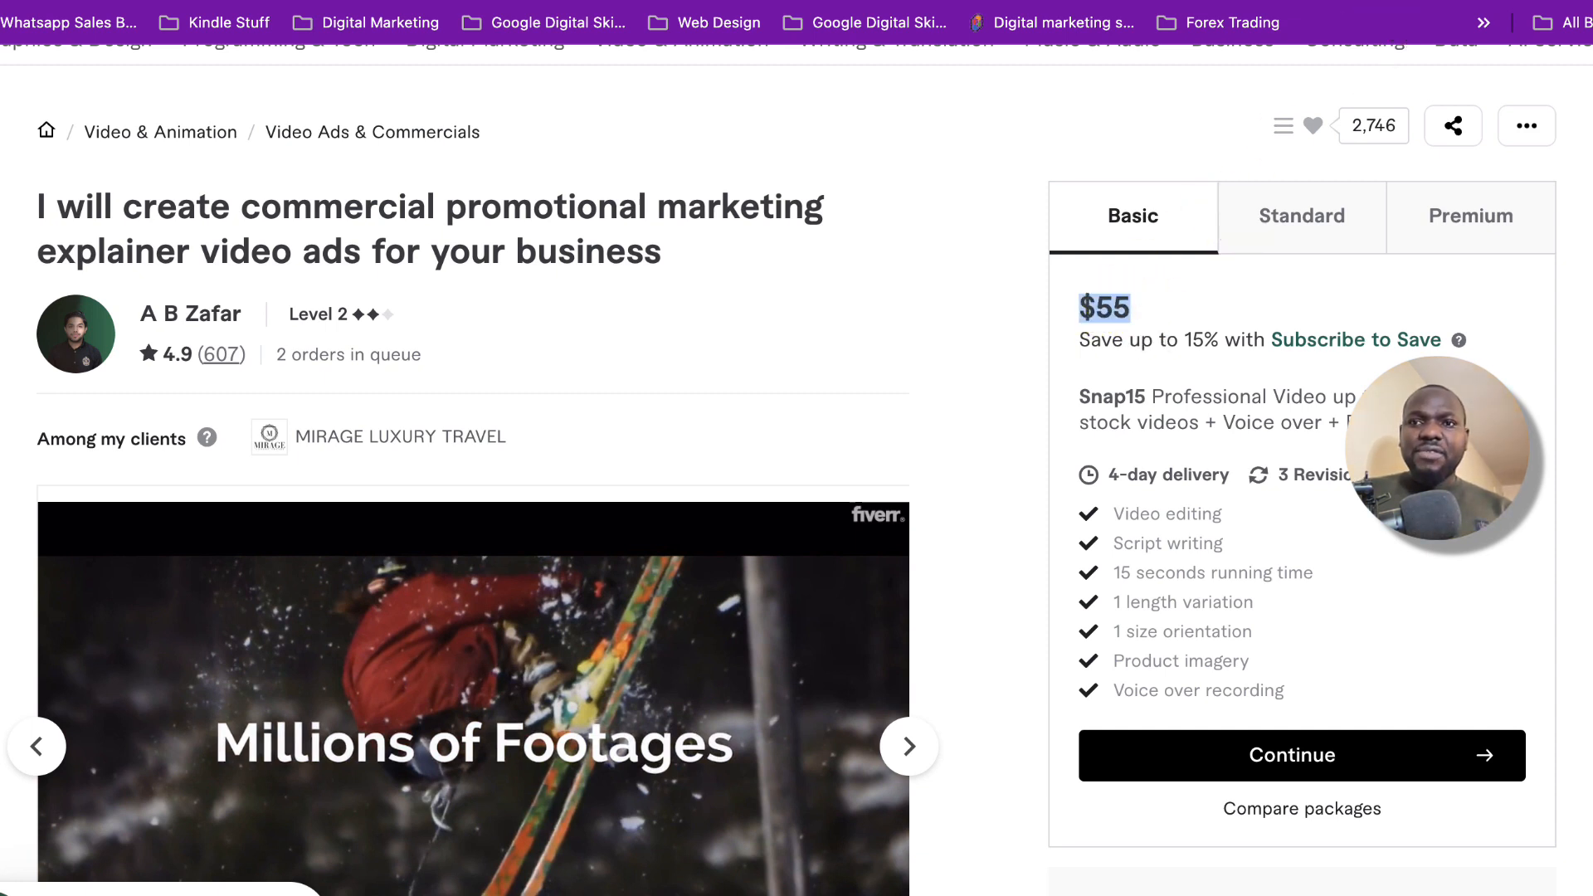
click(969, 2)
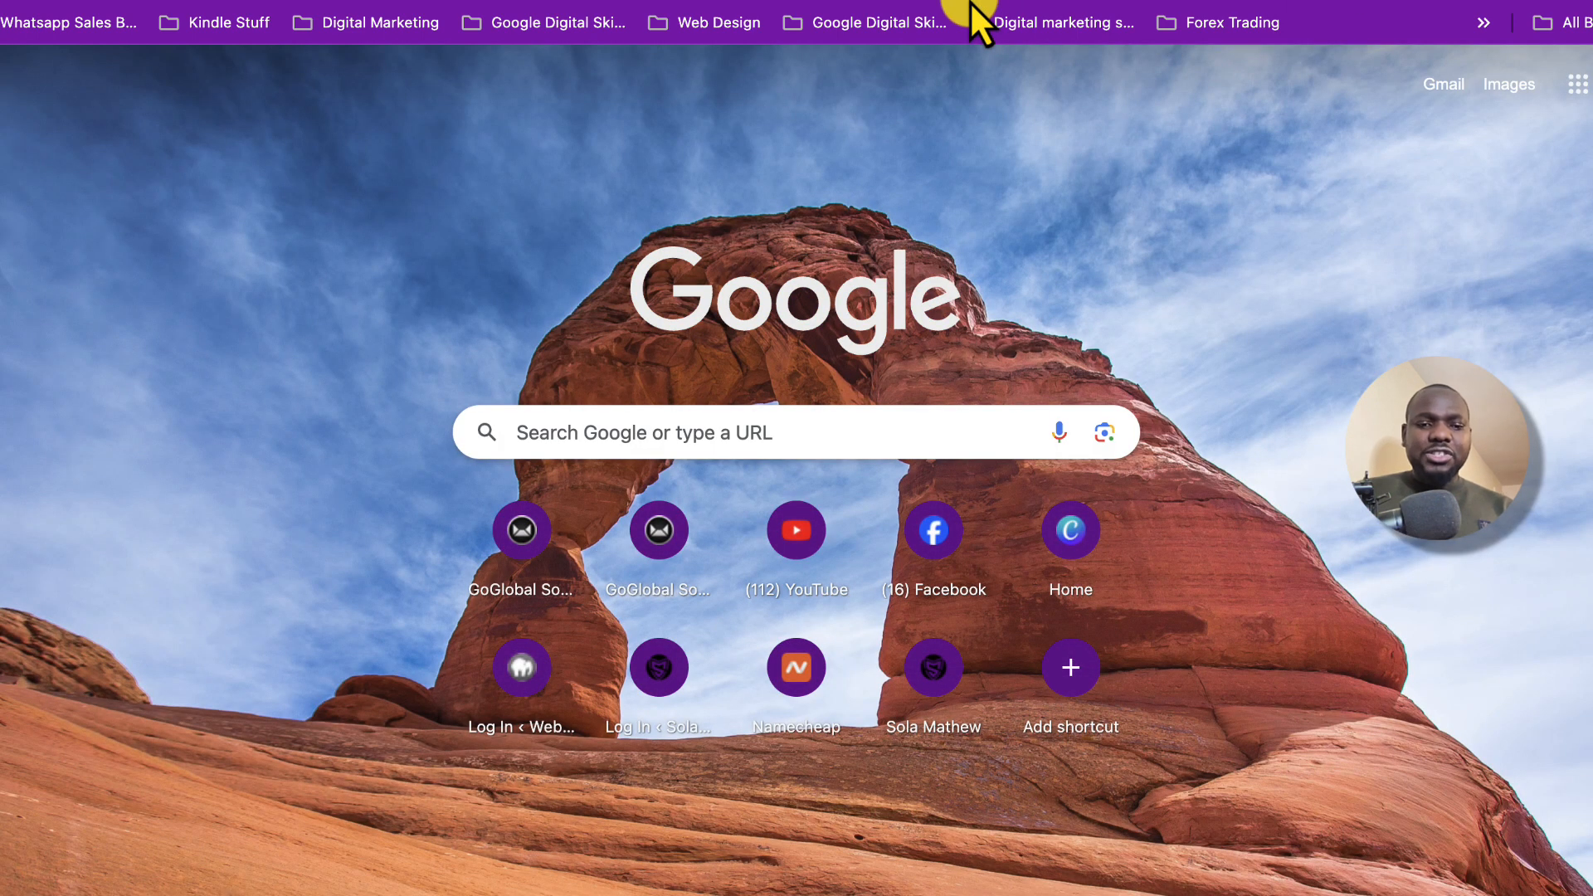
Calculate 55 x 607 in Google's calculator, getting 33385.
text(55)
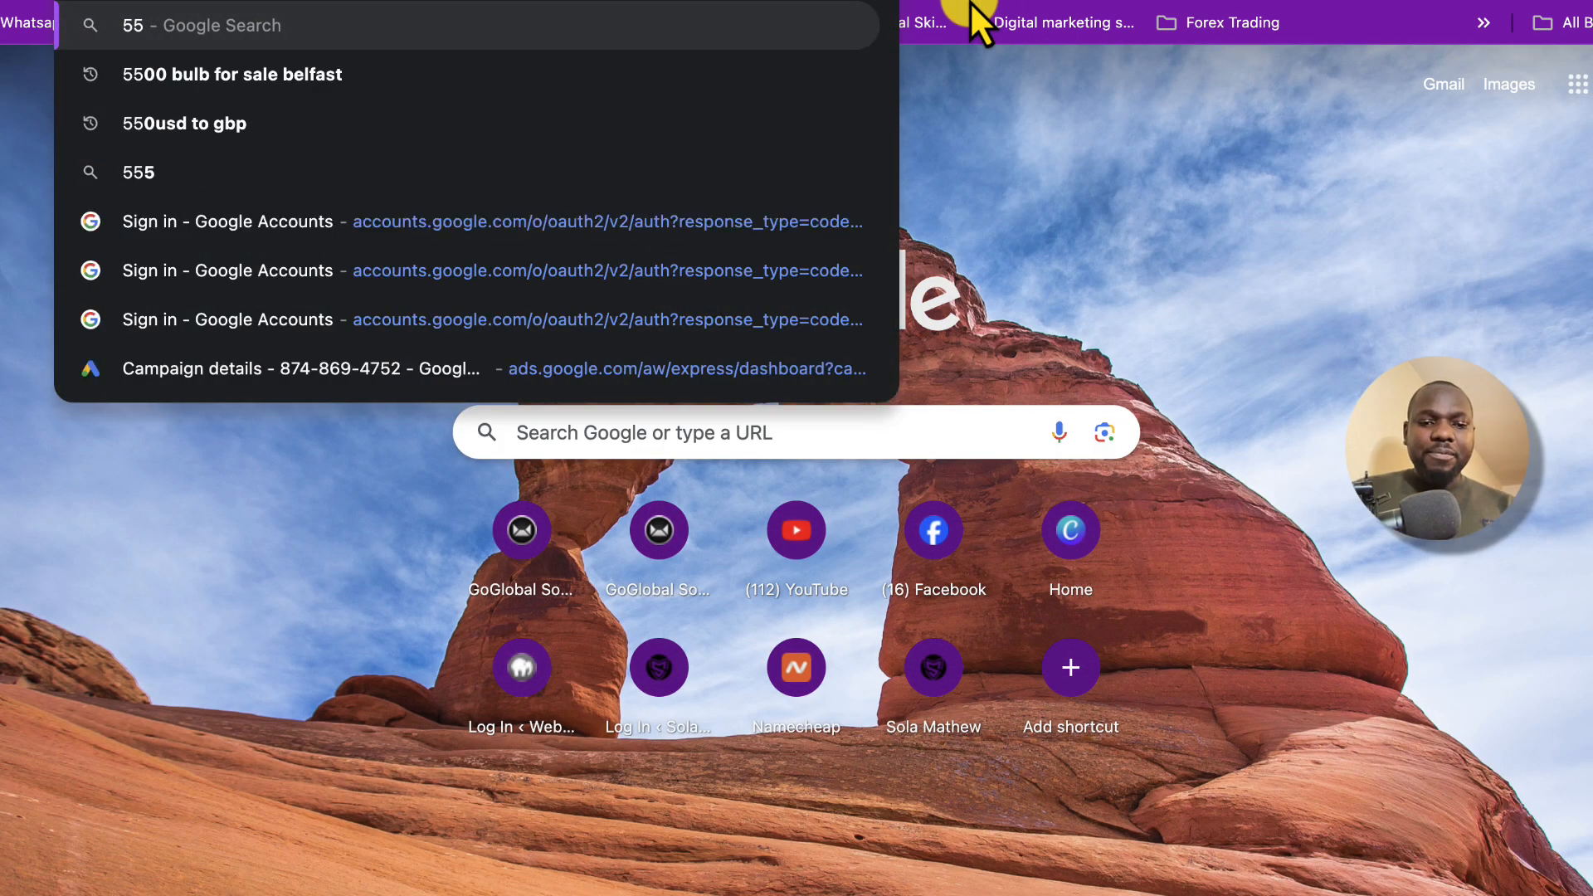
text( x 607)
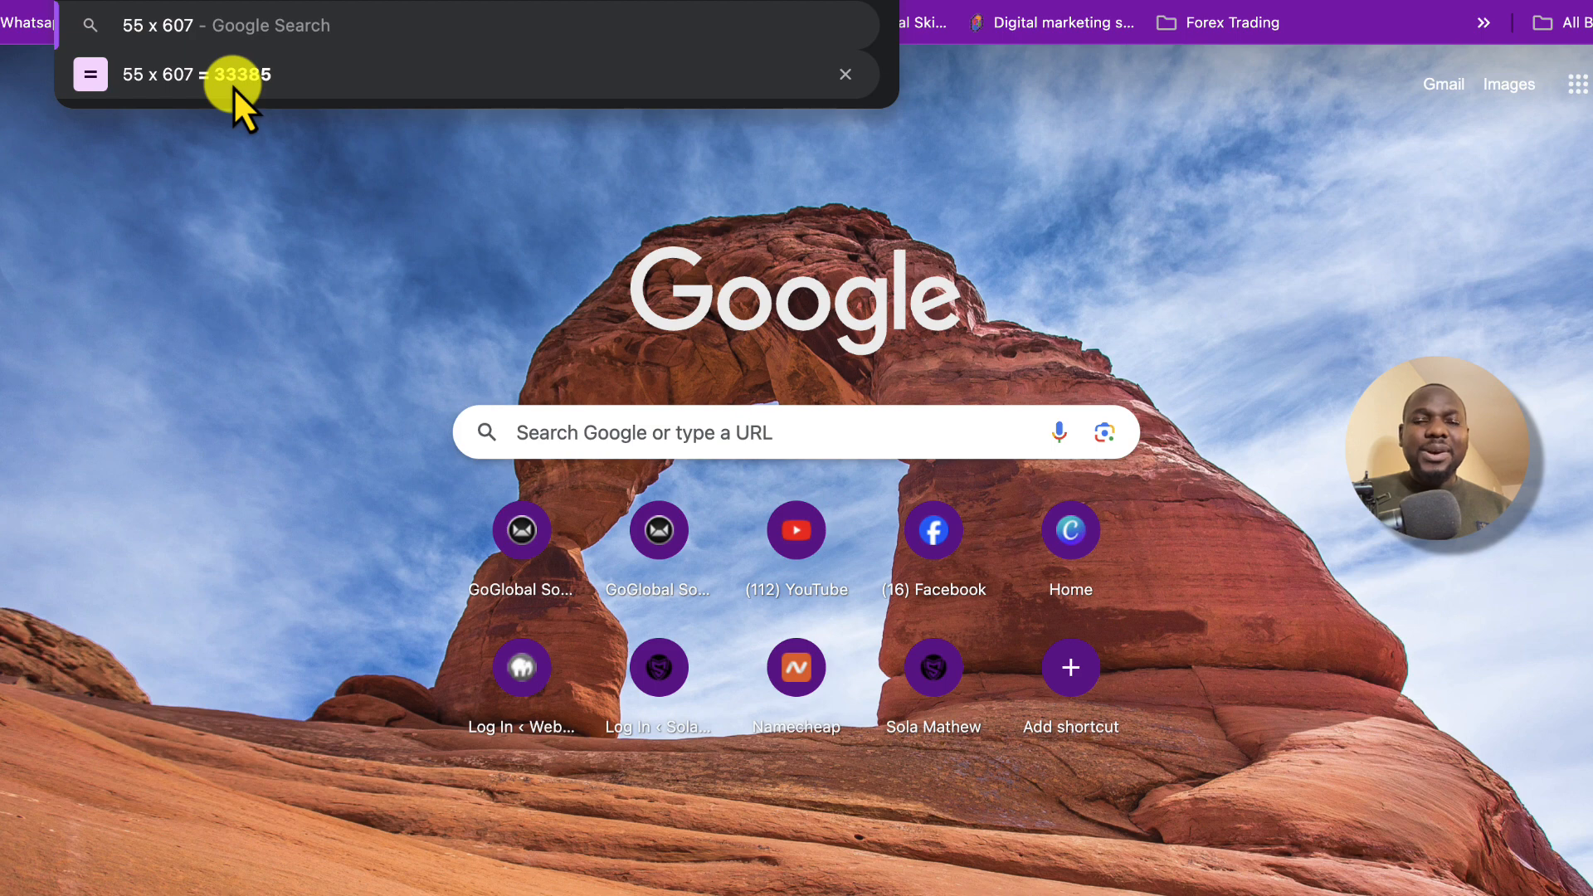
click(398, 78)
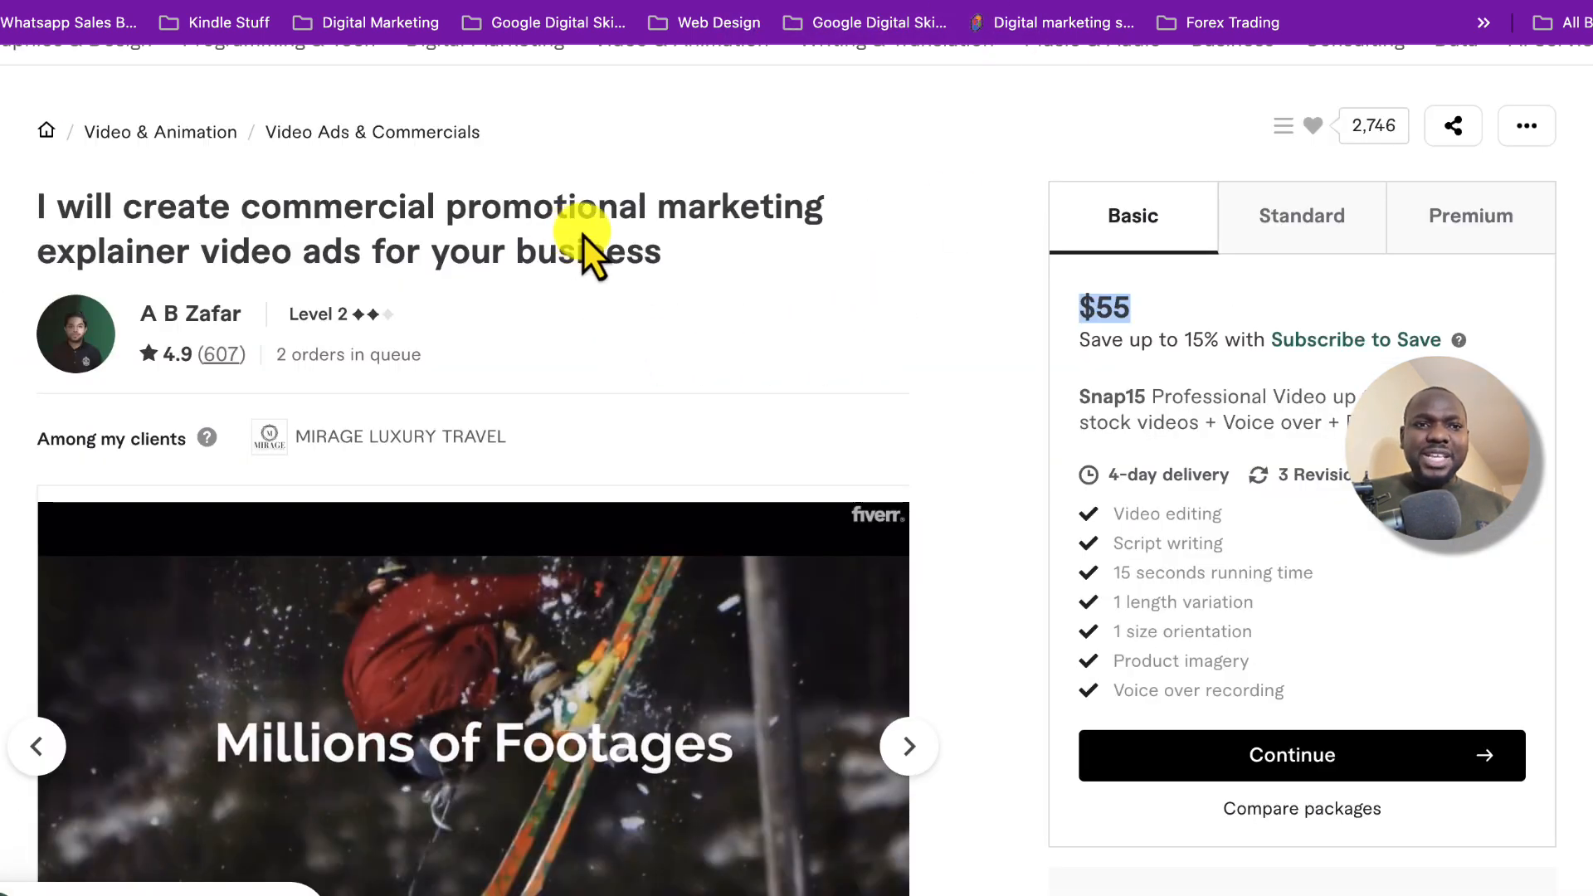
Scroll down the Fiverr gig page to its sample video.
scroll(938, 479, down, 3)
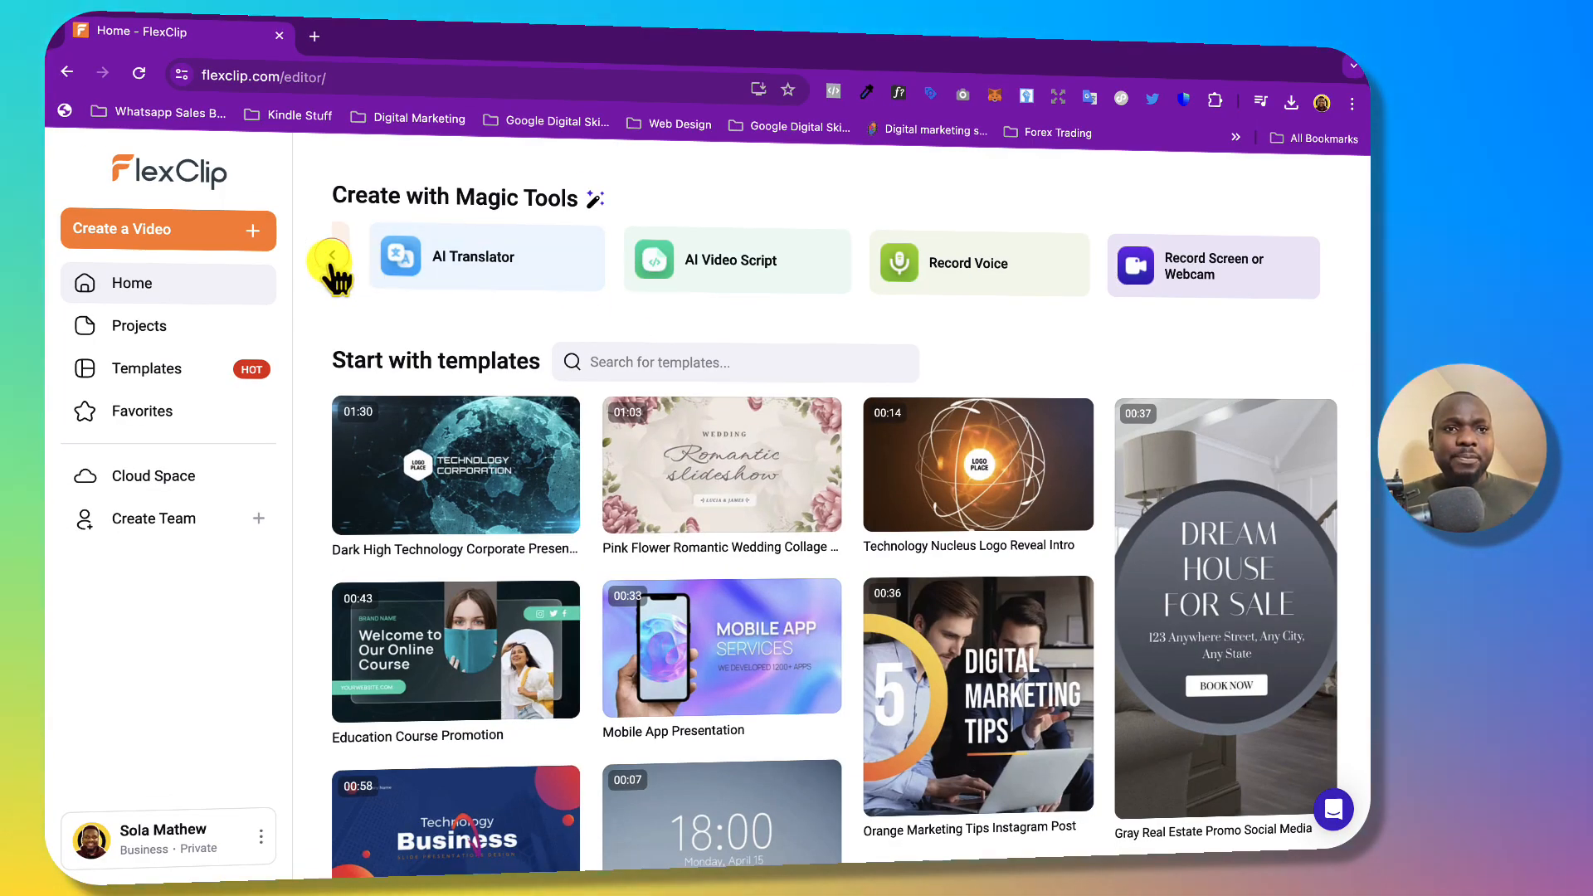
Cycle the Magic Tools carousel back and forth, then search templates for 'marketing'.
click(333, 259)
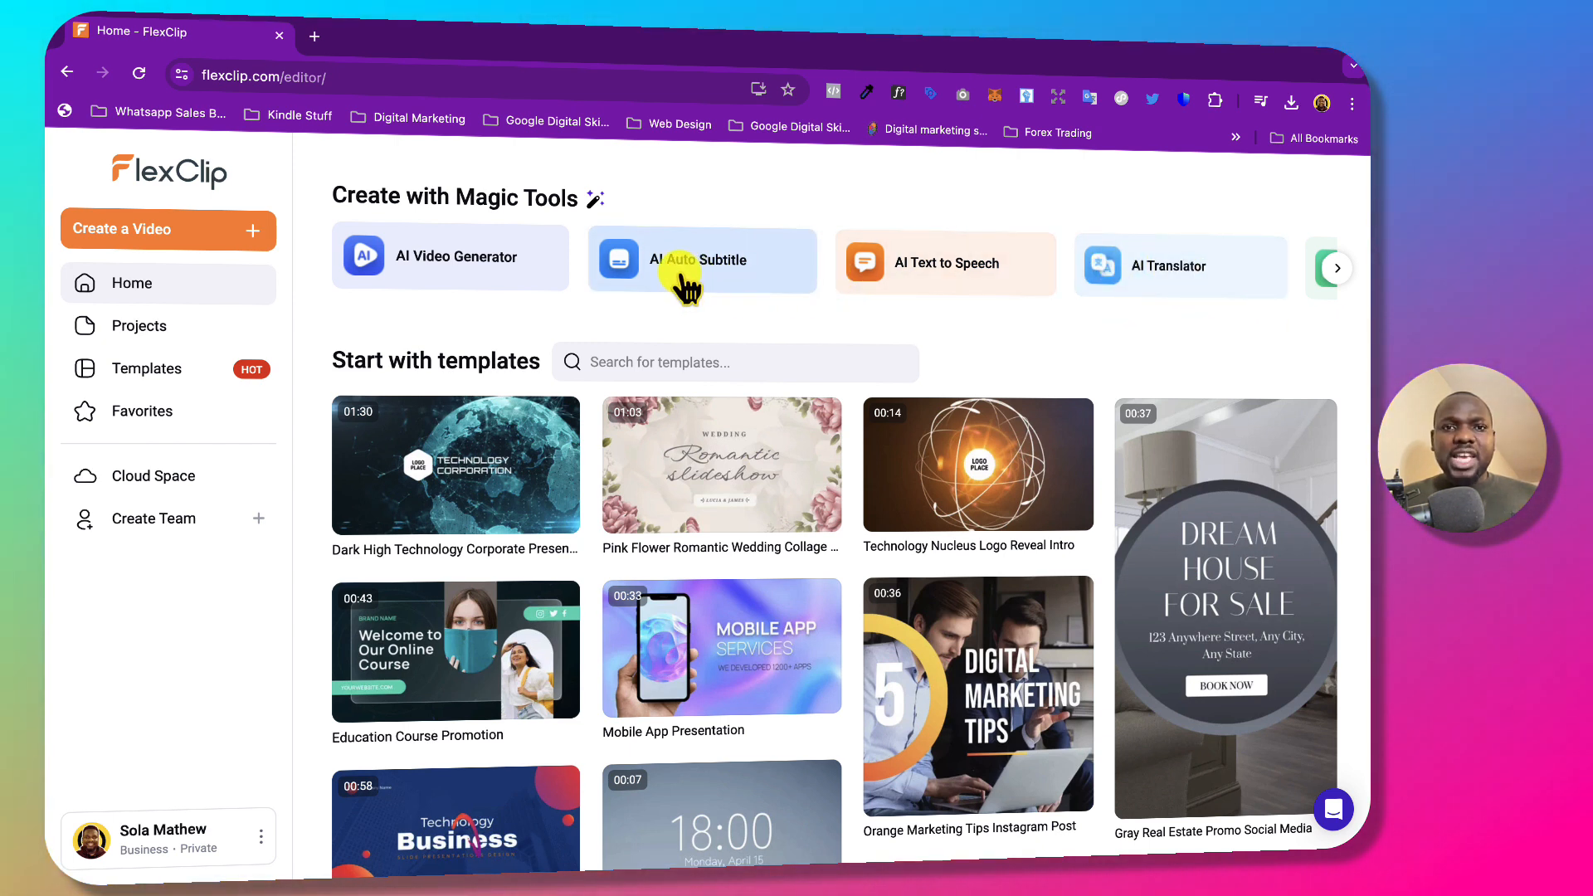
click(1337, 274)
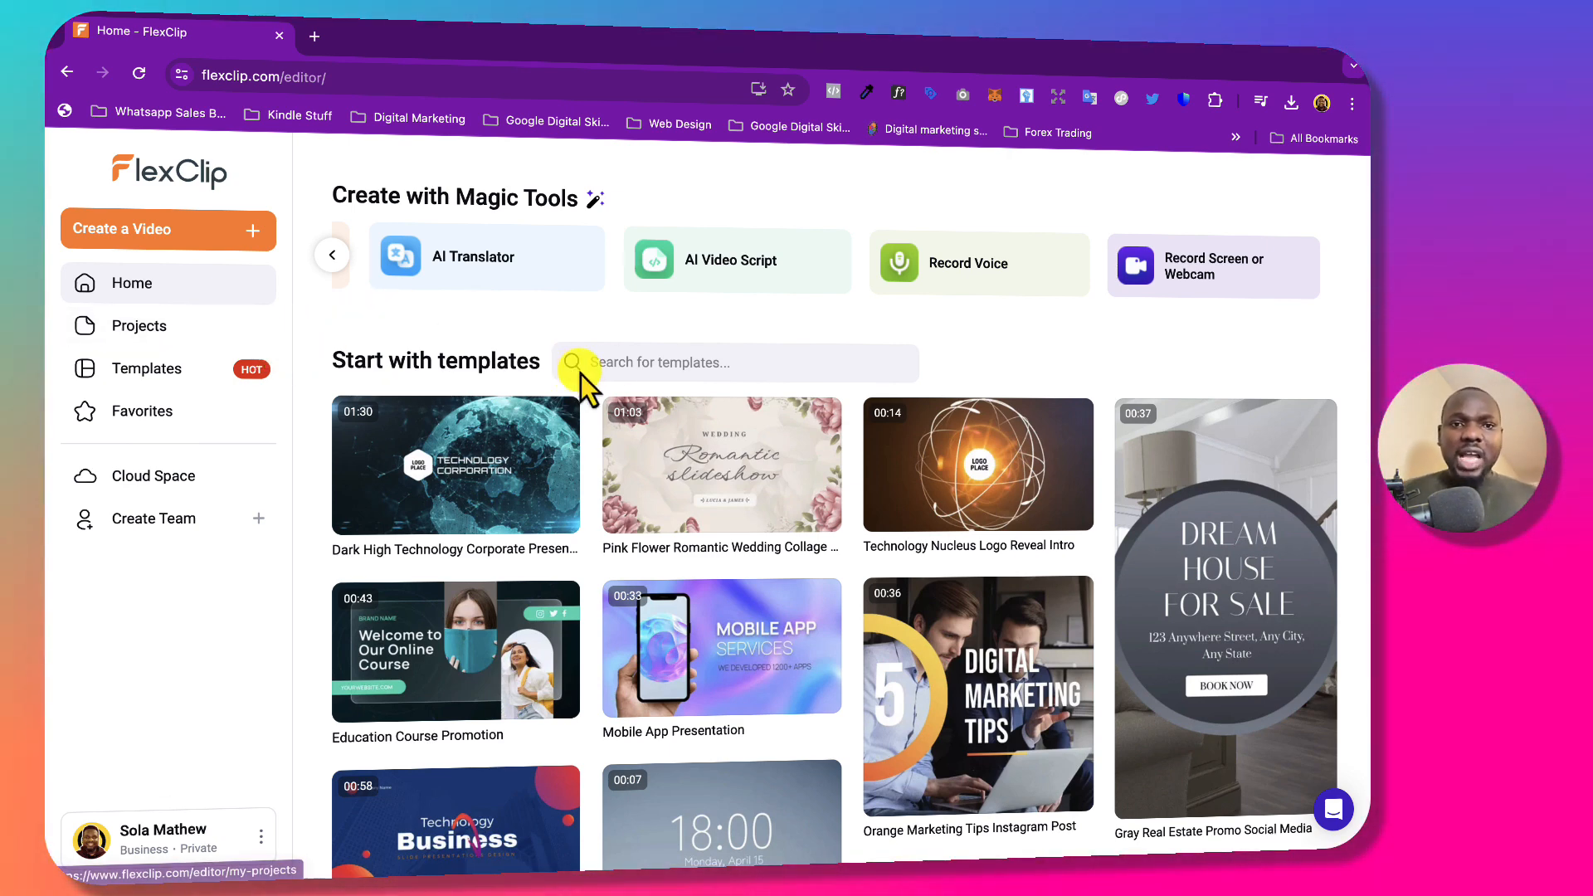
click(656, 360)
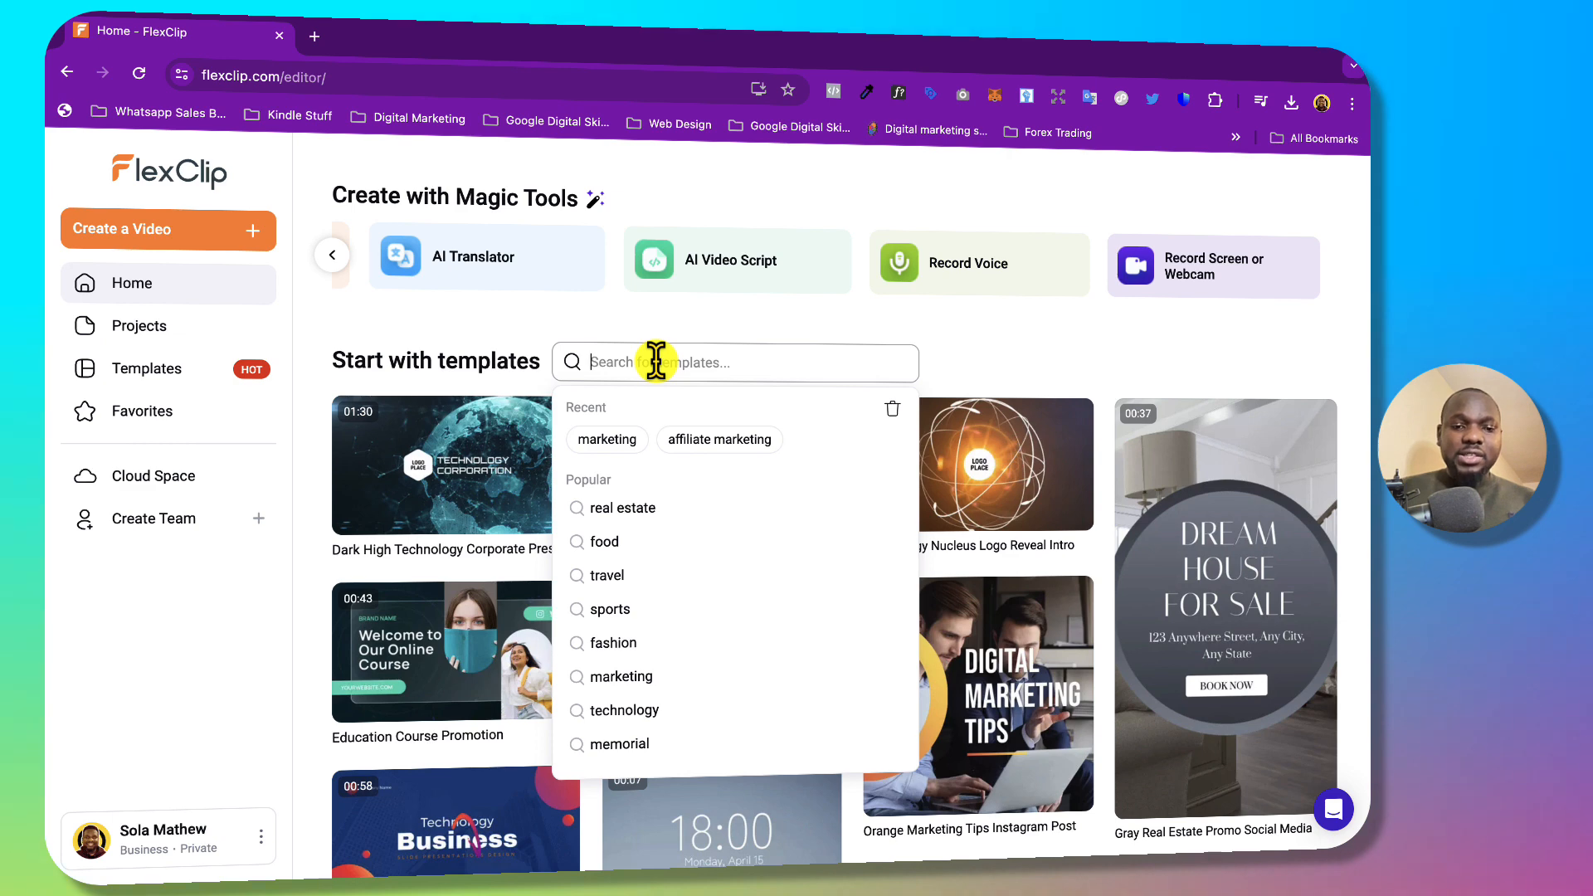
text(mar)
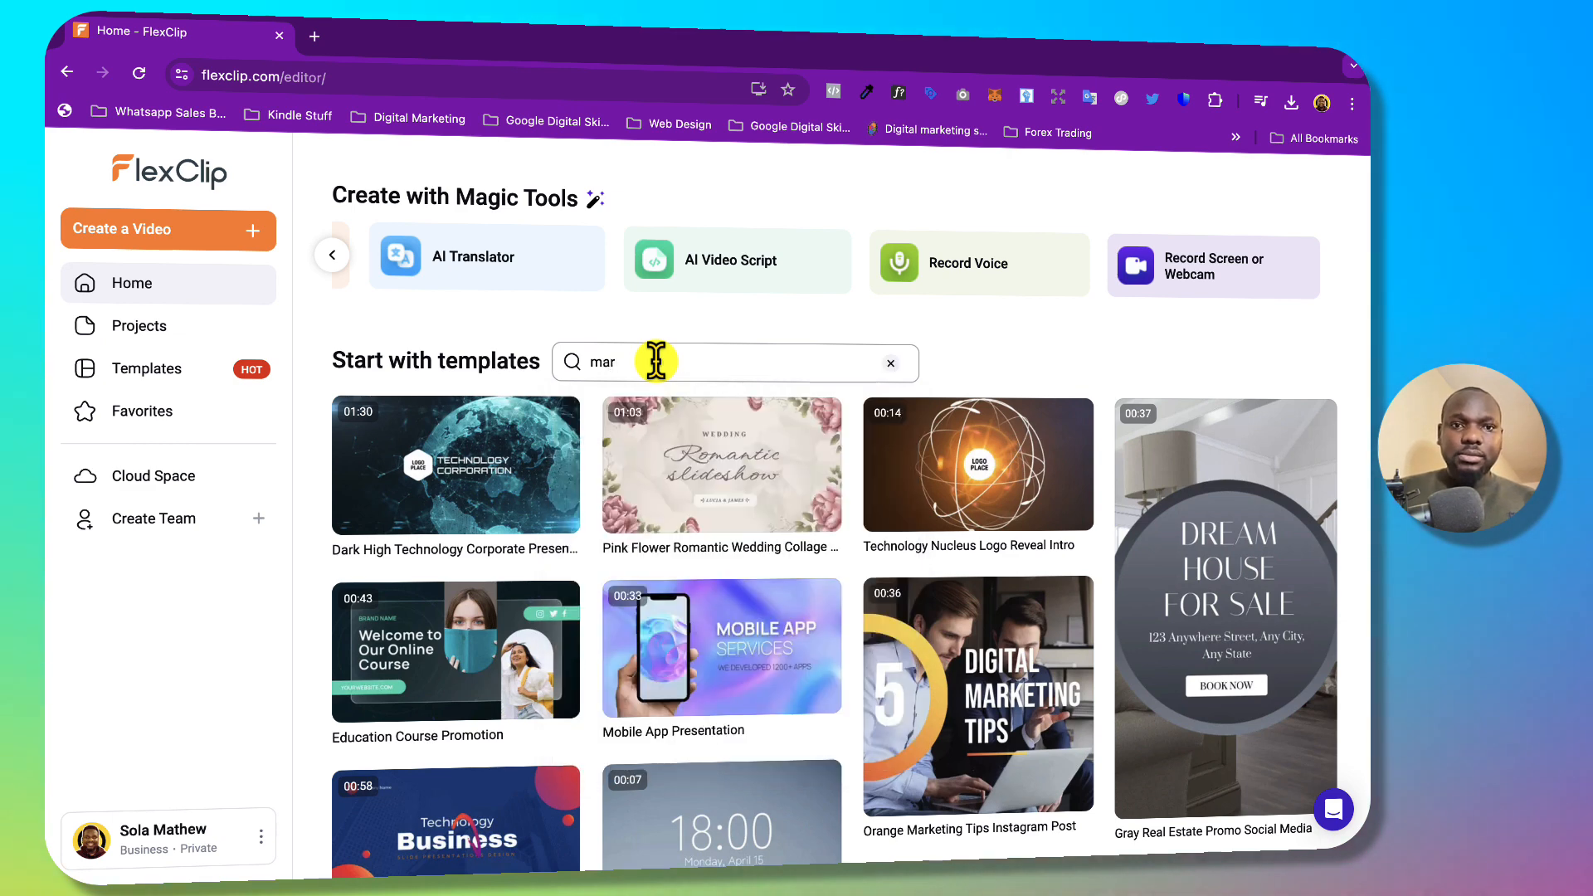
text(keting)
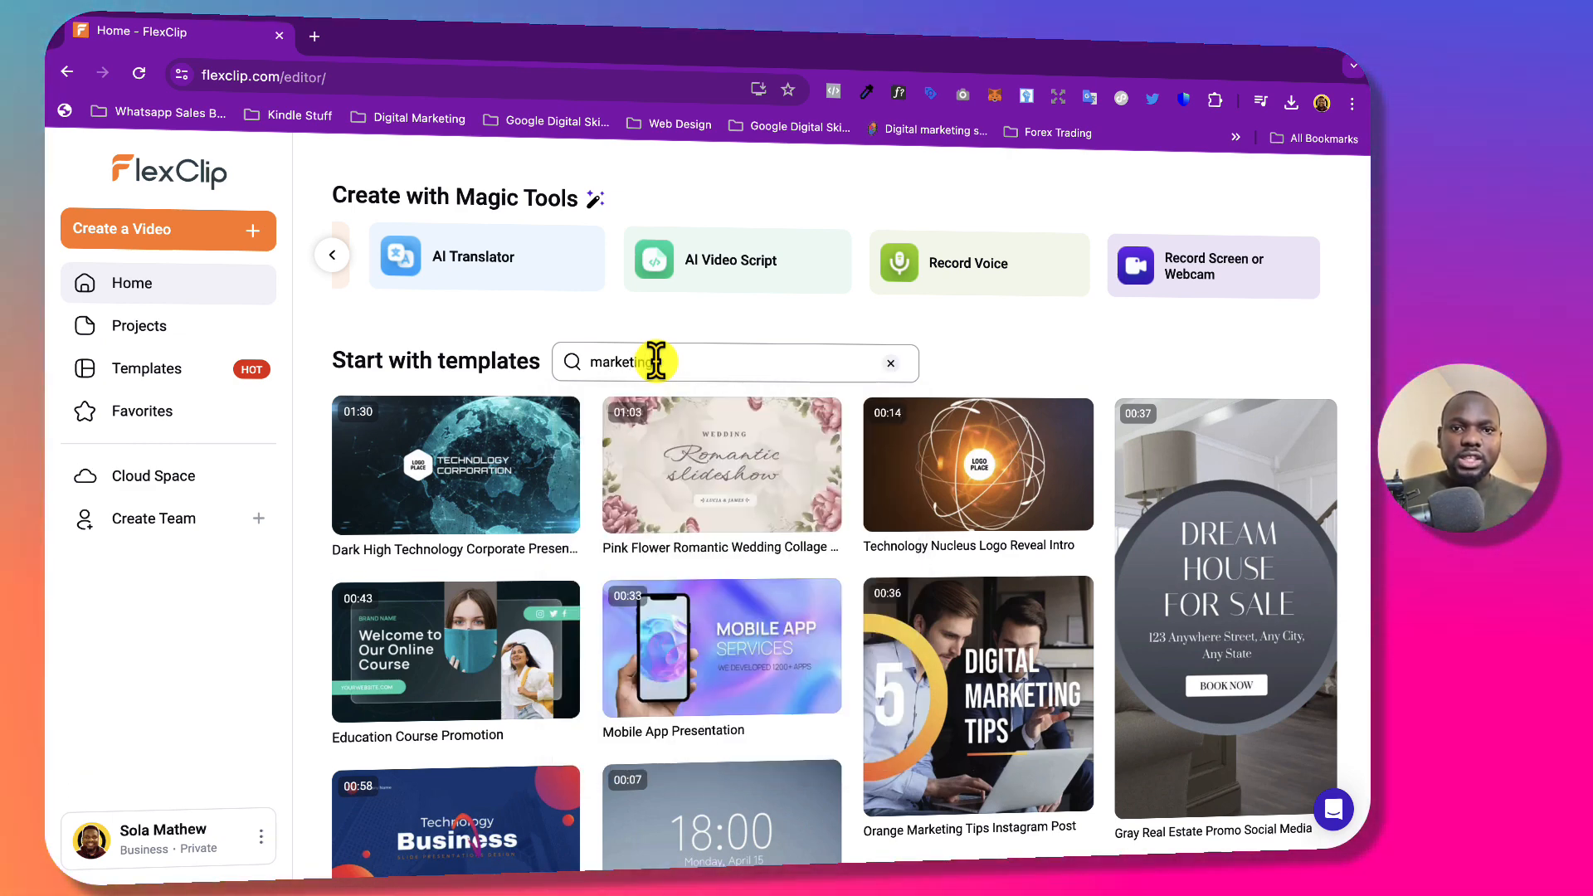
Bring up the 'marketing' template search results.
click(685, 415)
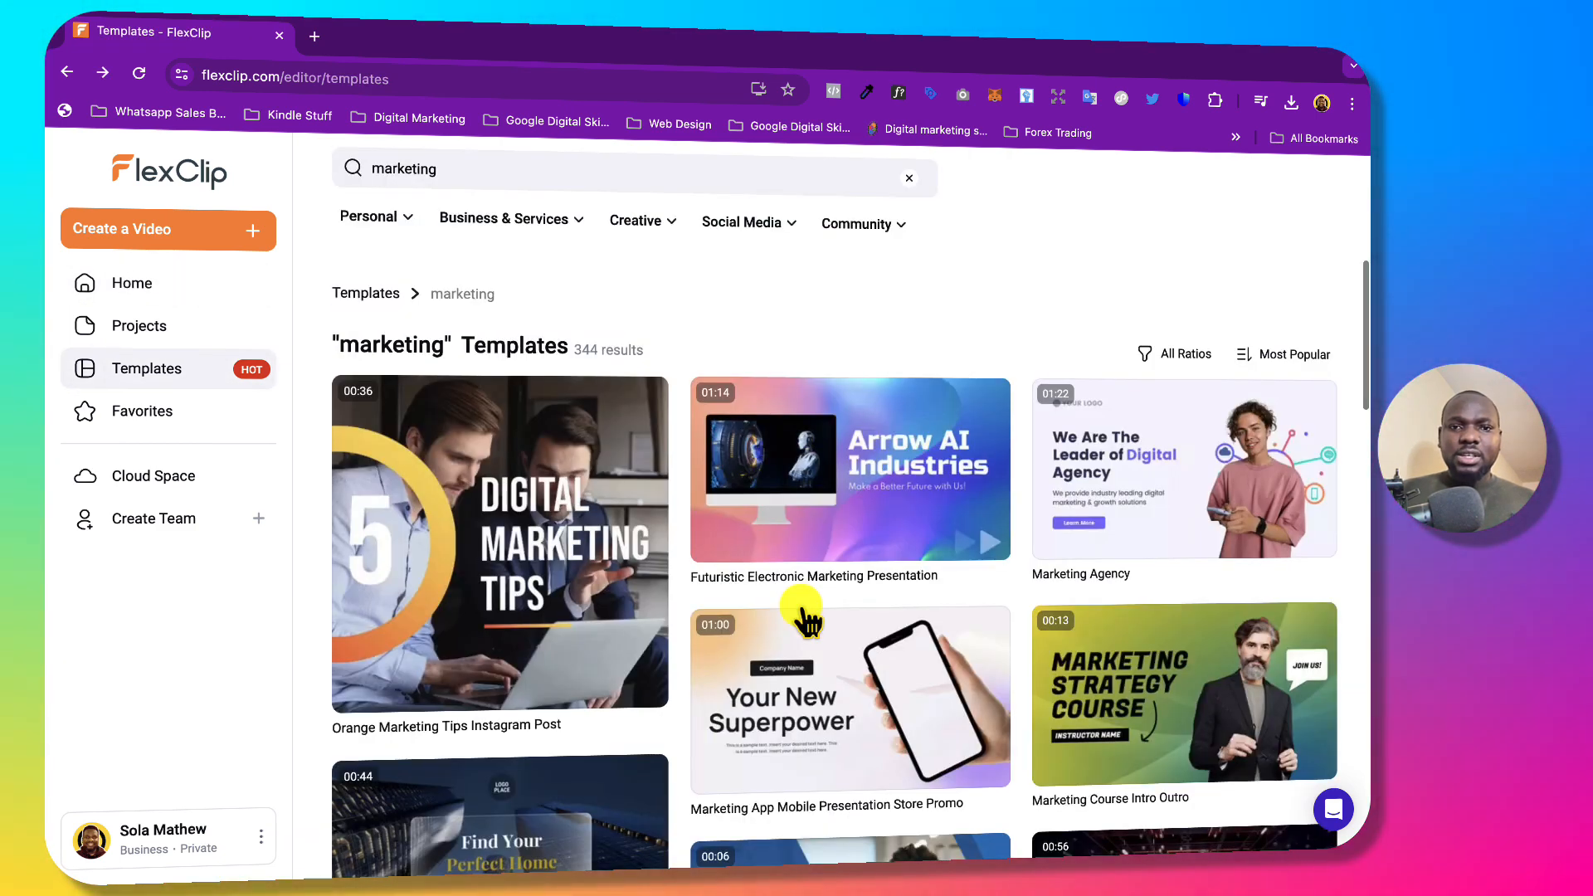
scroll(813, 481, down, 3)
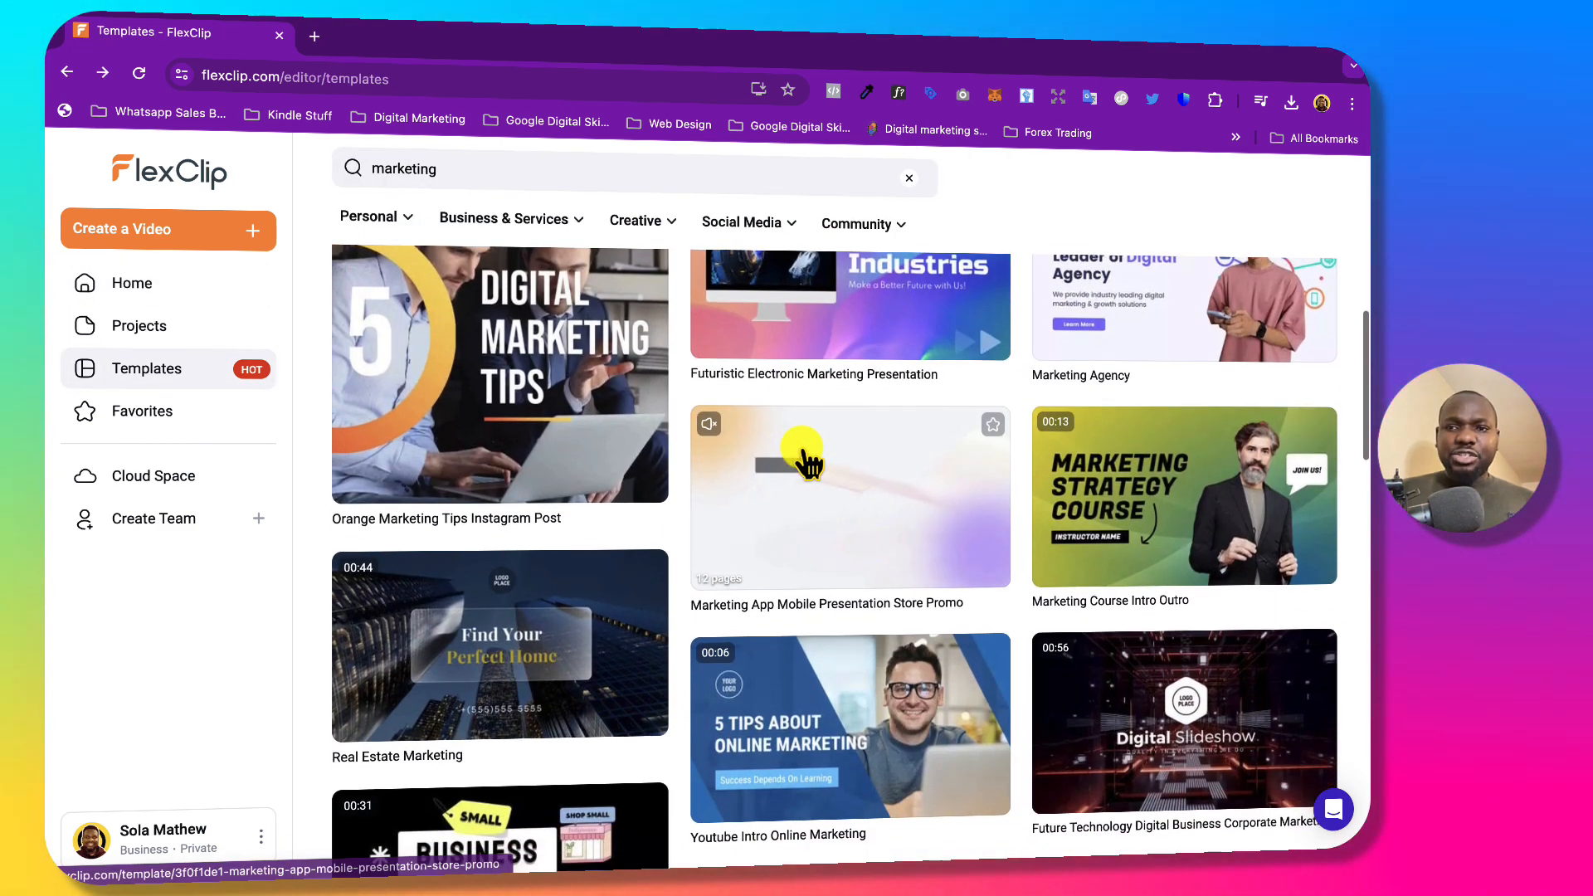
scroll(805, 462, up, 2)
scroll(805, 462, up, 1)
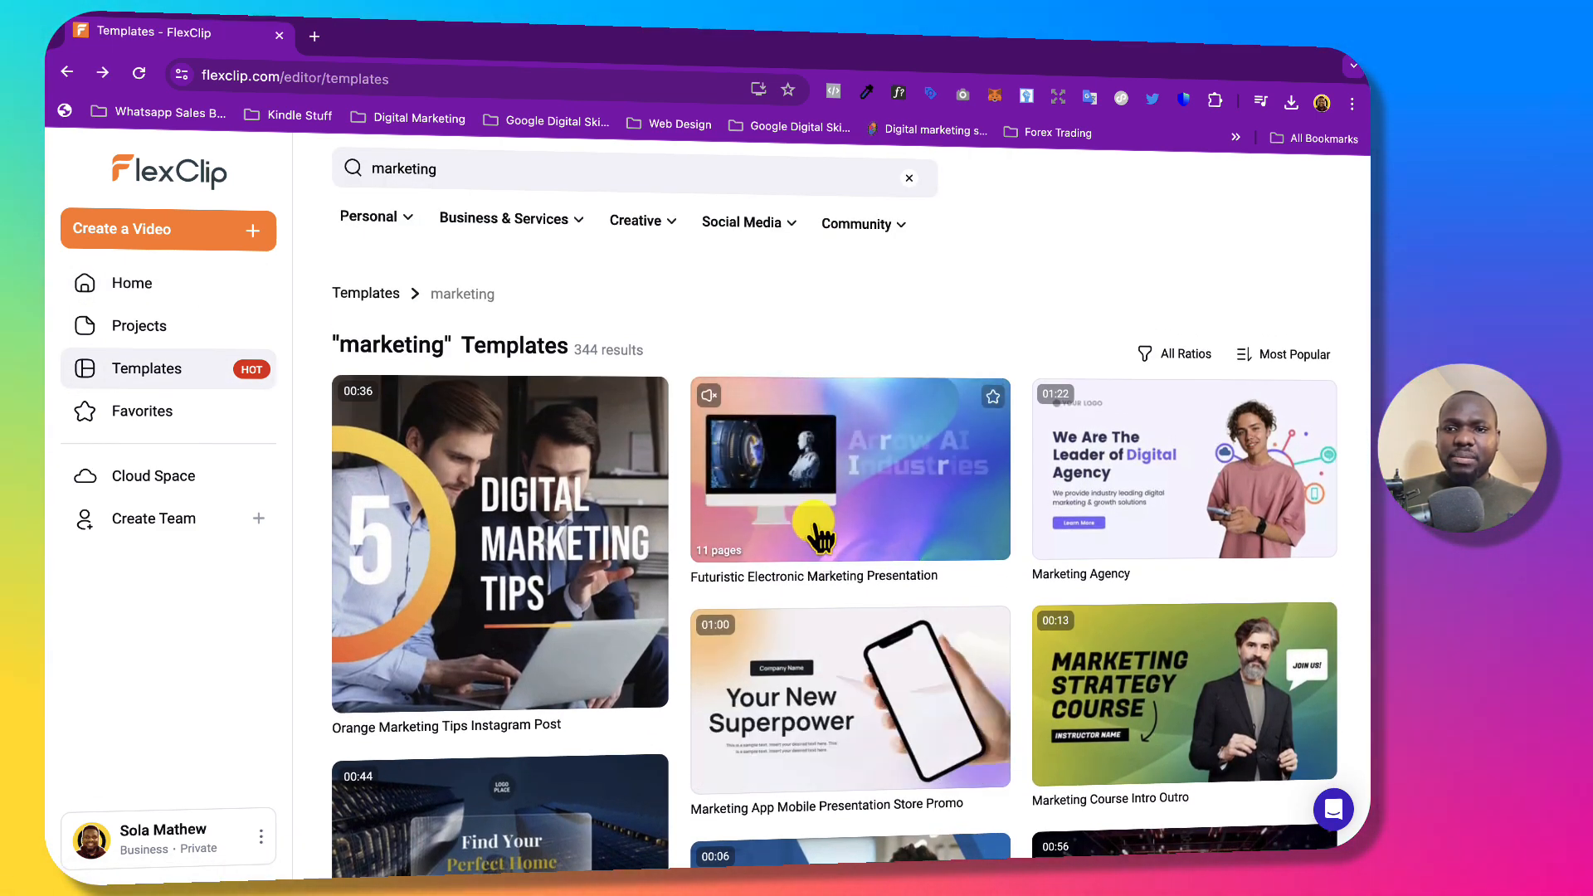
Preview the Marketing Agency template, pausing it and trying the 1:1 ratio, then close it.
mouse_move(1151, 452)
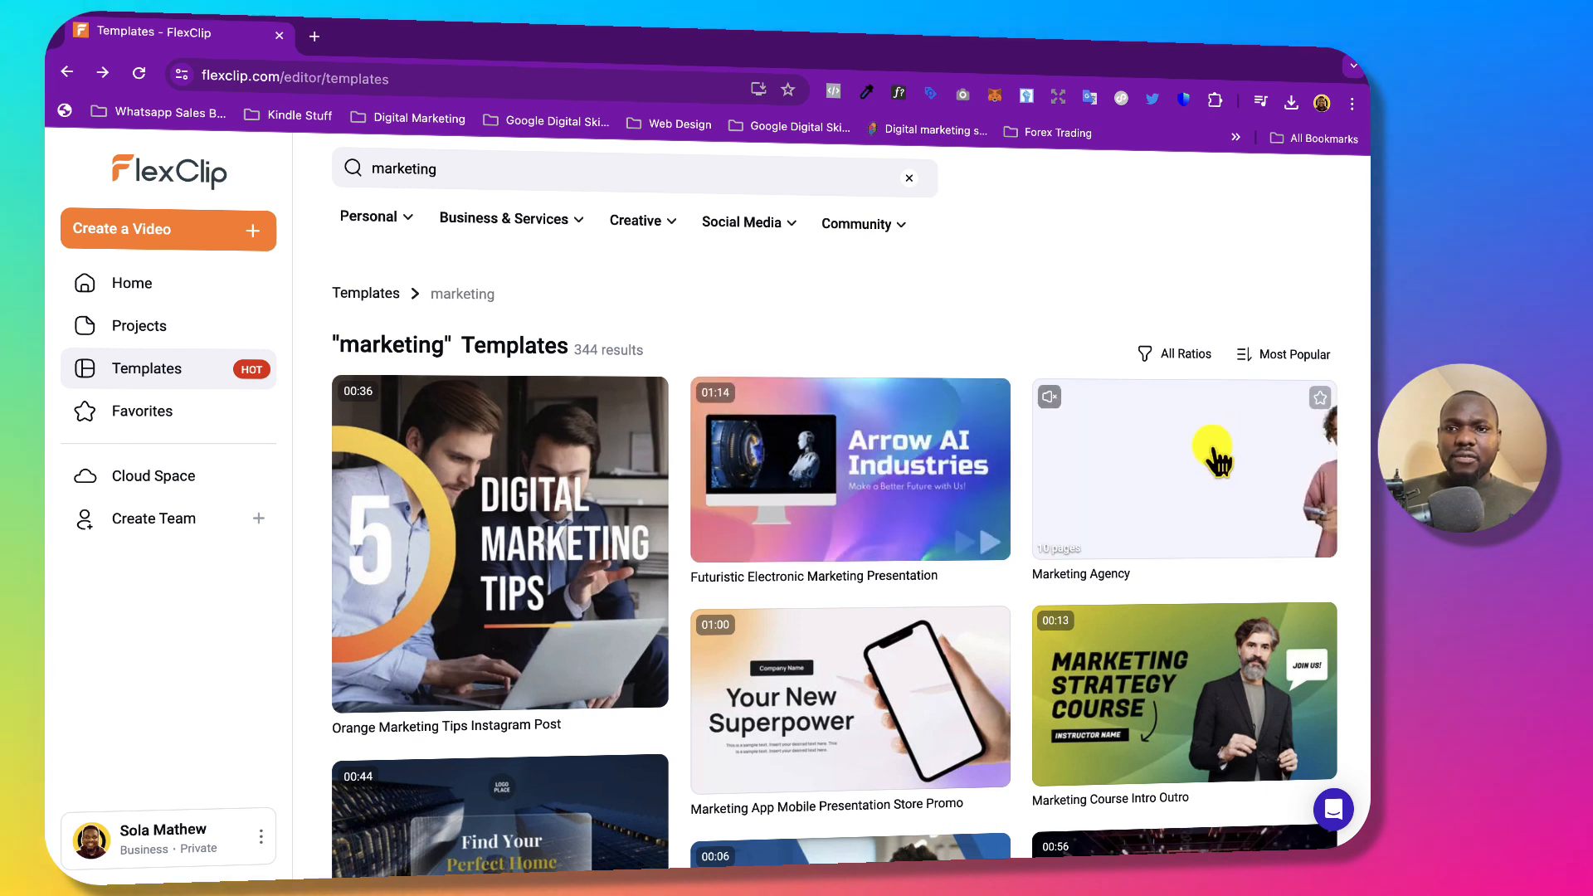
click(1128, 485)
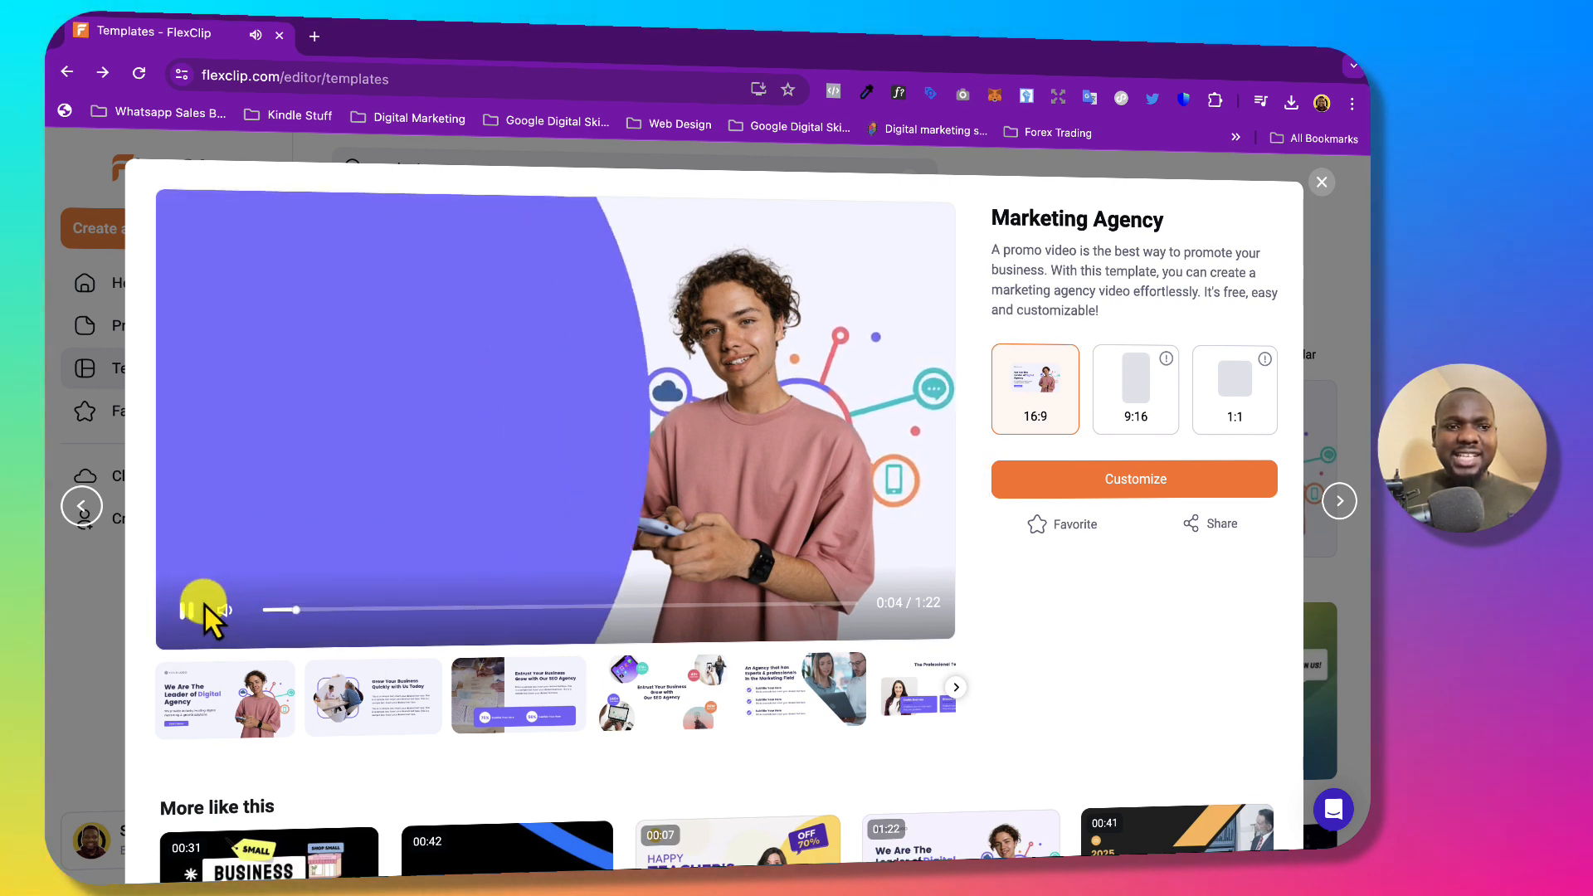
click(191, 612)
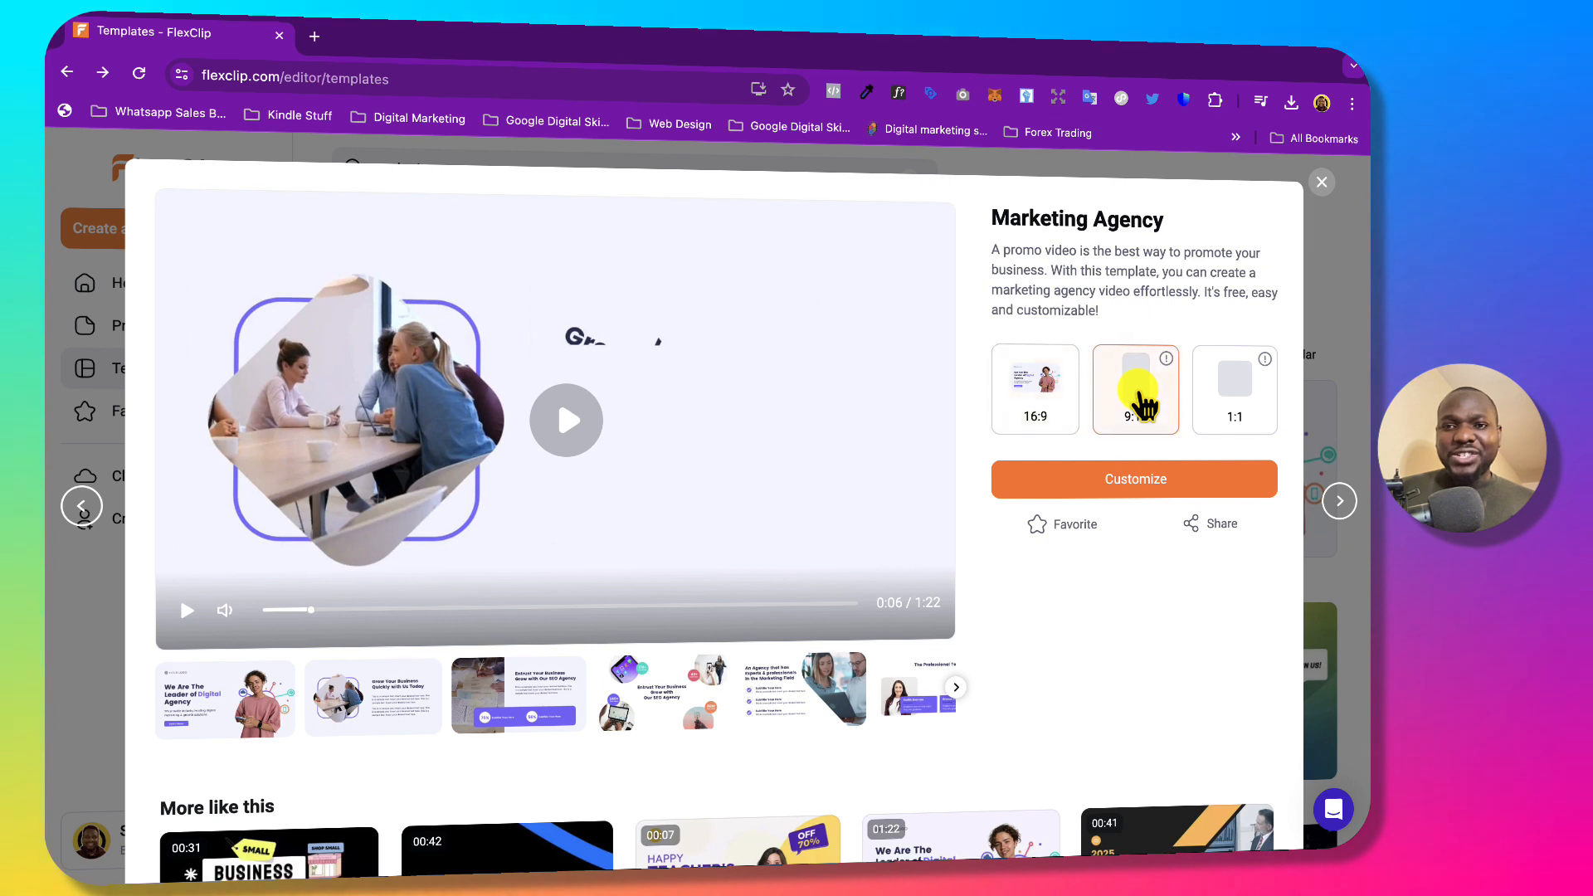
click(1223, 407)
mouse_move(1166, 365)
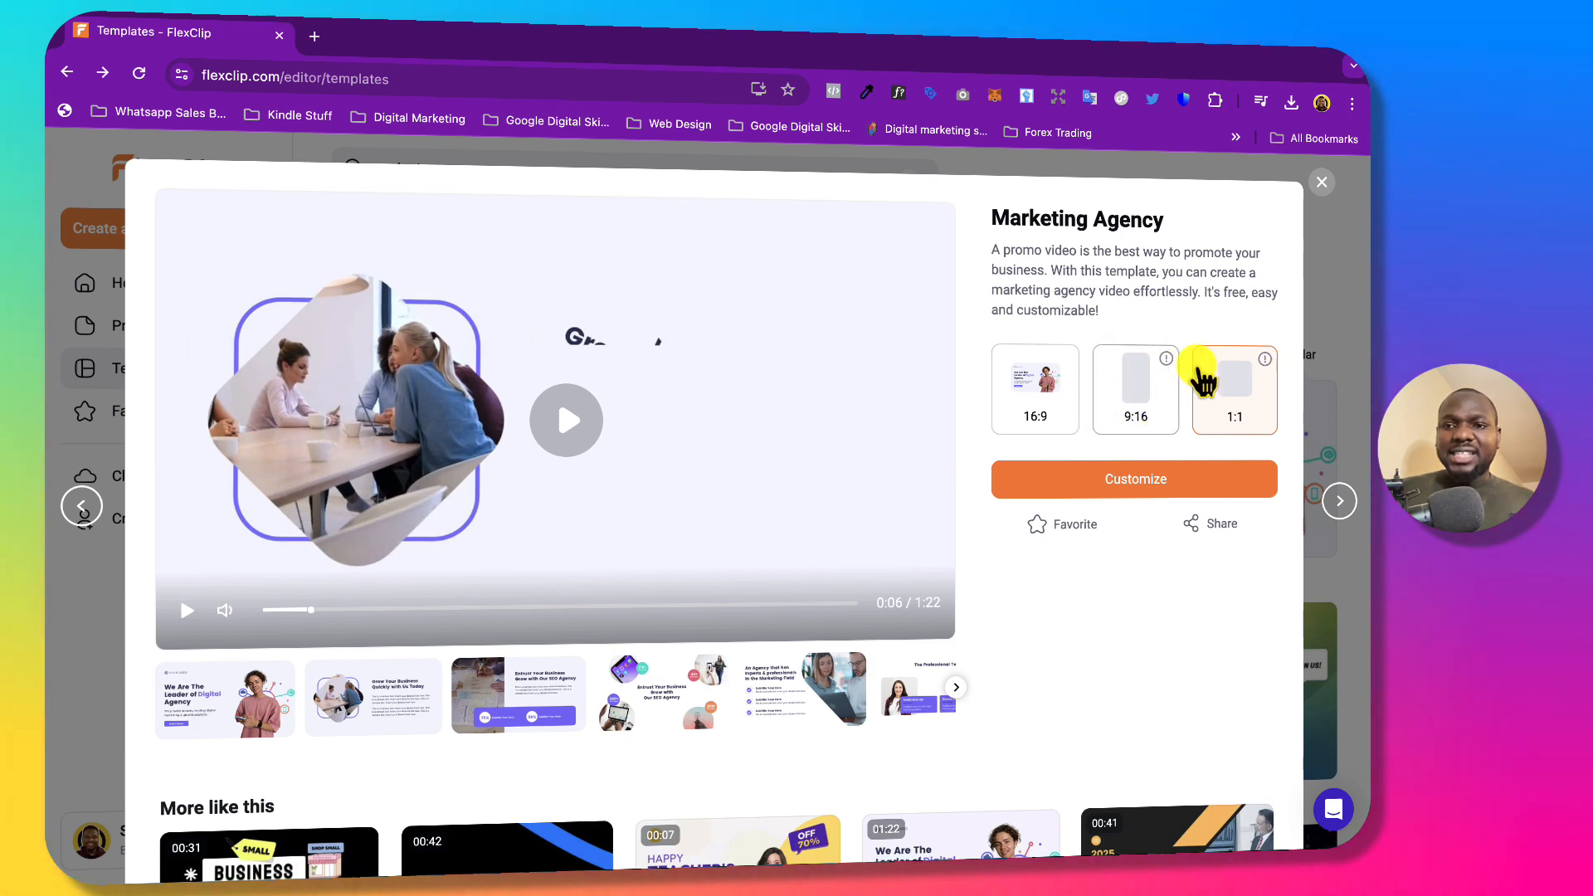
click(1327, 188)
scroll(1118, 465, down, 3)
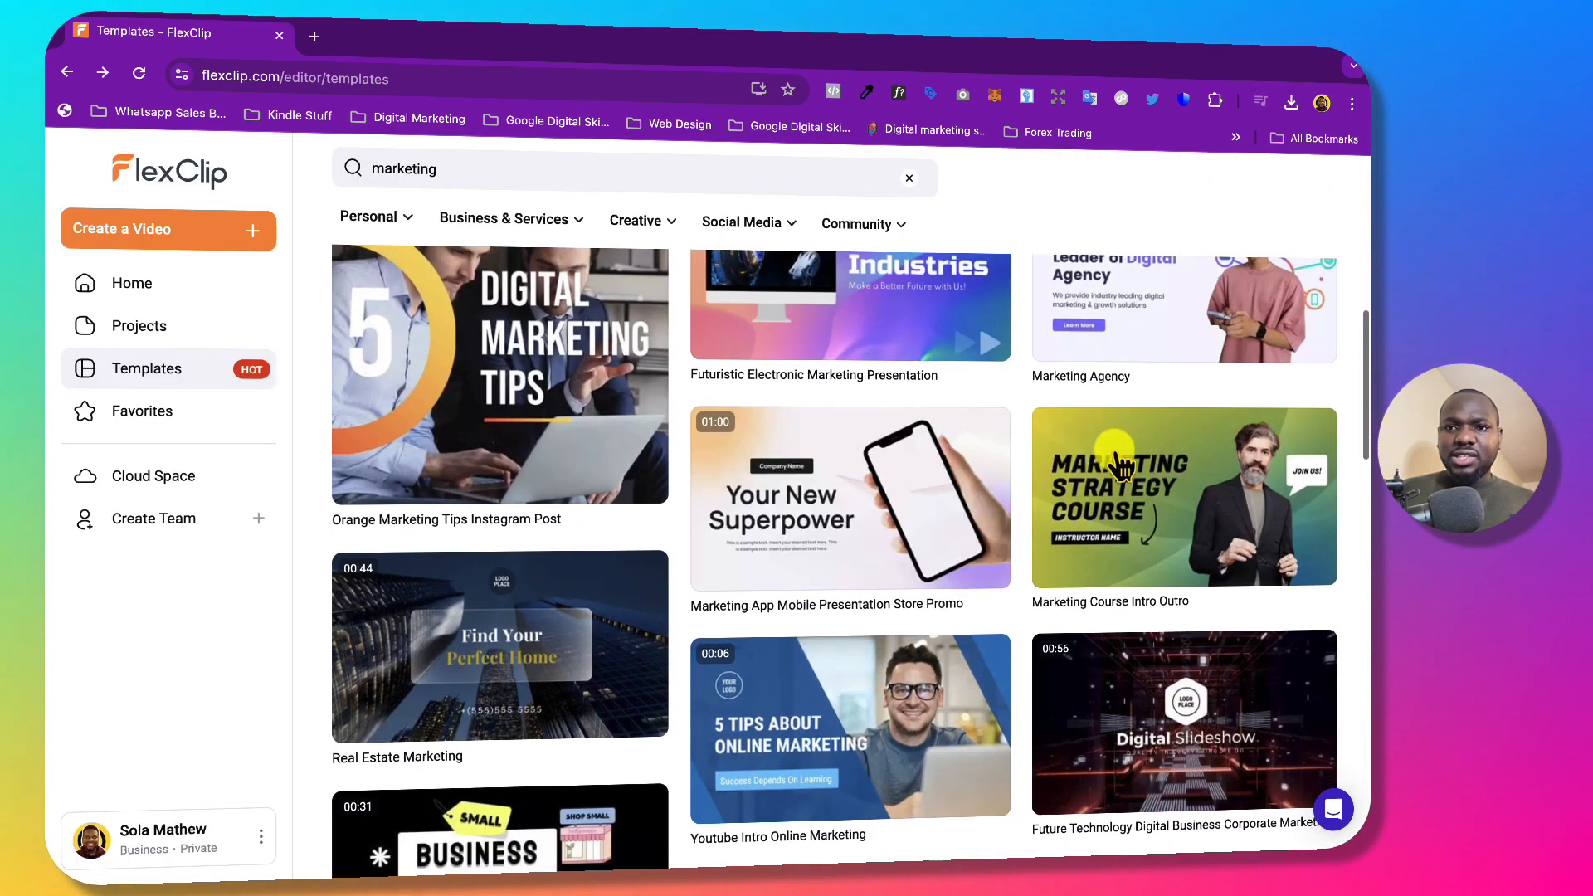
Compare Marketing Course Intro Outro's 9:16 and 1:1 versions, then customize its 16:9 version.
click(1146, 485)
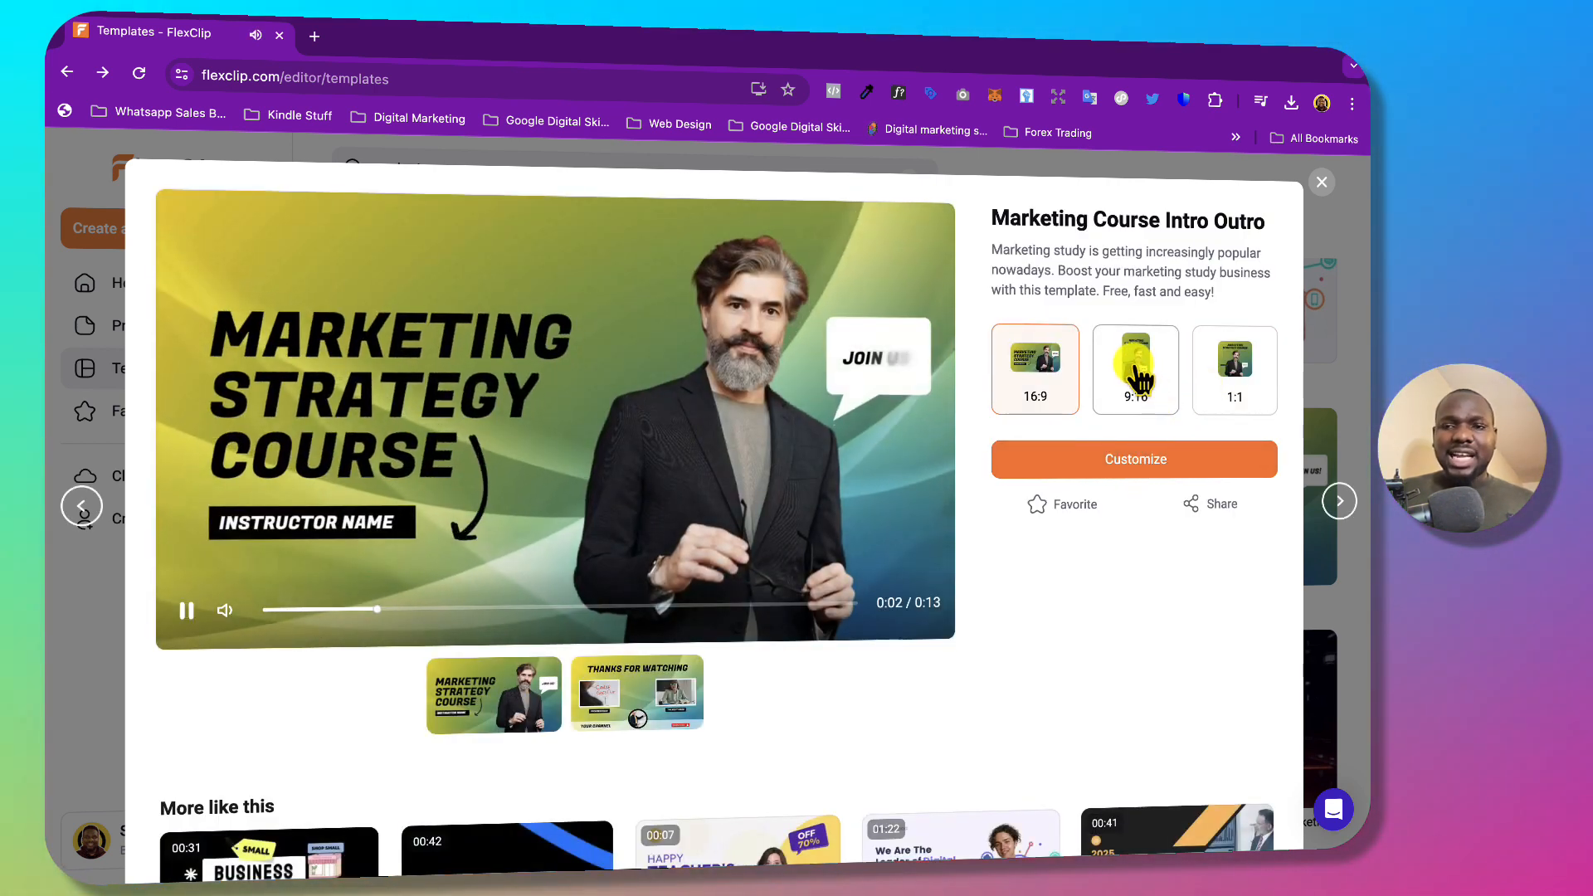
click(1137, 375)
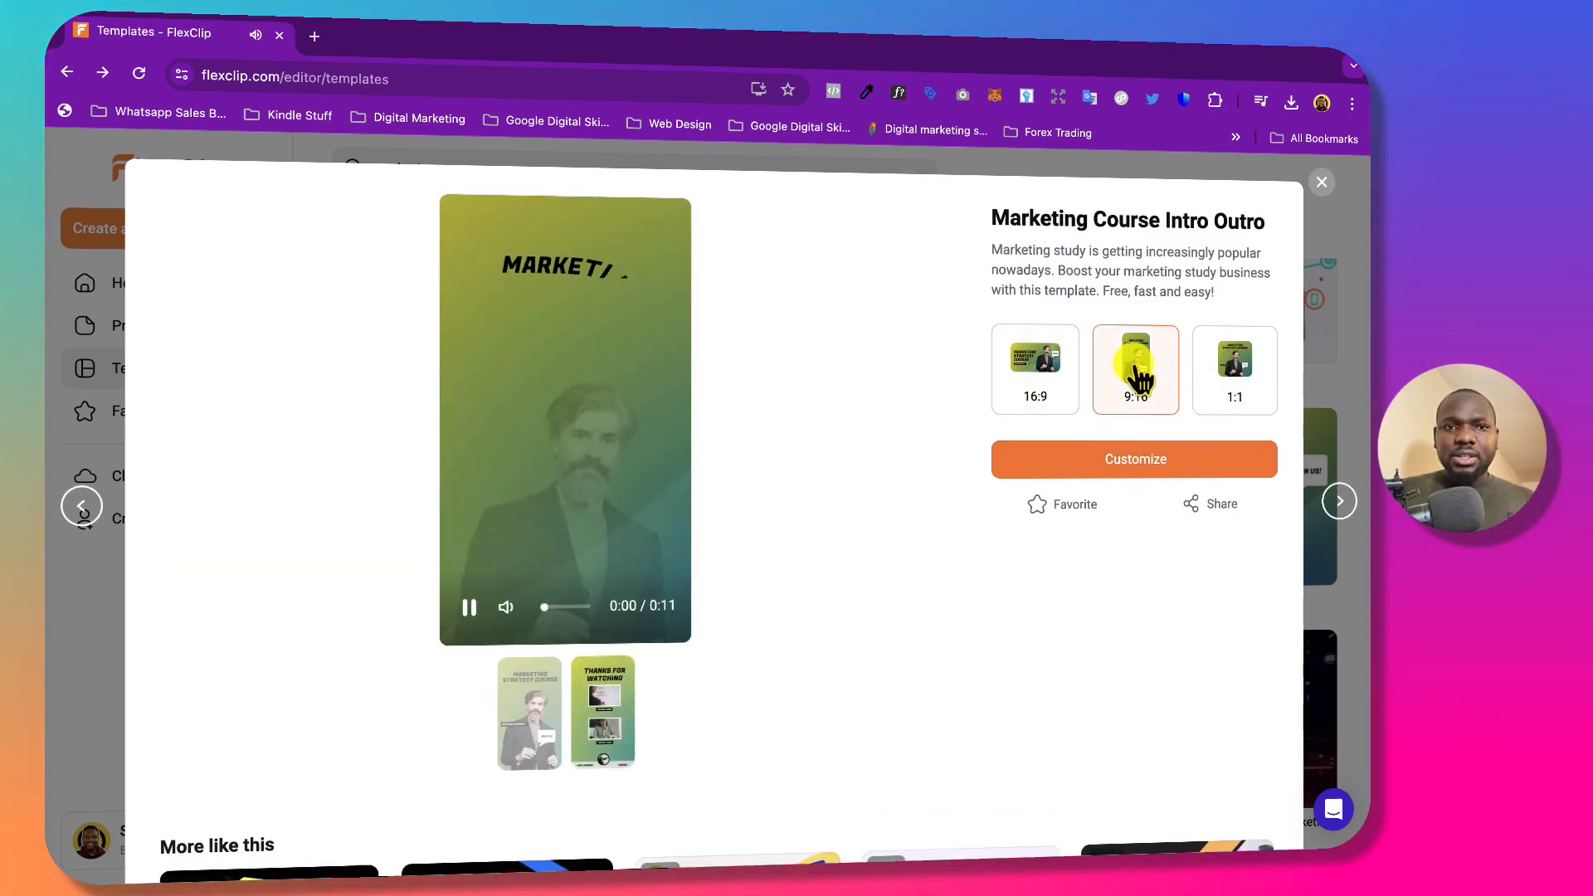
click(1228, 375)
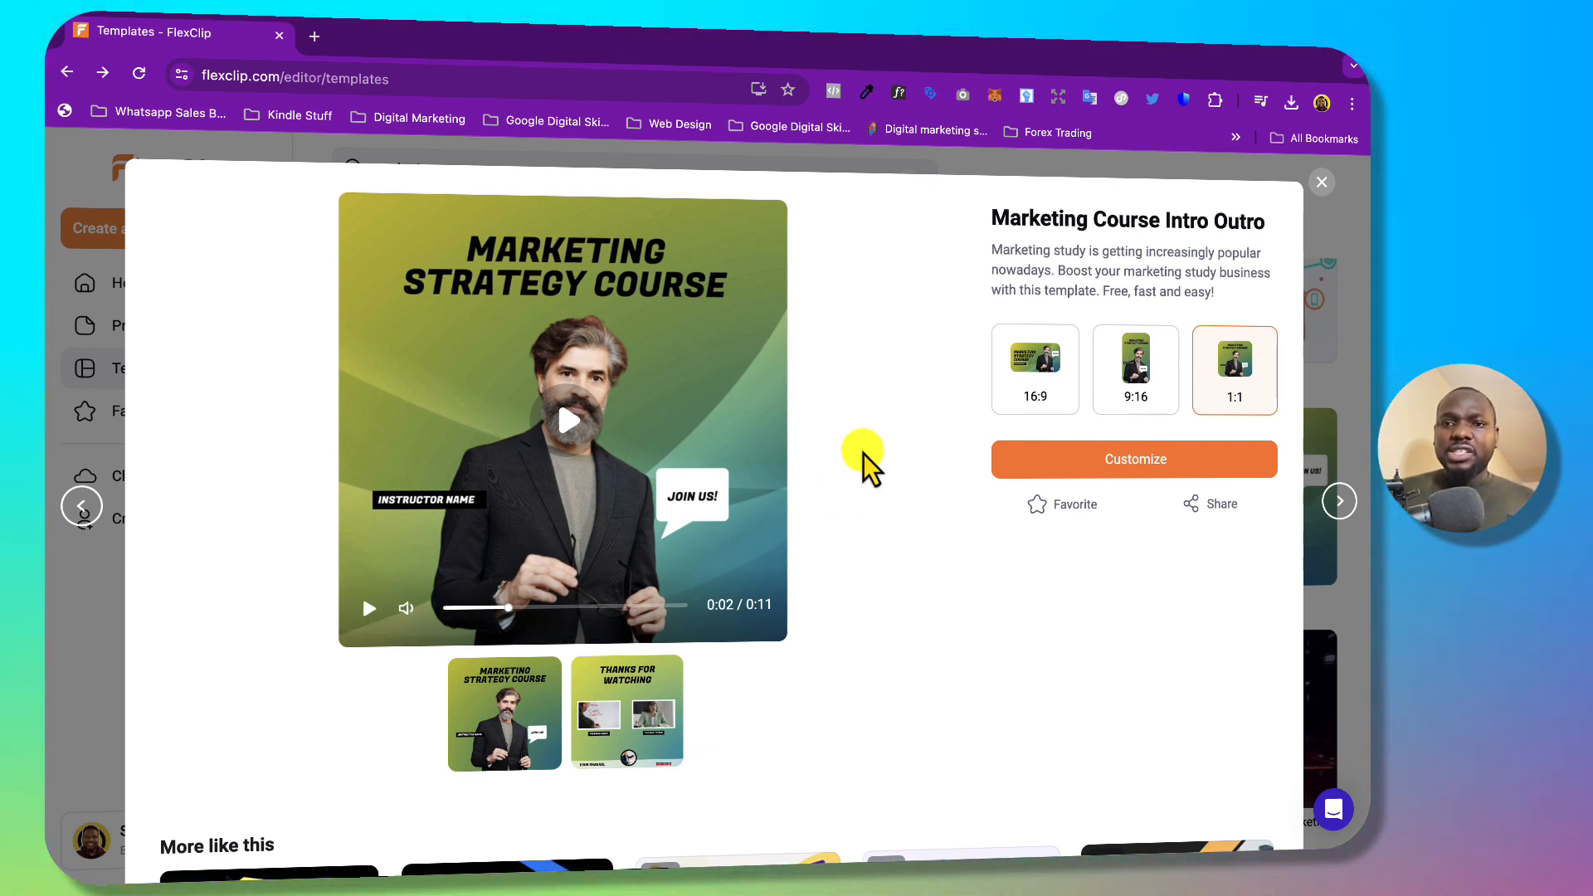
click(1035, 369)
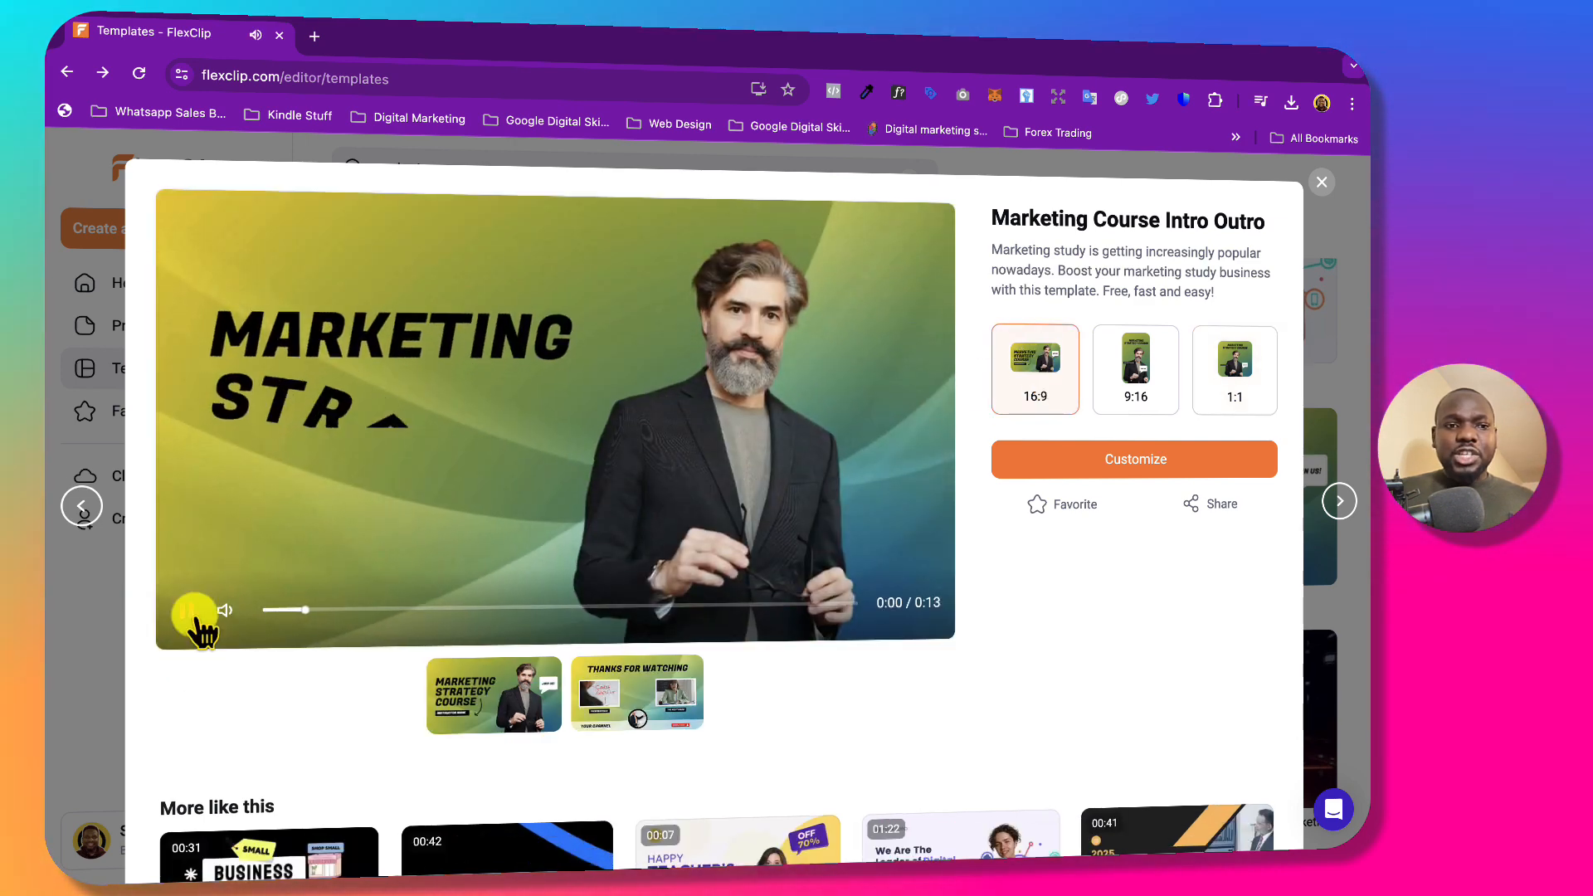
click(196, 616)
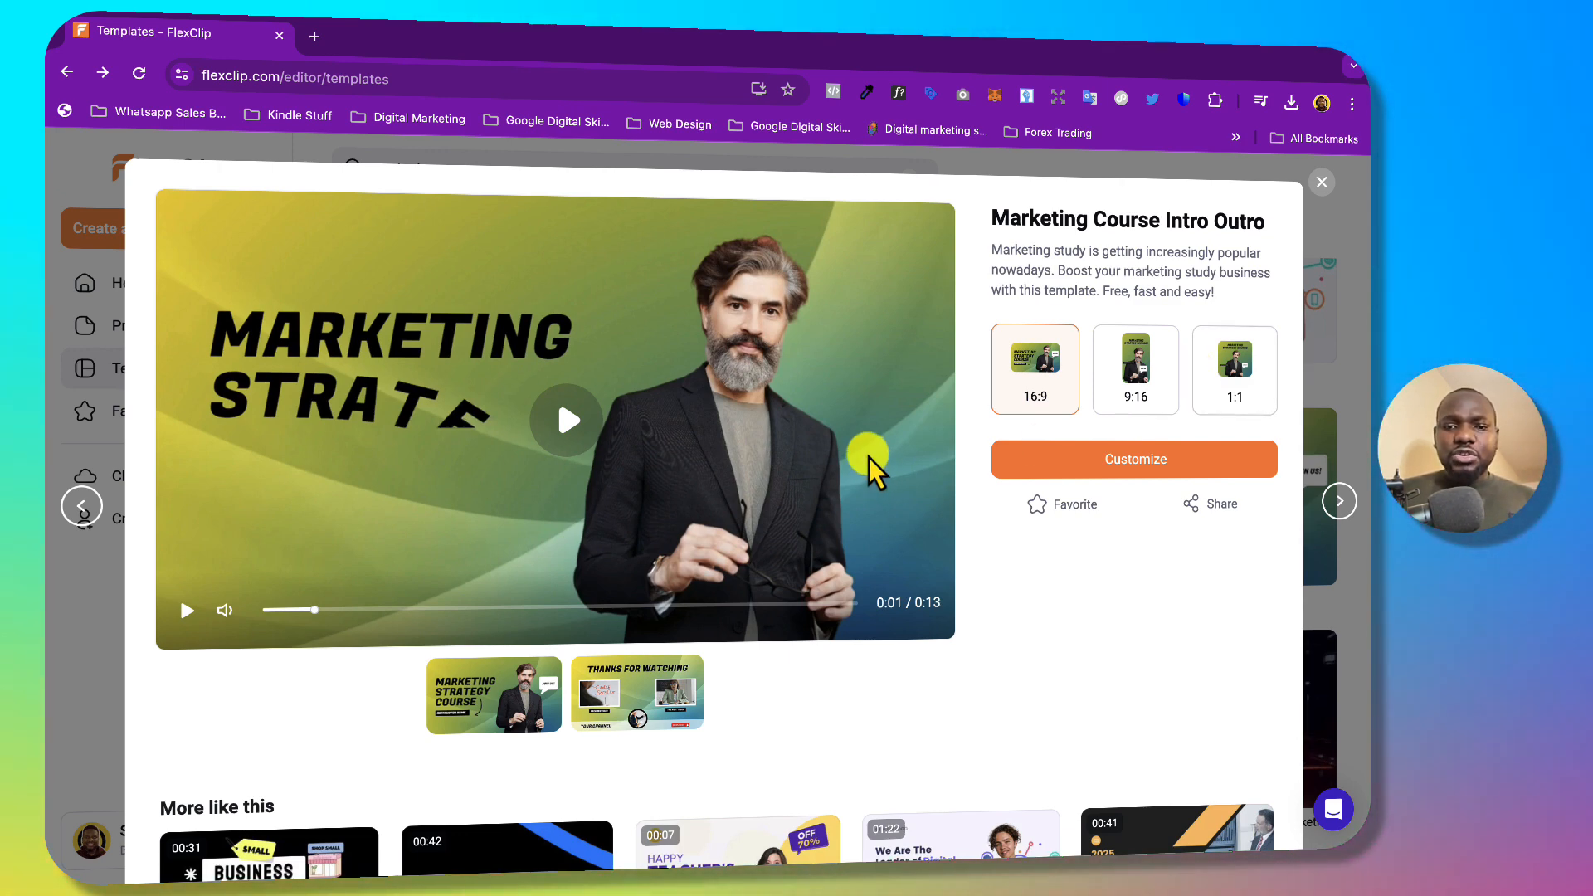
scroll(871, 469, down, 2)
scroll(869, 466, up, 2)
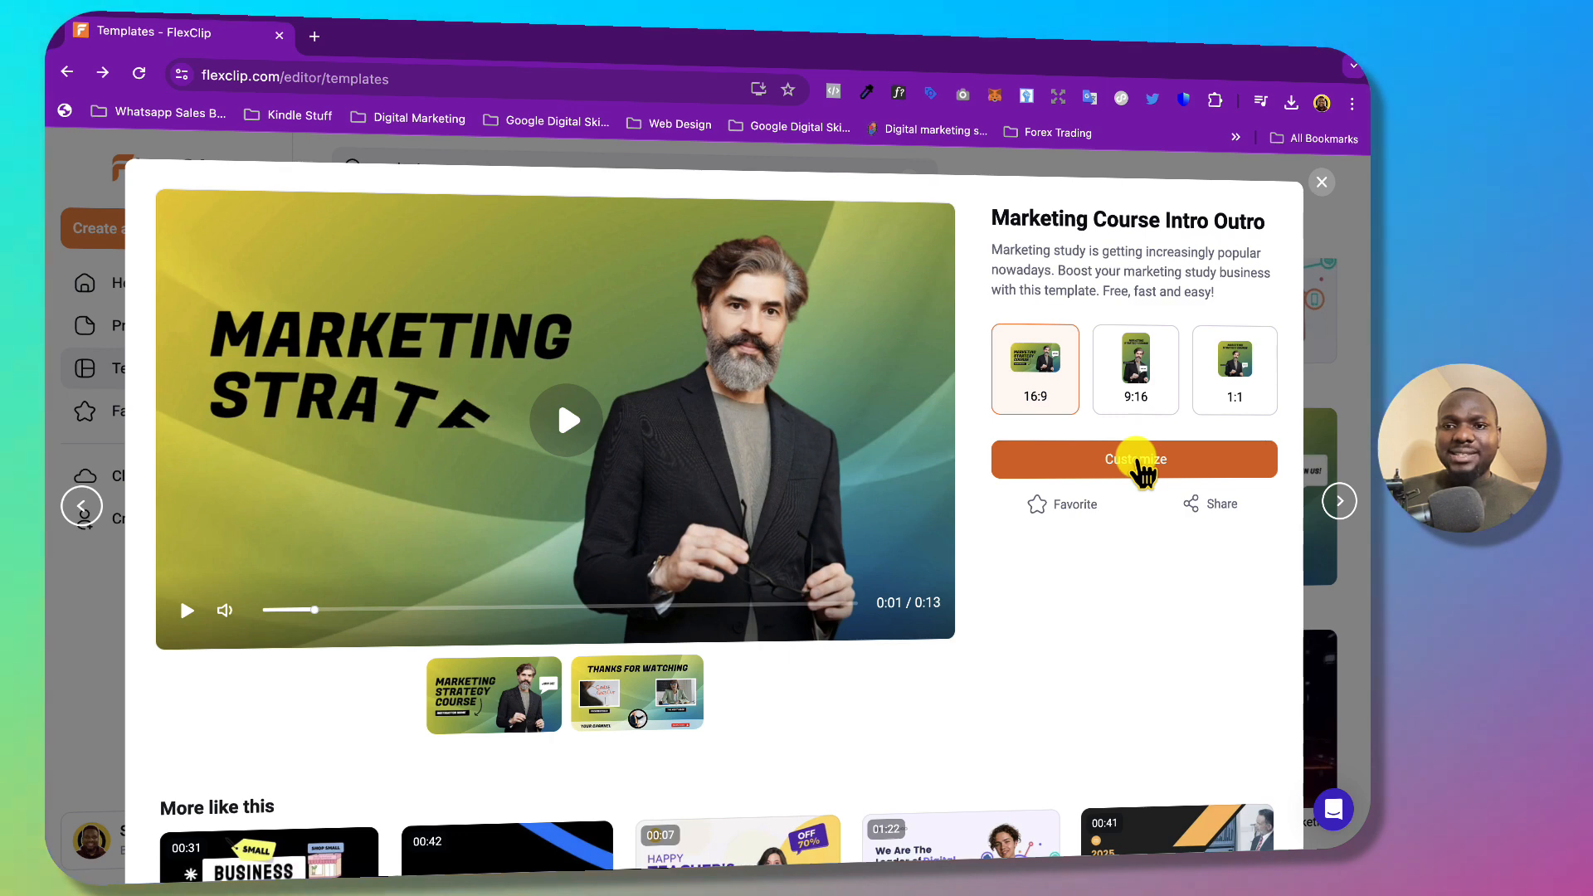
click(1136, 460)
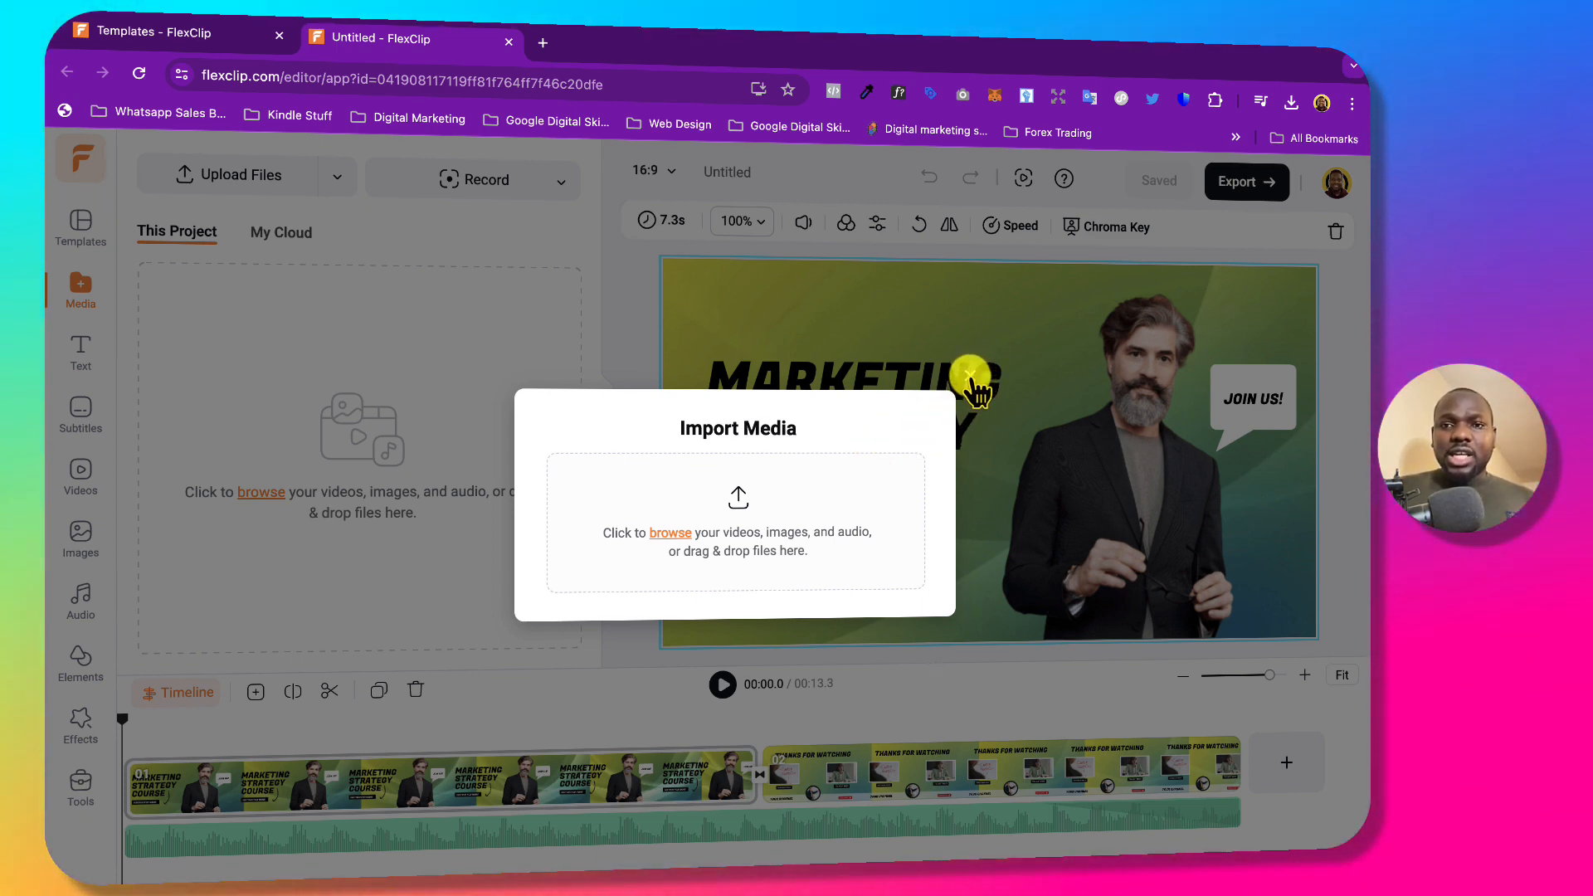
Close the Import Media prompt and select the man's image on the canvas.
click(969, 377)
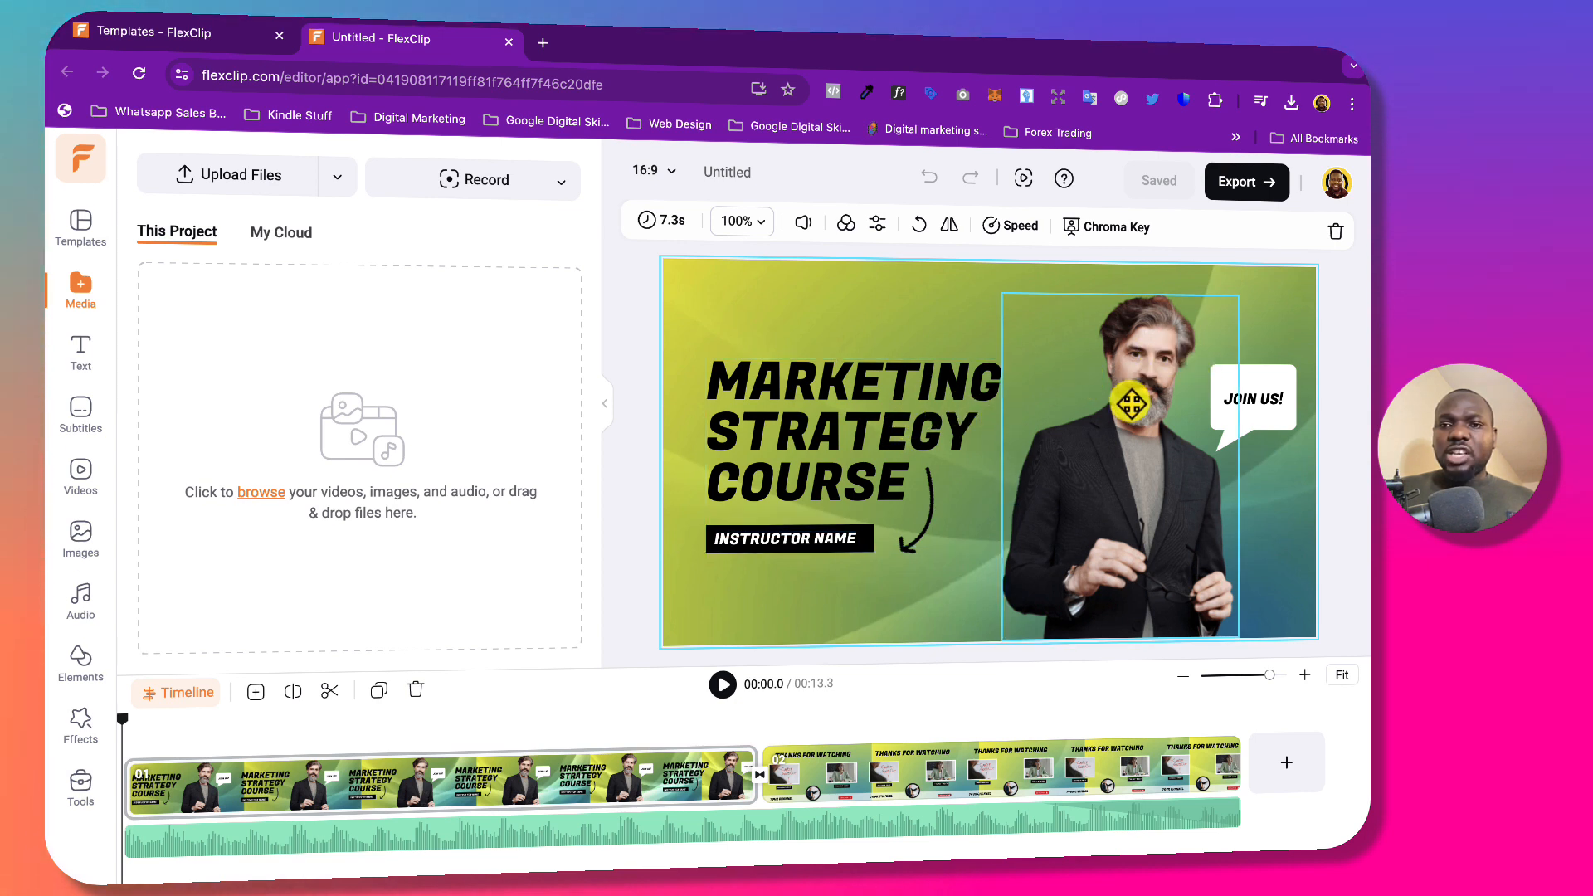
click(1130, 404)
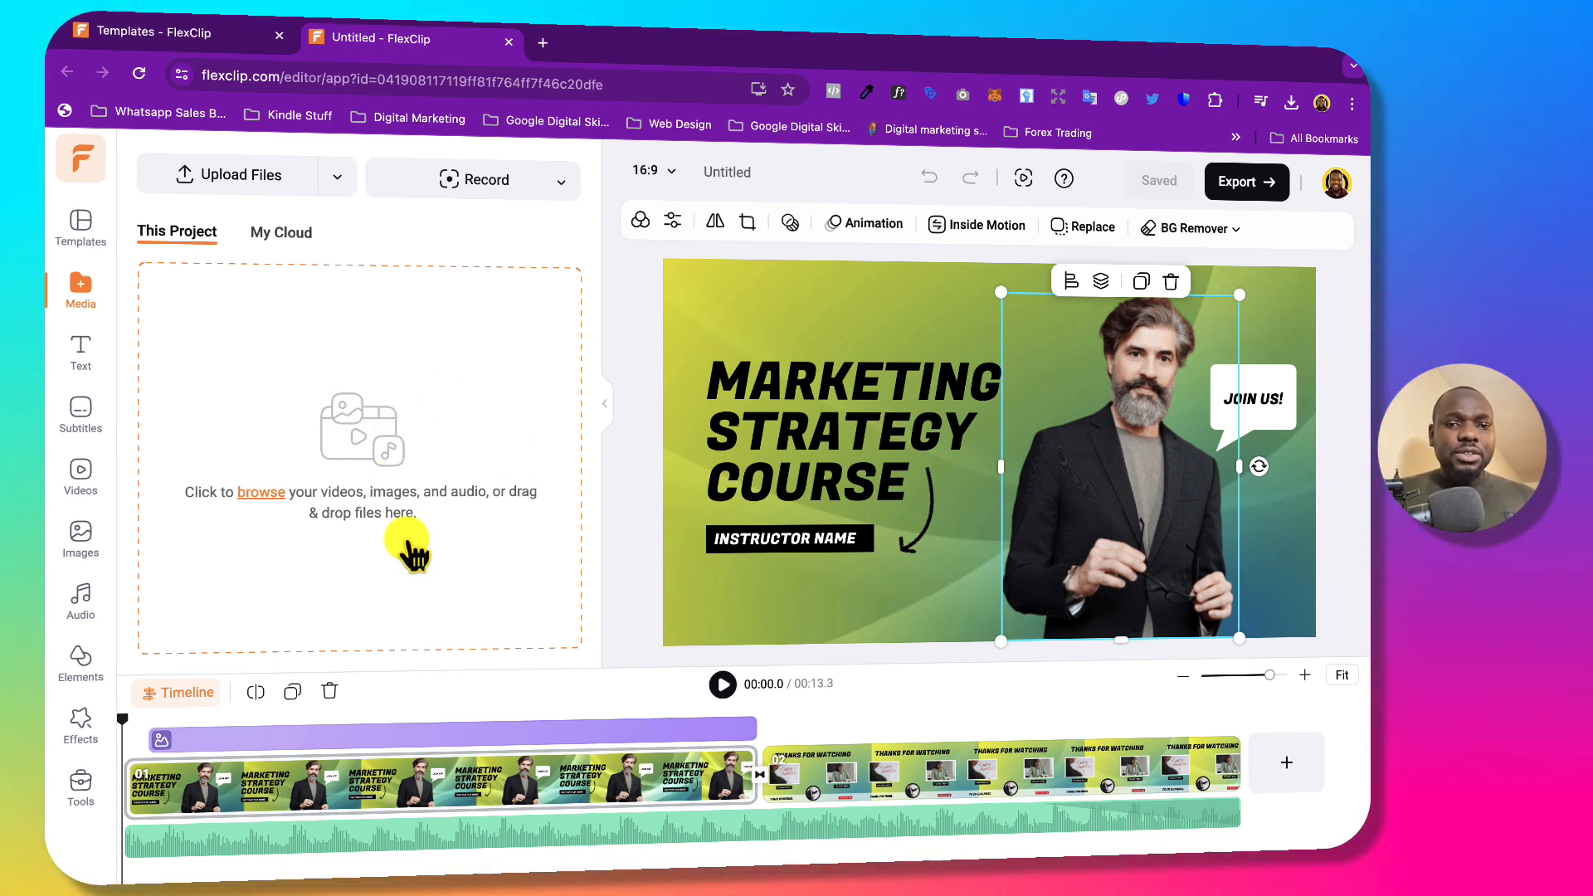
Retype the heading's first word as DIGITAL in capitals.
click(856, 383)
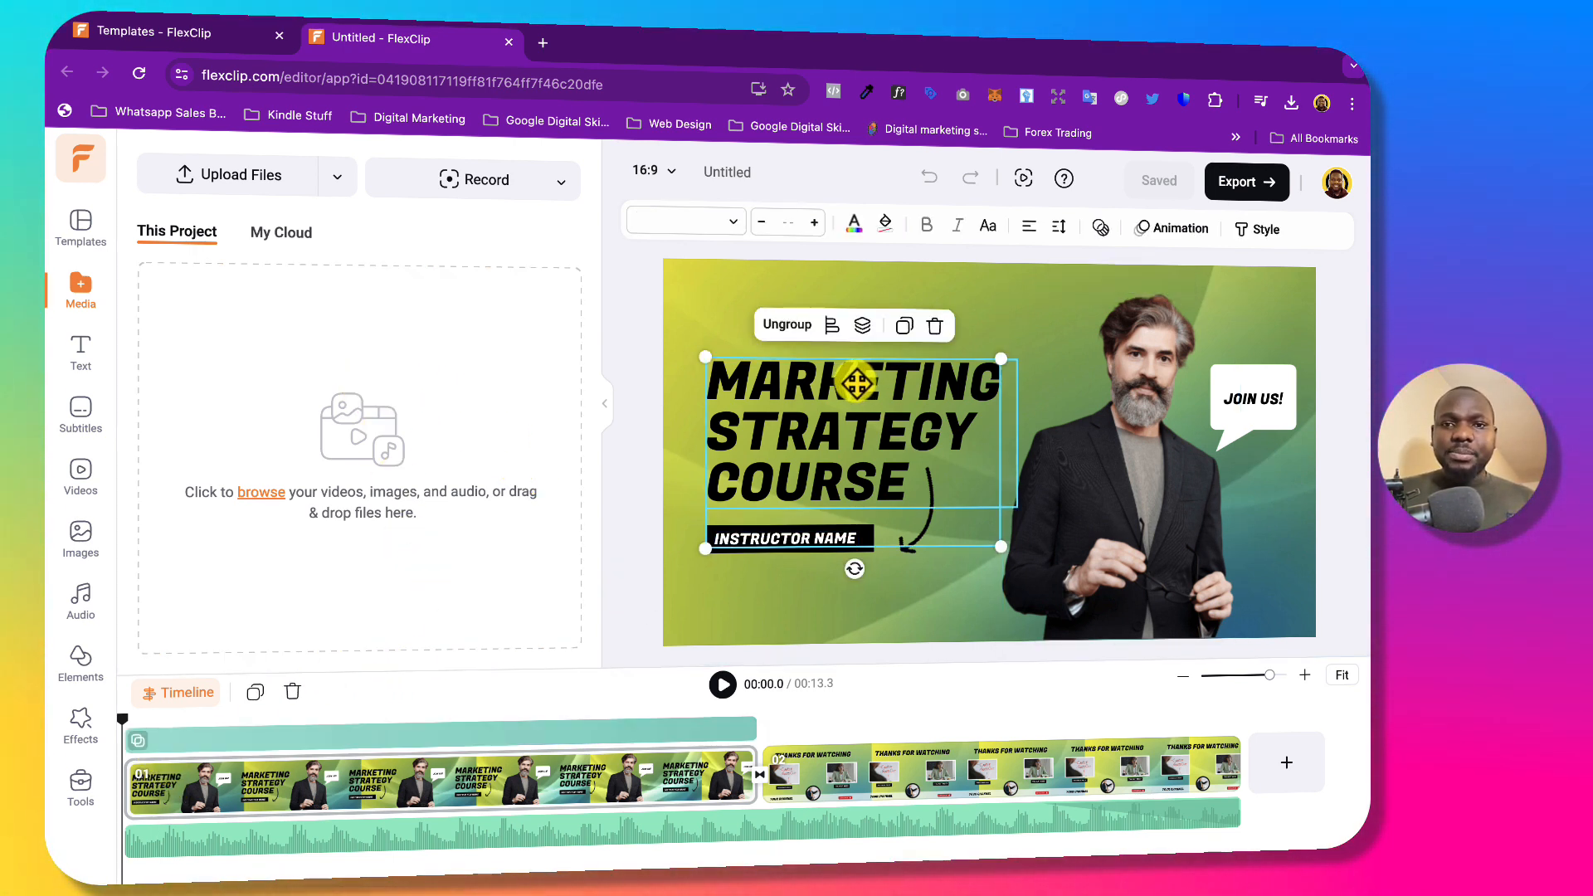
click(851, 433)
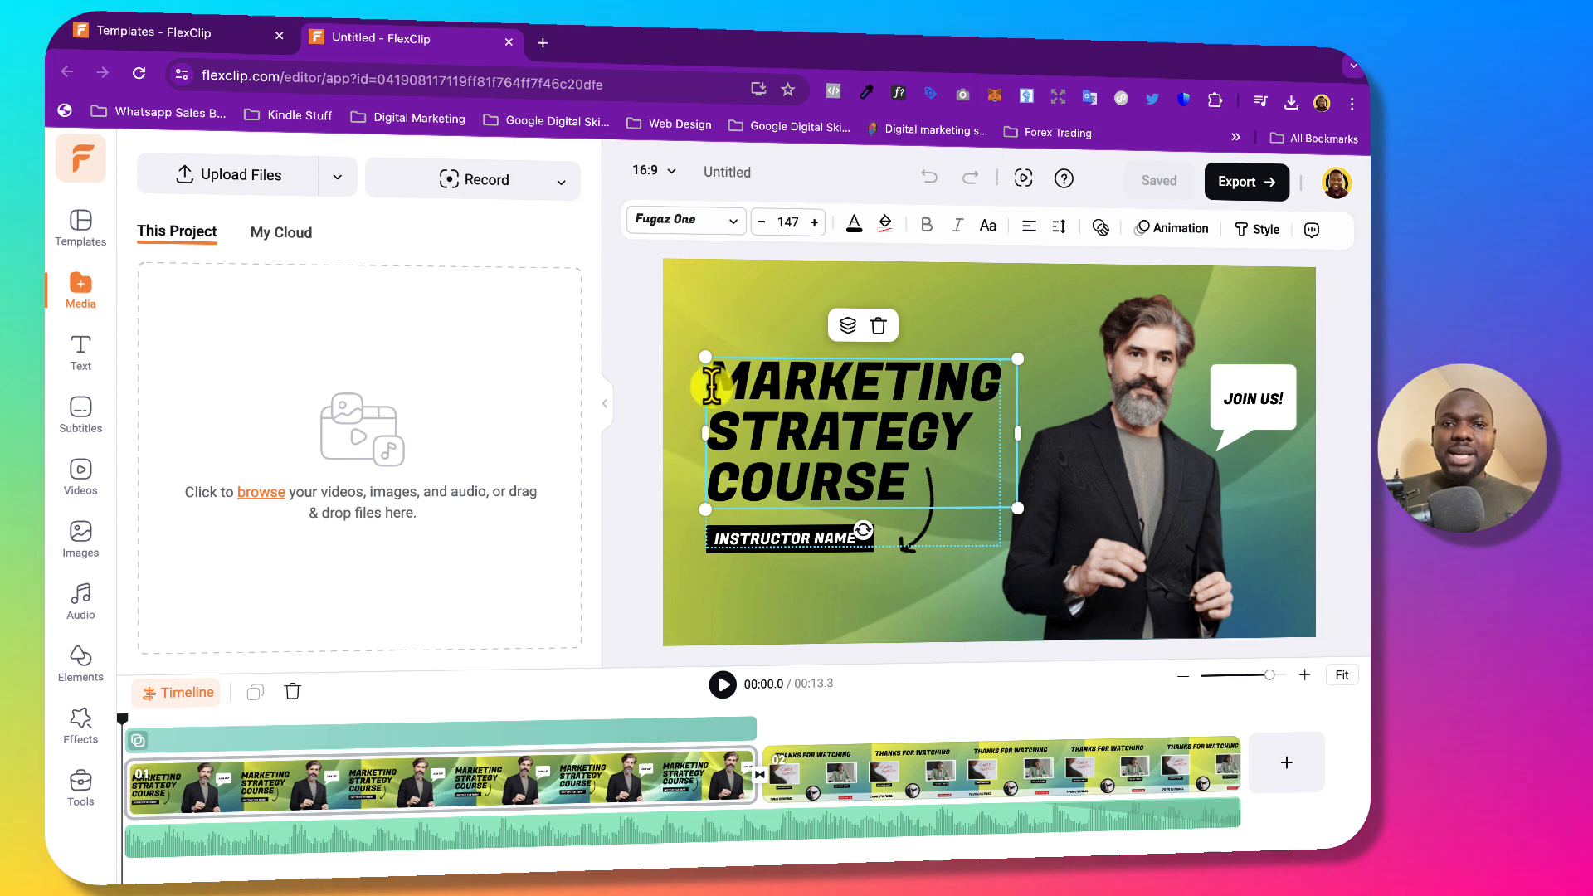
drag(711, 384, 987, 397)
text(D)
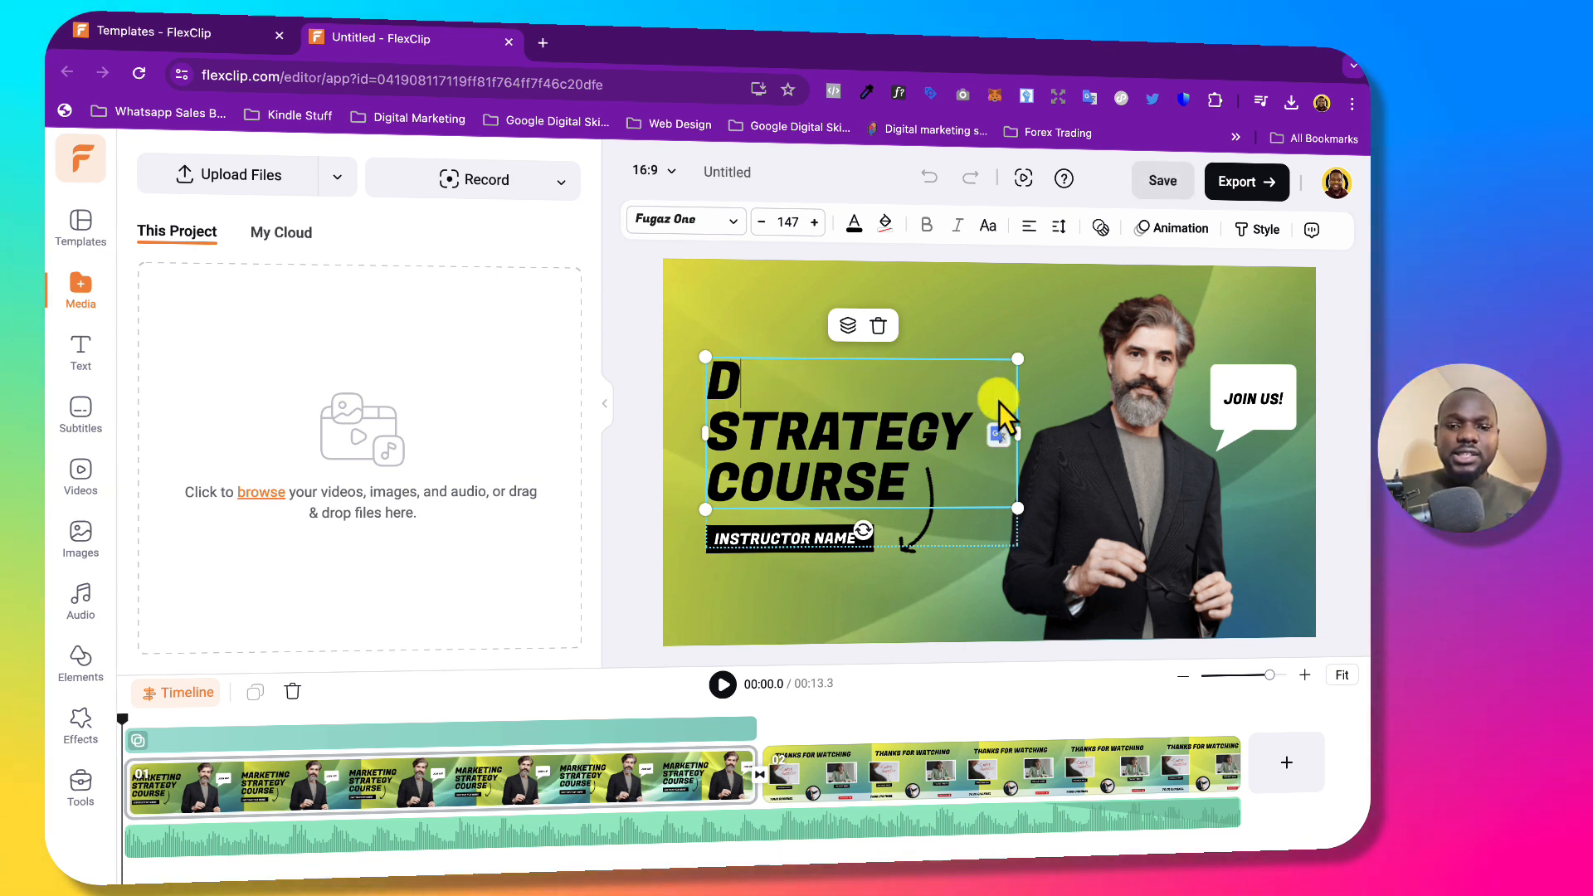
text(igital Mar)
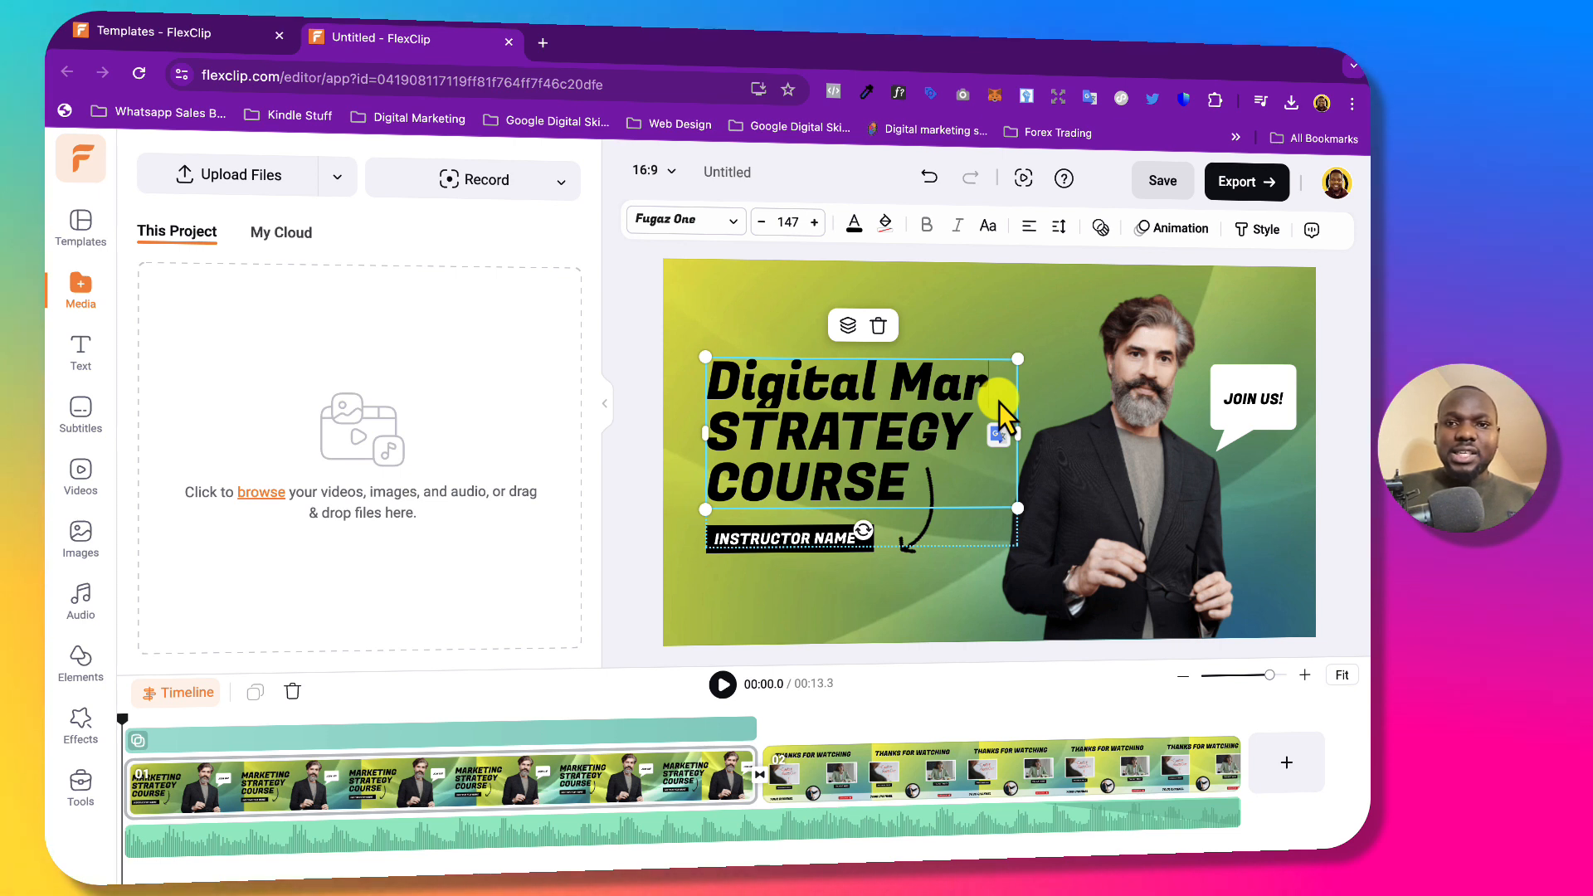
key(BackSpace)
key(BackSpace)
key(BackSpace)
key(BackSpace)
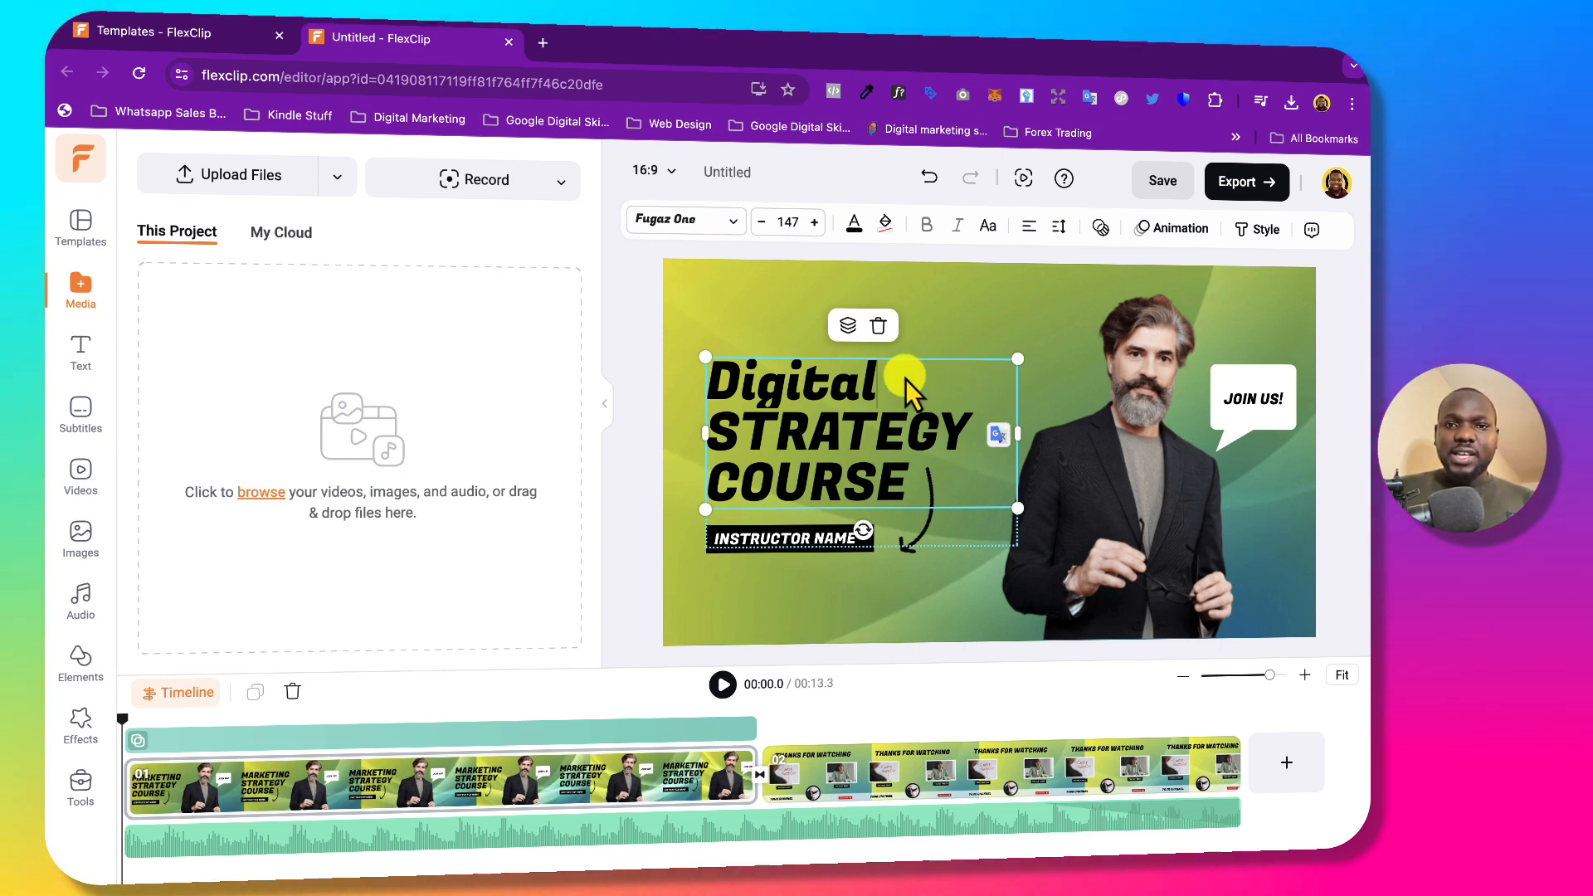
drag(904, 380, 744, 381)
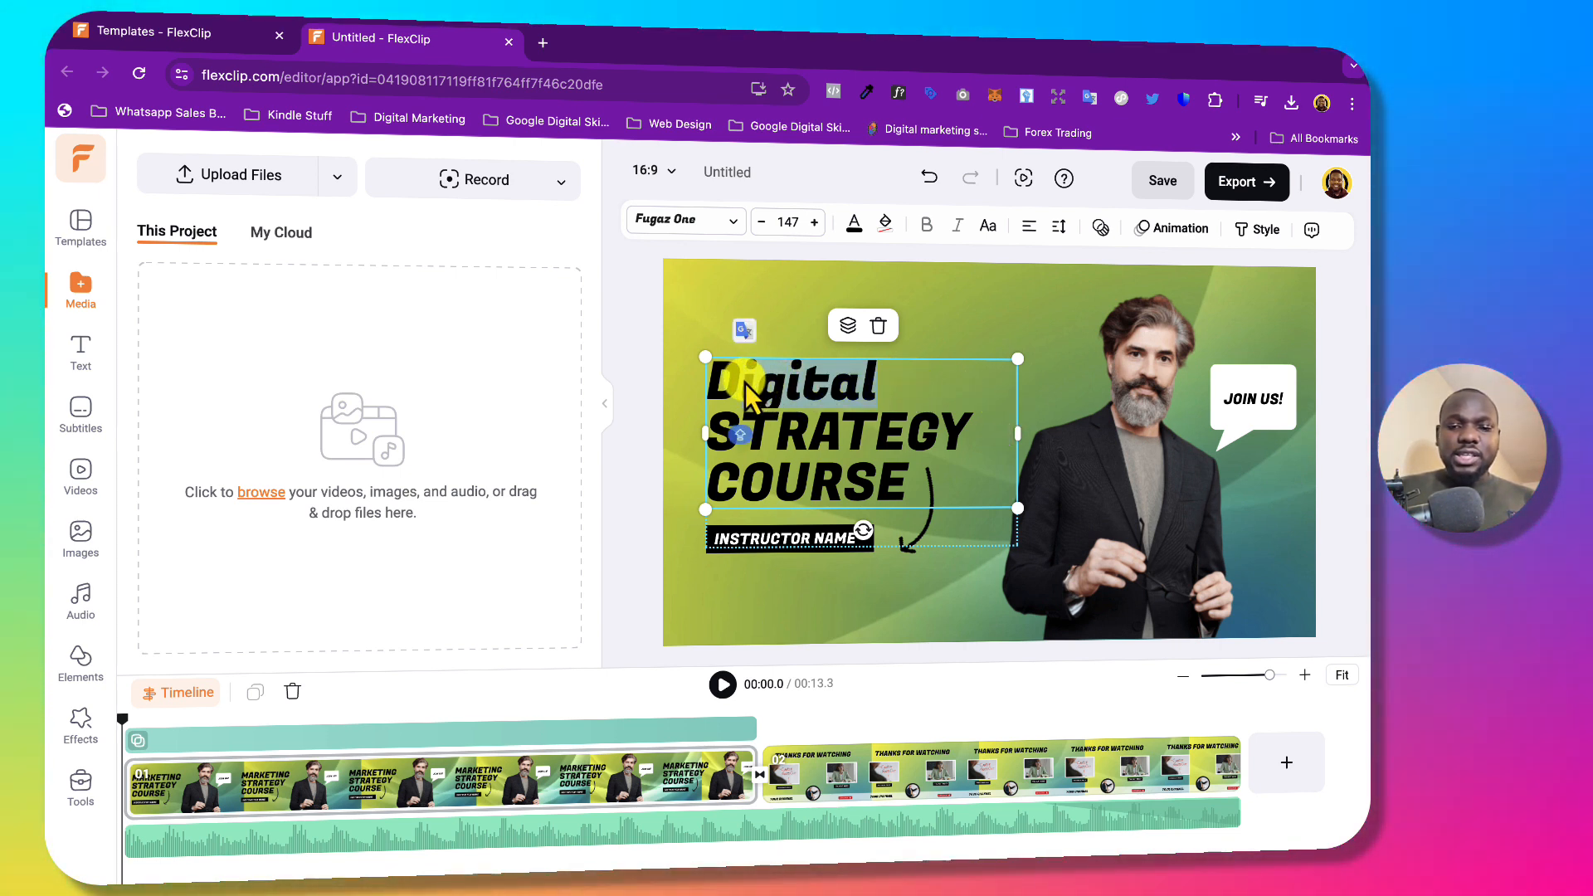
text(IGI)
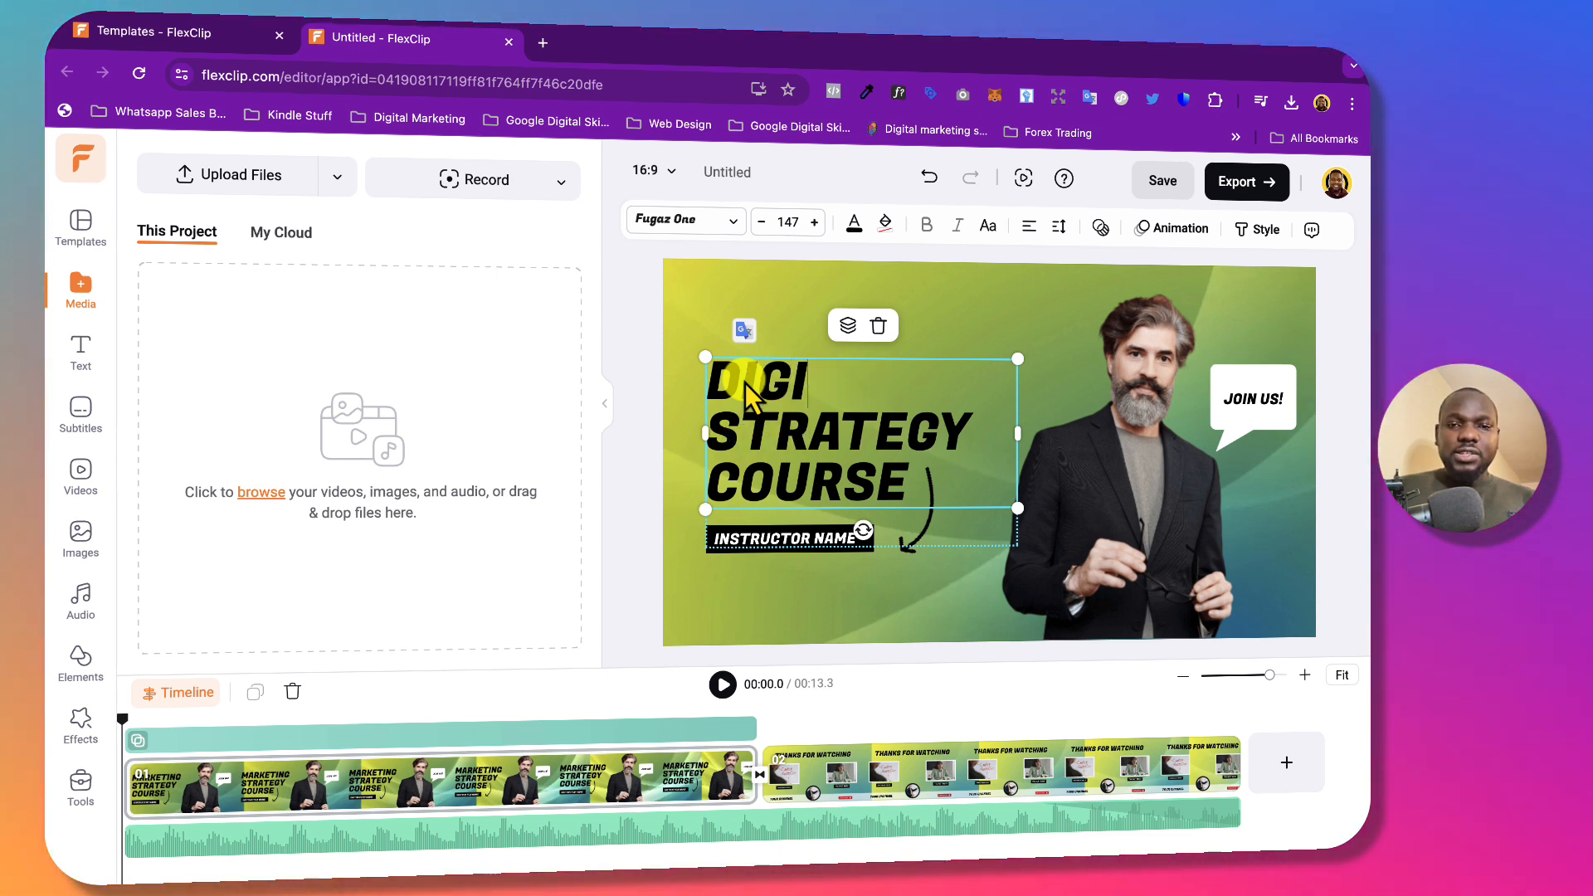
text(TAL)
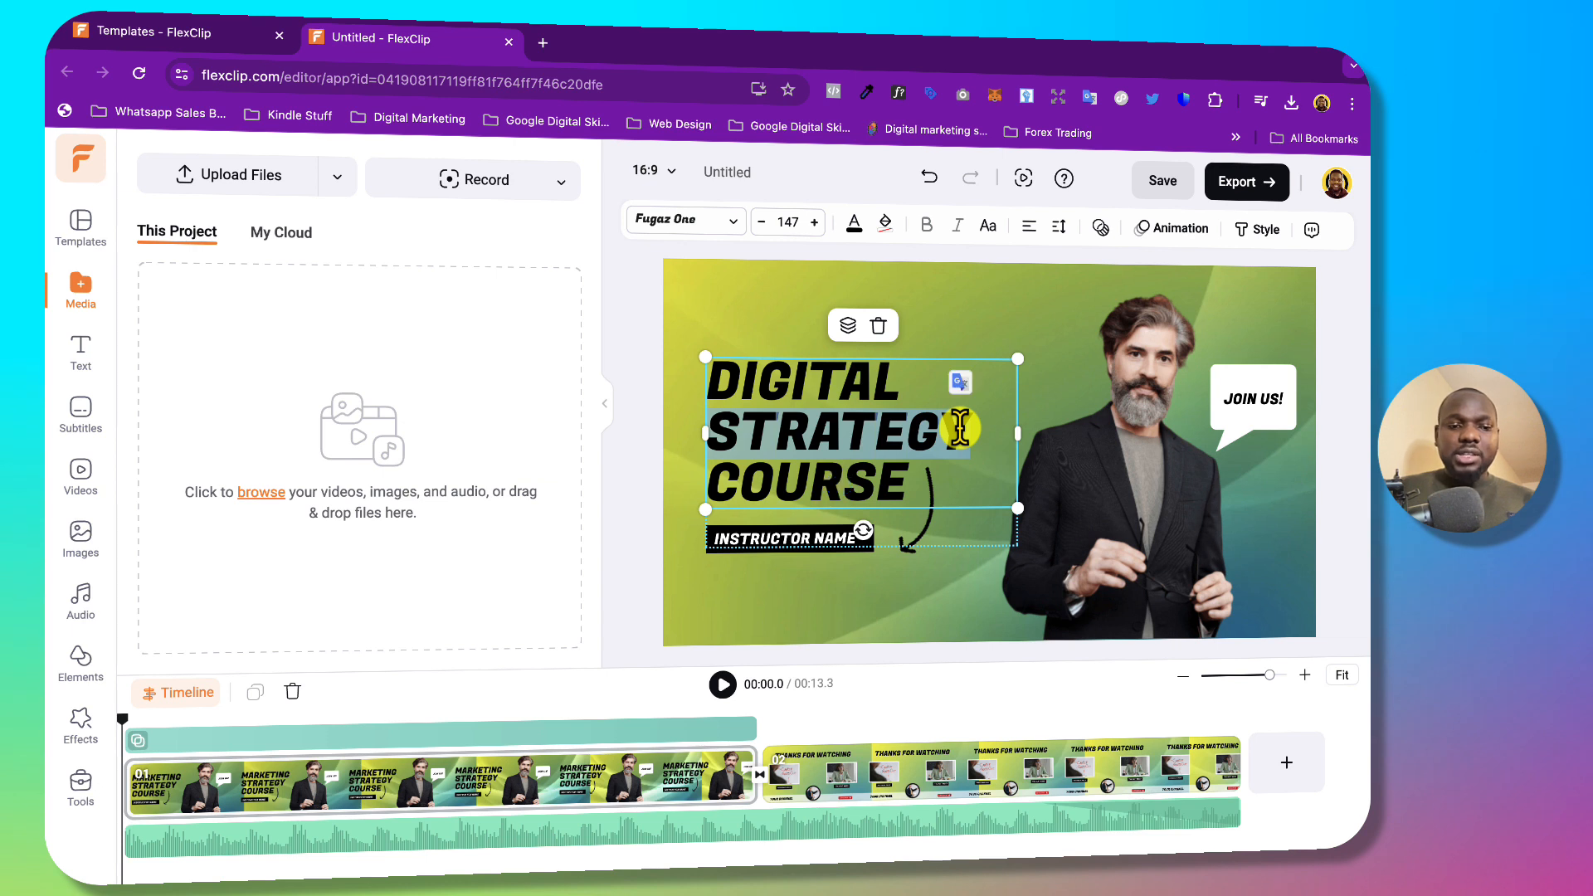
text(mm)
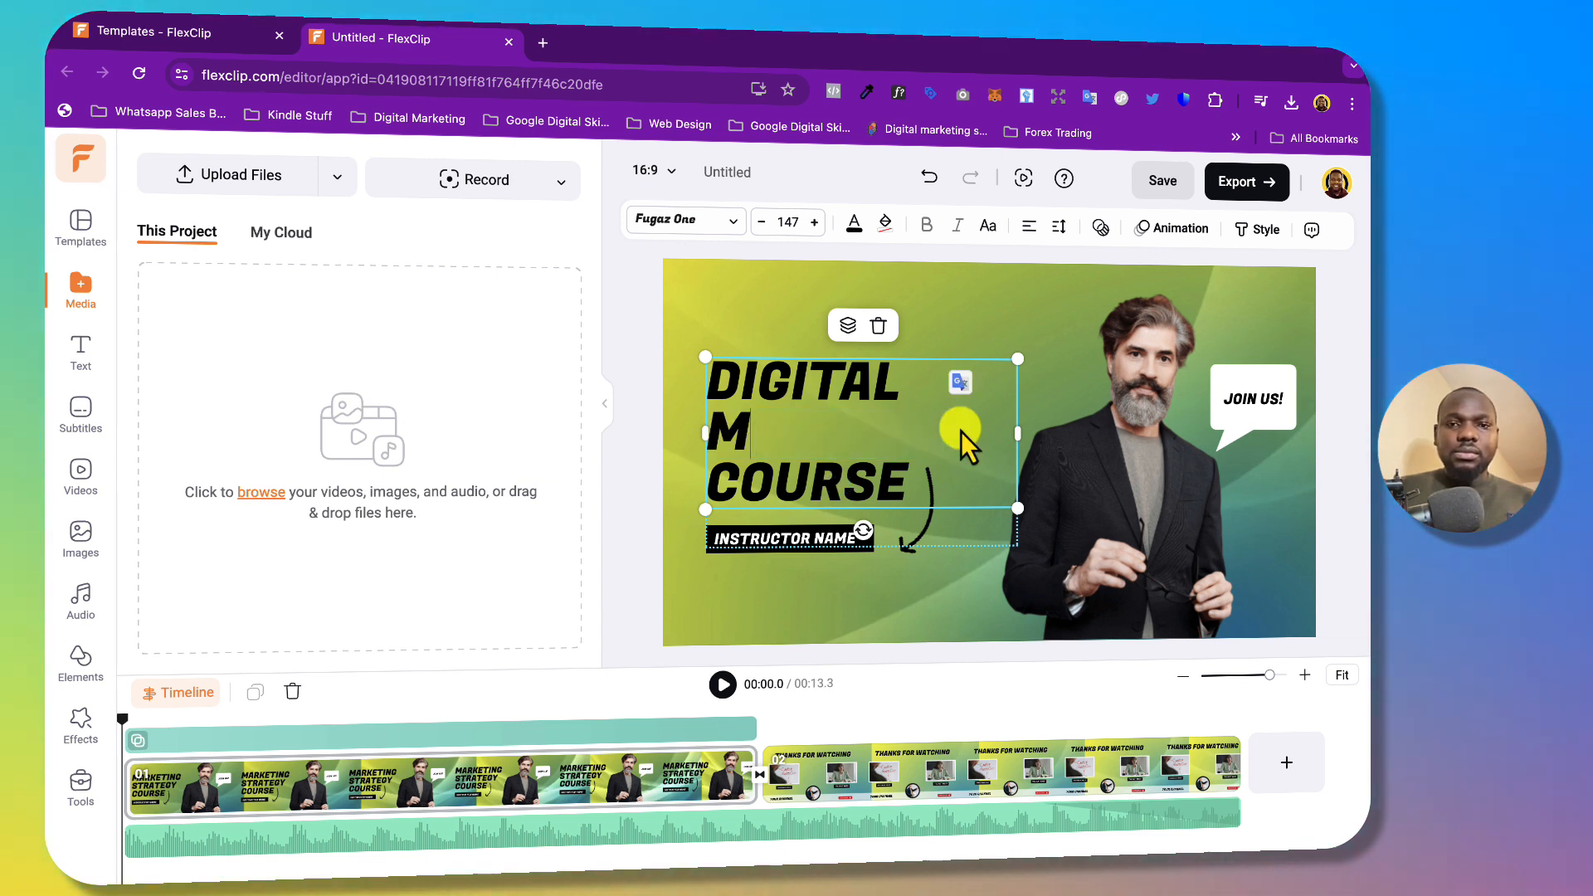
text(ar)
Replace STRATEGY in the heading with MARKETING, correcting the typo.
key(BackSpace)
key(BackSpace)
text(arkew)
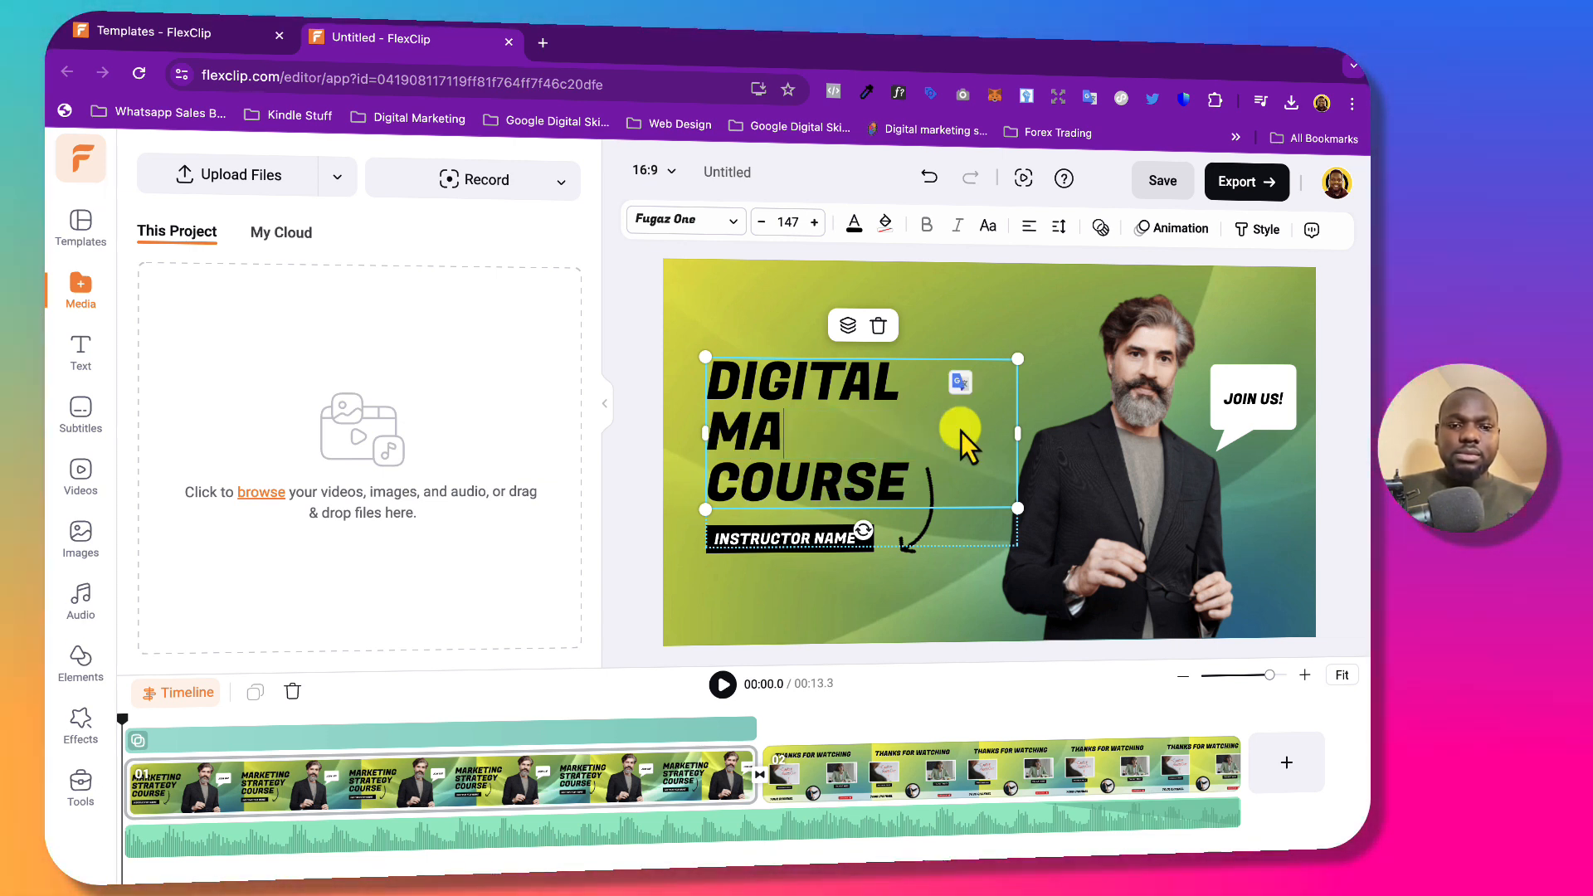
key(BackSpace)
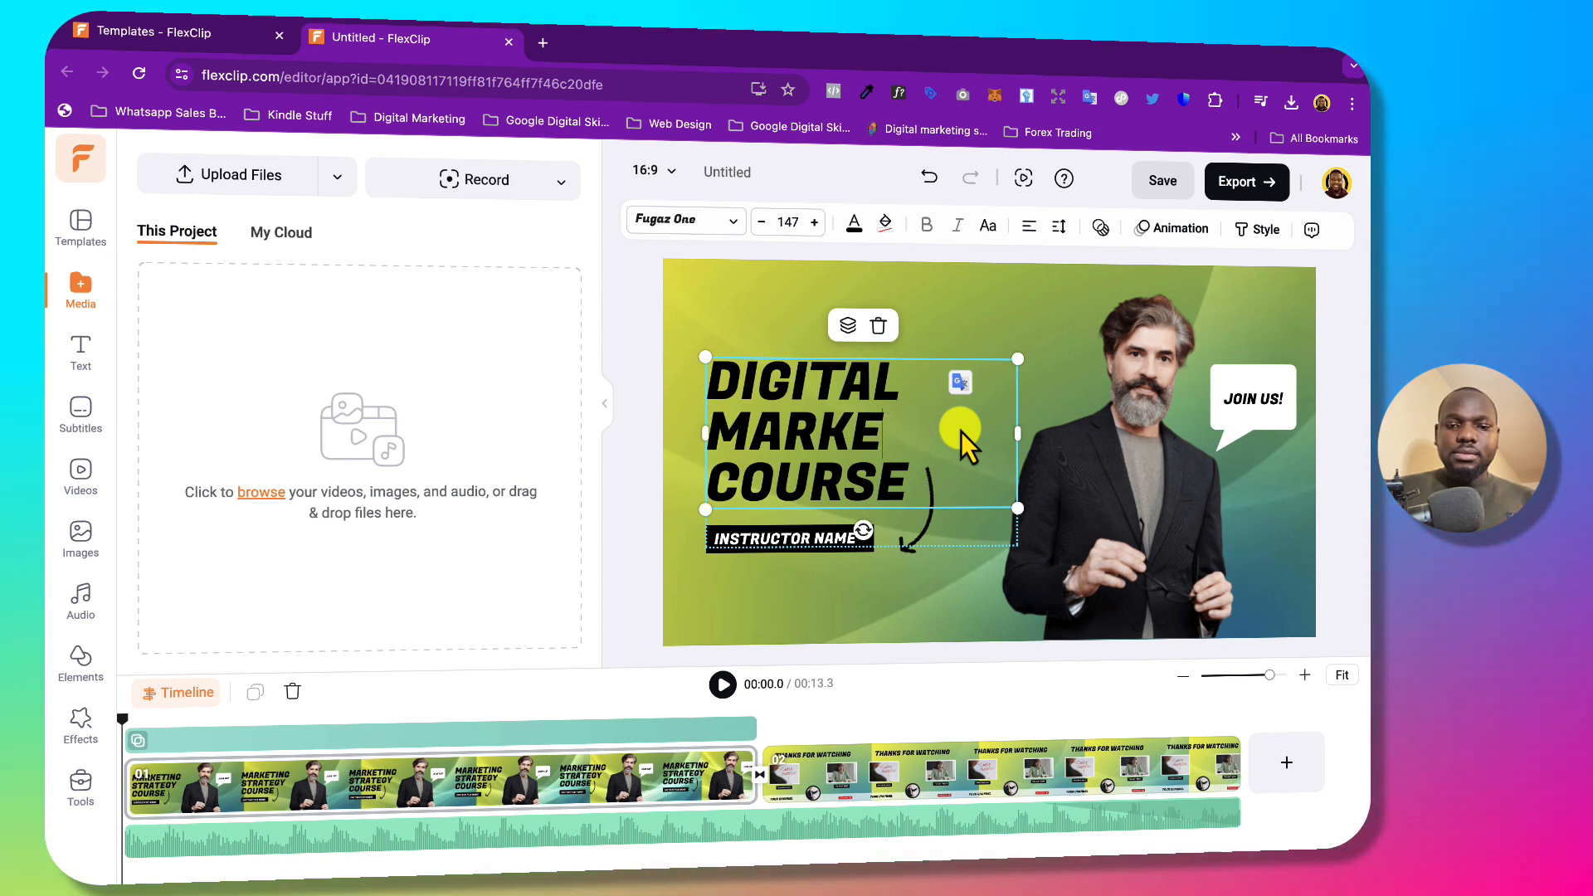
text(ting)
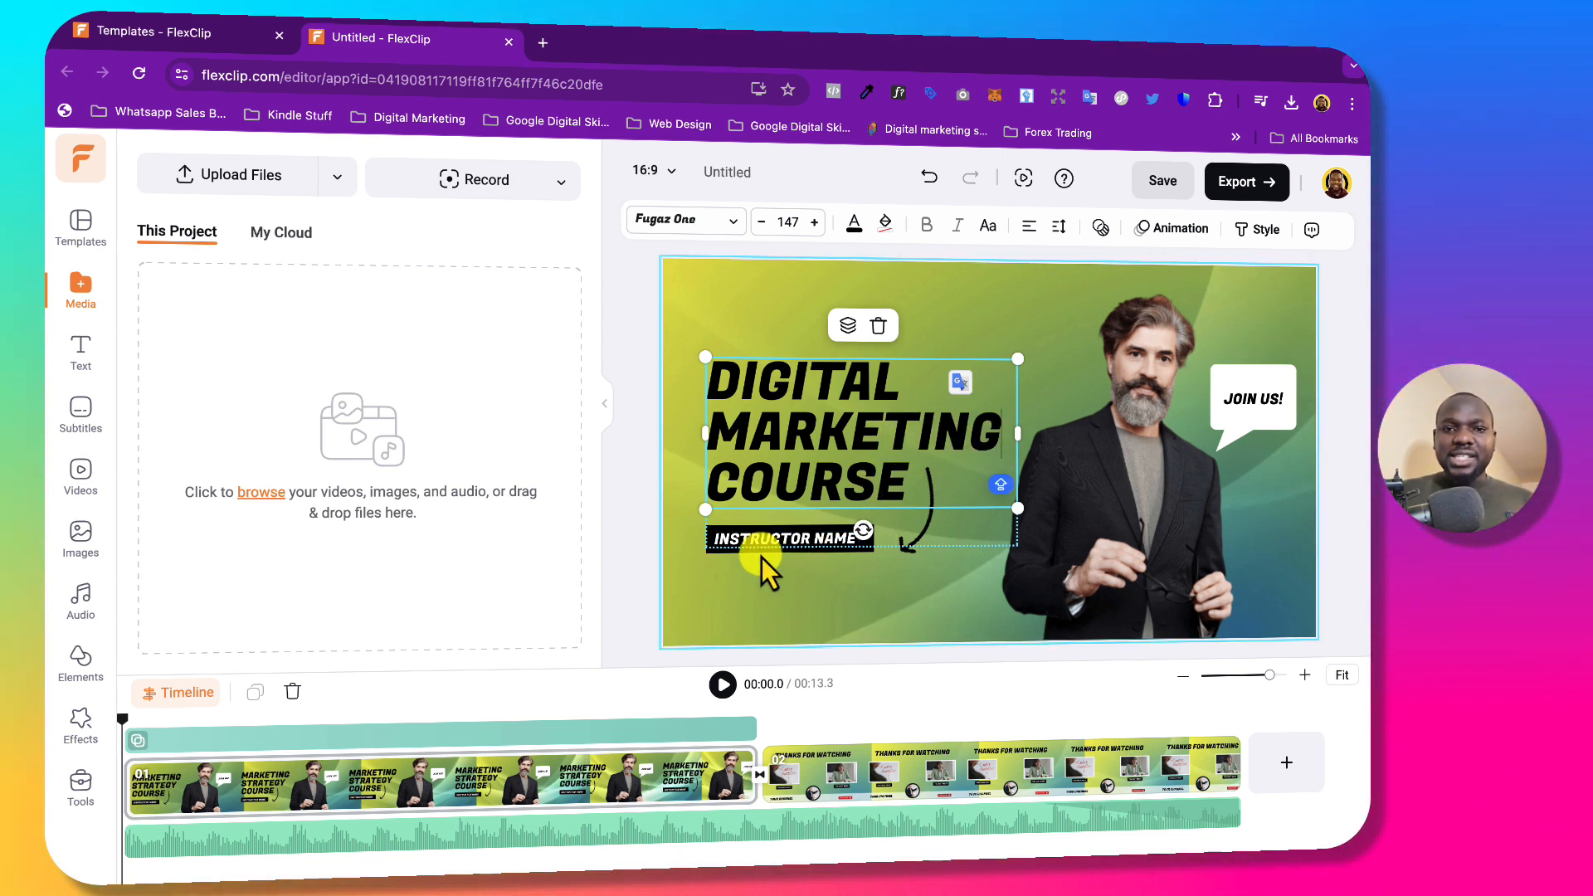
Overwrite the INSTRUCTOR NAME placeholder with the instructor's name in all caps using Caps Lock.
click(778, 541)
click(779, 541)
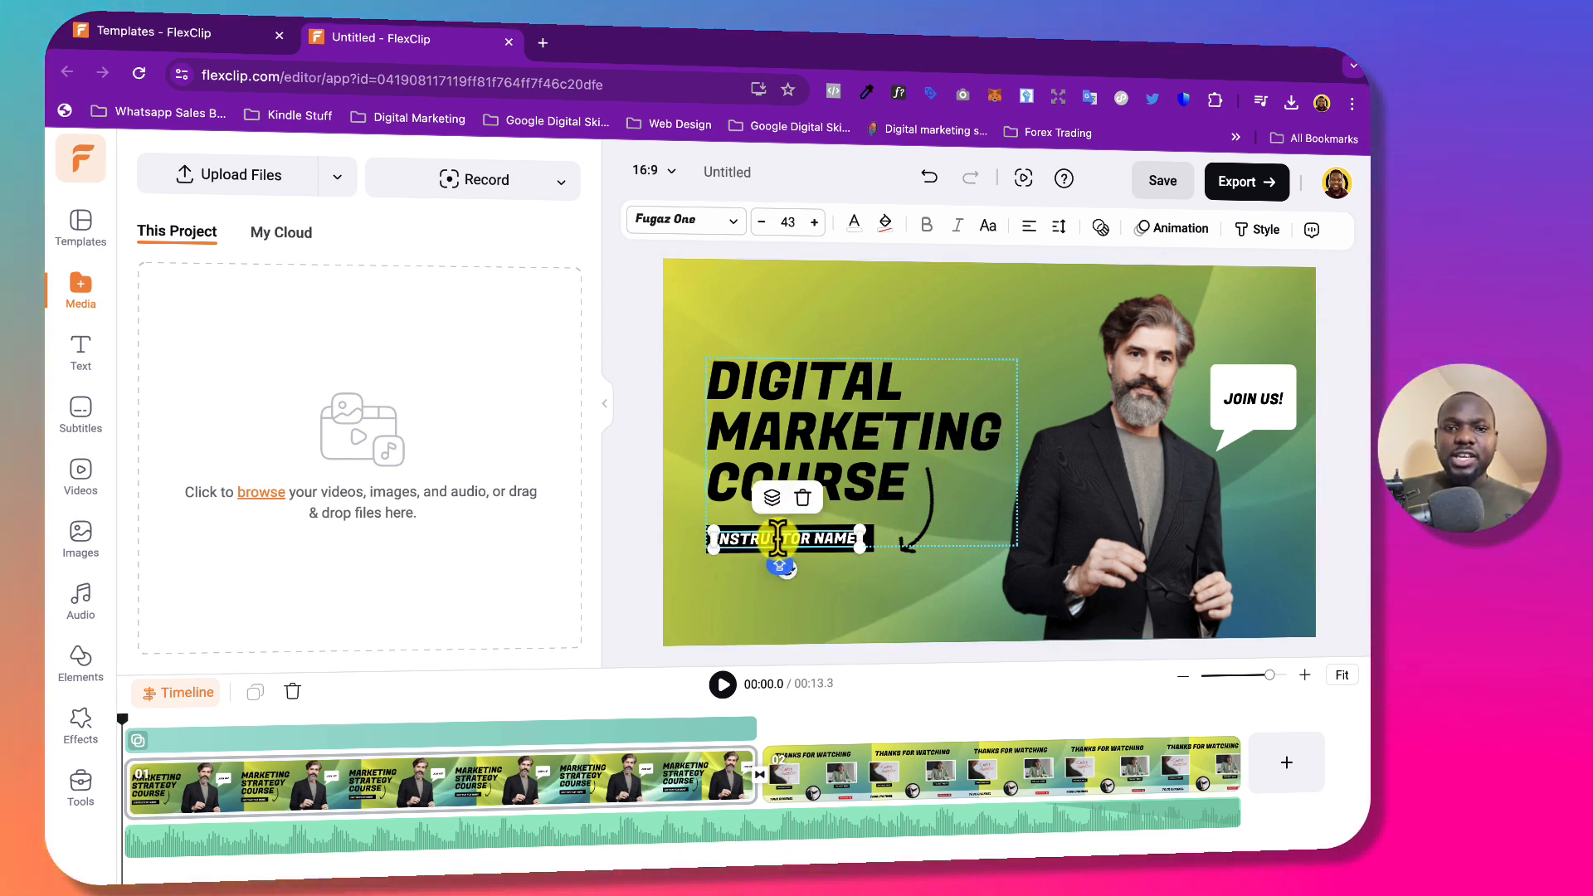
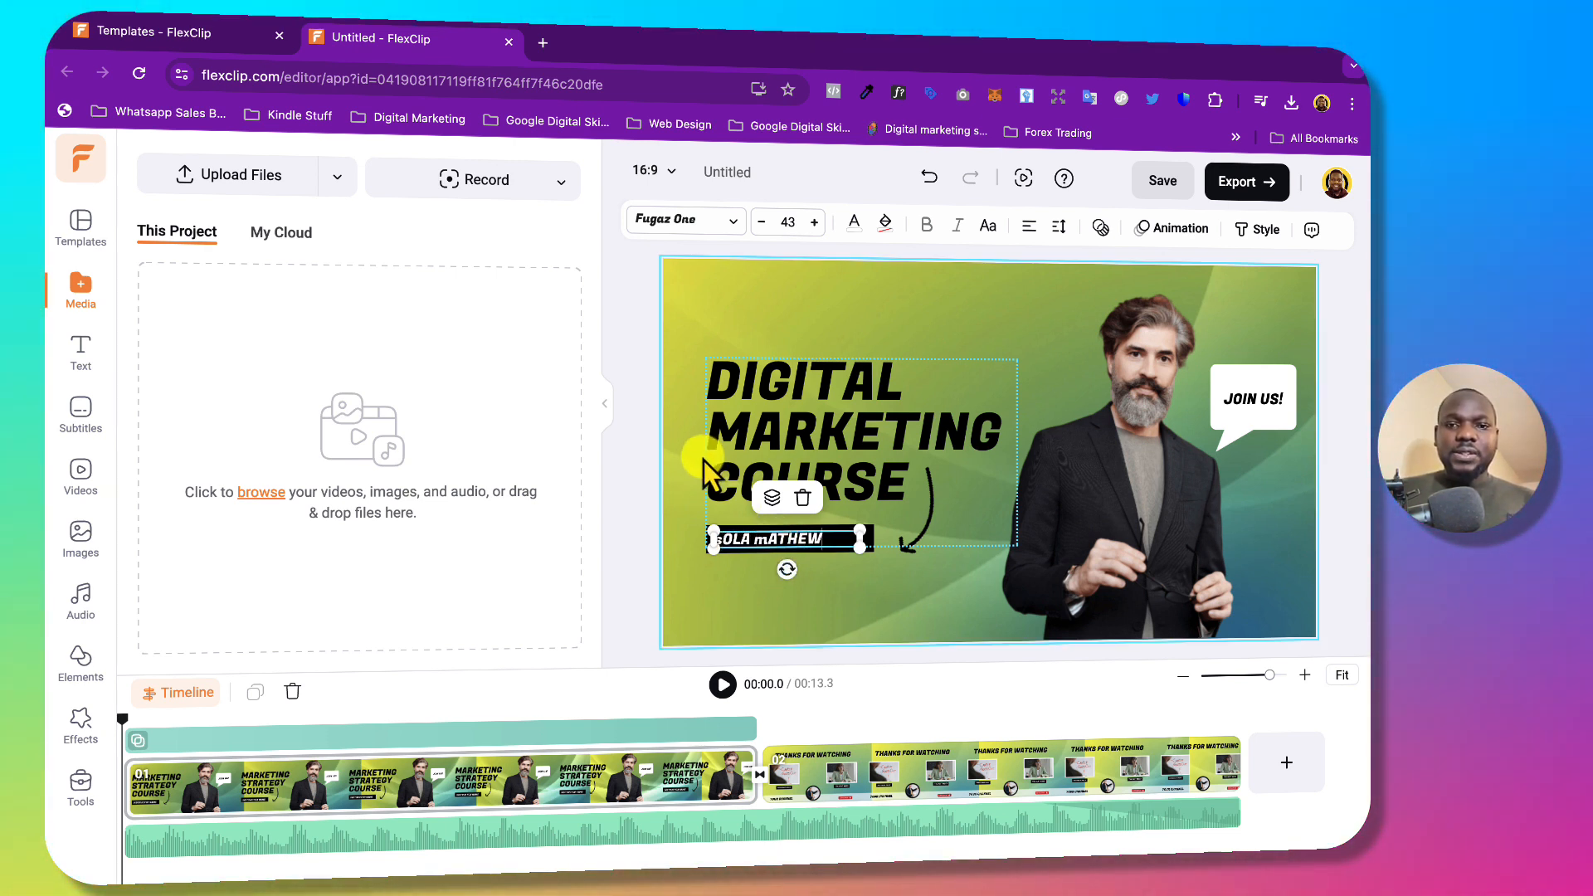
click(697, 537)
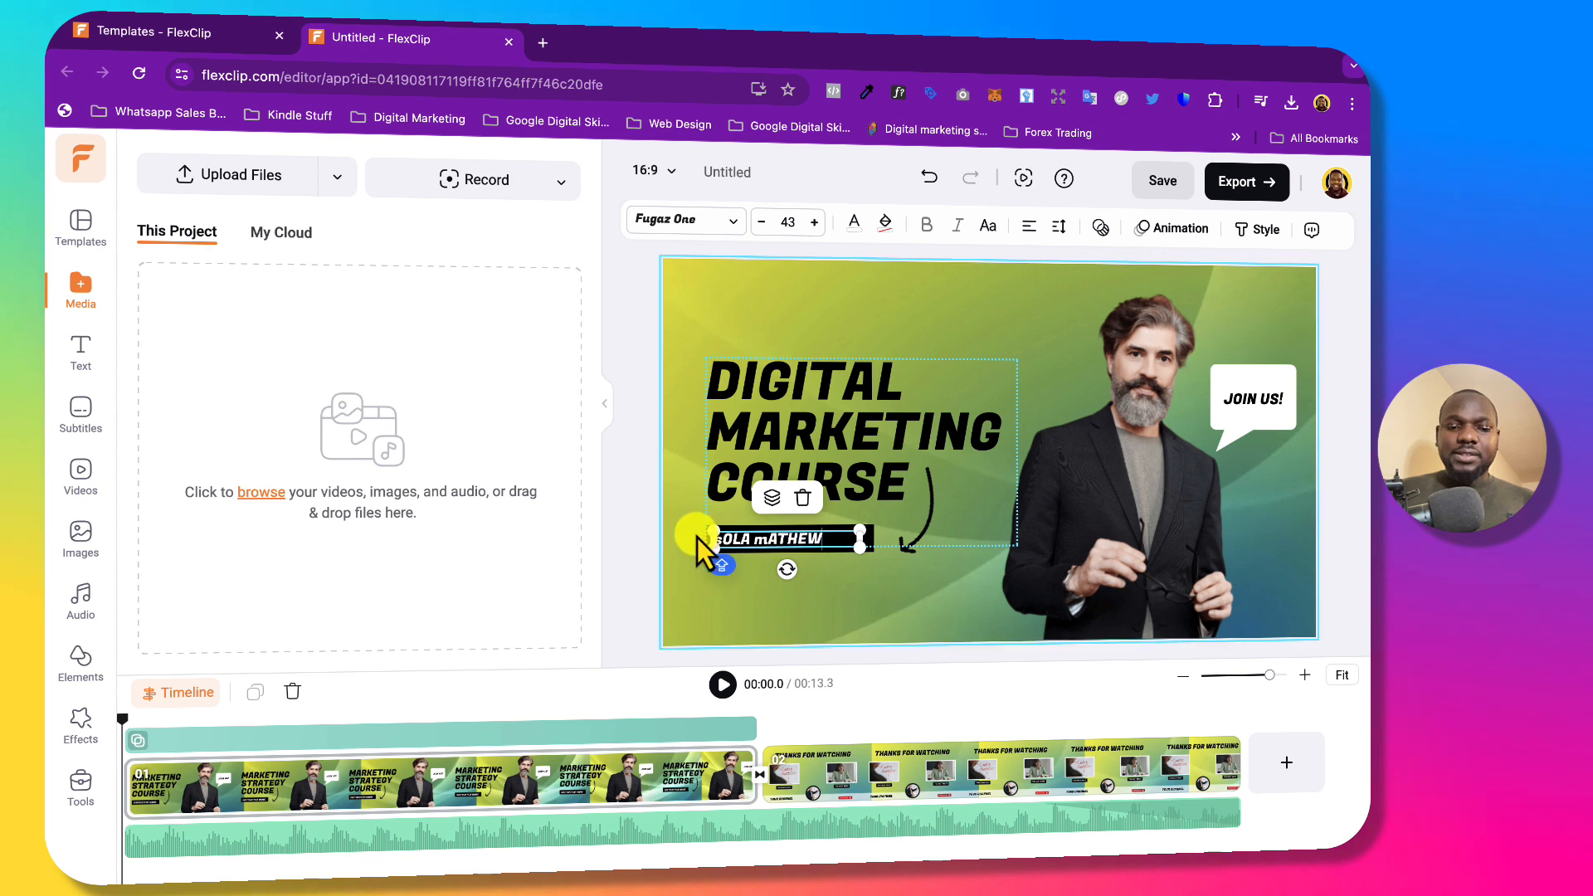
key(super+a)
key(Caps_Lock)
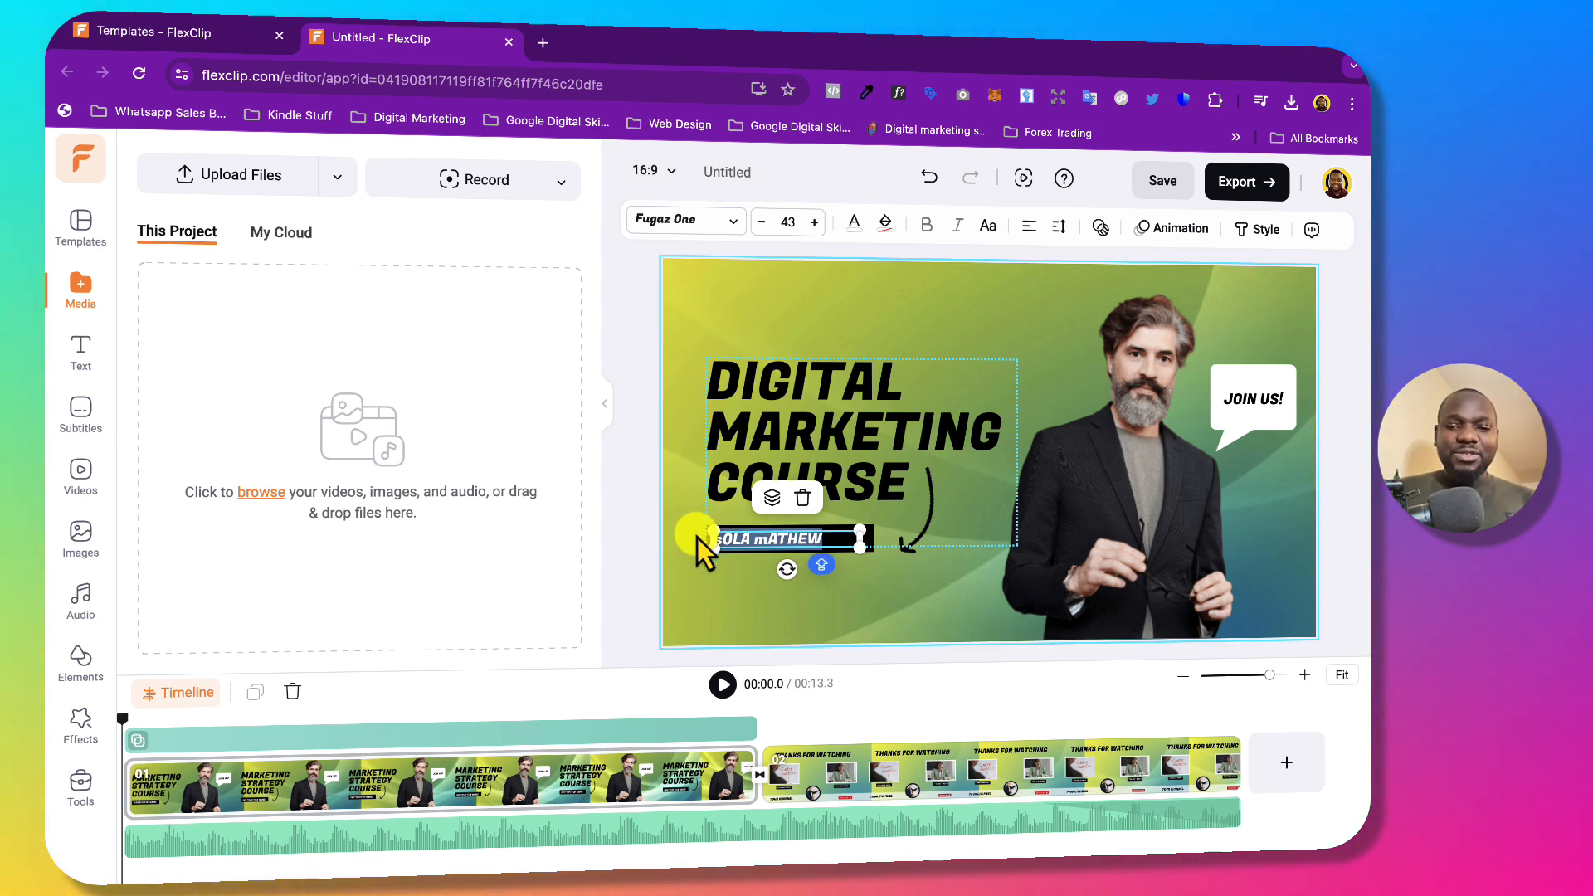
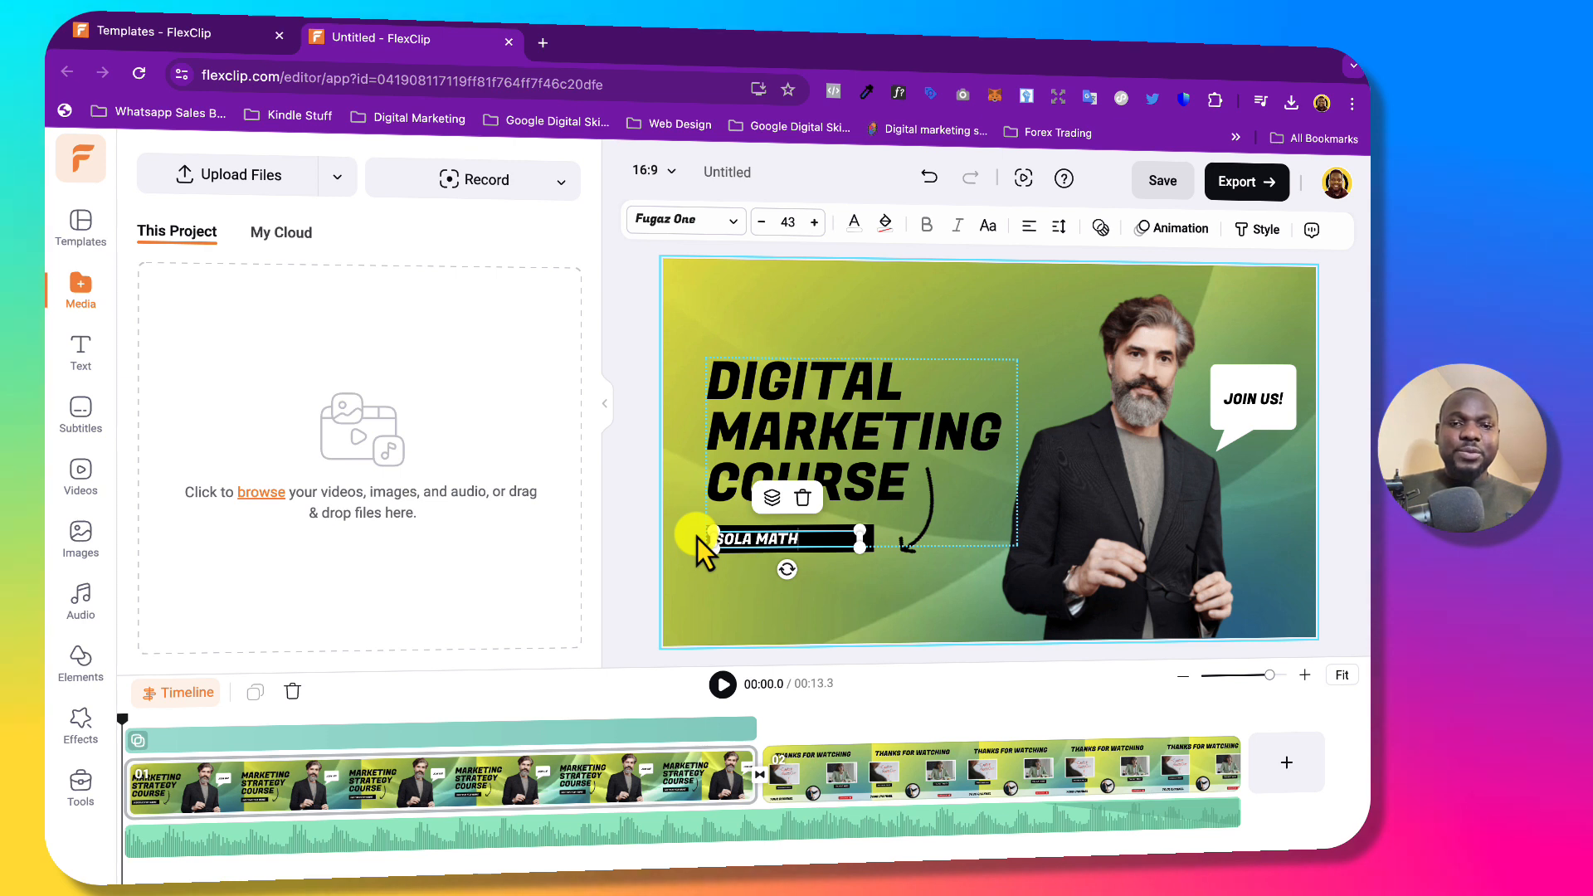
click(634, 427)
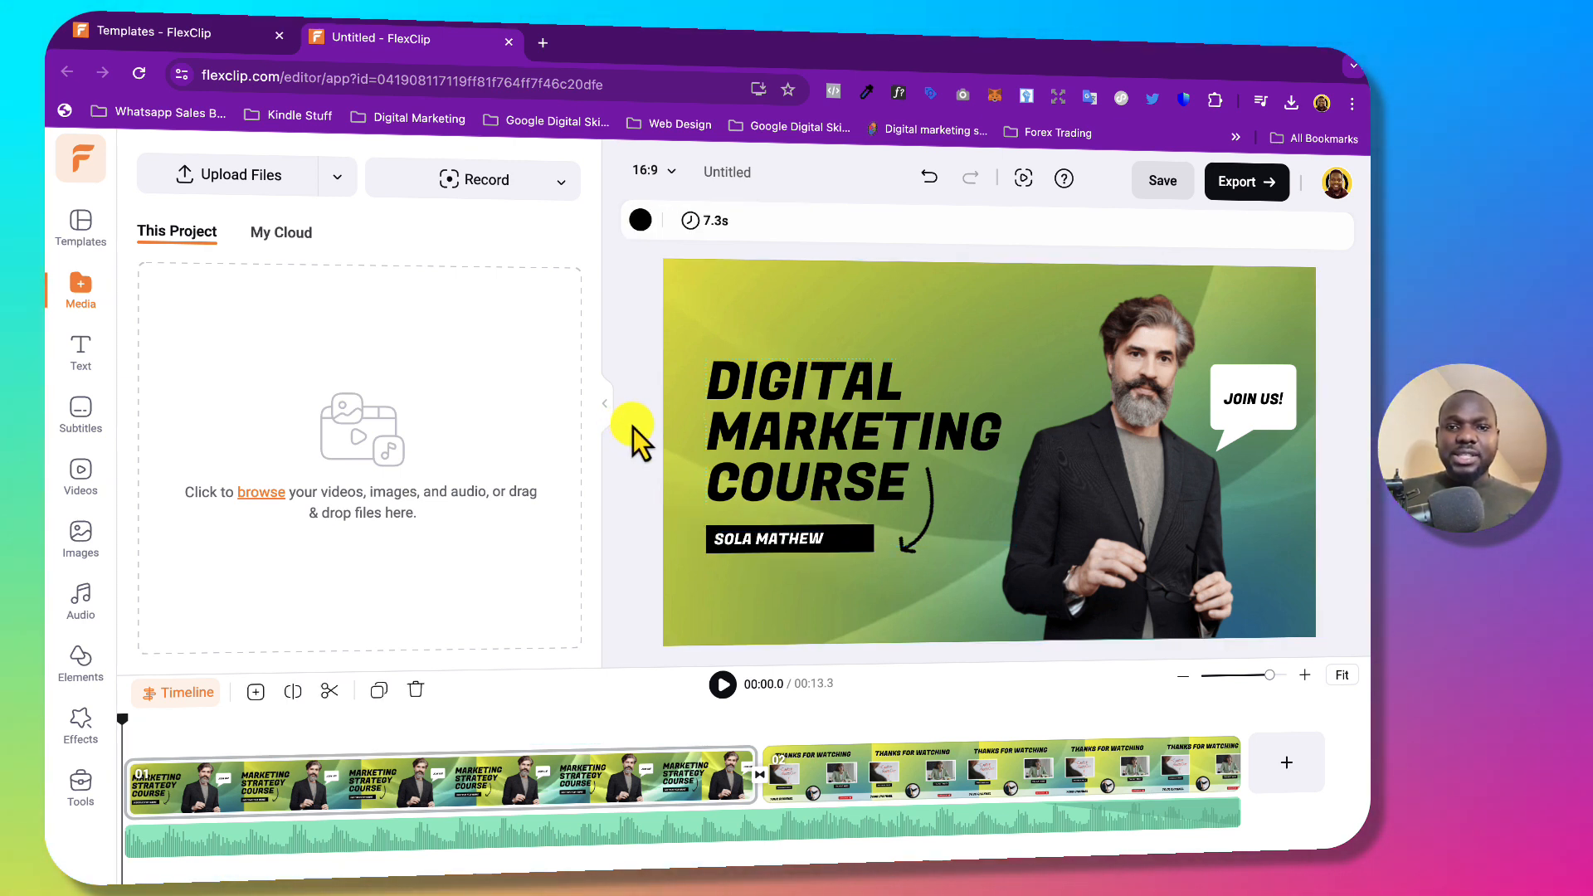
Try another font on the DIGITAL MARKETING COURSE title, then undo back to bold Fugaz One.
click(718, 469)
click(711, 221)
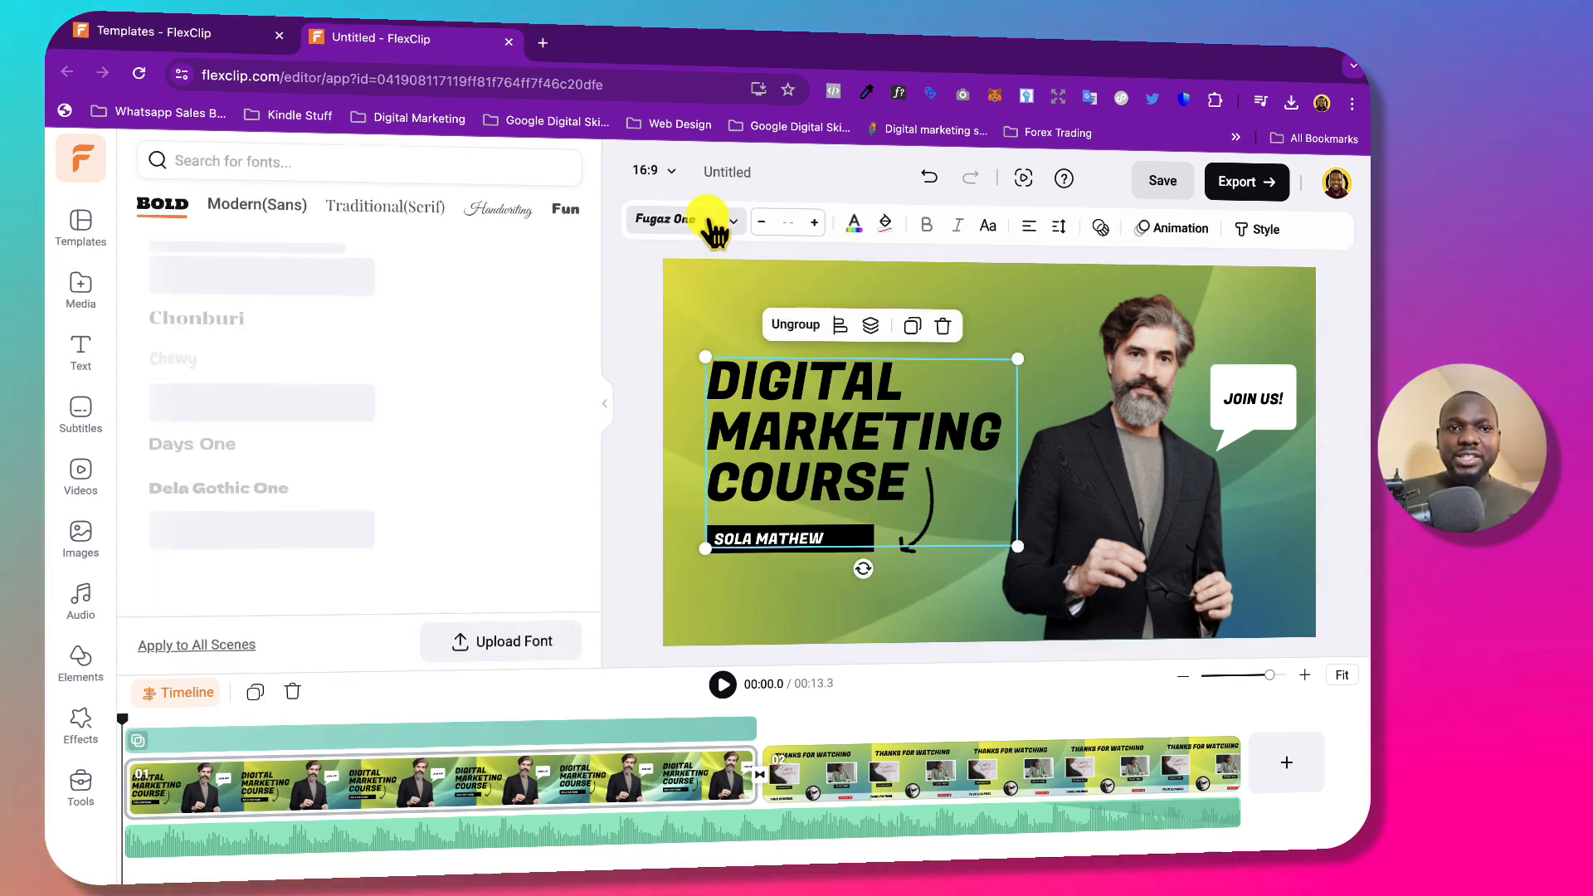
scroll(313, 509, down, 5)
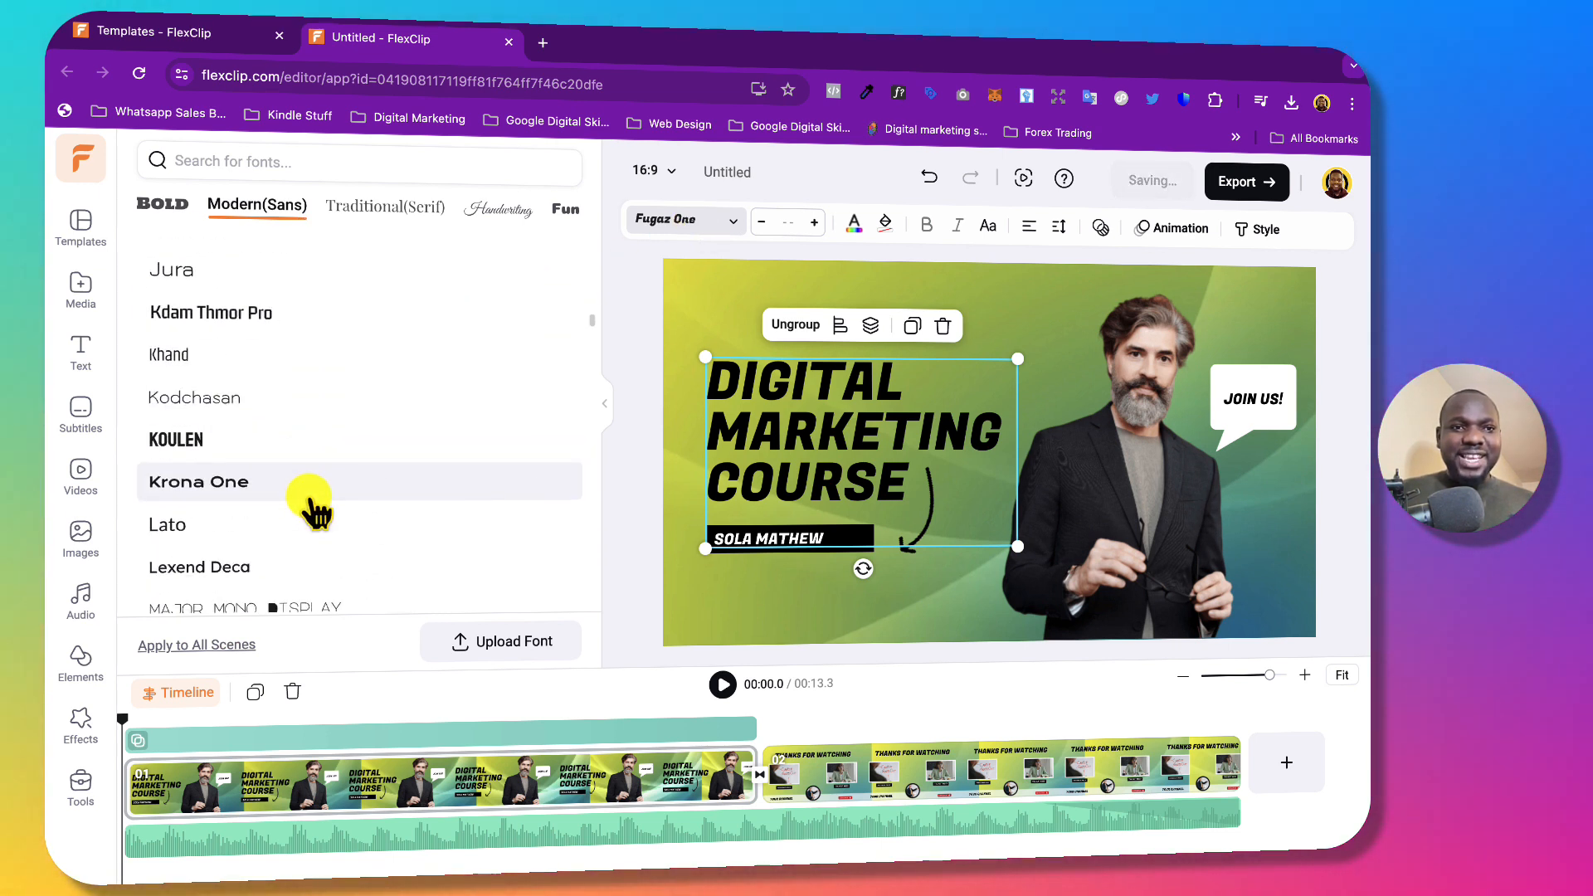
scroll(314, 509, down, 3)
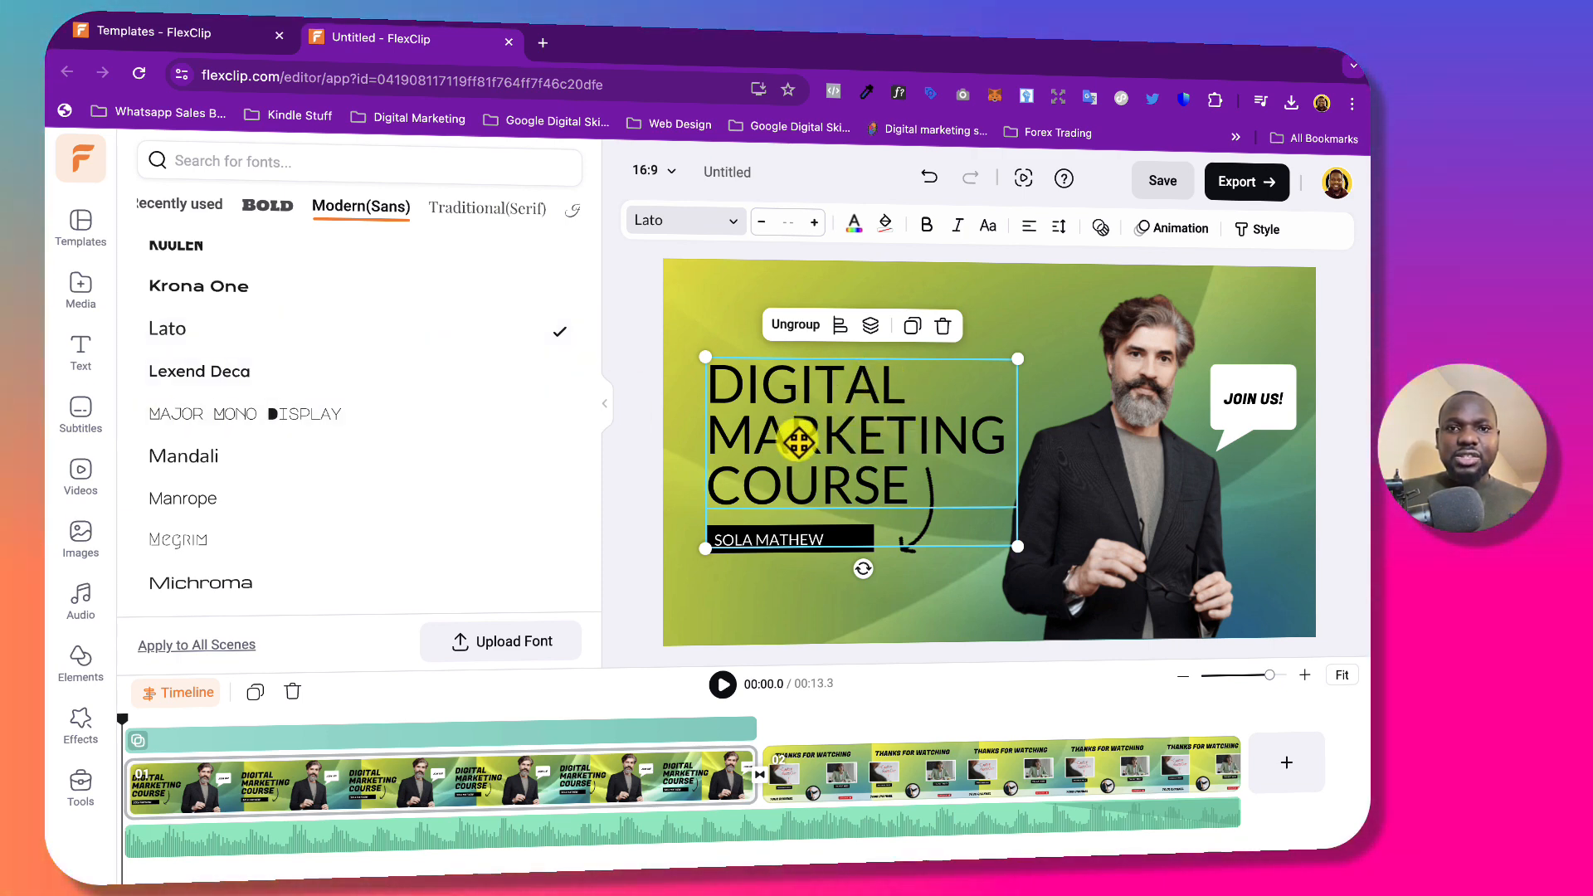
click(929, 179)
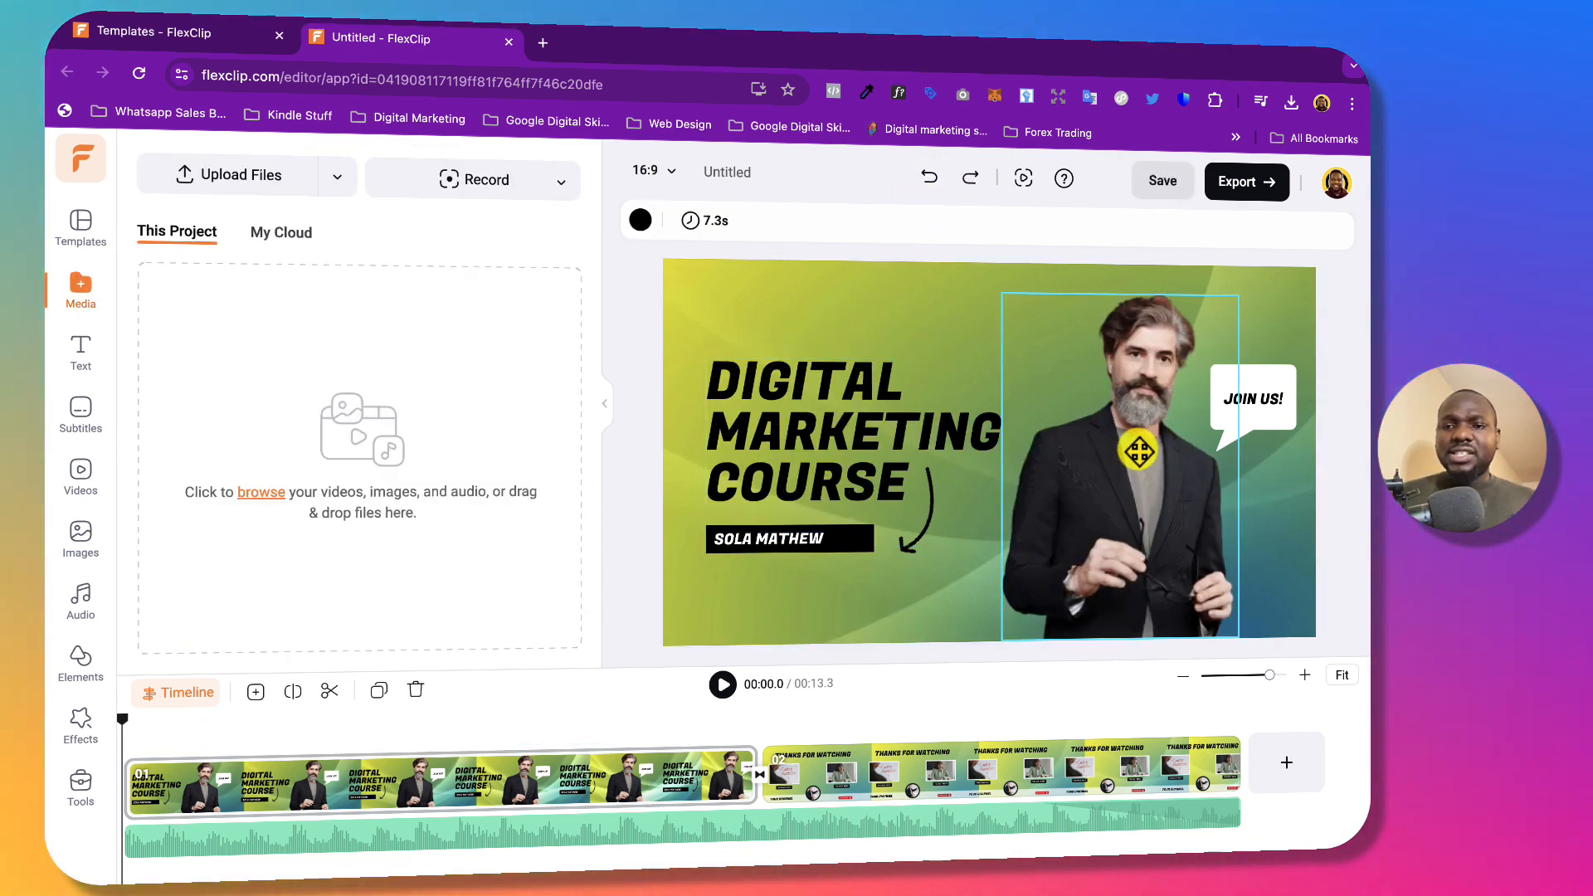
click(1138, 451)
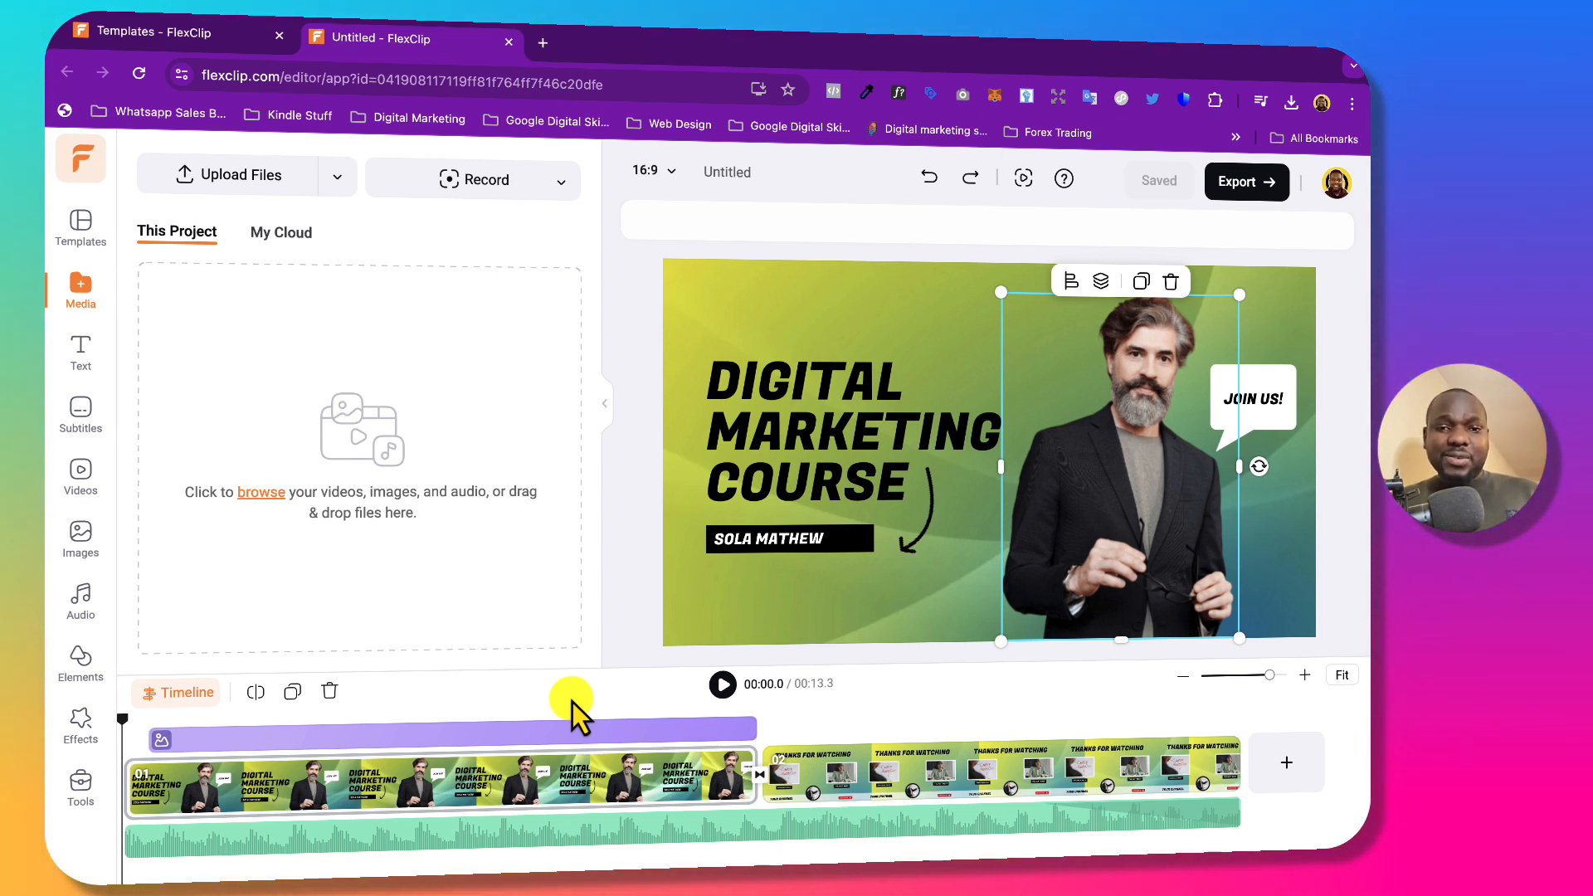
click(723, 684)
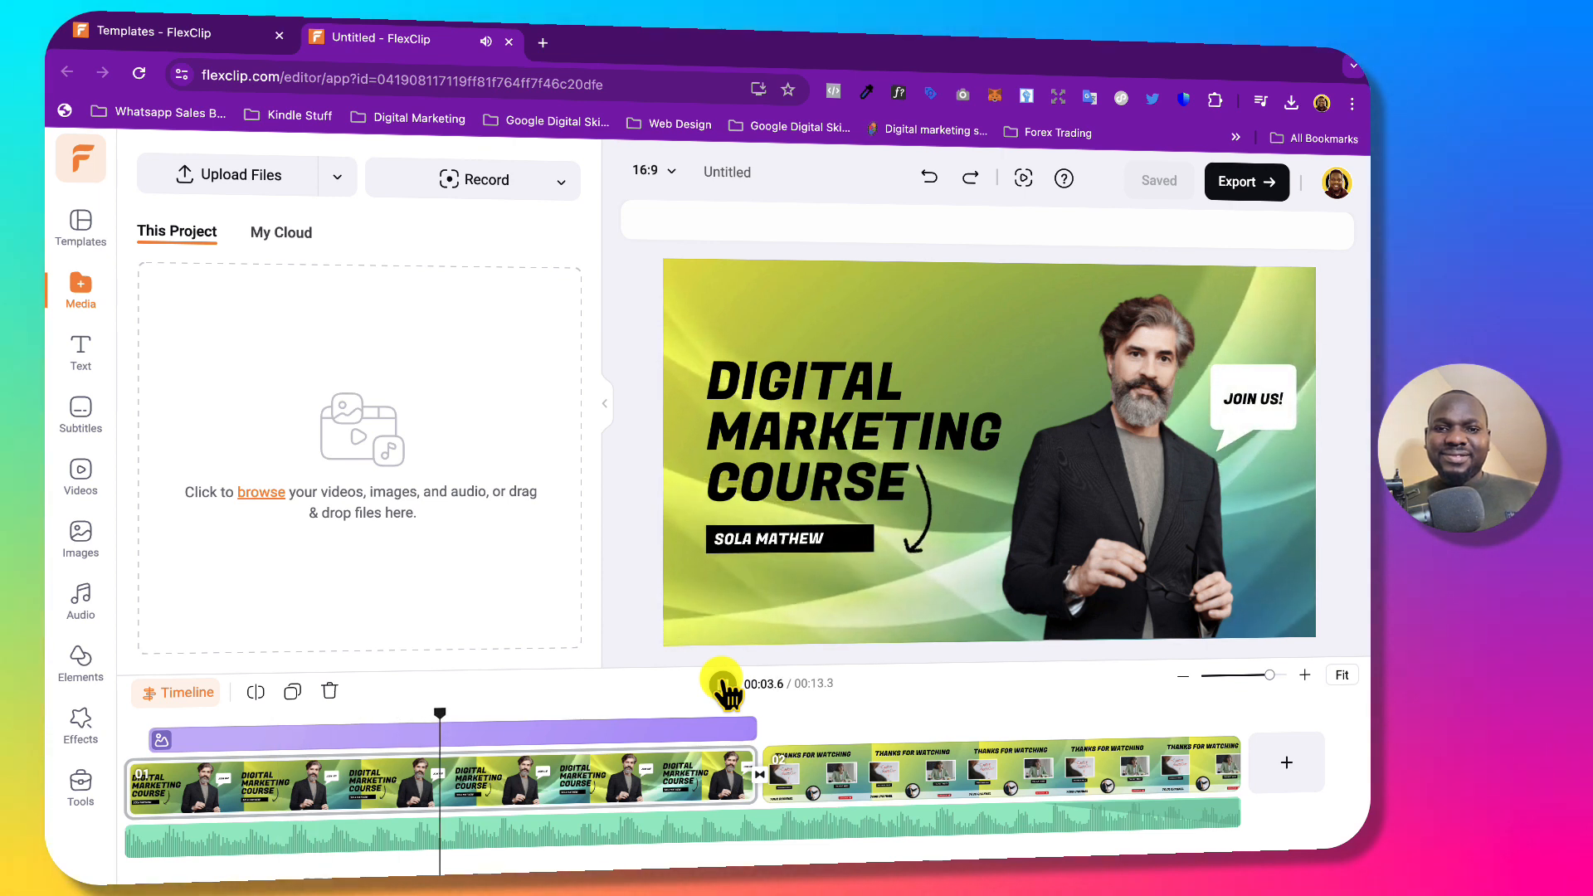
click(722, 684)
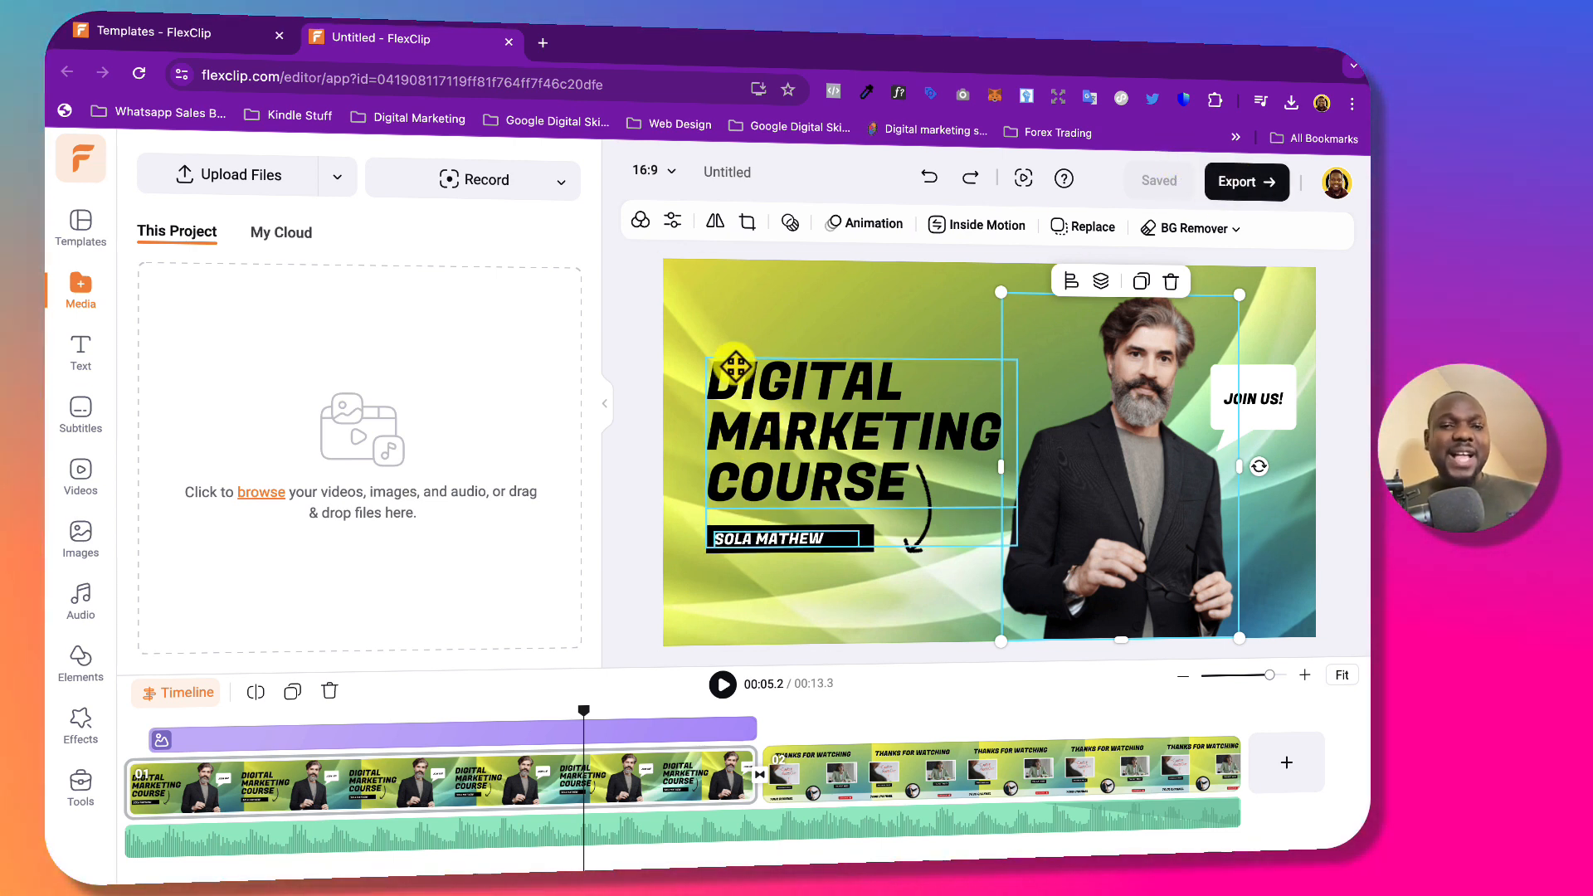
Name the project 'dIGITAL cOURSE VIDEO' and confirm the new name.
click(728, 174)
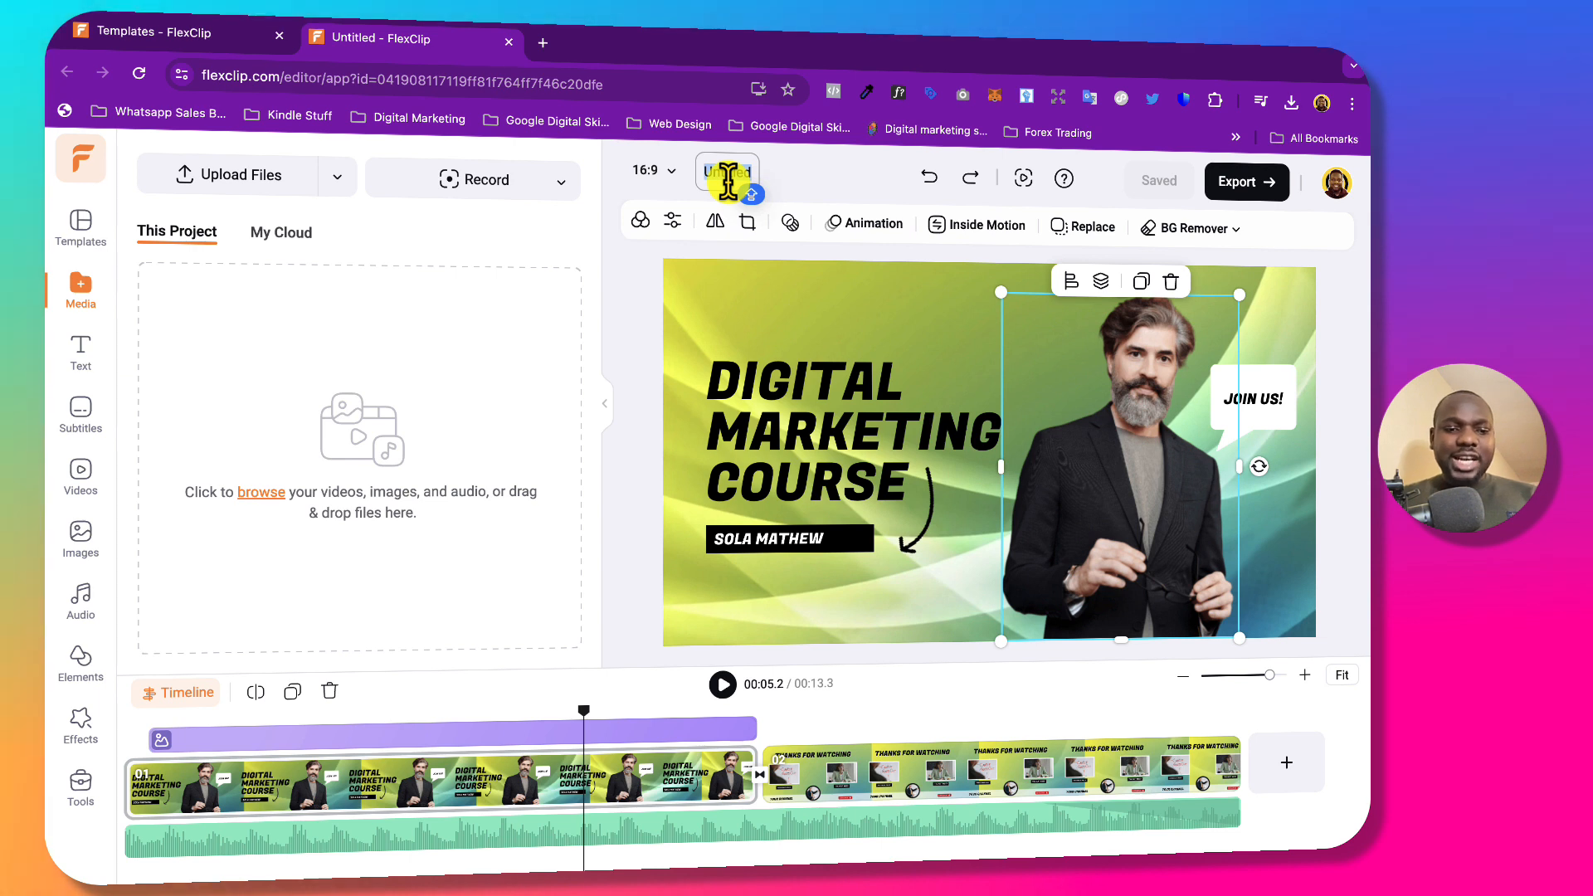
text(dIGITAL)
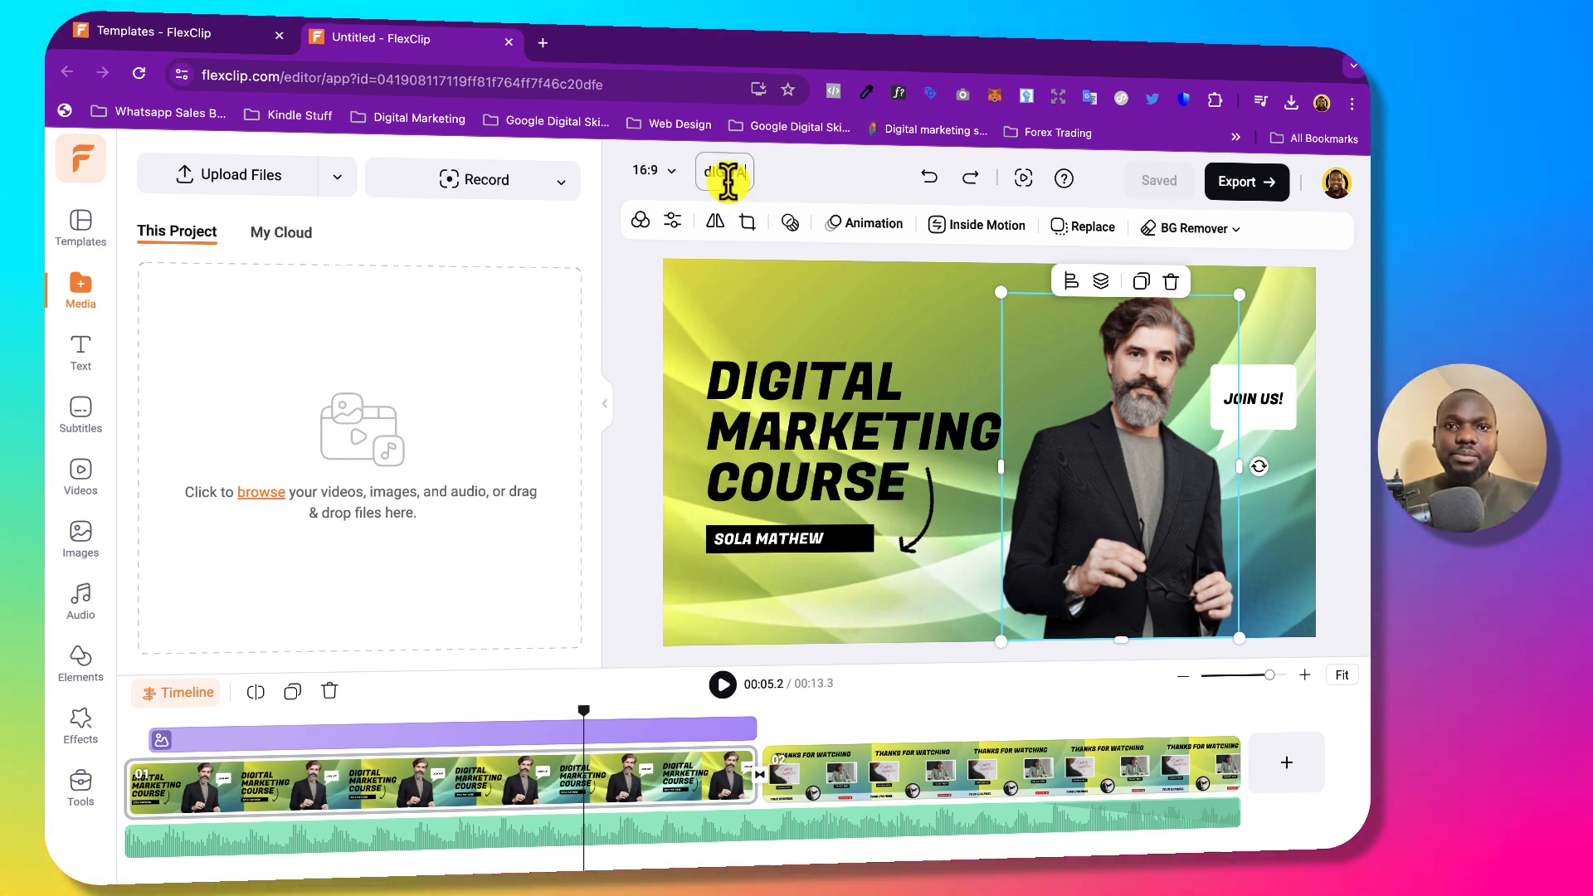
text( cOUR)
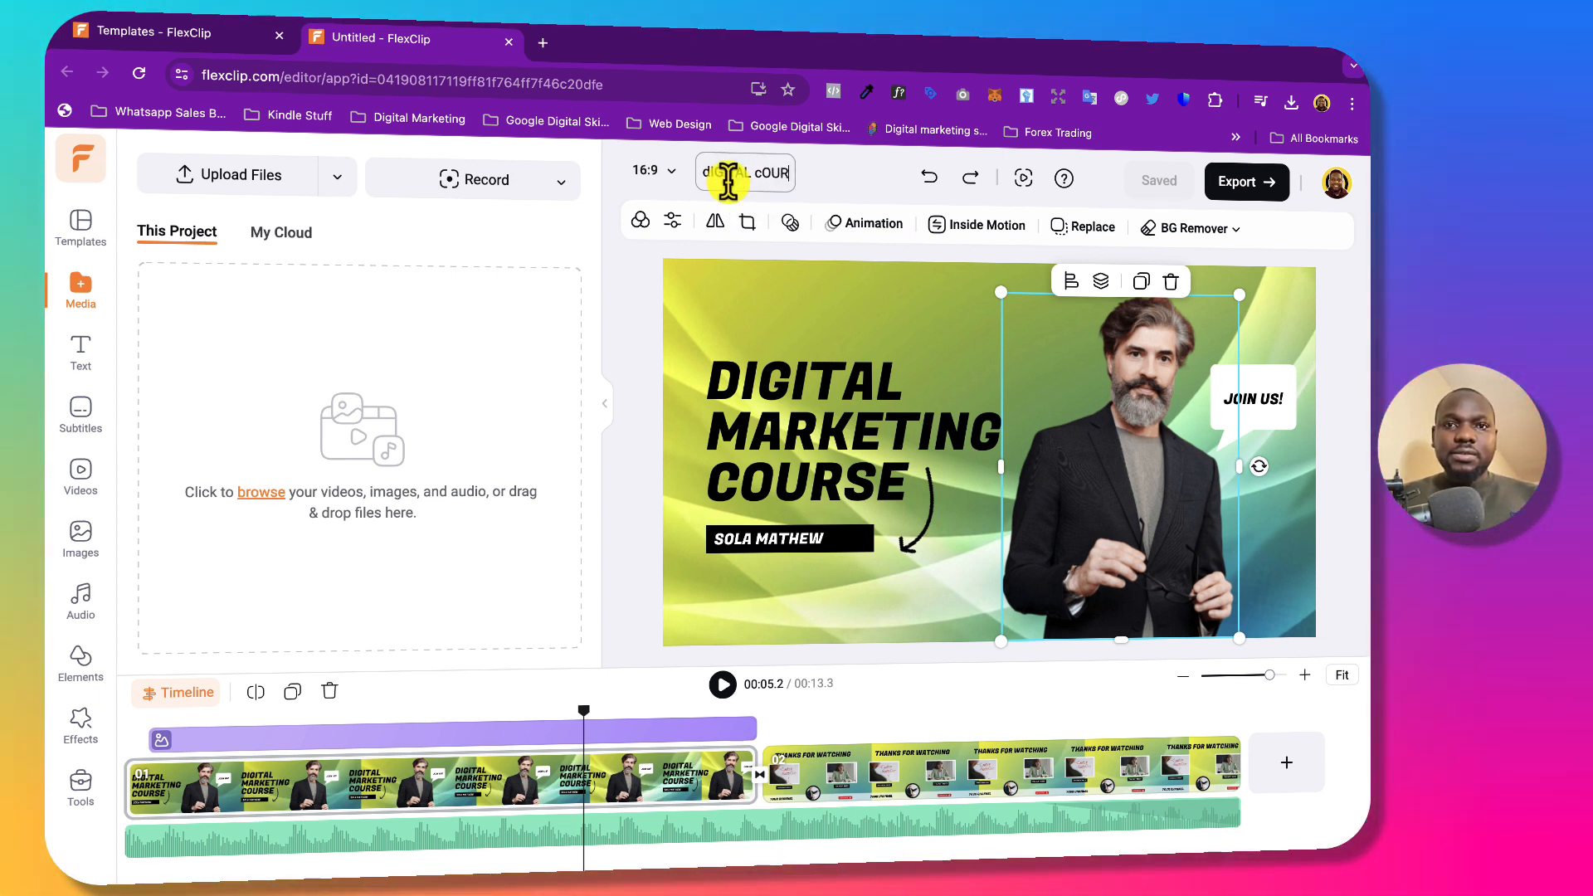
text(SE VIDEO)
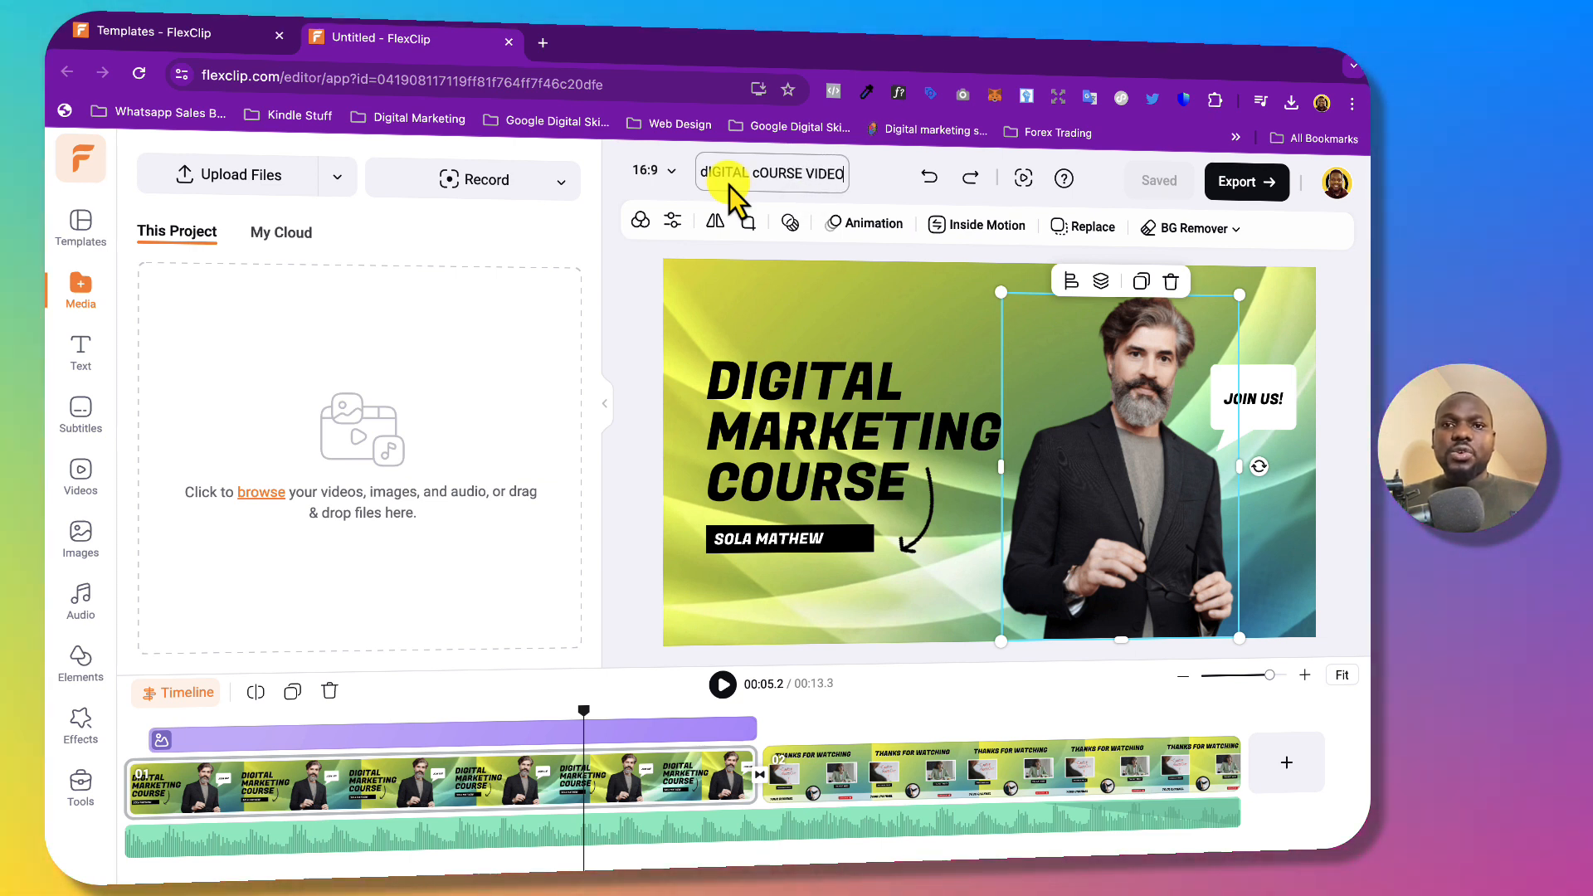
click(873, 172)
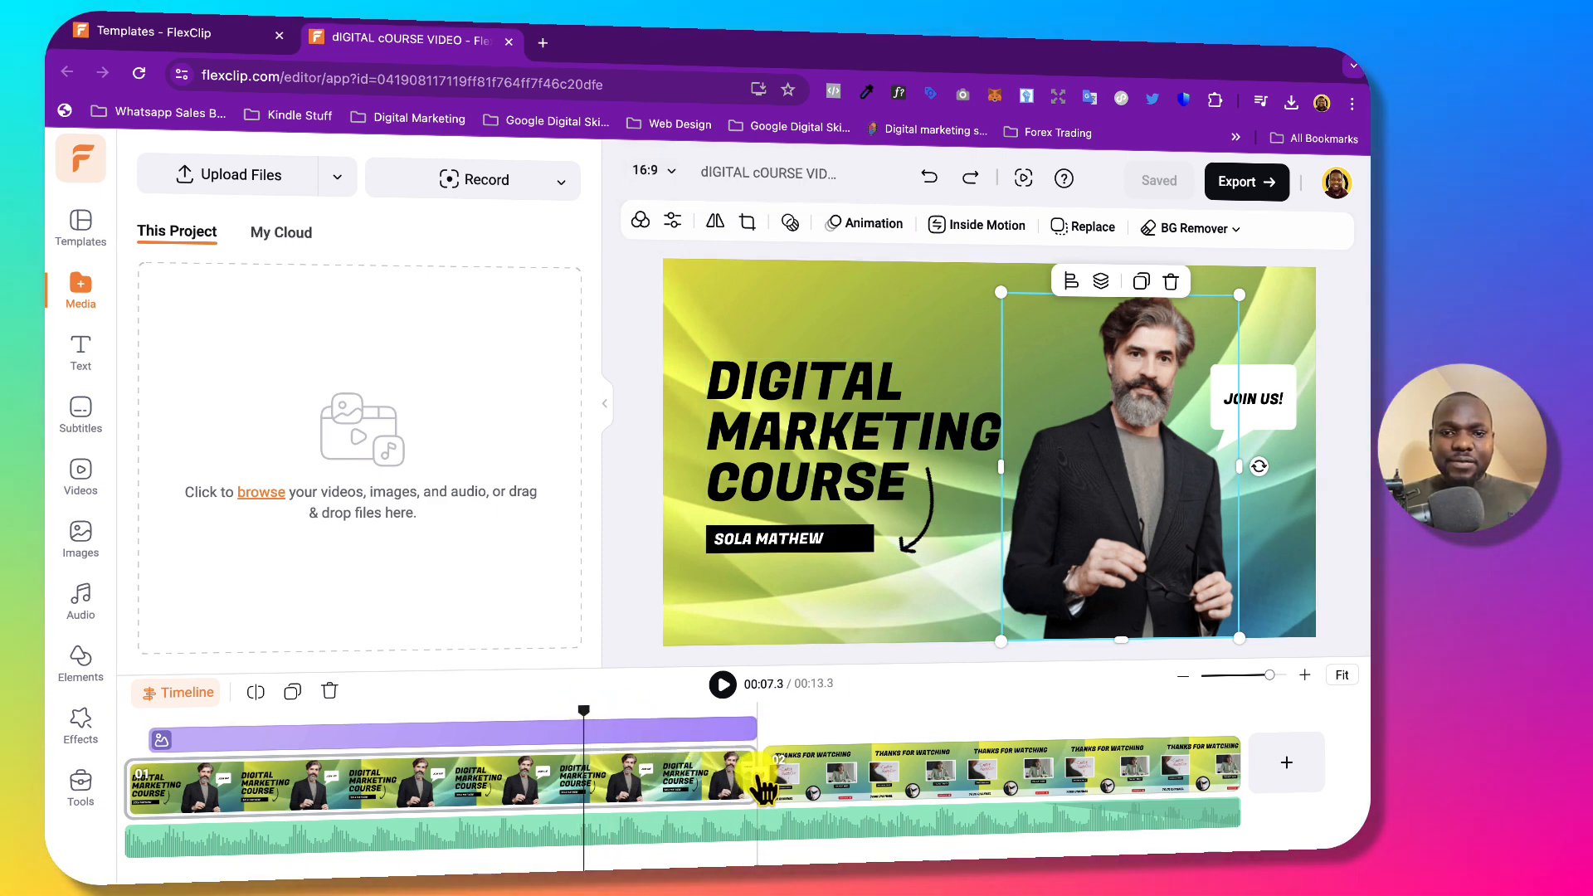
Trim the first scene to about 4.2 seconds and zoom the timeline out to see all clips.
drag(755, 770, 489, 771)
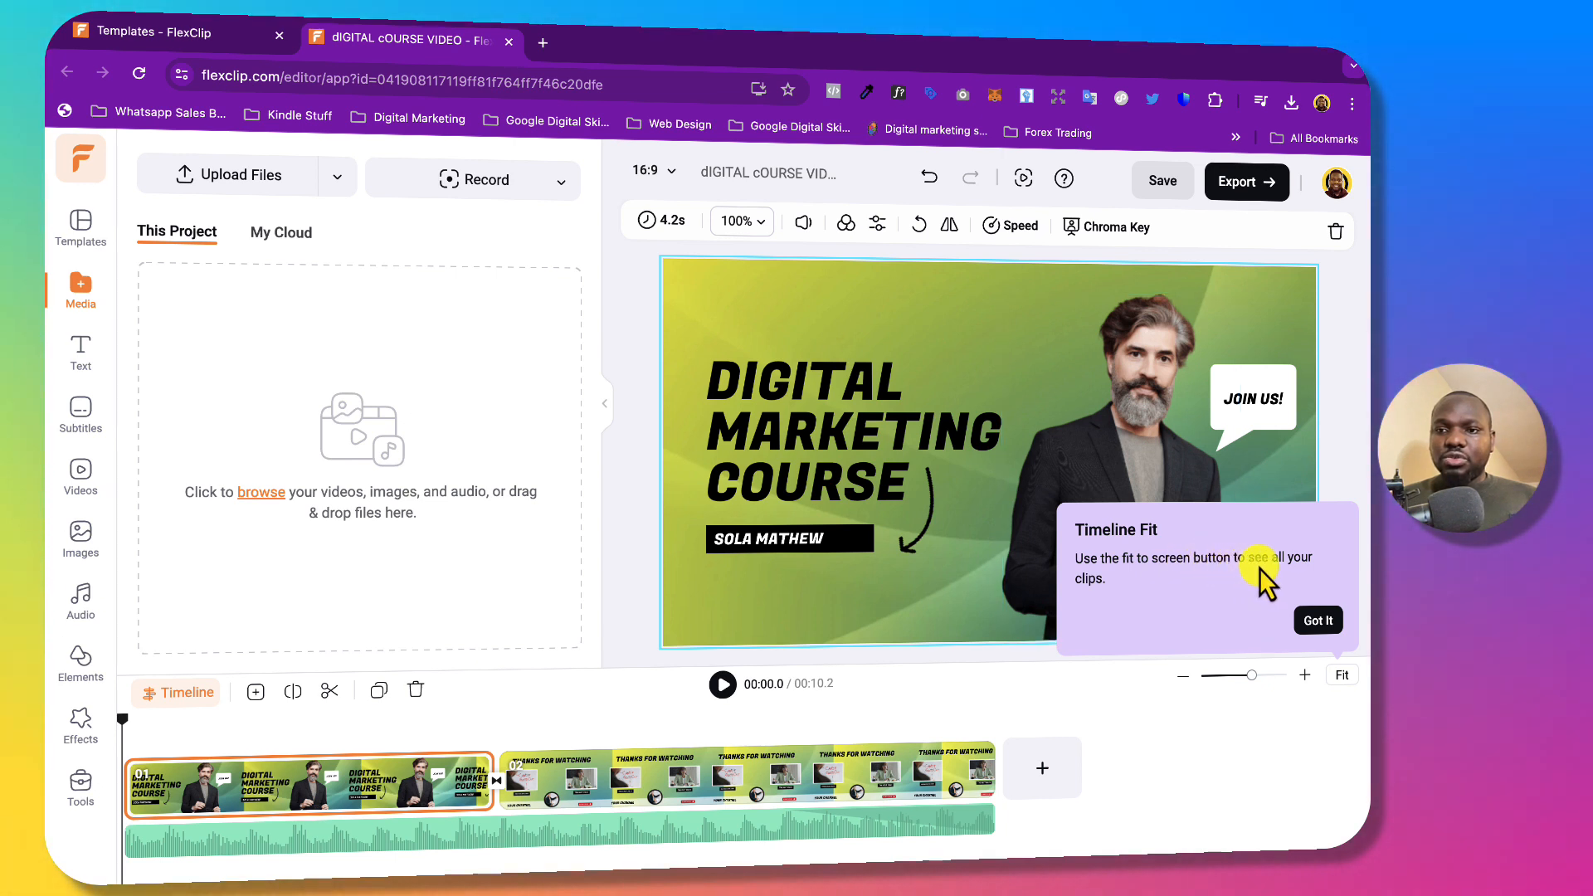
click(1312, 619)
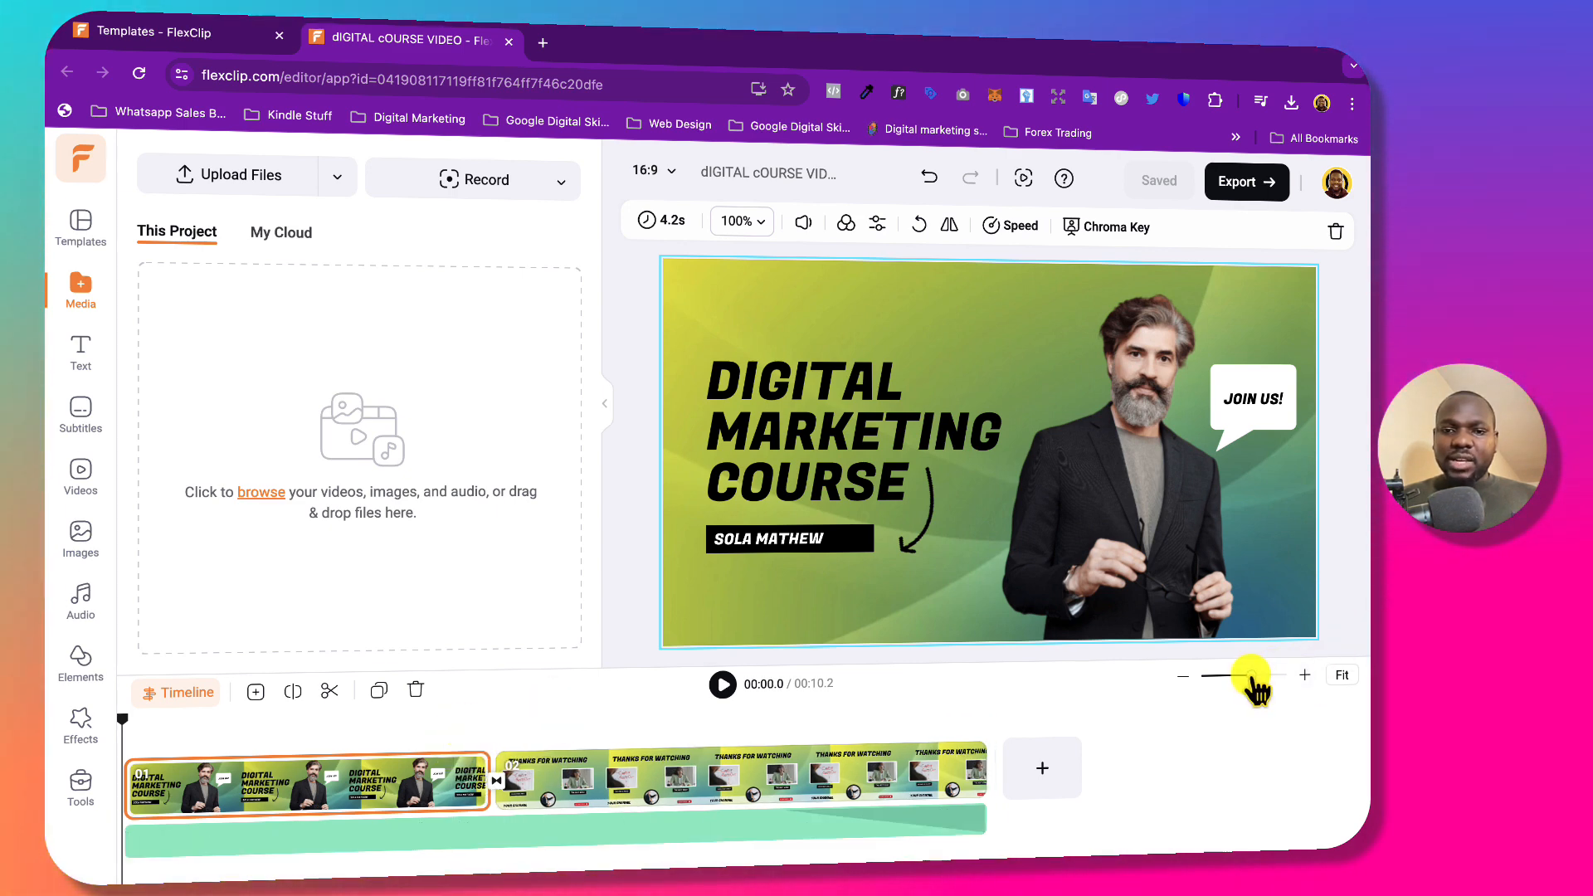
drag(1251, 675, 1318, 674)
mouse_move(1257, 675)
mouse_down()
mouse_move(1216, 674)
mouse_move(1234, 675)
mouse_up()
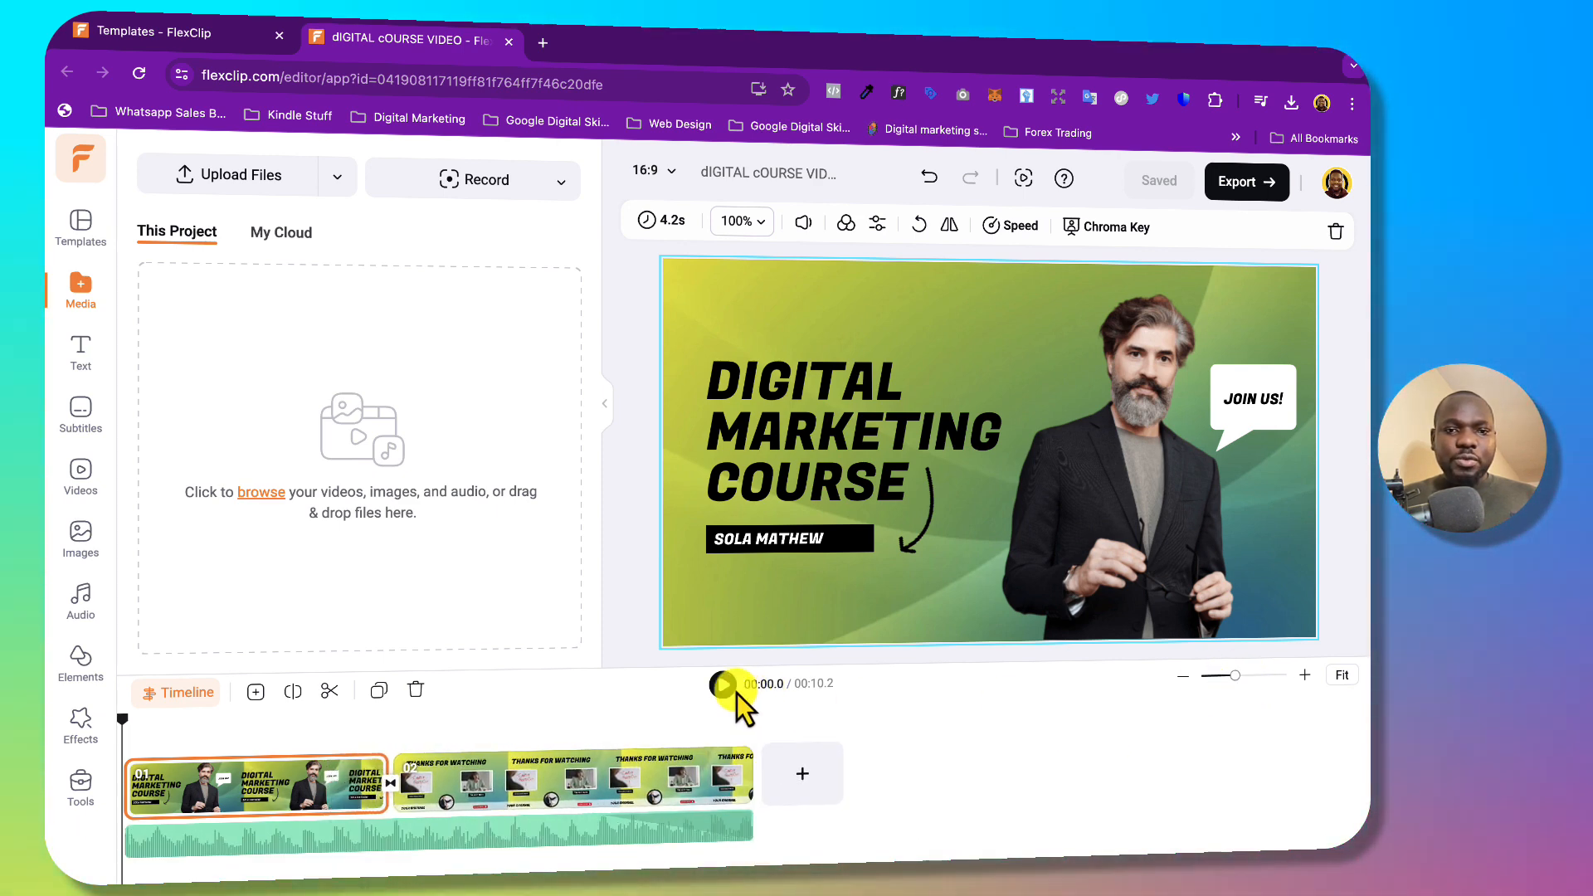
Play the 10.2-second preview through to the THANKS FOR WATCHING outro.
click(723, 685)
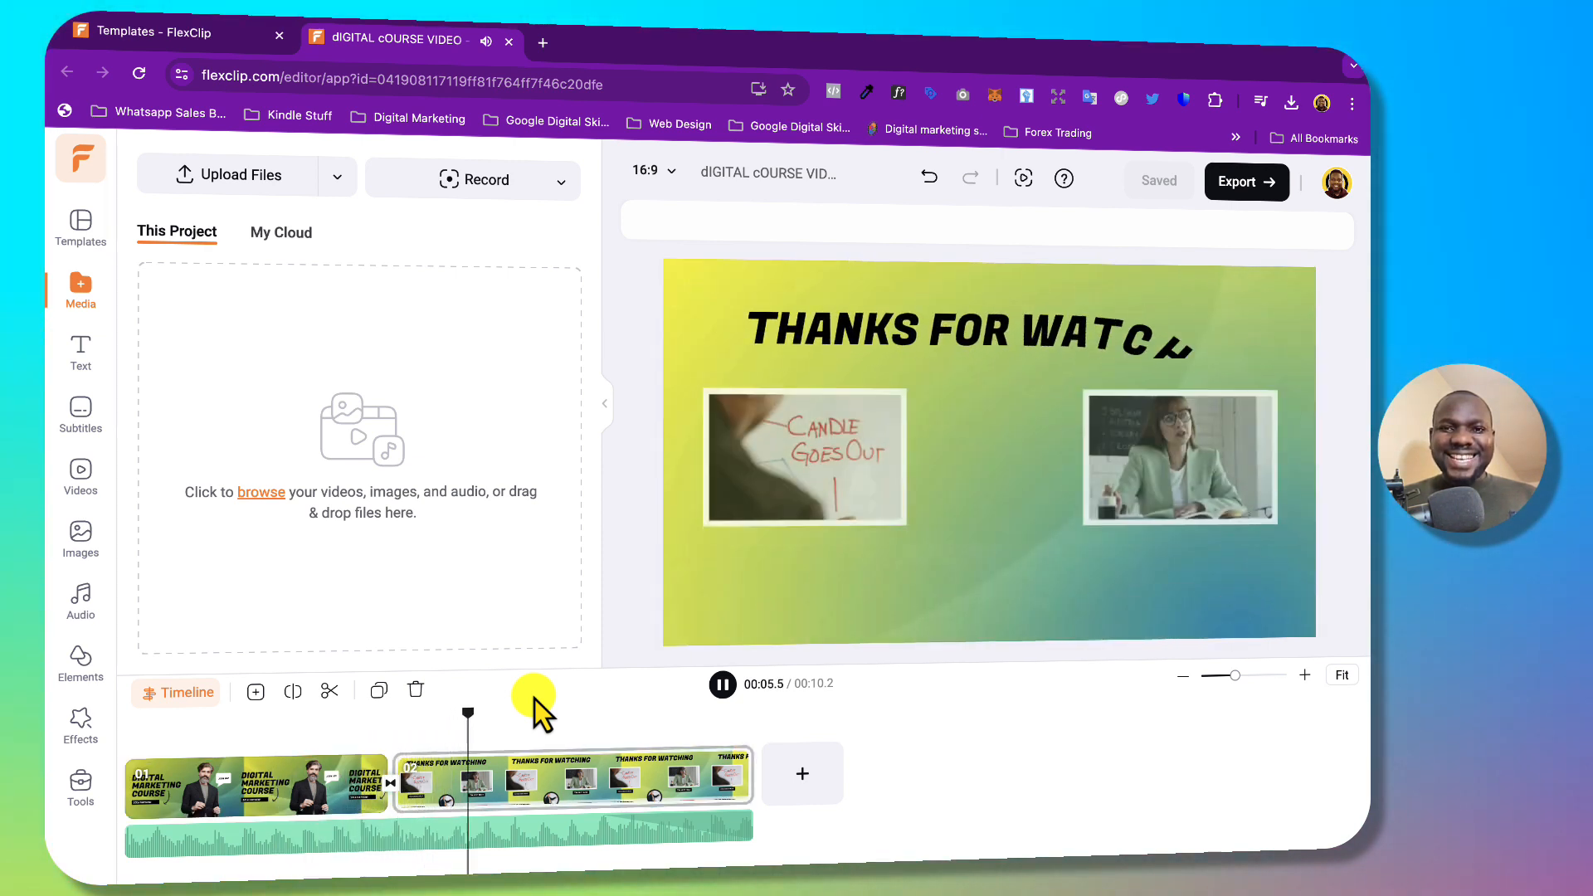
click(722, 685)
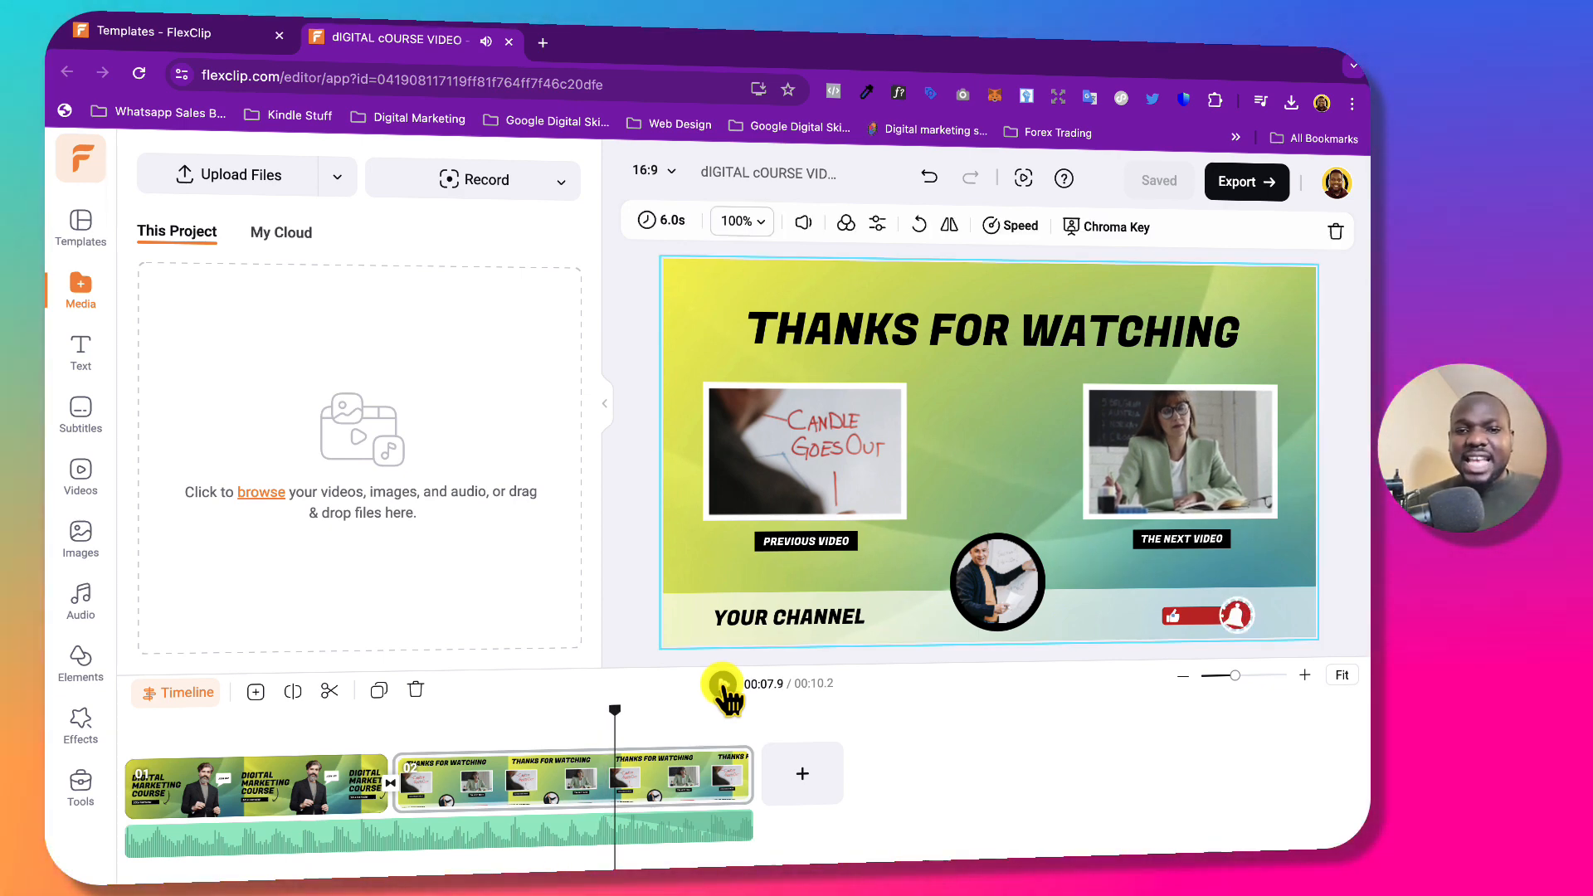
click(721, 686)
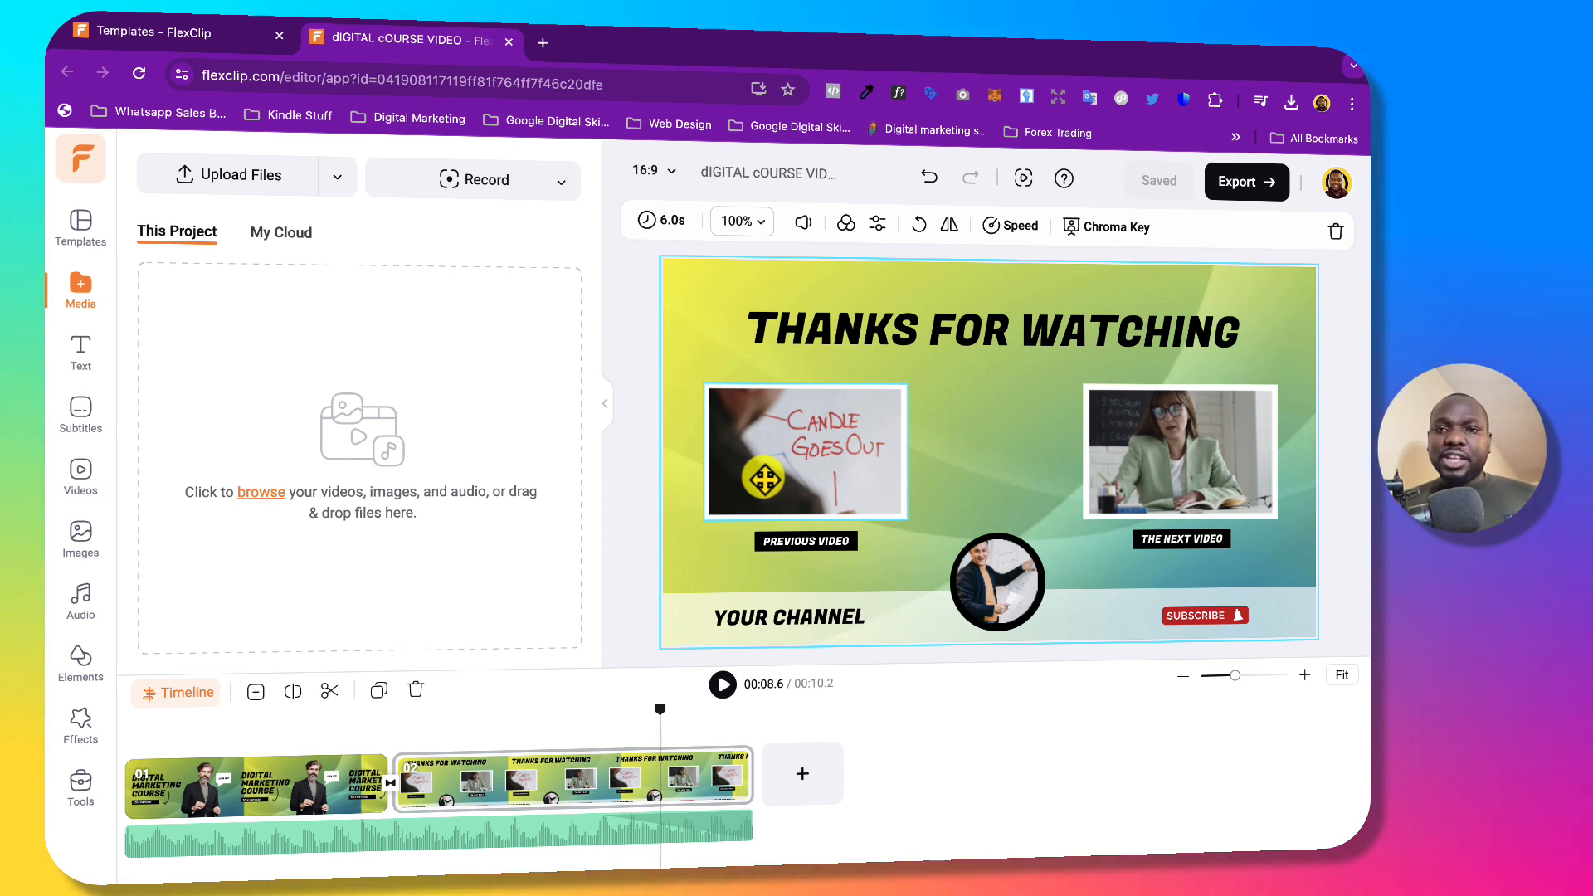
Set the 1080p export to High Quality, close export settings, and show the Record options.
click(1245, 182)
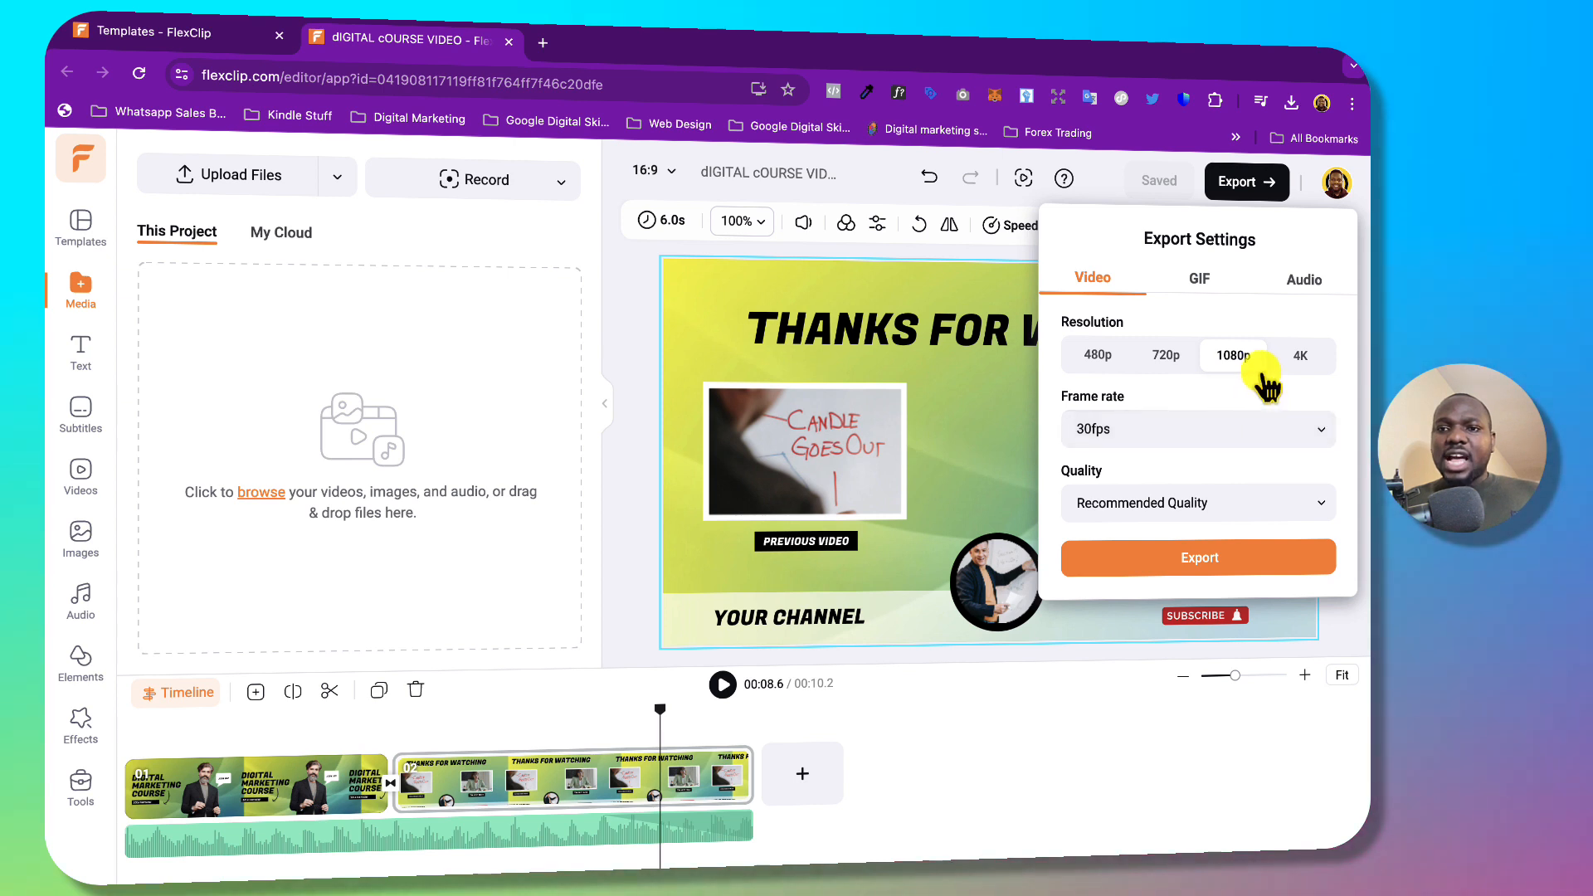
click(1220, 502)
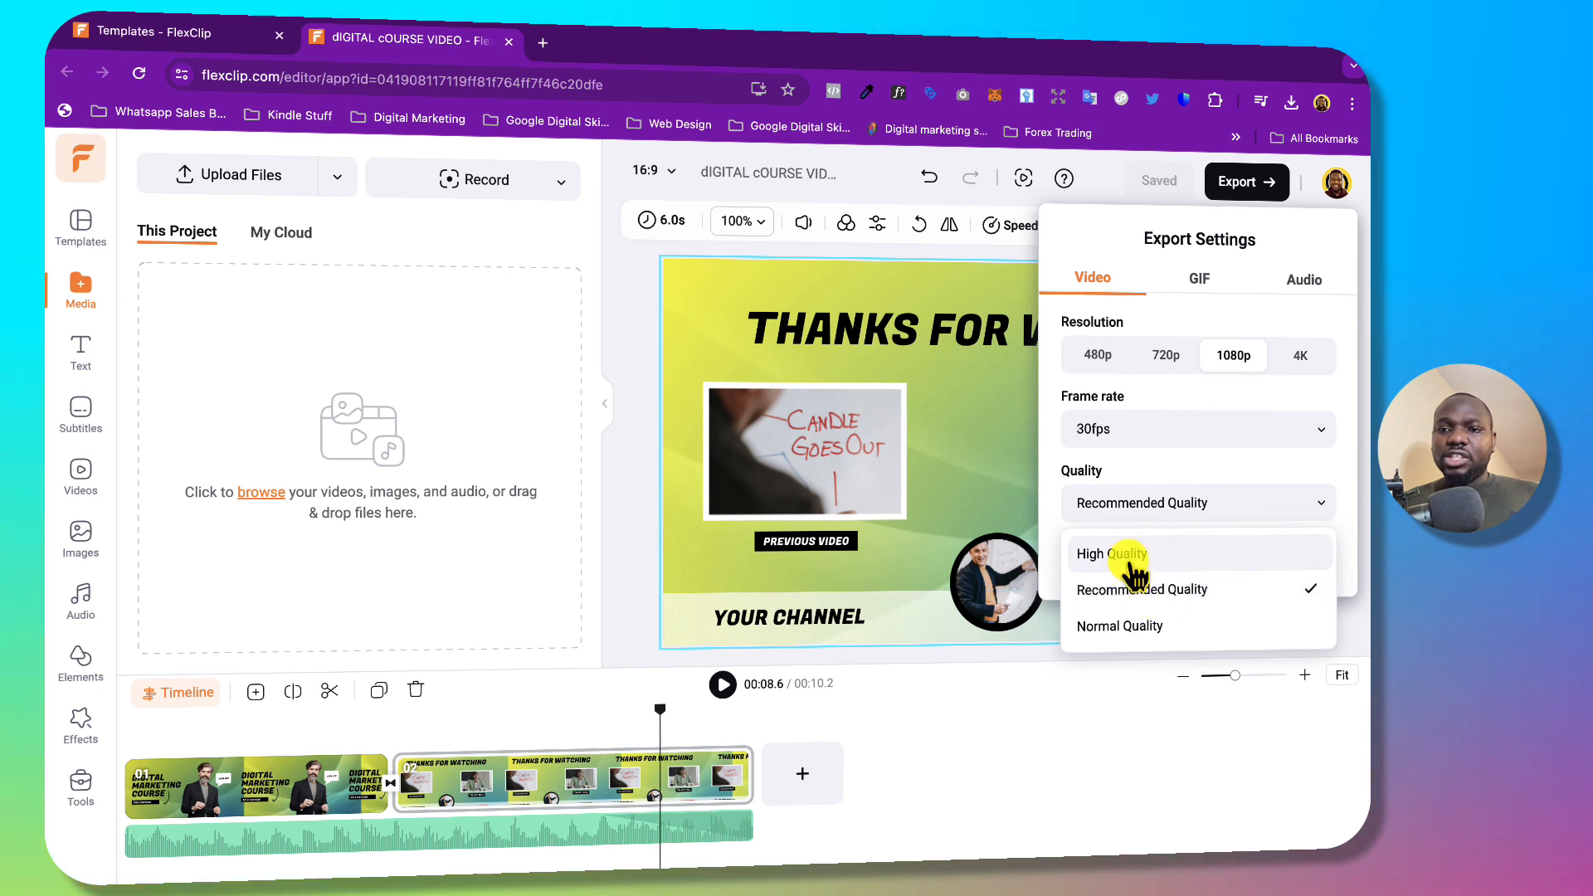
click(1130, 552)
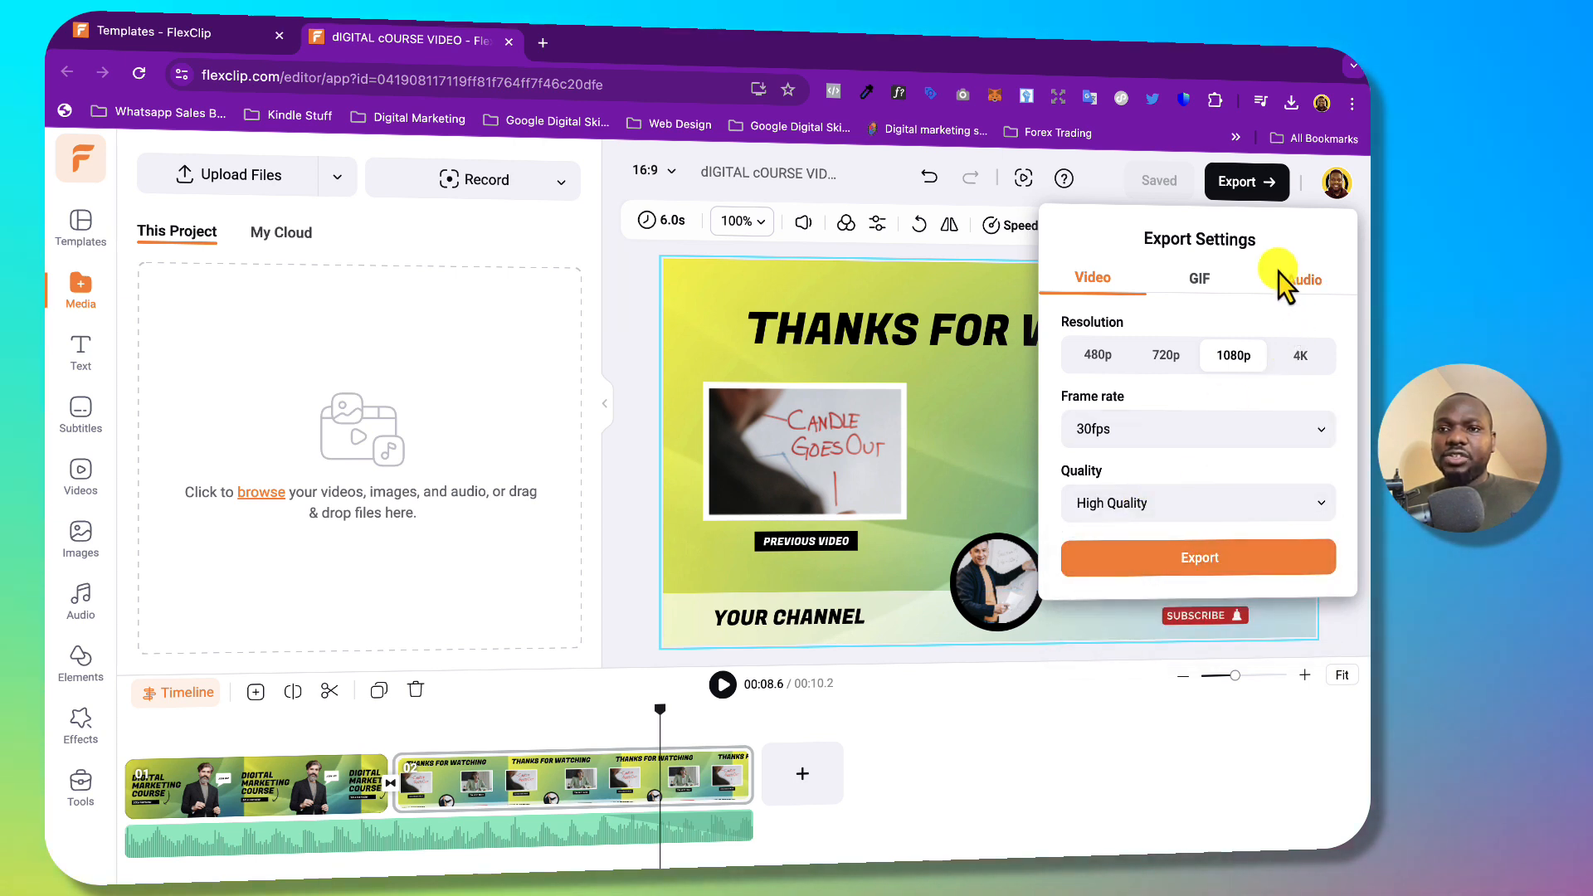
click(1200, 278)
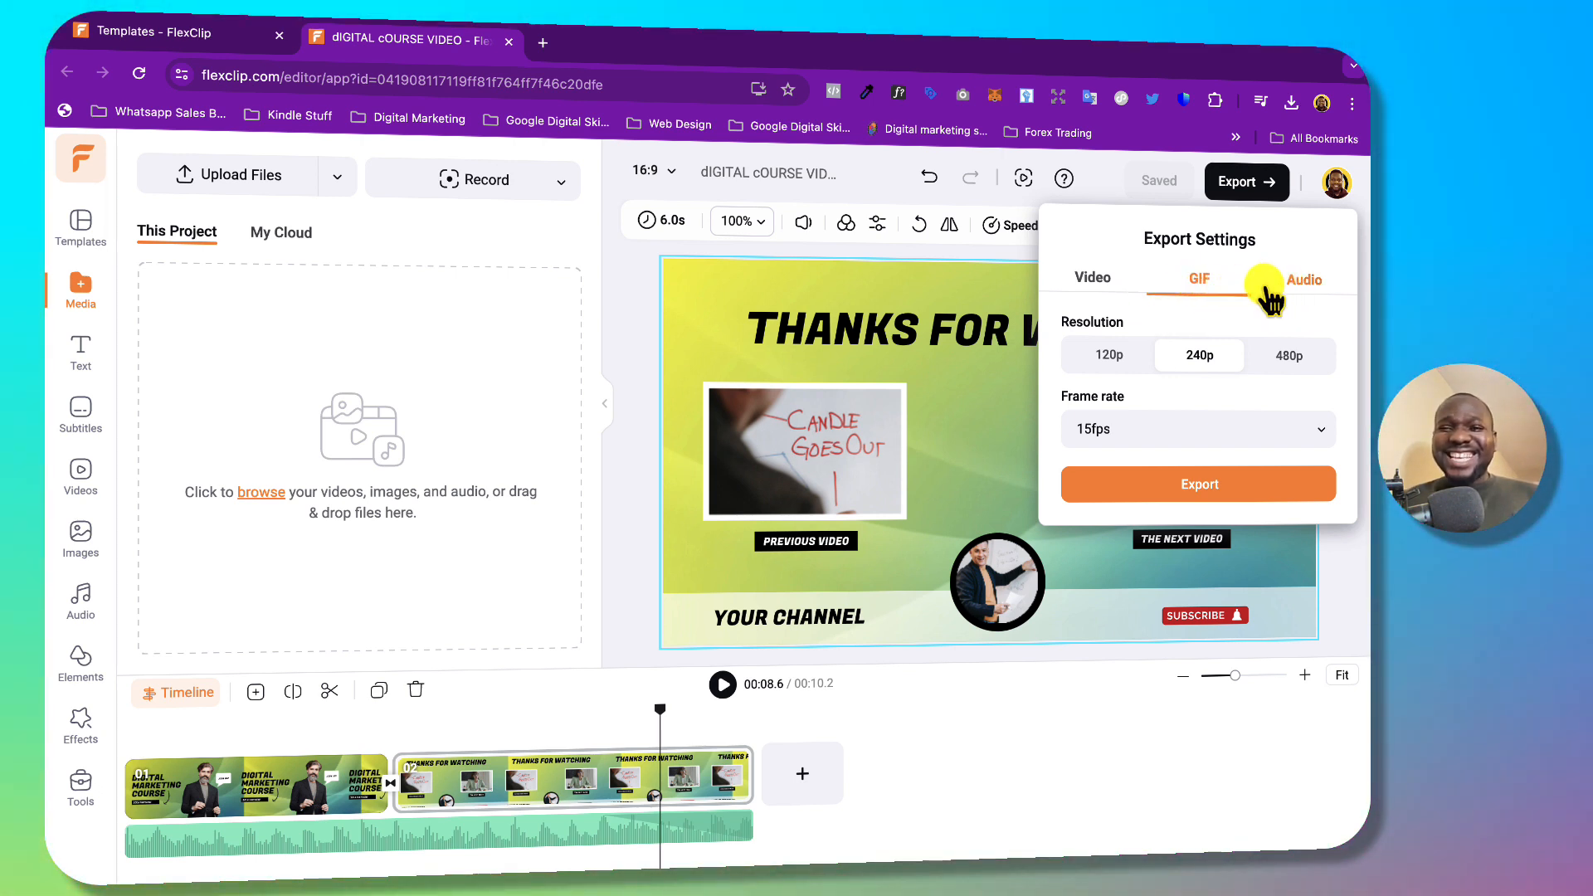
click(1281, 292)
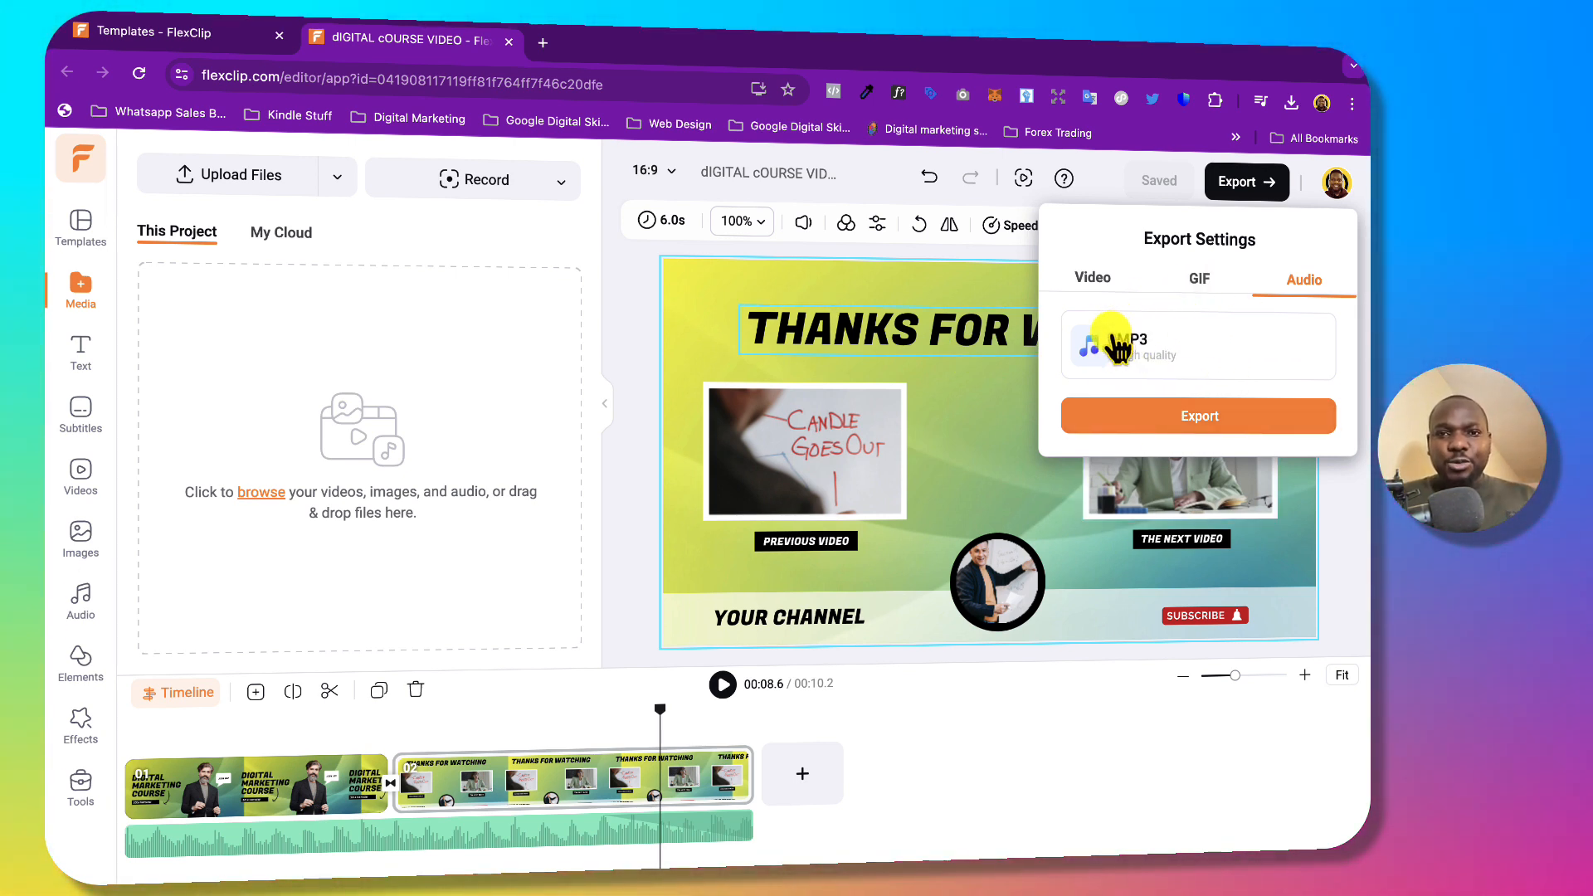
click(622, 296)
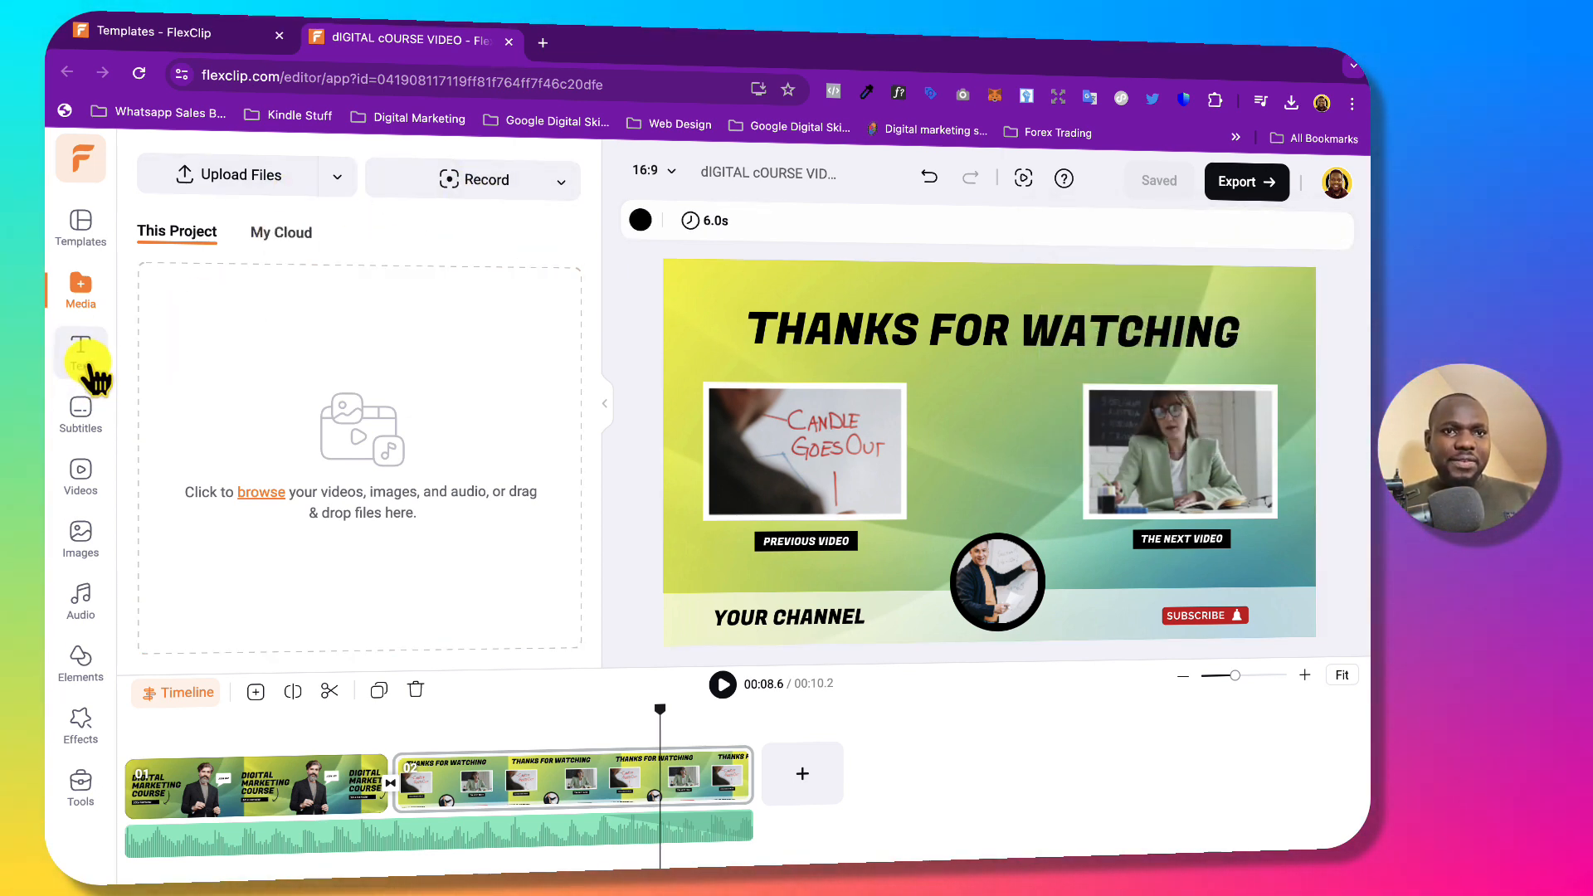
click(564, 182)
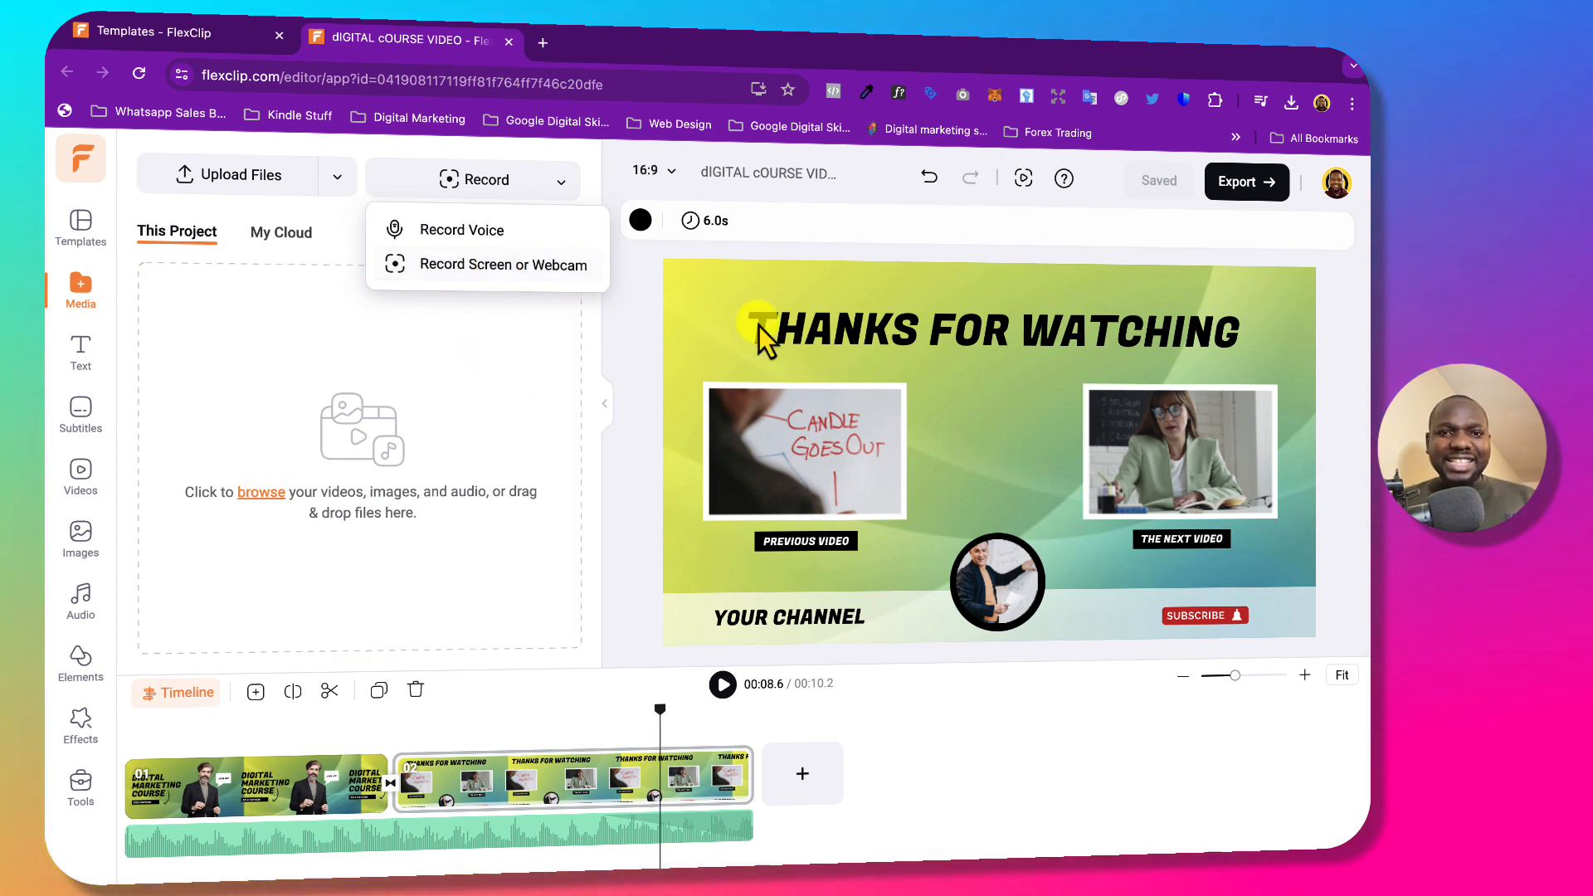
Search stock videos for 'MARKETING', browse the results, then switch to the Images library.
click(87, 415)
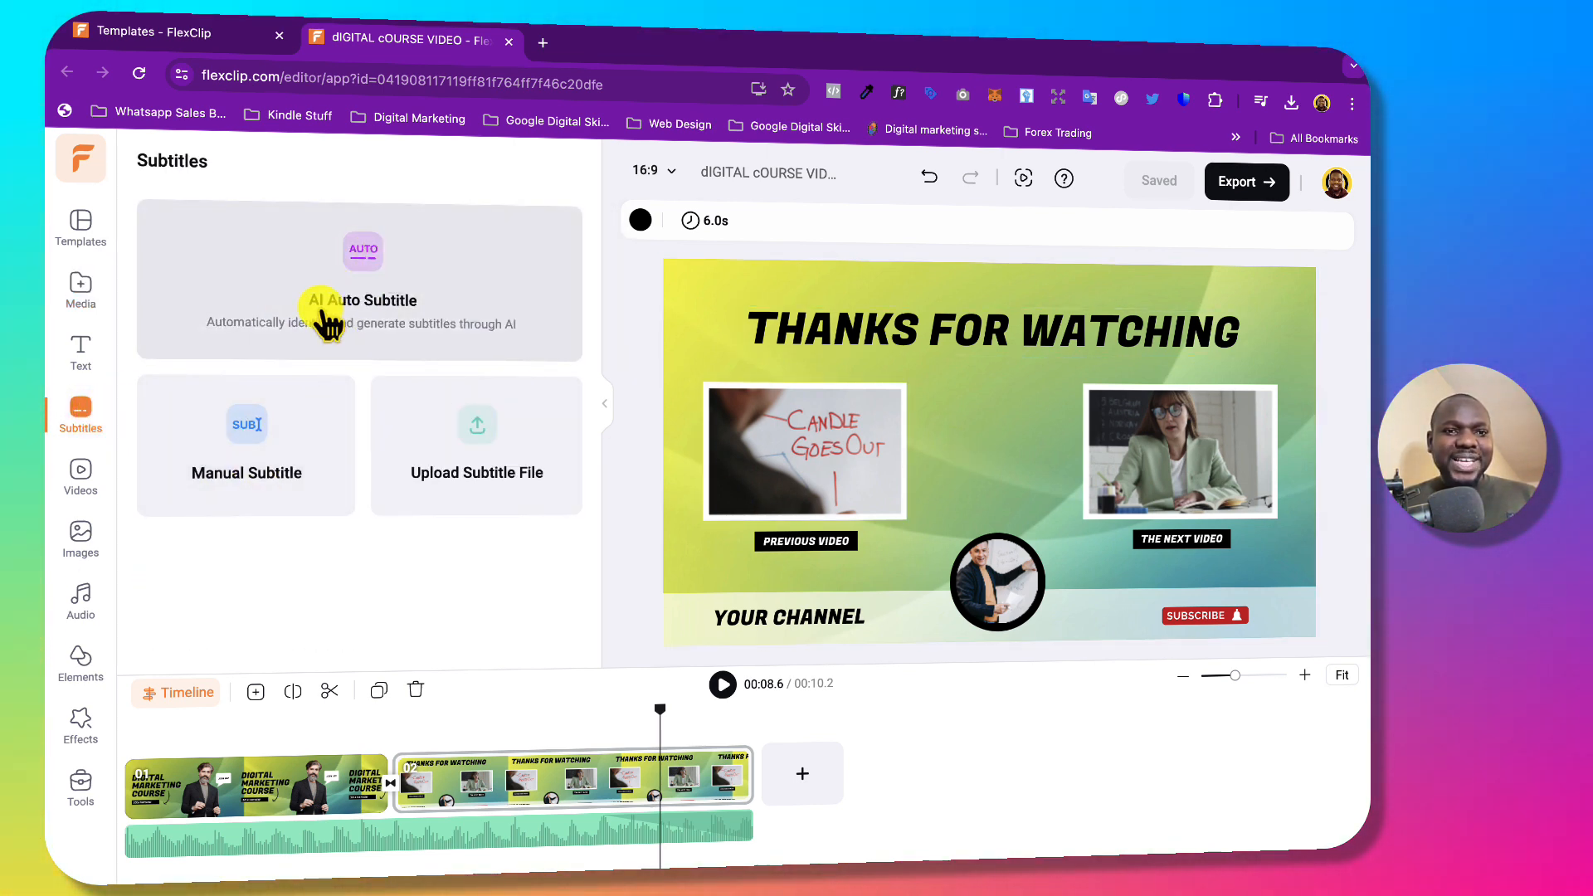
click(93, 480)
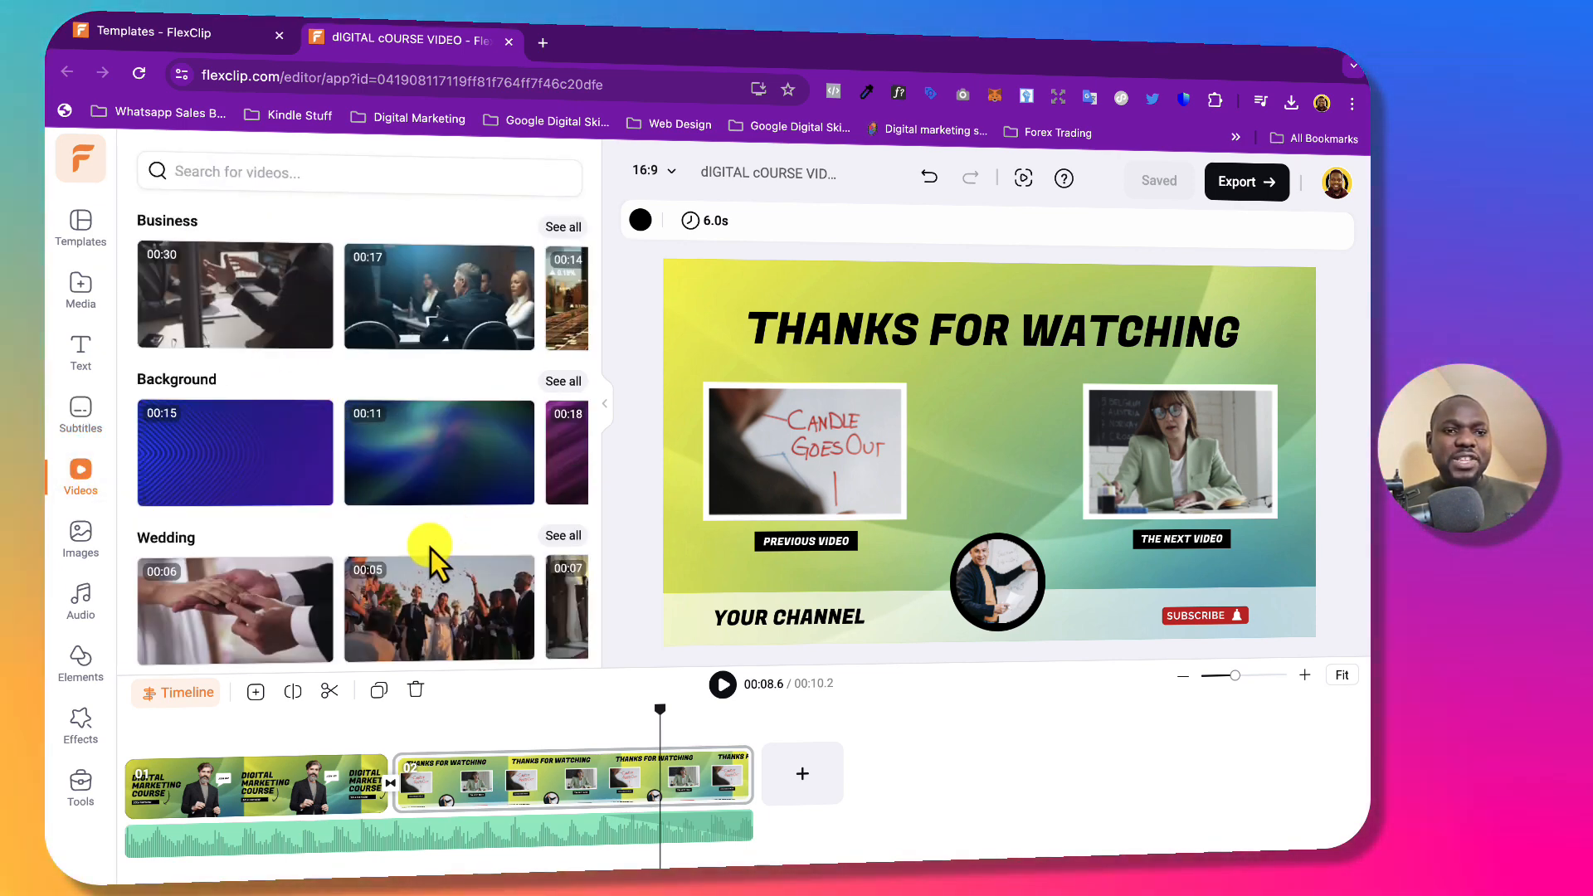
scroll(430, 554, down, 5)
scroll(432, 554, up, 3)
scroll(431, 556, up, 3)
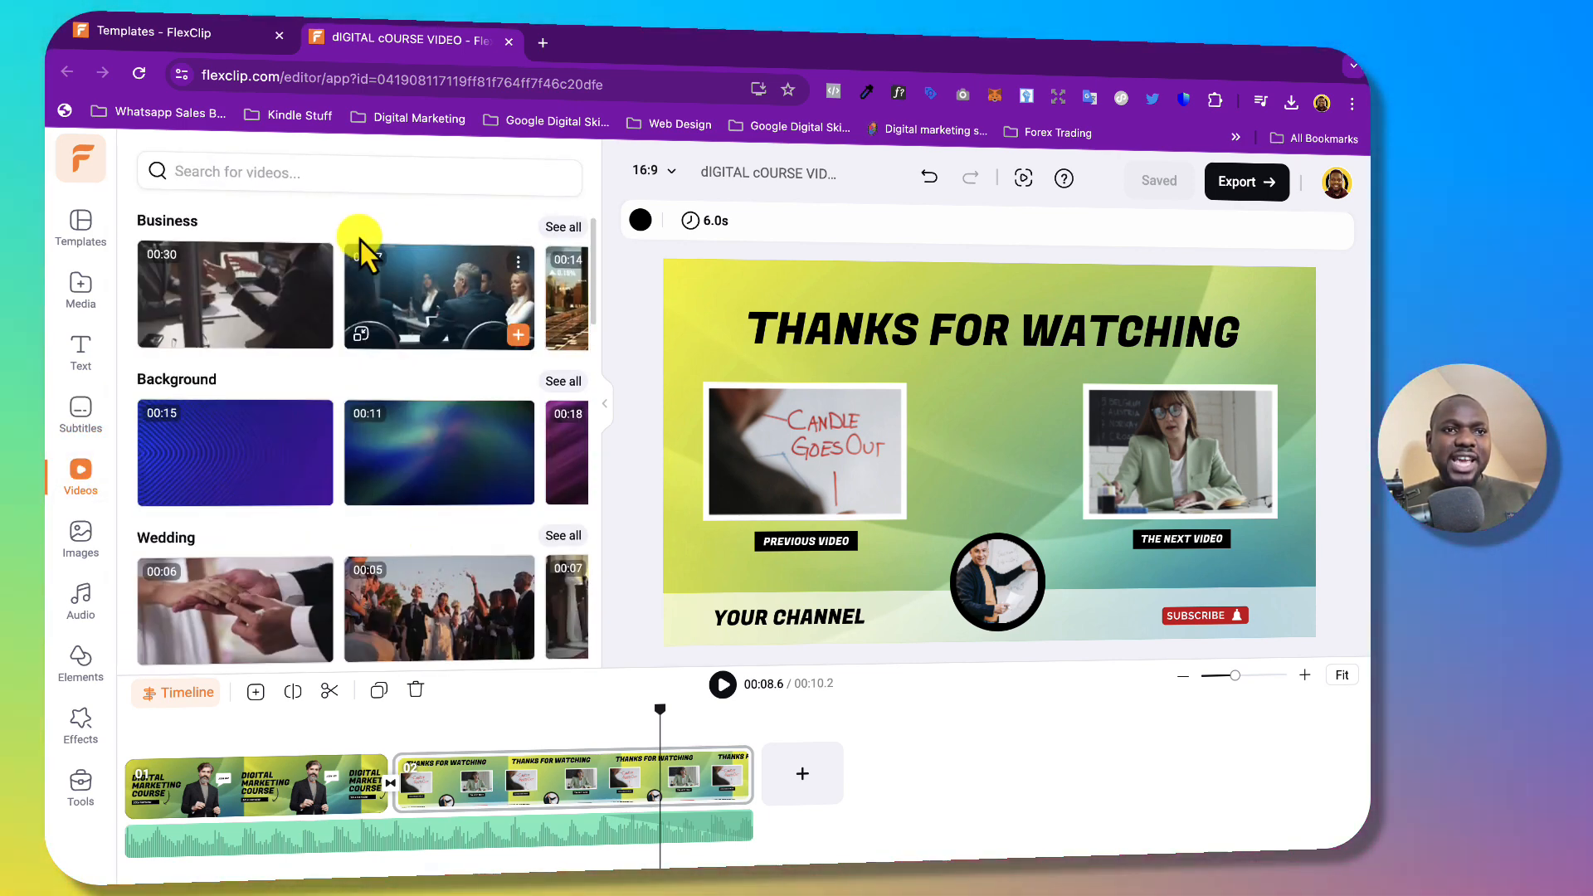
click(321, 172)
text(MAR)
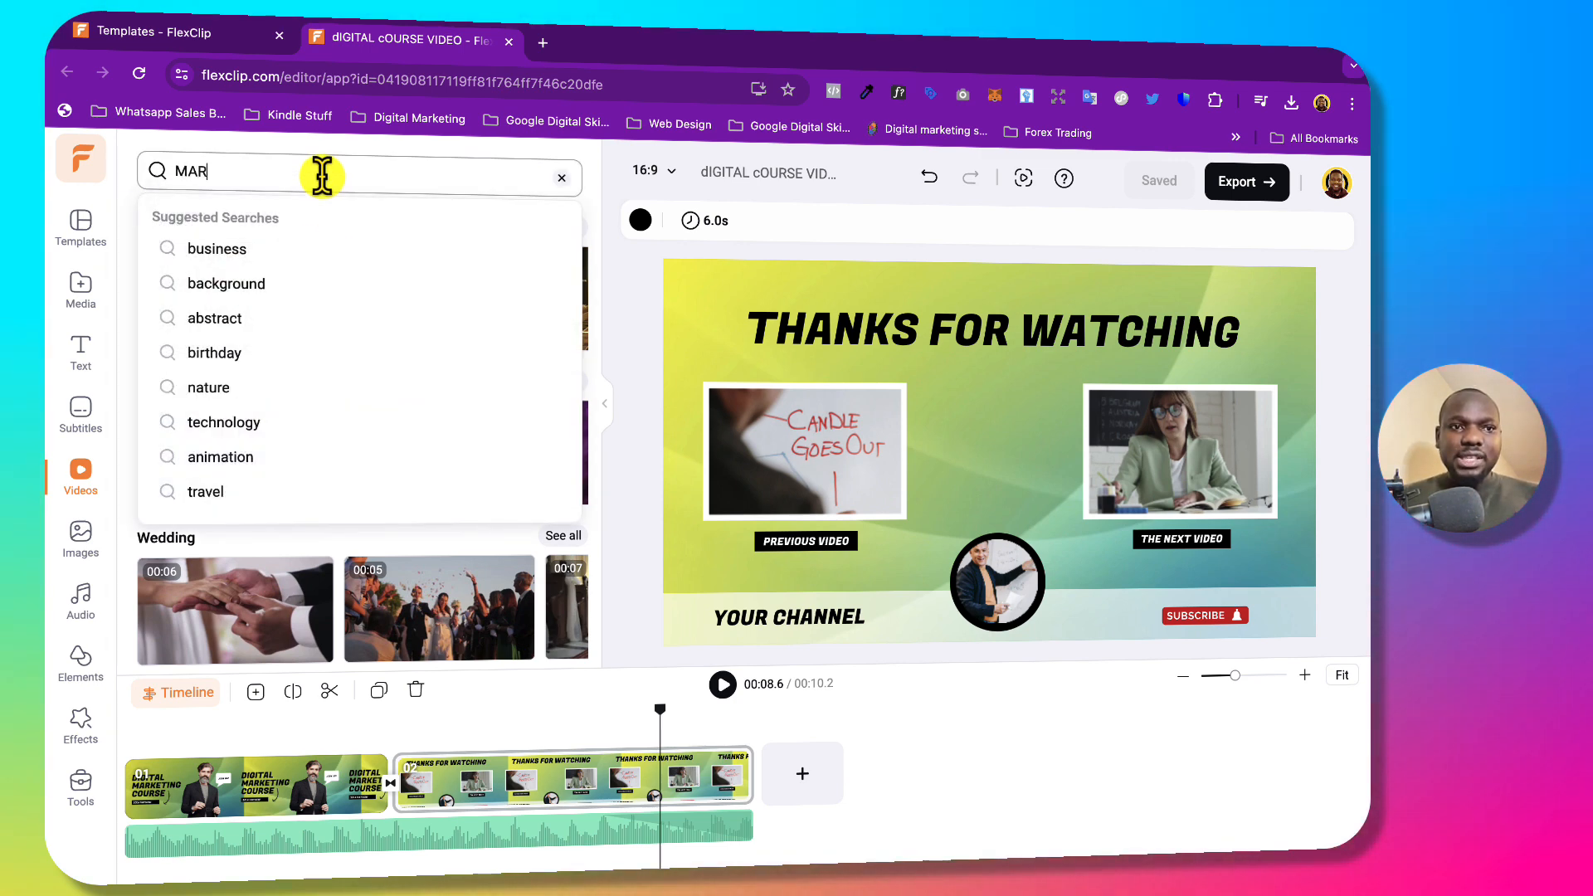
text(KETING)
key(Return)
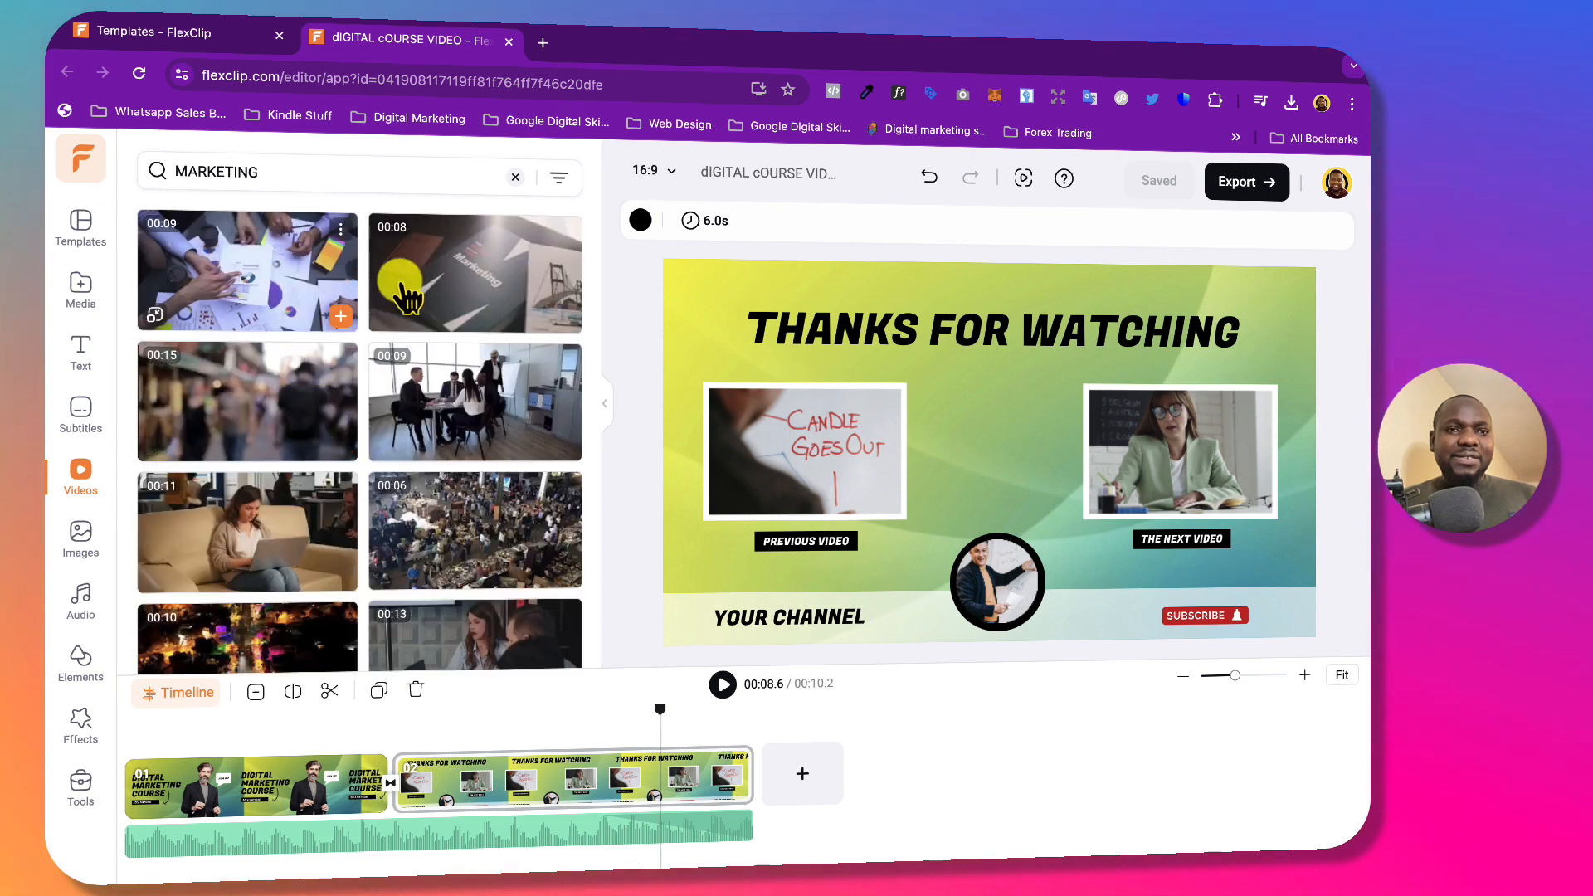
scroll(416, 508, down, 4)
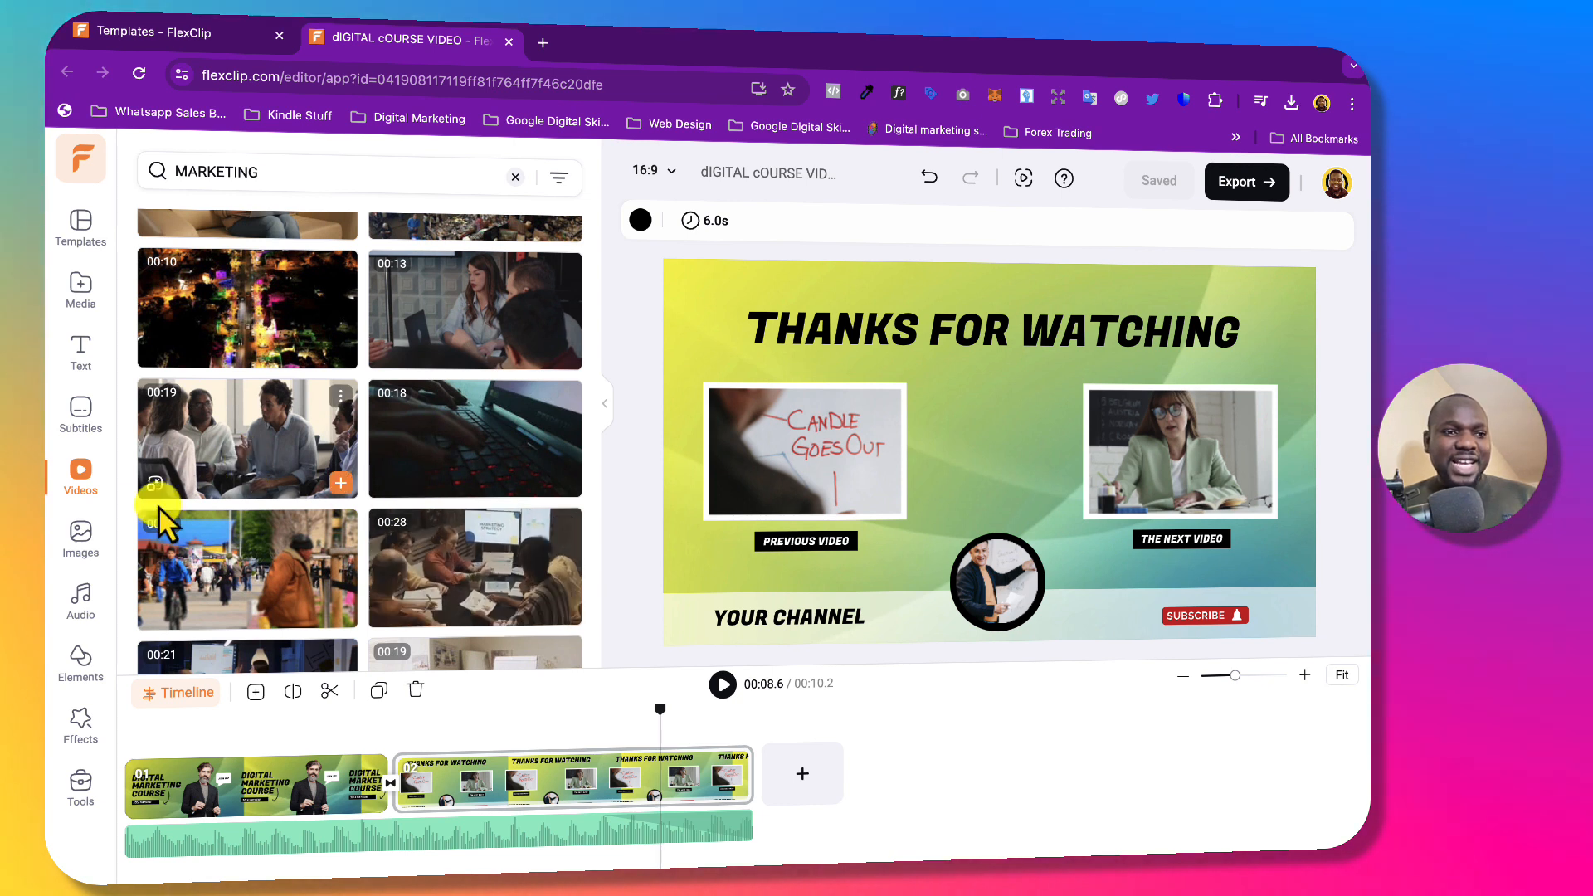
click(80, 536)
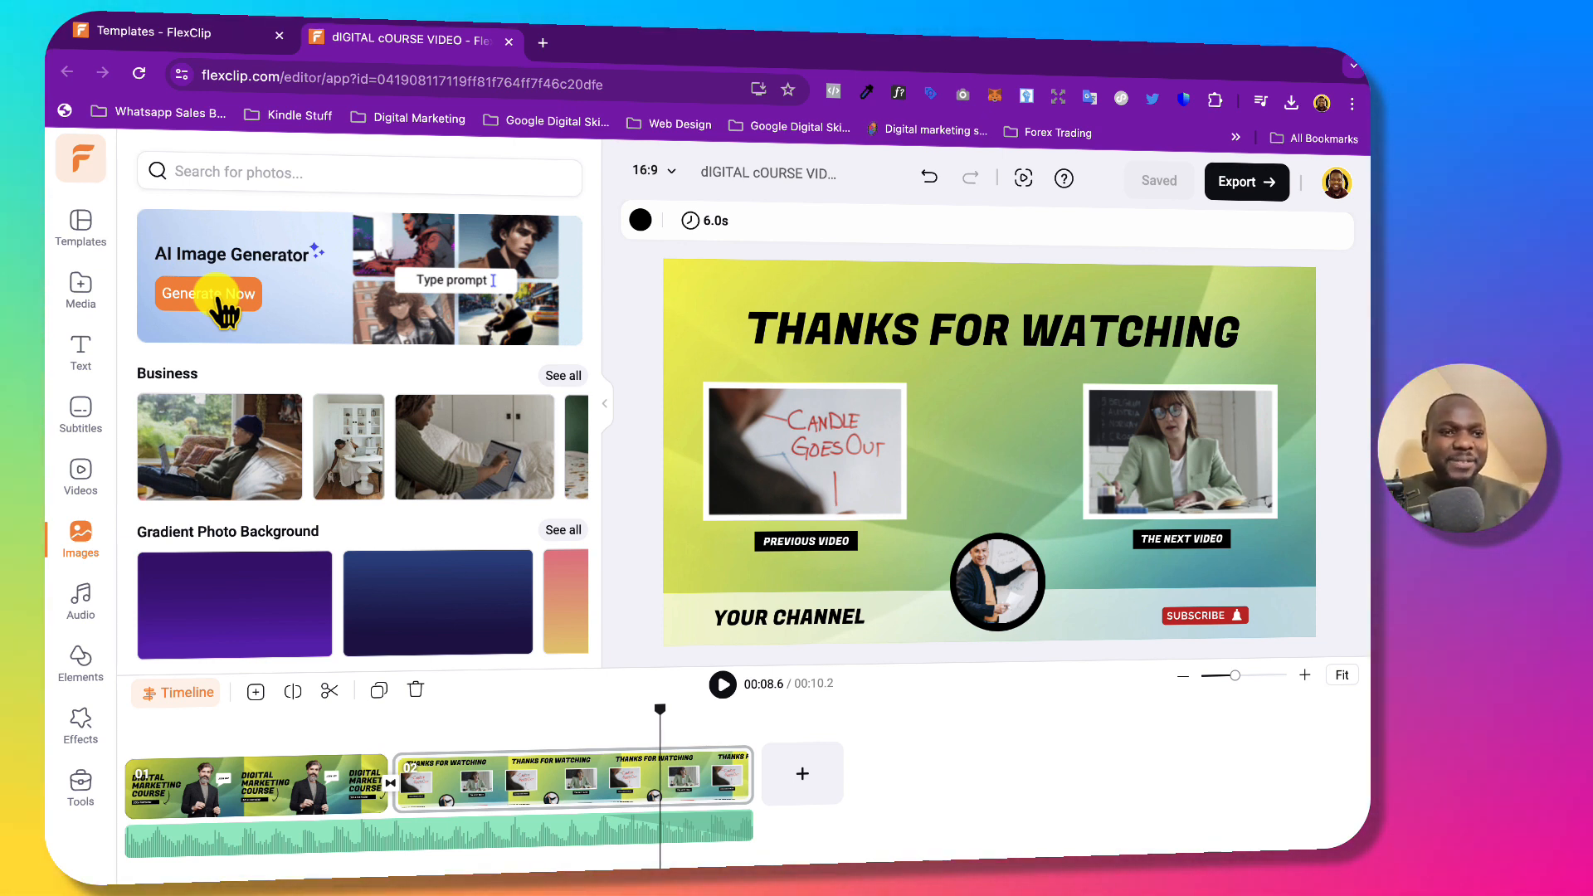
Browse the Audio library's Music, SFX and All tabs.
click(94, 604)
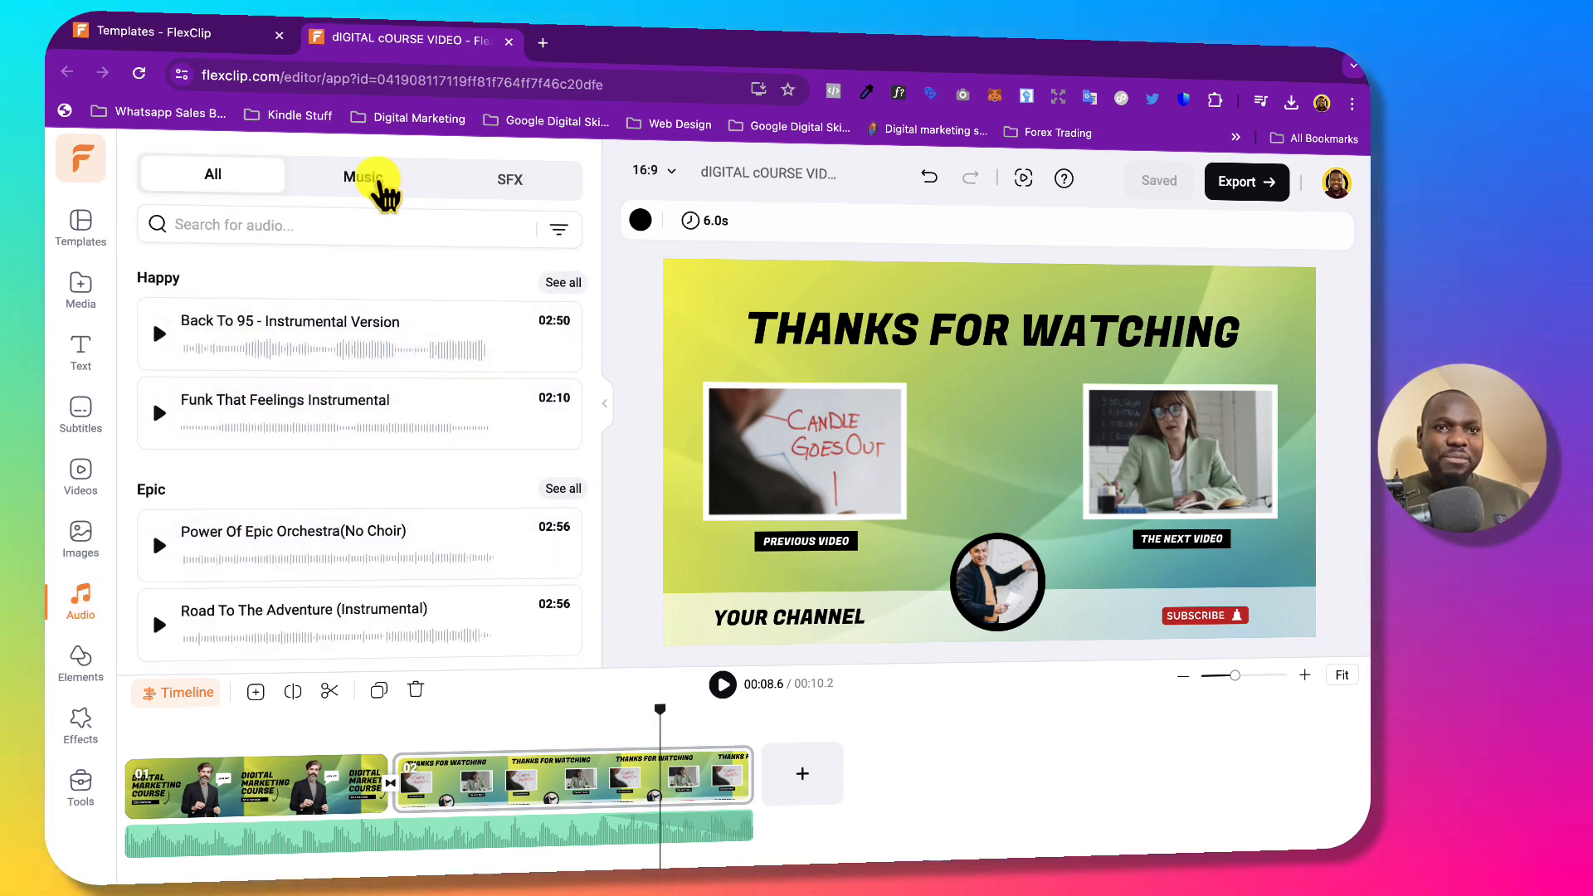
click(377, 178)
click(528, 184)
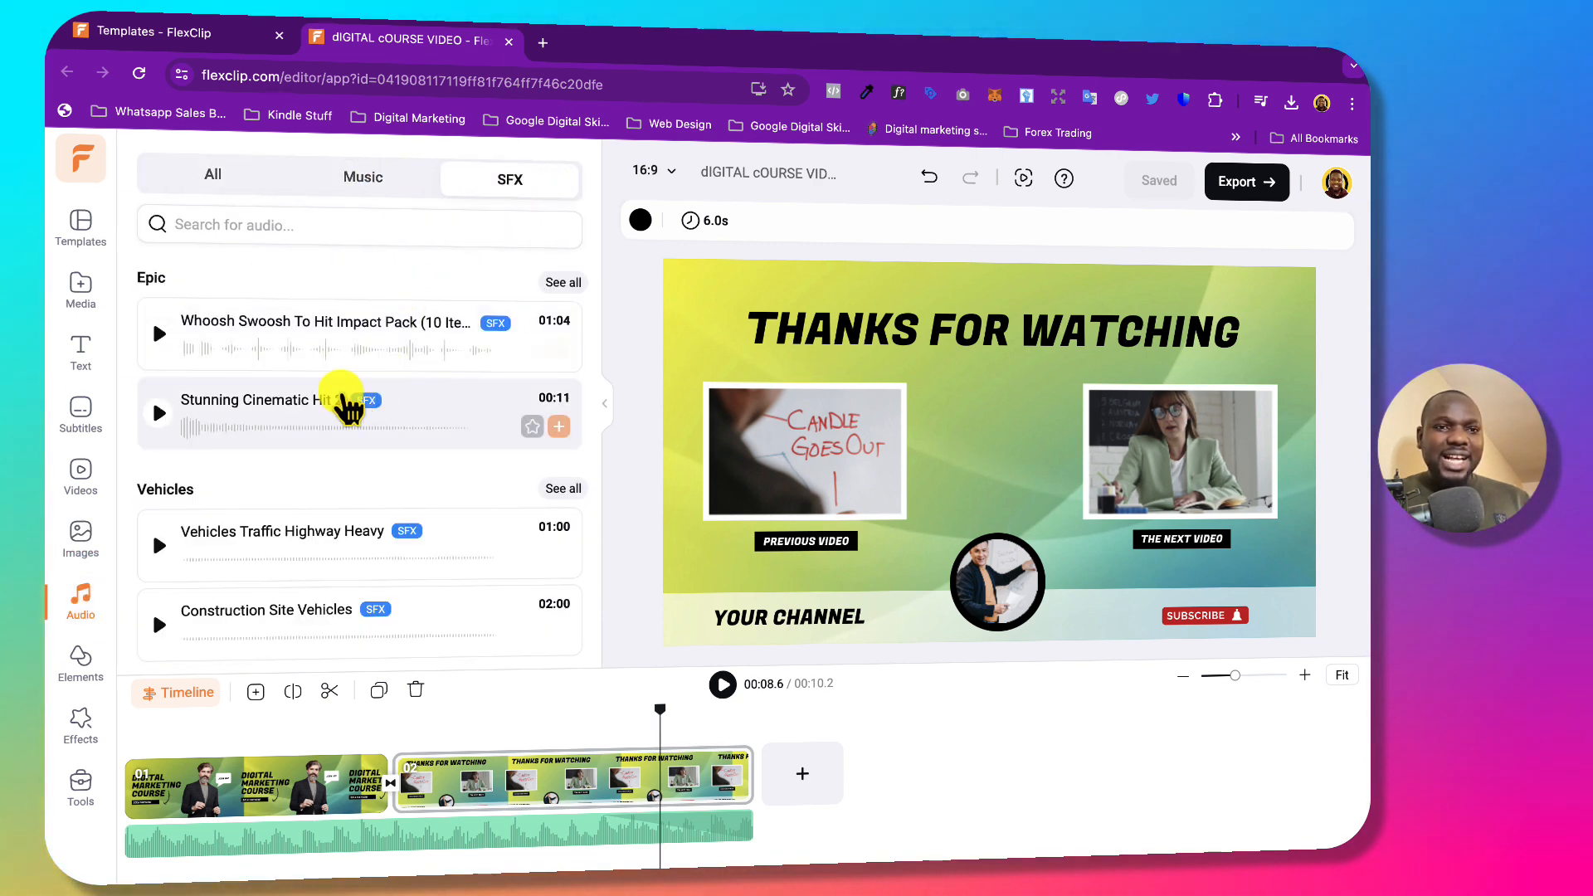
click(189, 170)
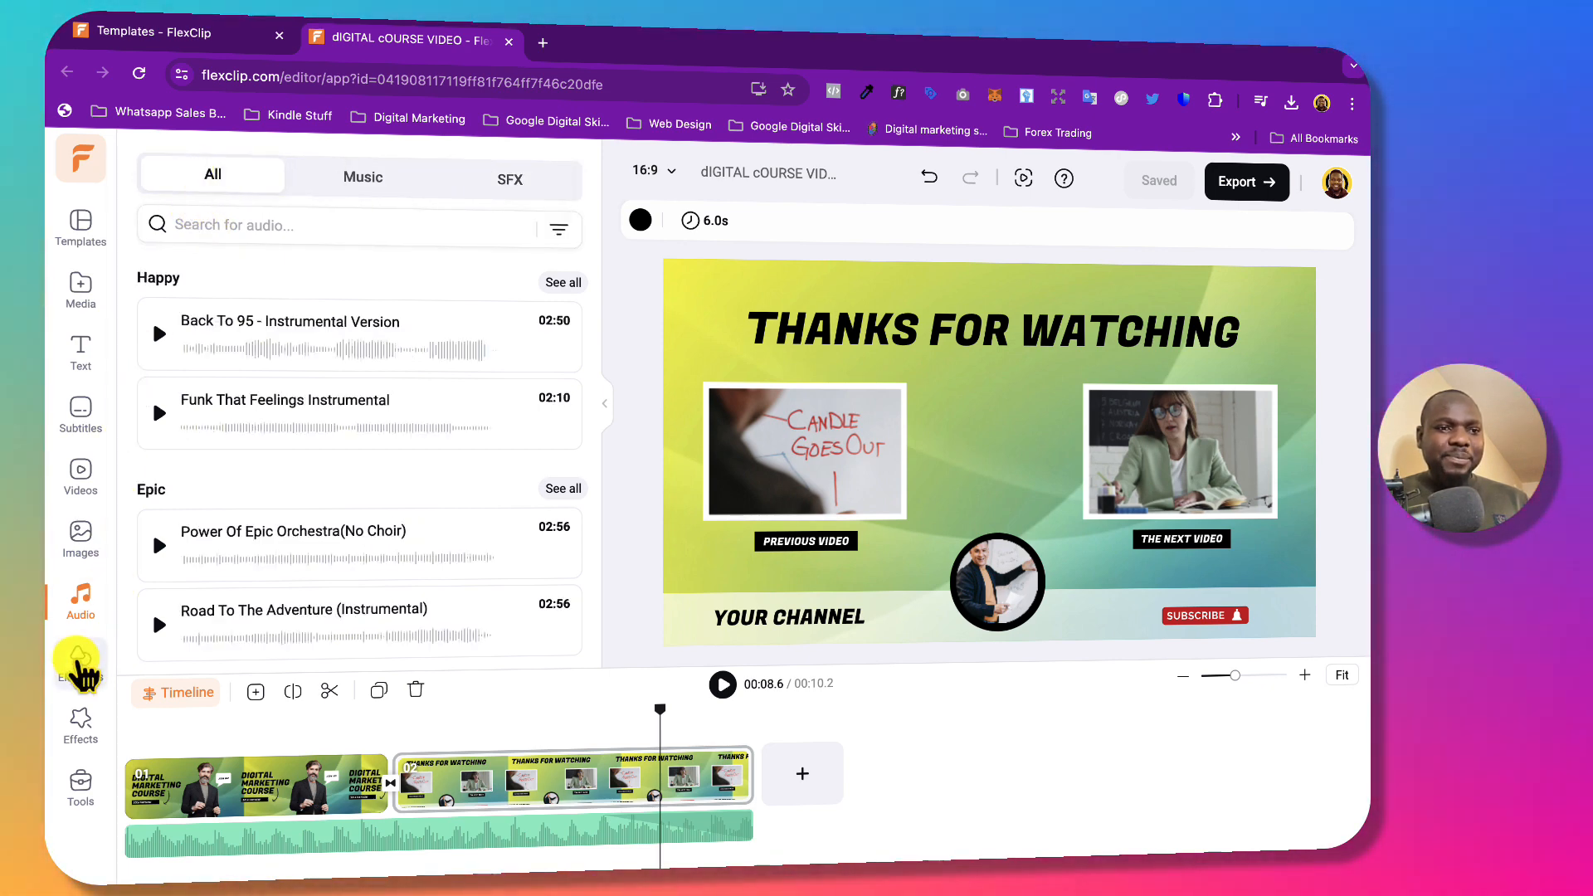
Scroll through the Elements library, then bring up the Effects library.
click(81, 659)
scroll(434, 552, down, 4)
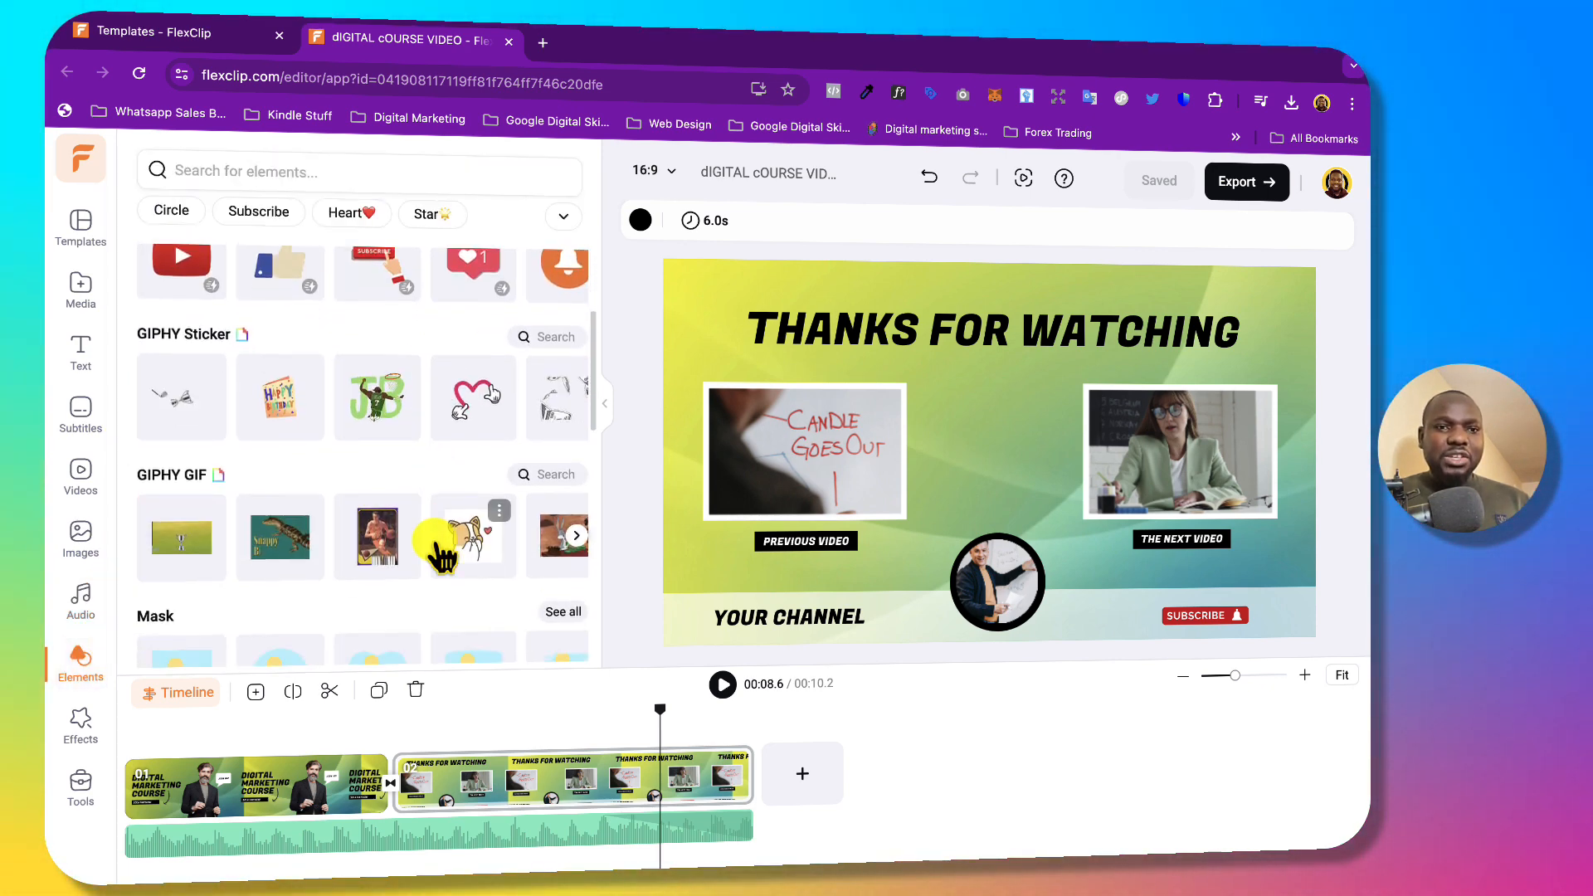
scroll(434, 551, up, 2)
scroll(434, 551, up, 1)
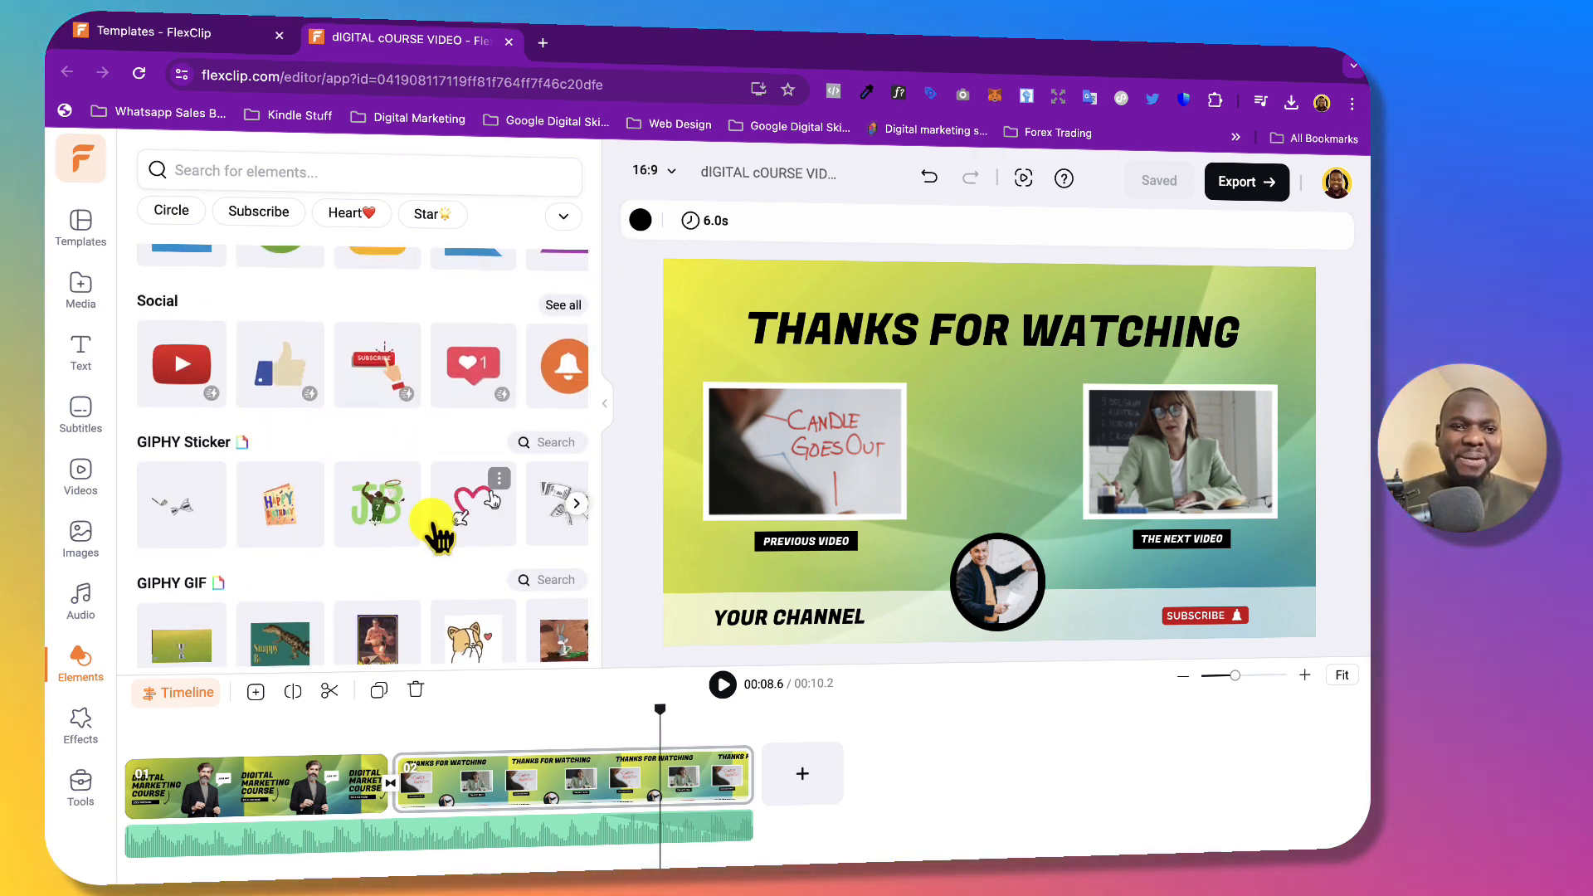
scroll(433, 524, down, 6)
scroll(431, 524, down, 1)
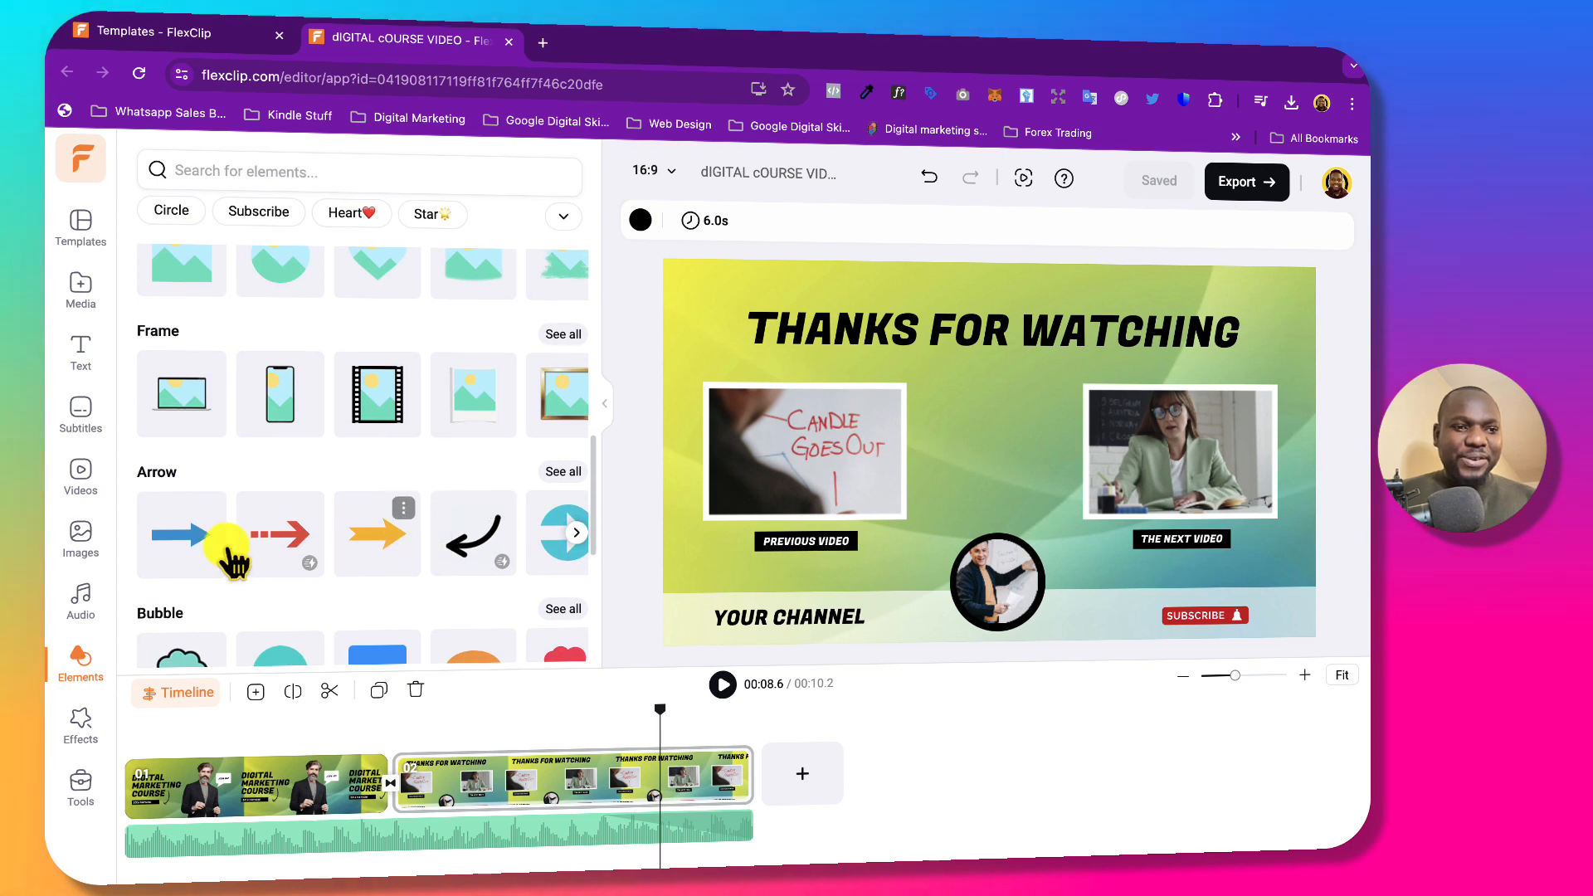
click(83, 720)
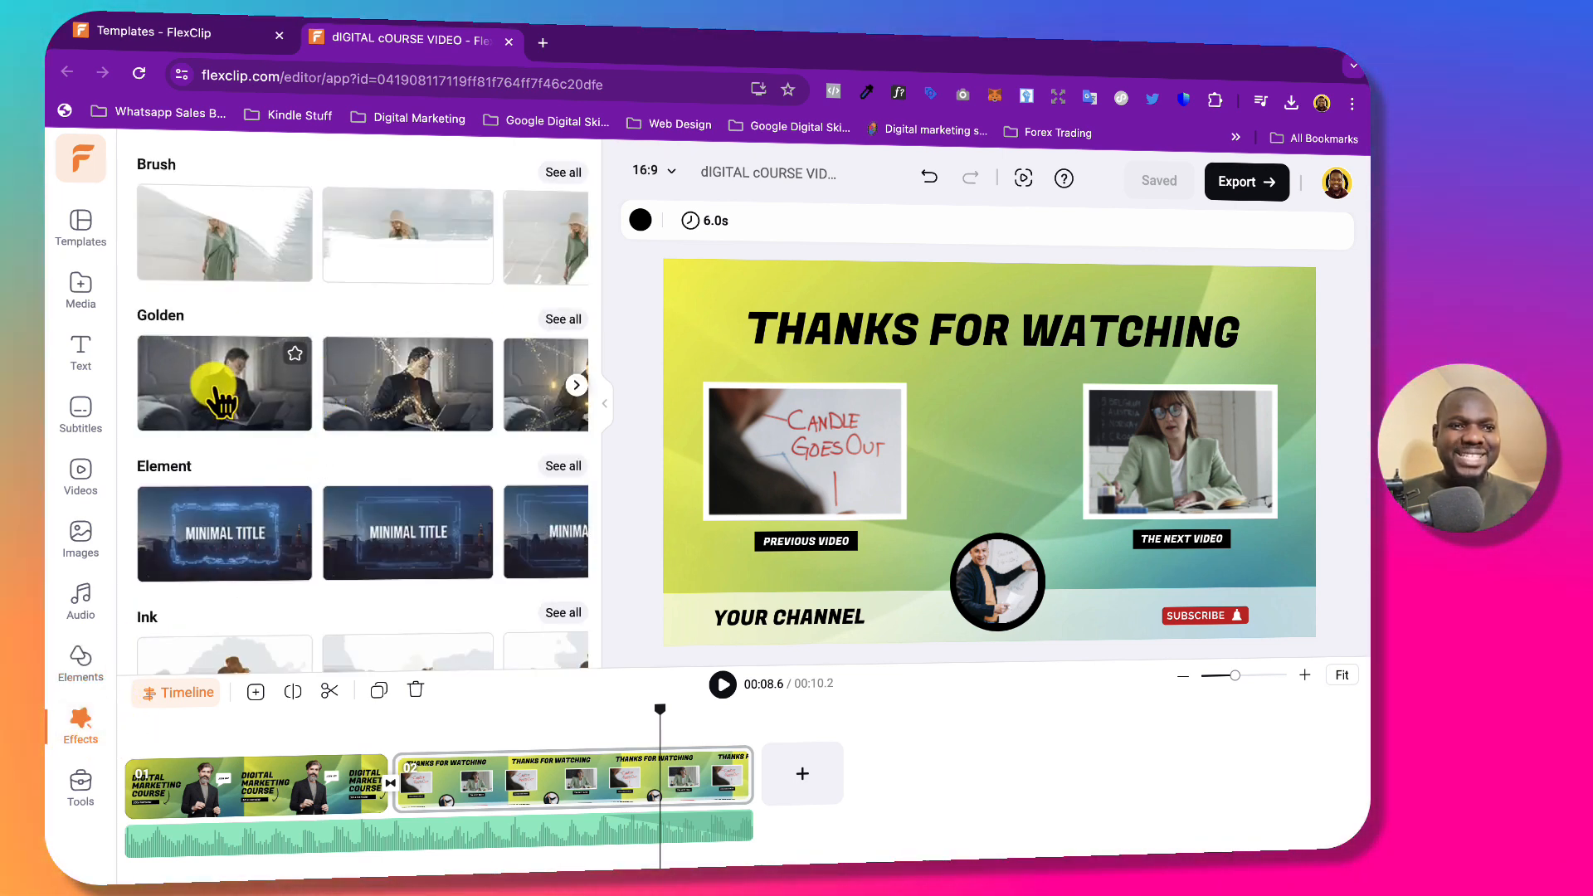
scroll(256, 460, down, 4)
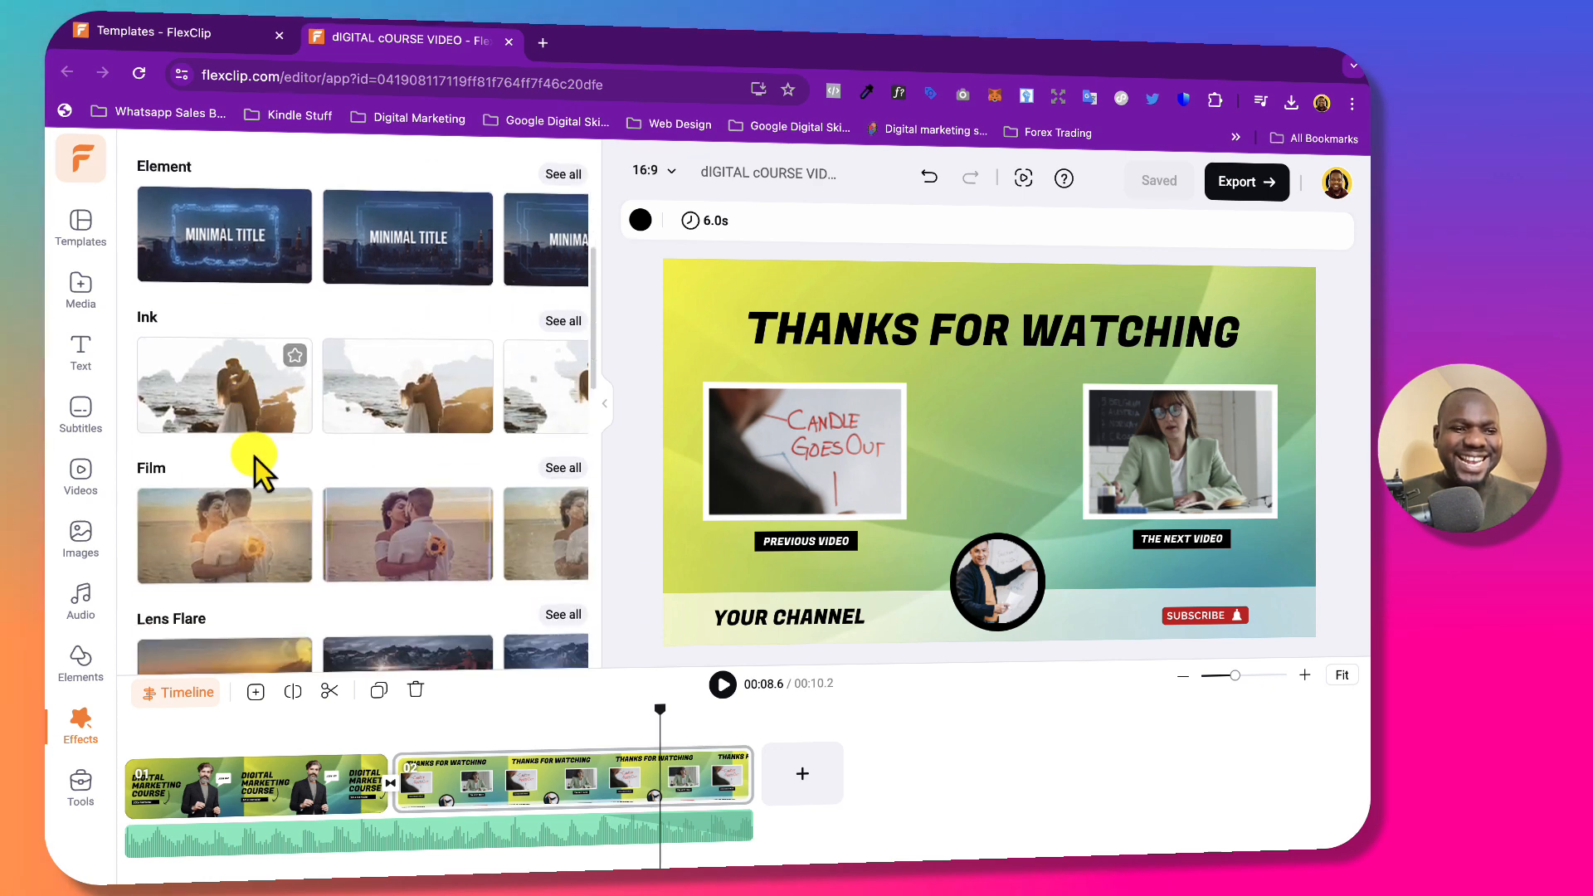
Open AI Text to Speech from the AI tools list.
click(81, 788)
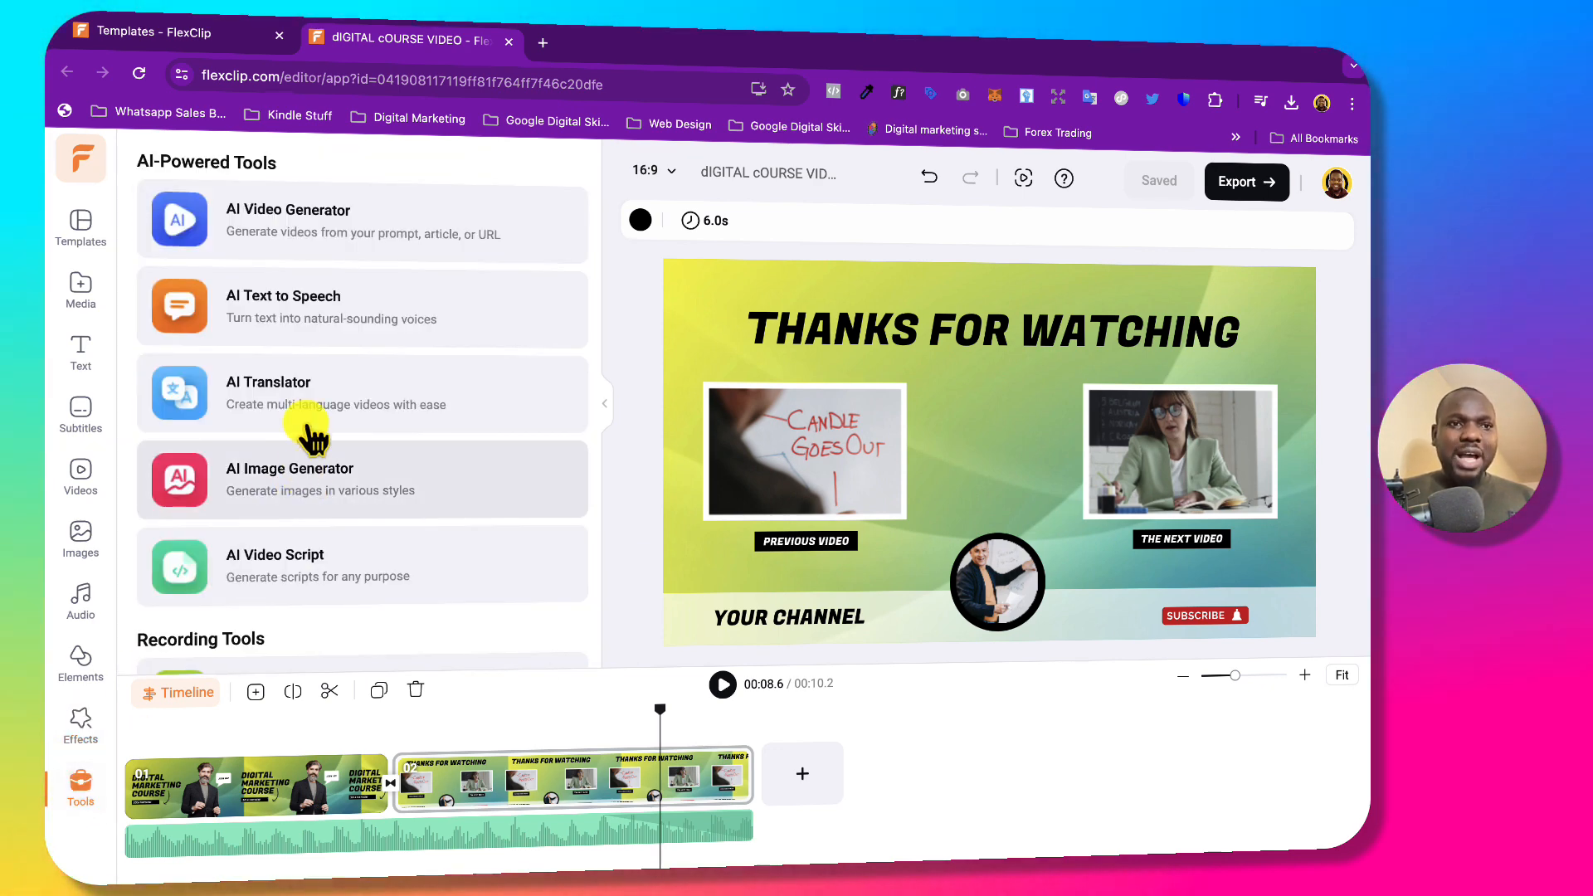
scroll(300, 325, down, 2)
scroll(301, 325, down, 4)
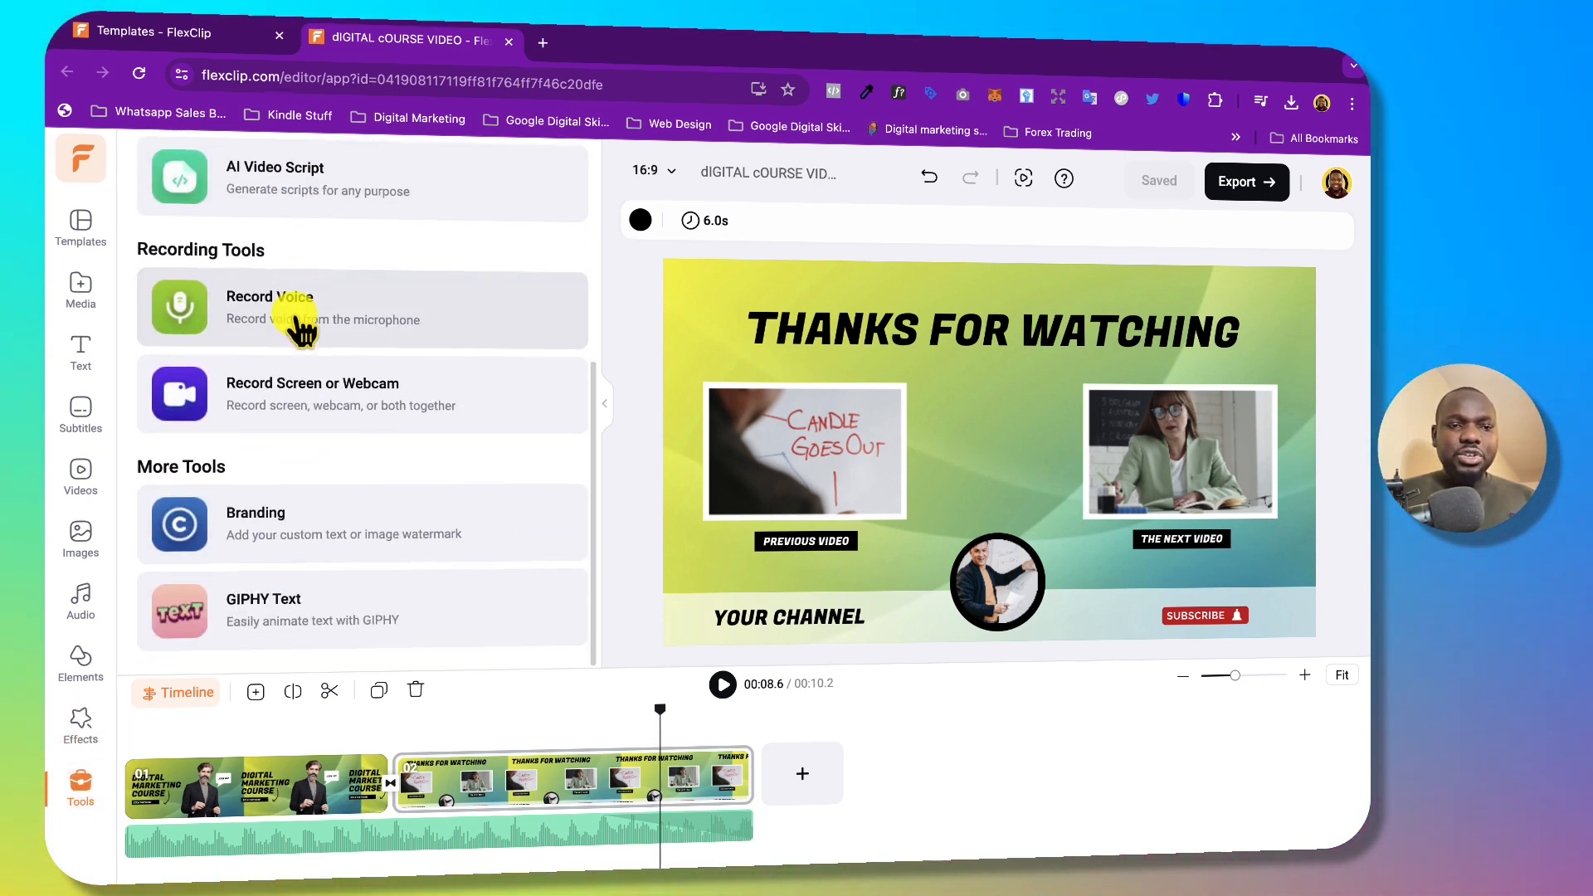
scroll(299, 320, up, 6)
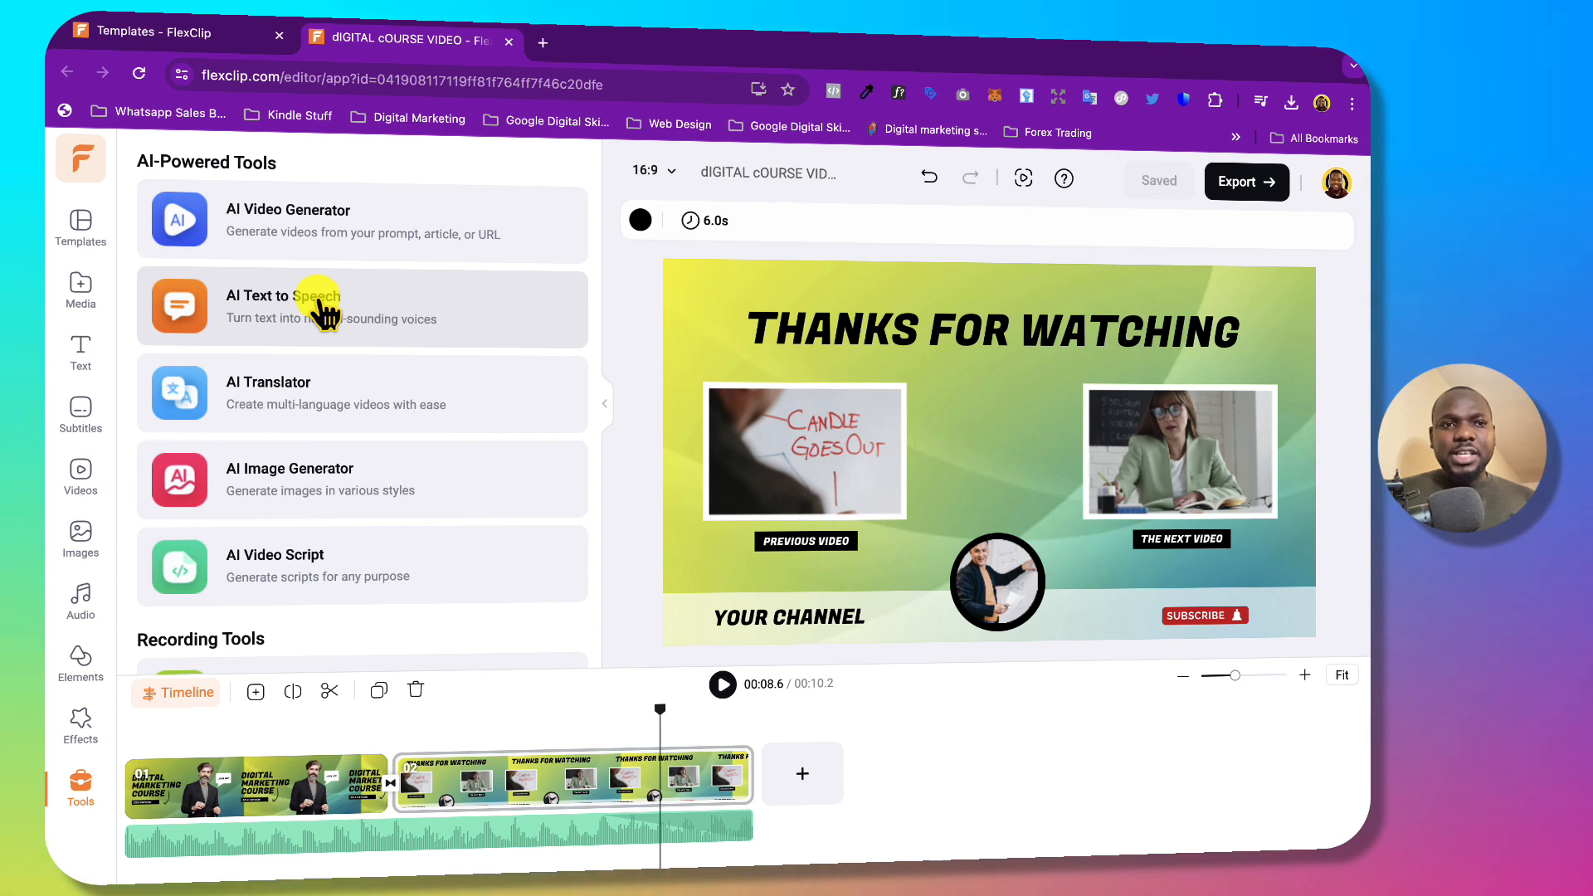
click(282, 318)
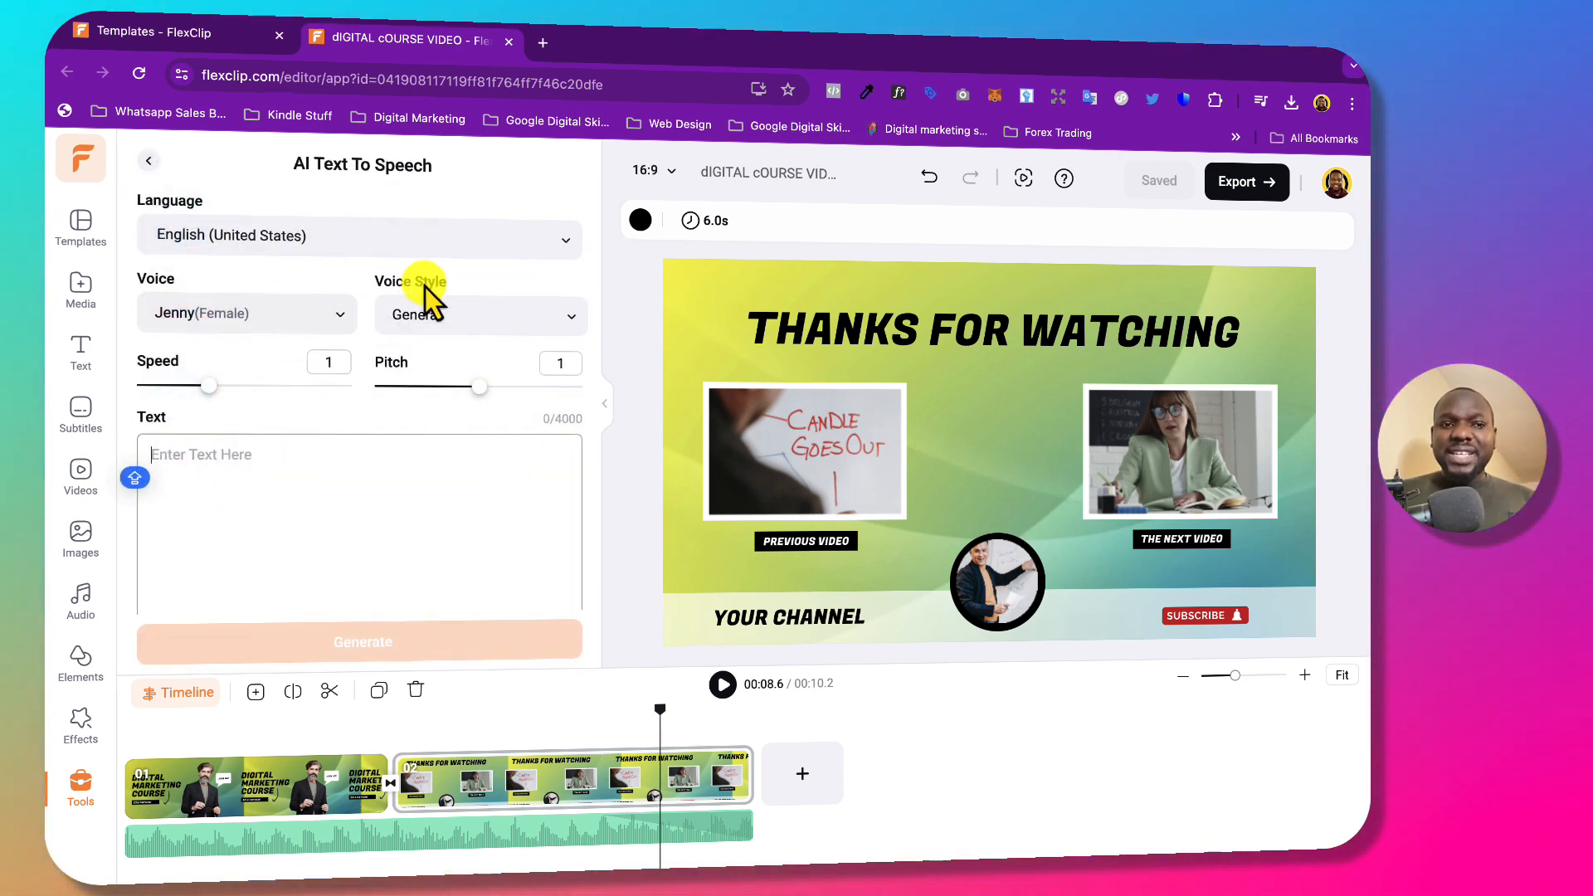
Glance at the Templates and Home pages, then return to the editor's empty Text box.
click(186, 36)
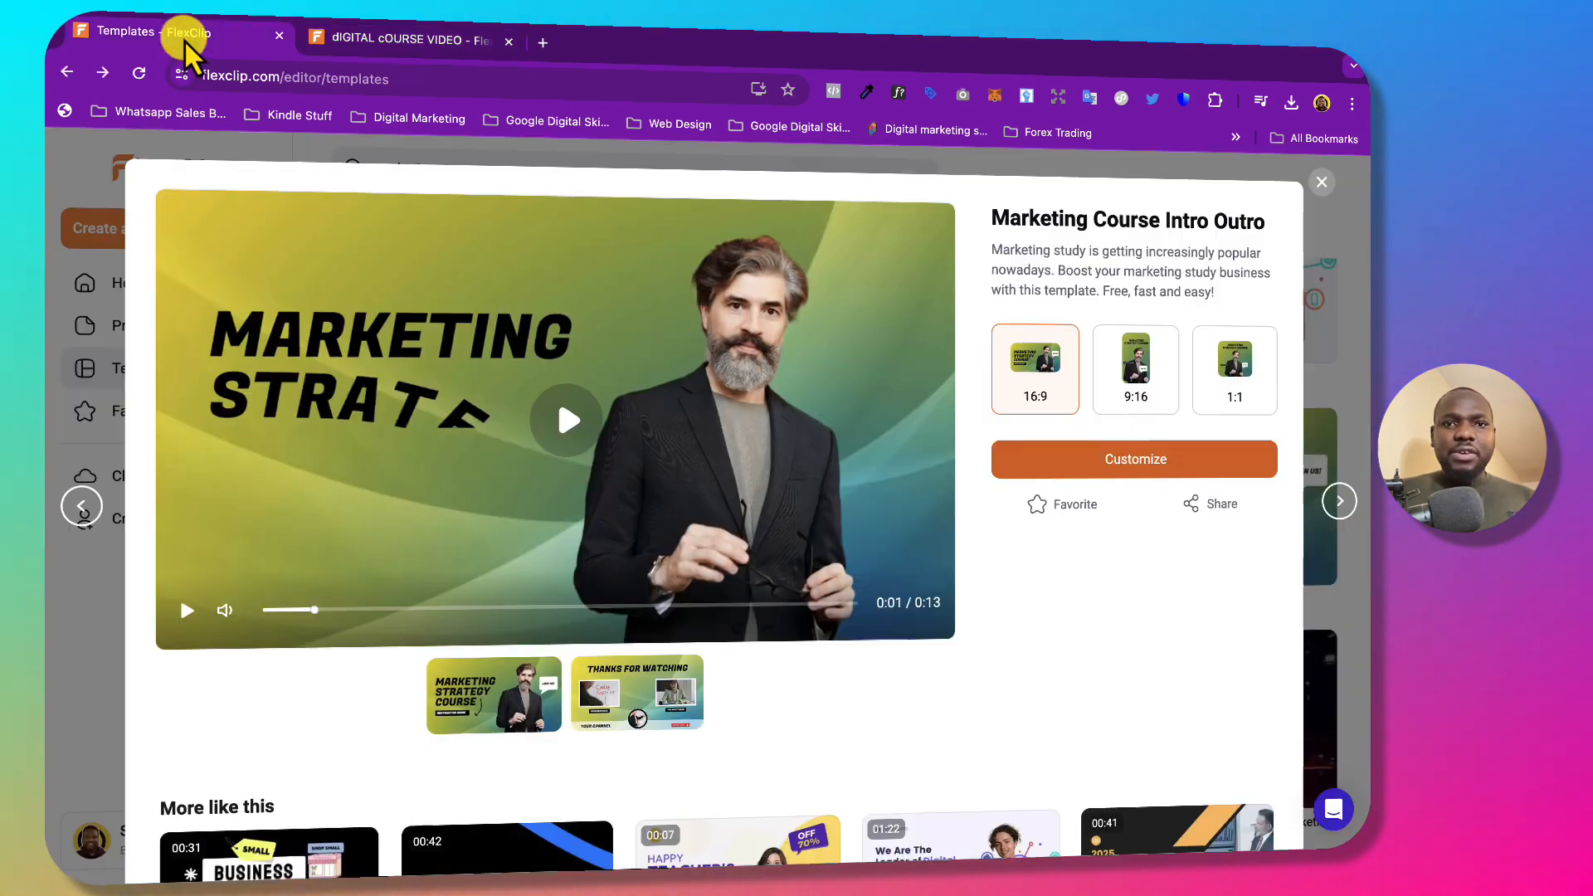
click(1321, 181)
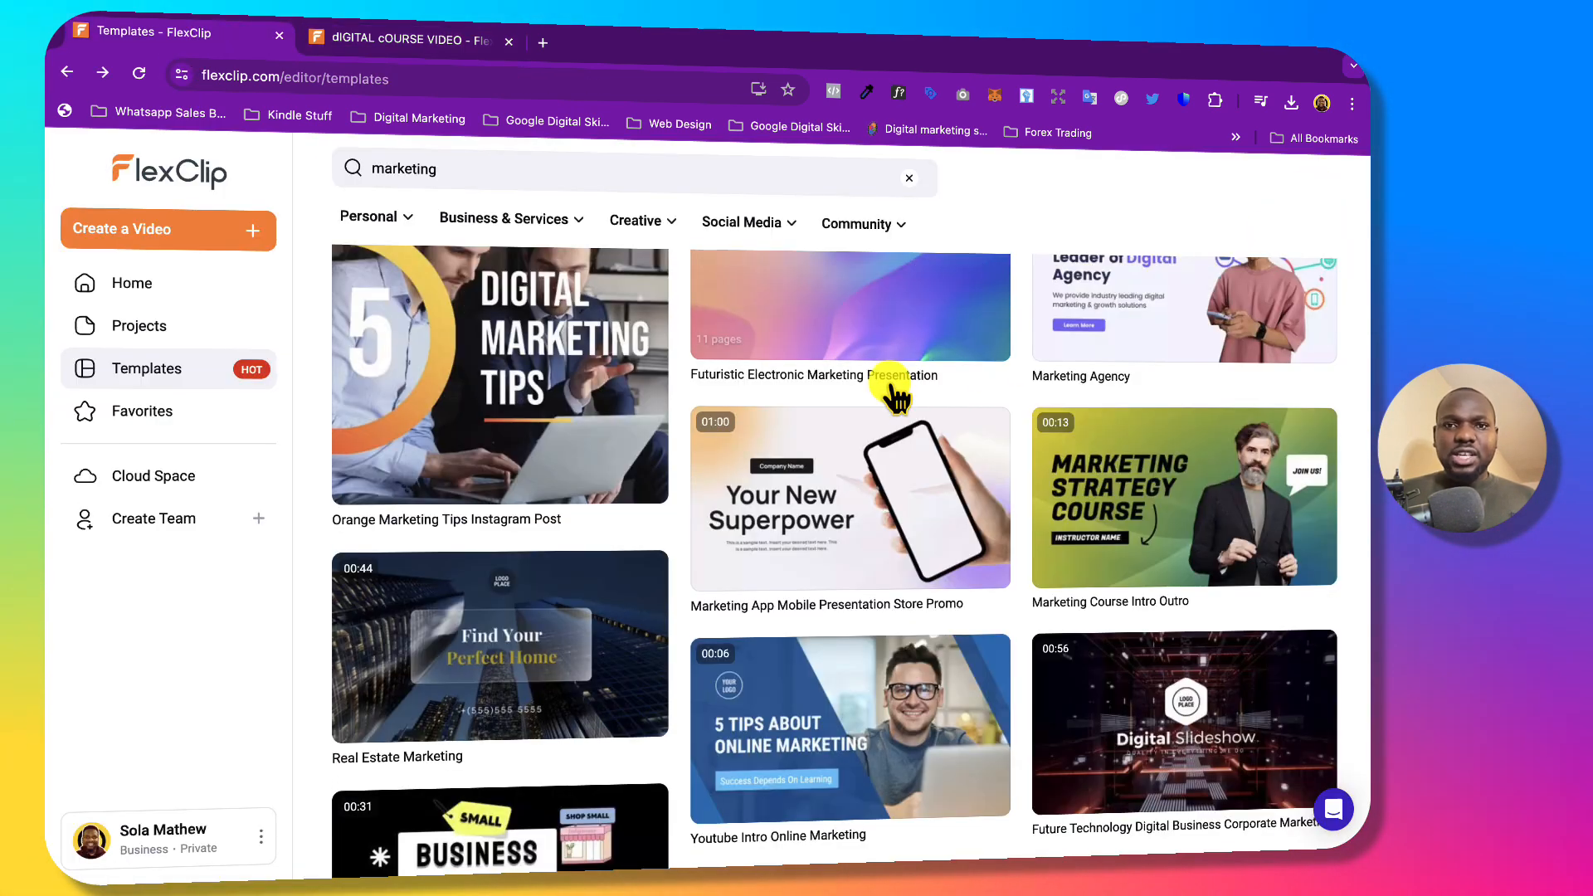
scroll(888, 389, up, 3)
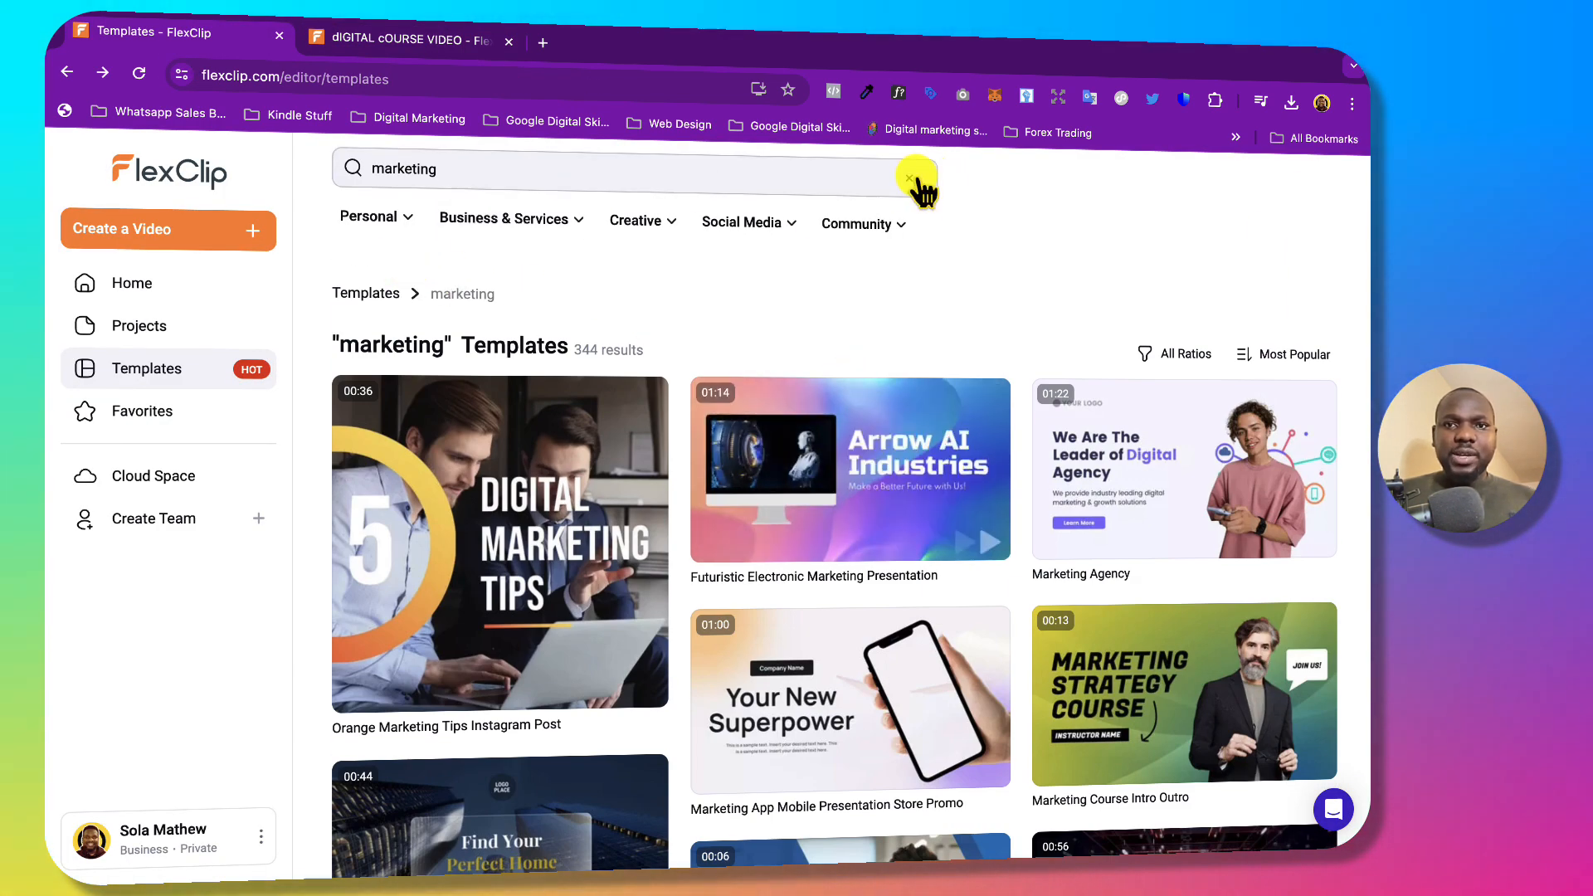
click(156, 289)
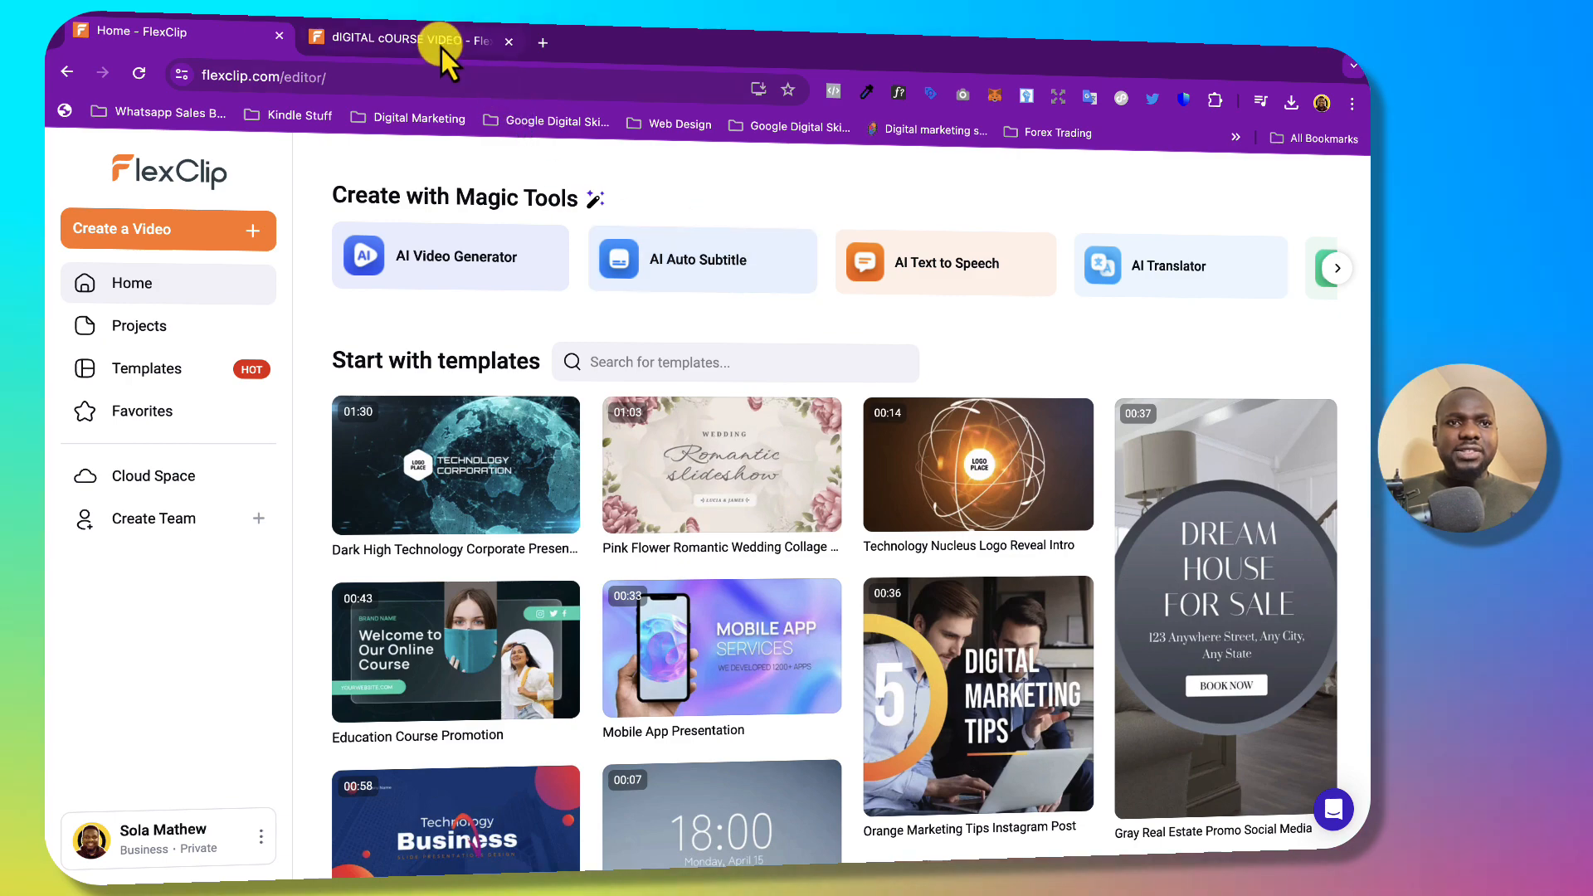
click(441, 46)
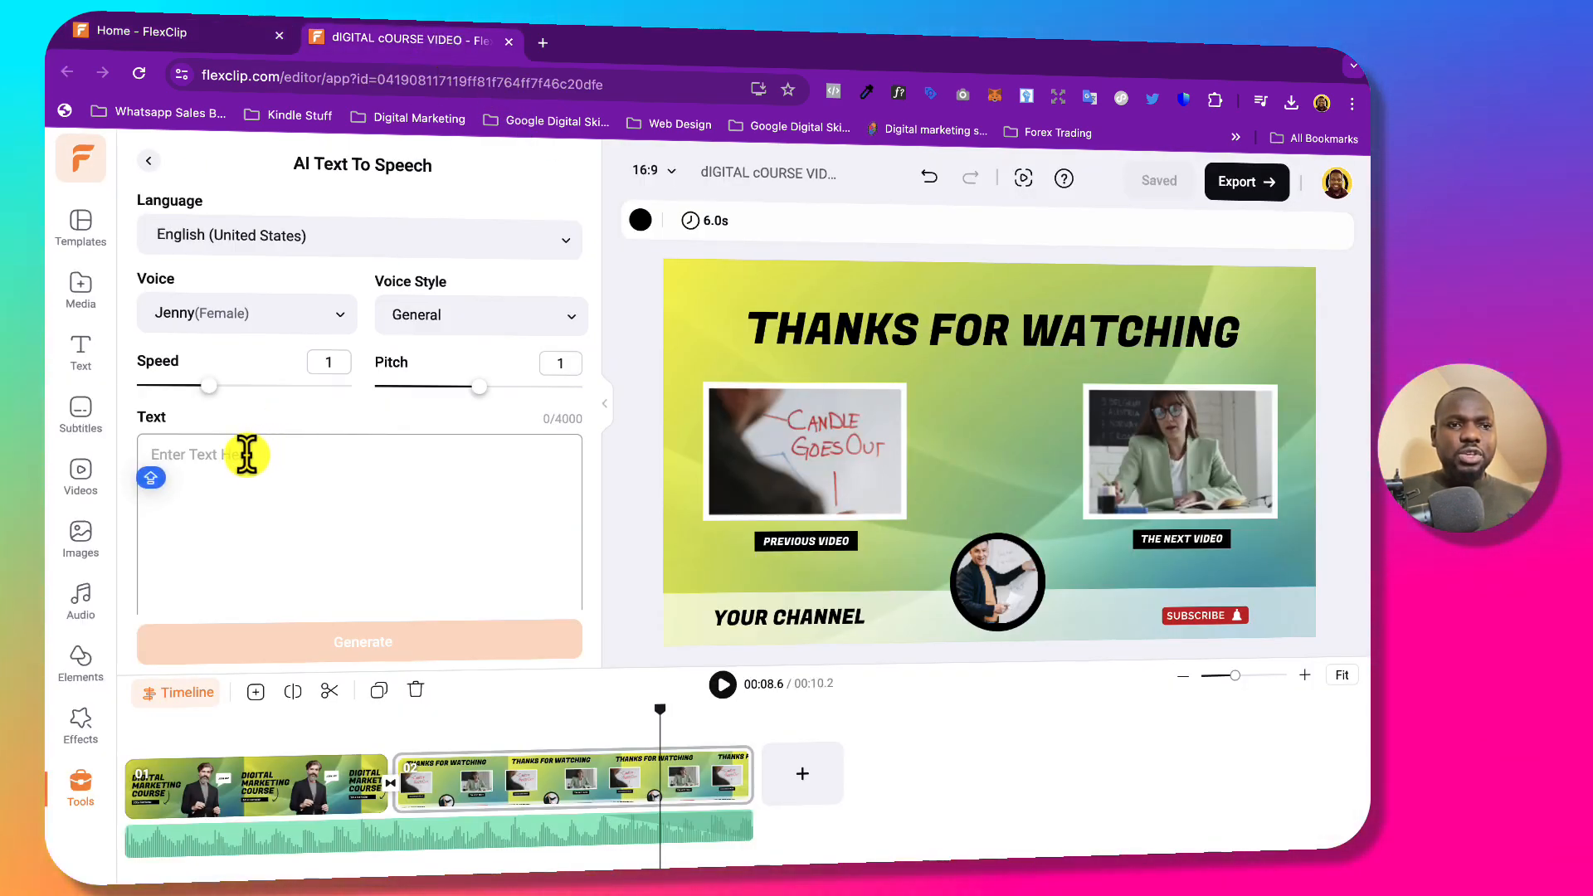
click(241, 456)
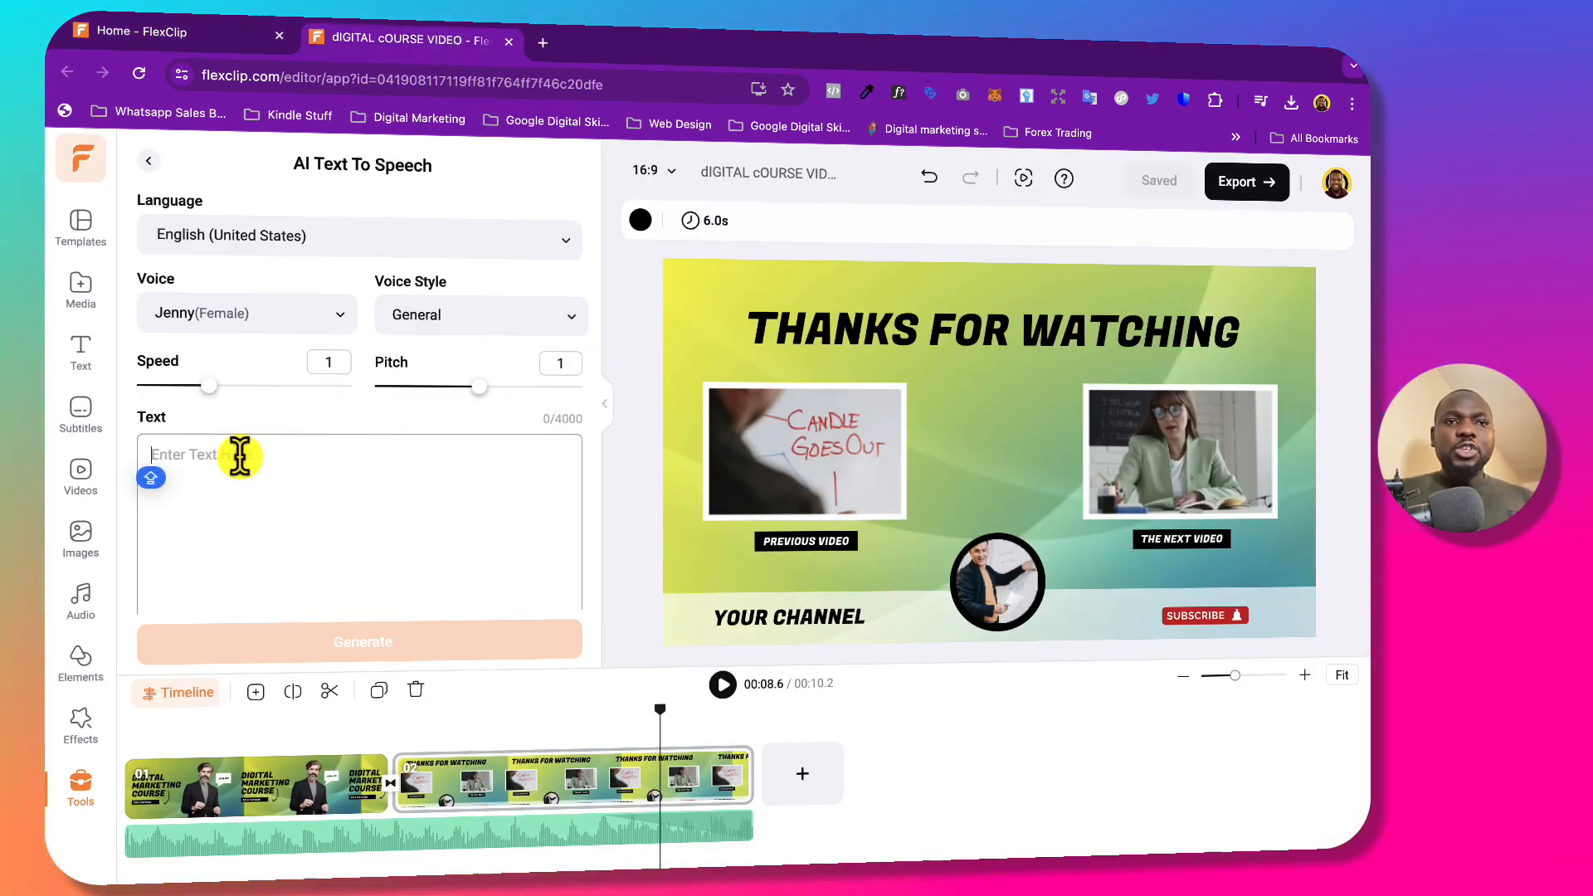
Open ChatGPT in a new browser tab.
click(543, 44)
text(CHAT.openai.com)
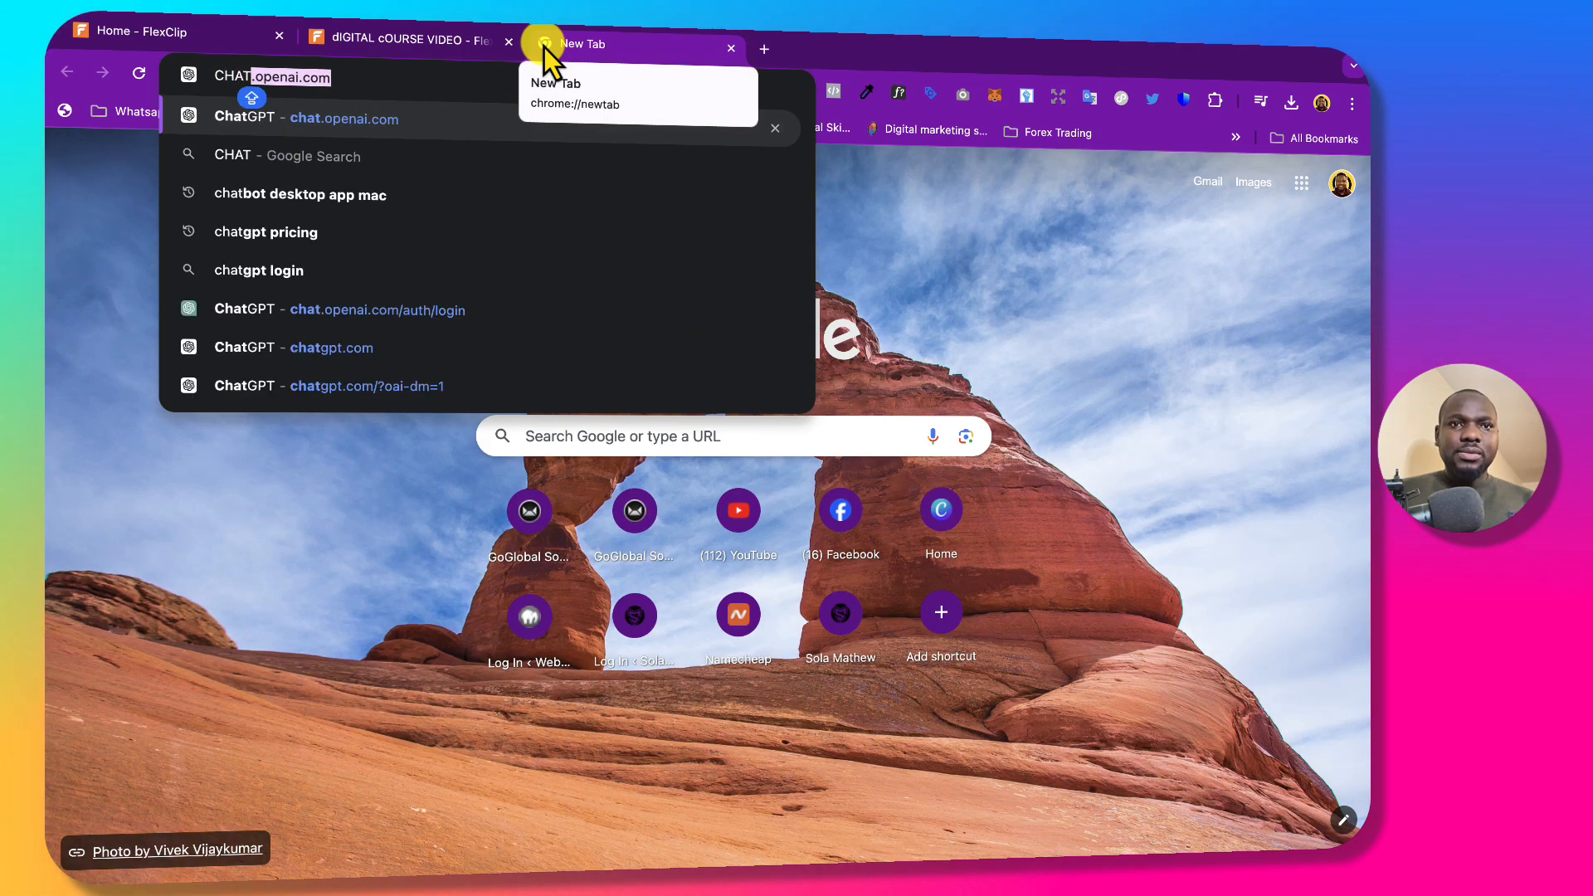
key(Return)
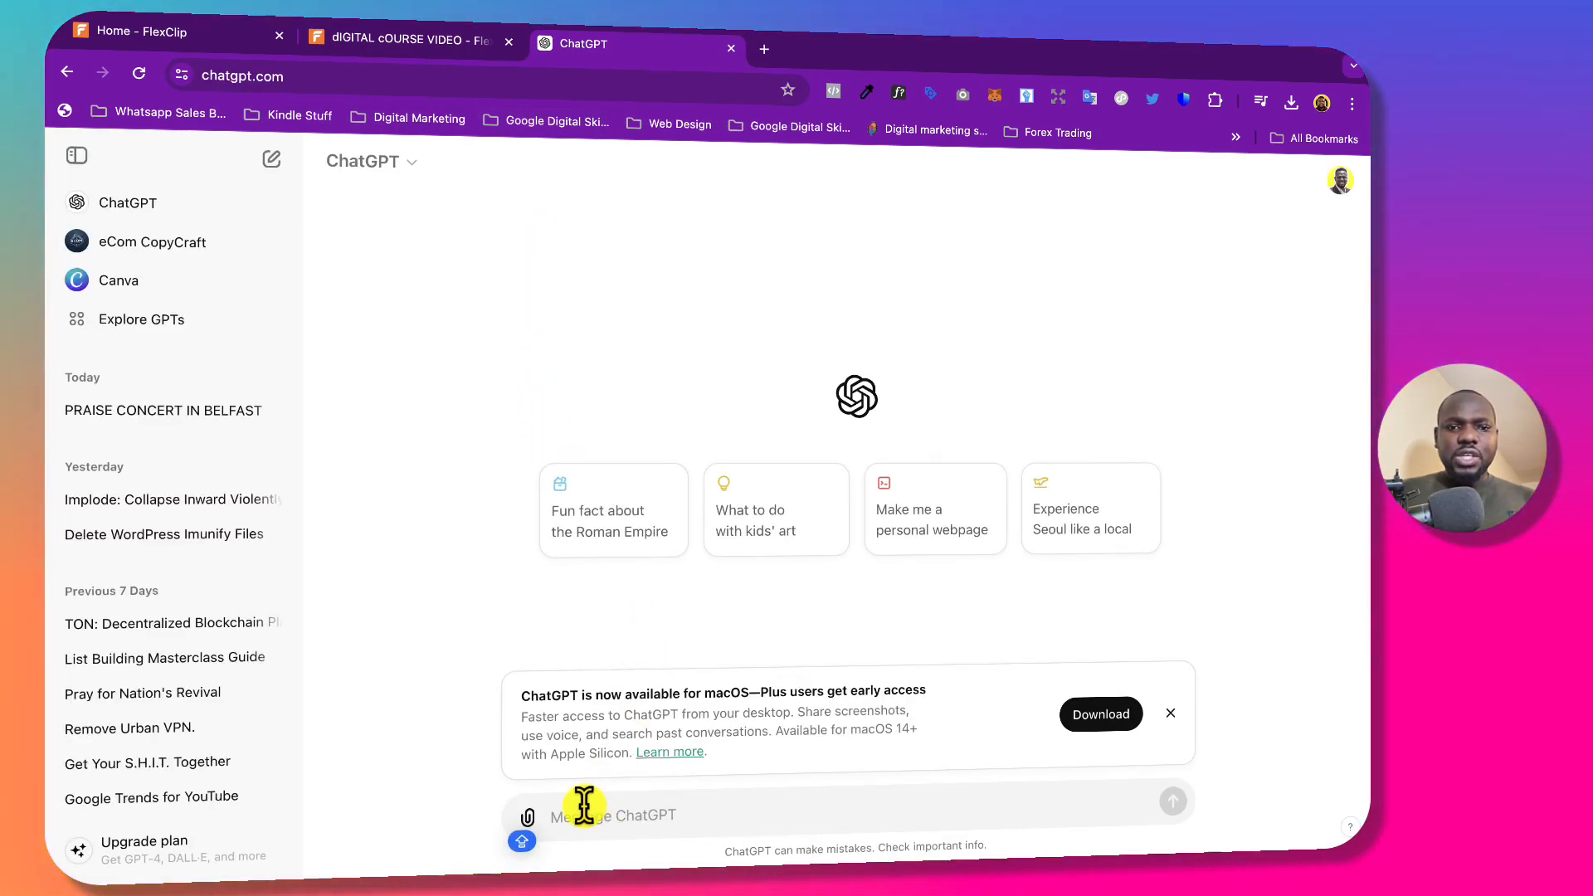
Ask ChatGPT for a short story teaching marketing to kids, max 200 words.
text(GEN)
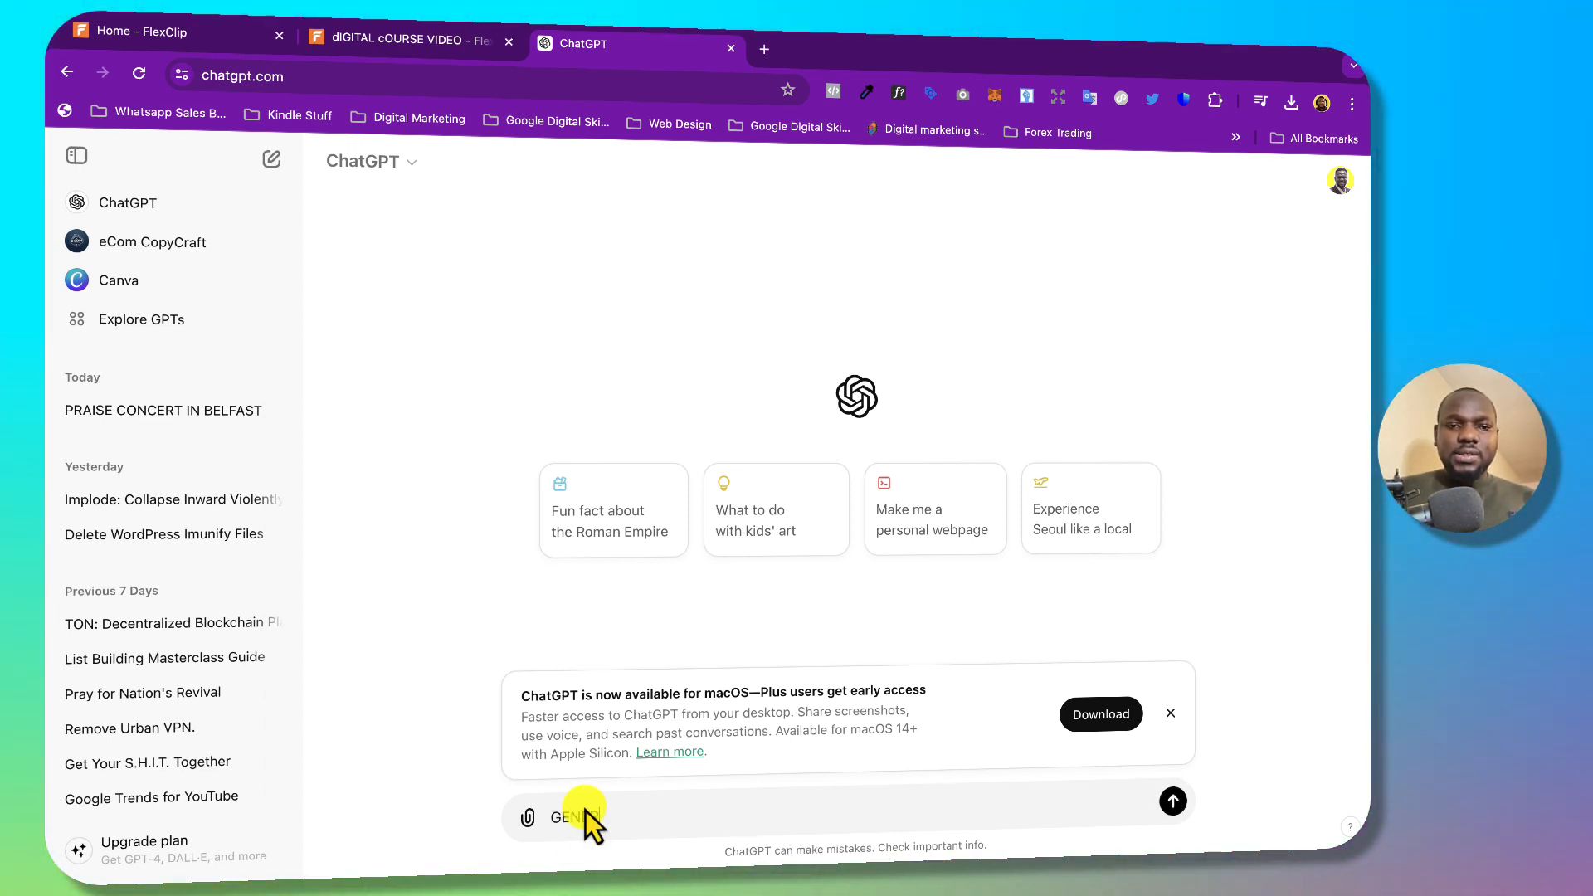
text(ERATE )
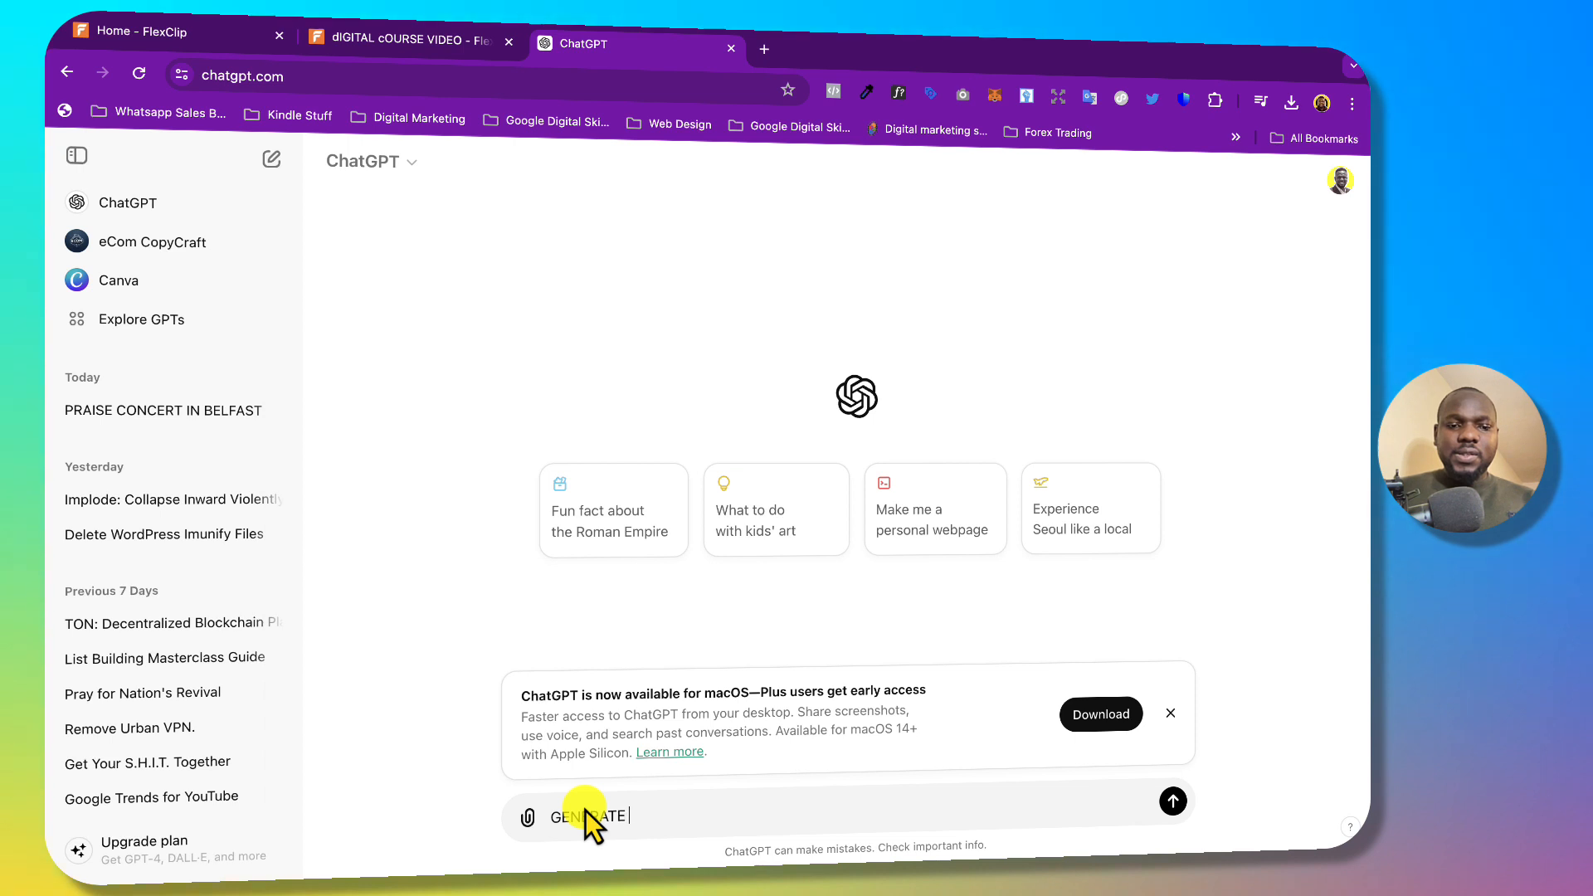
text(a sho)
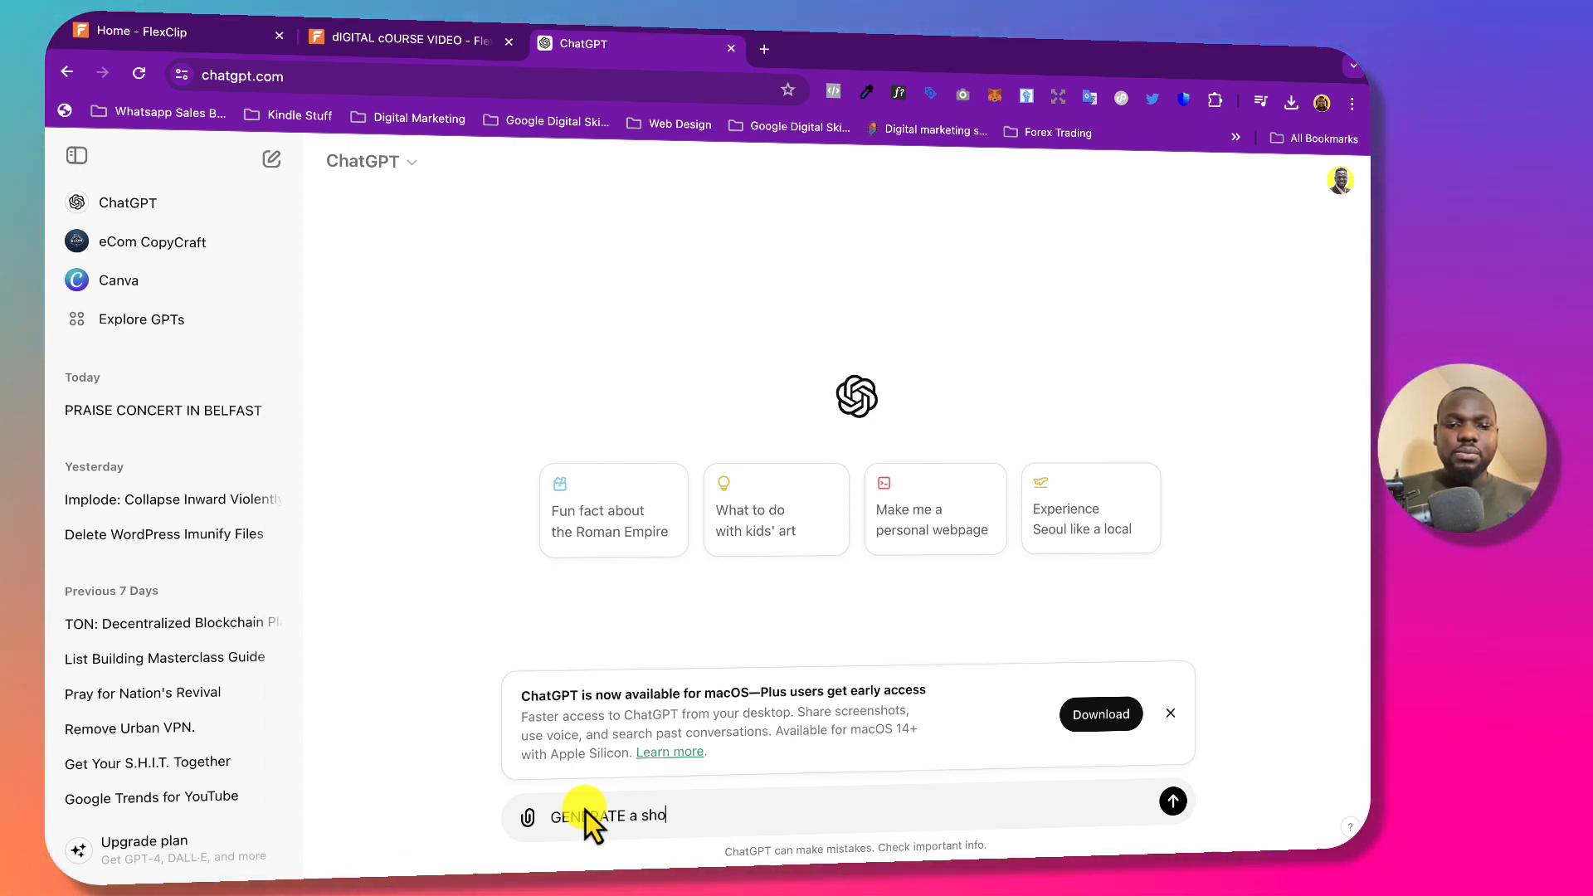
text(rt stor)
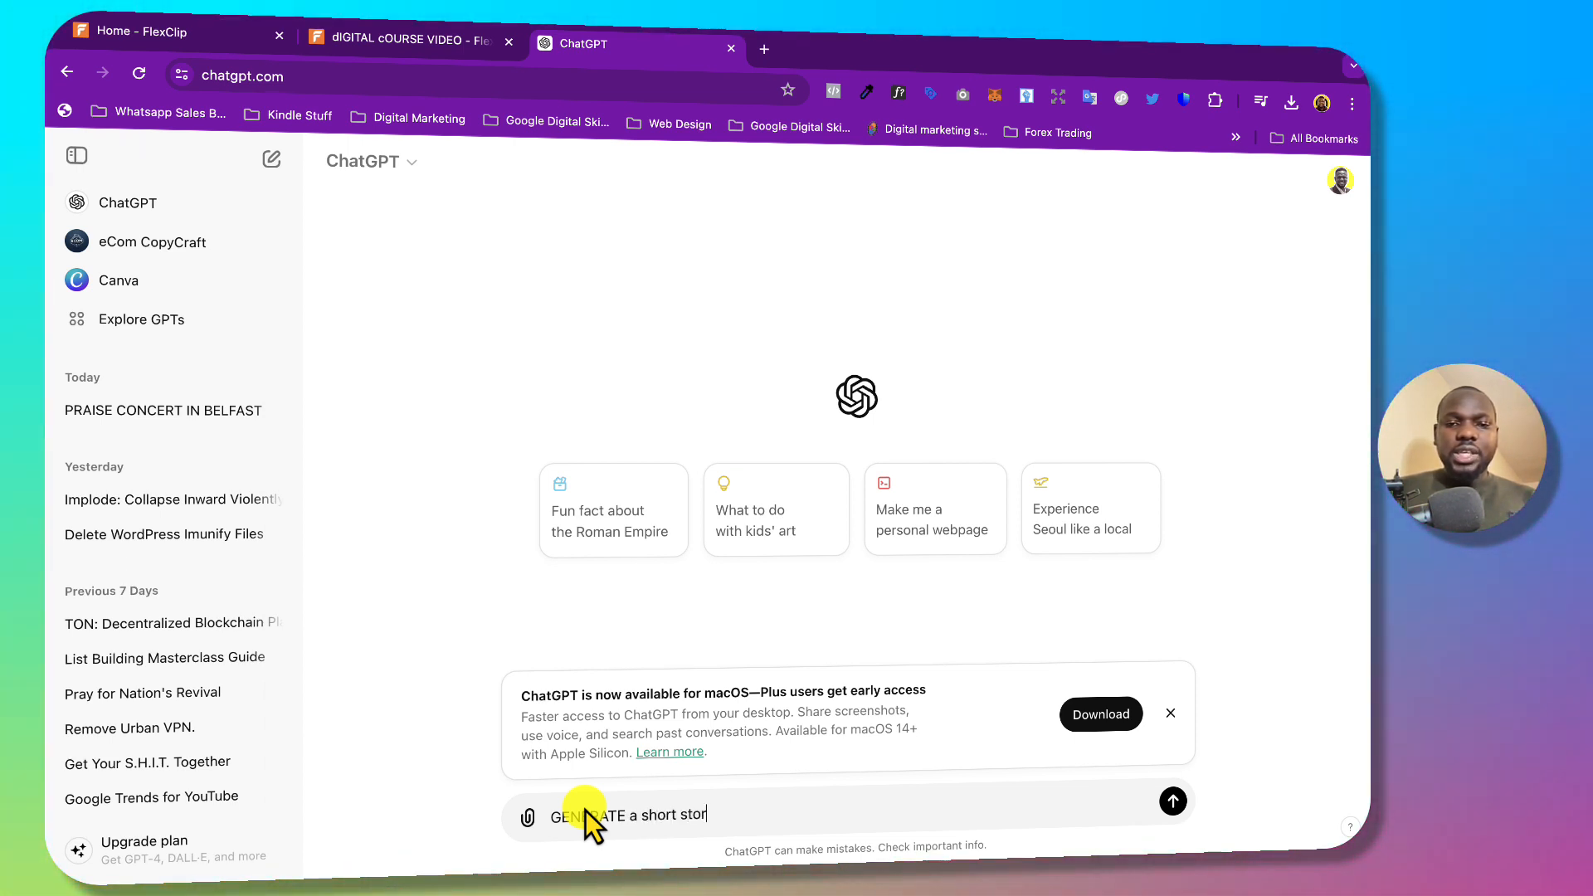
text(y a)
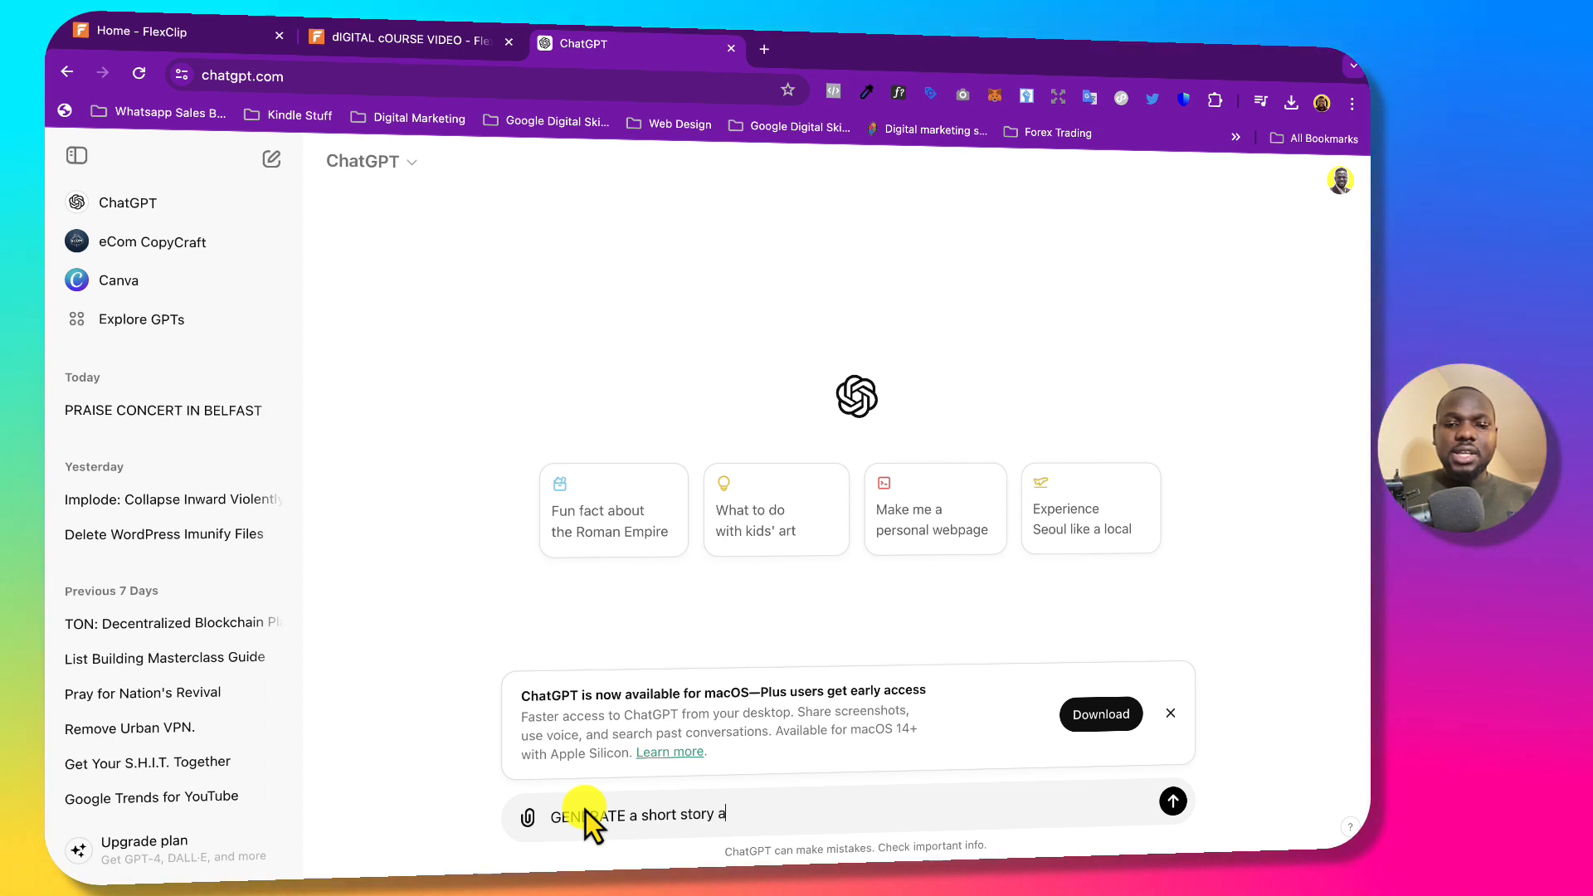
key(BackSpace)
text(to tea)
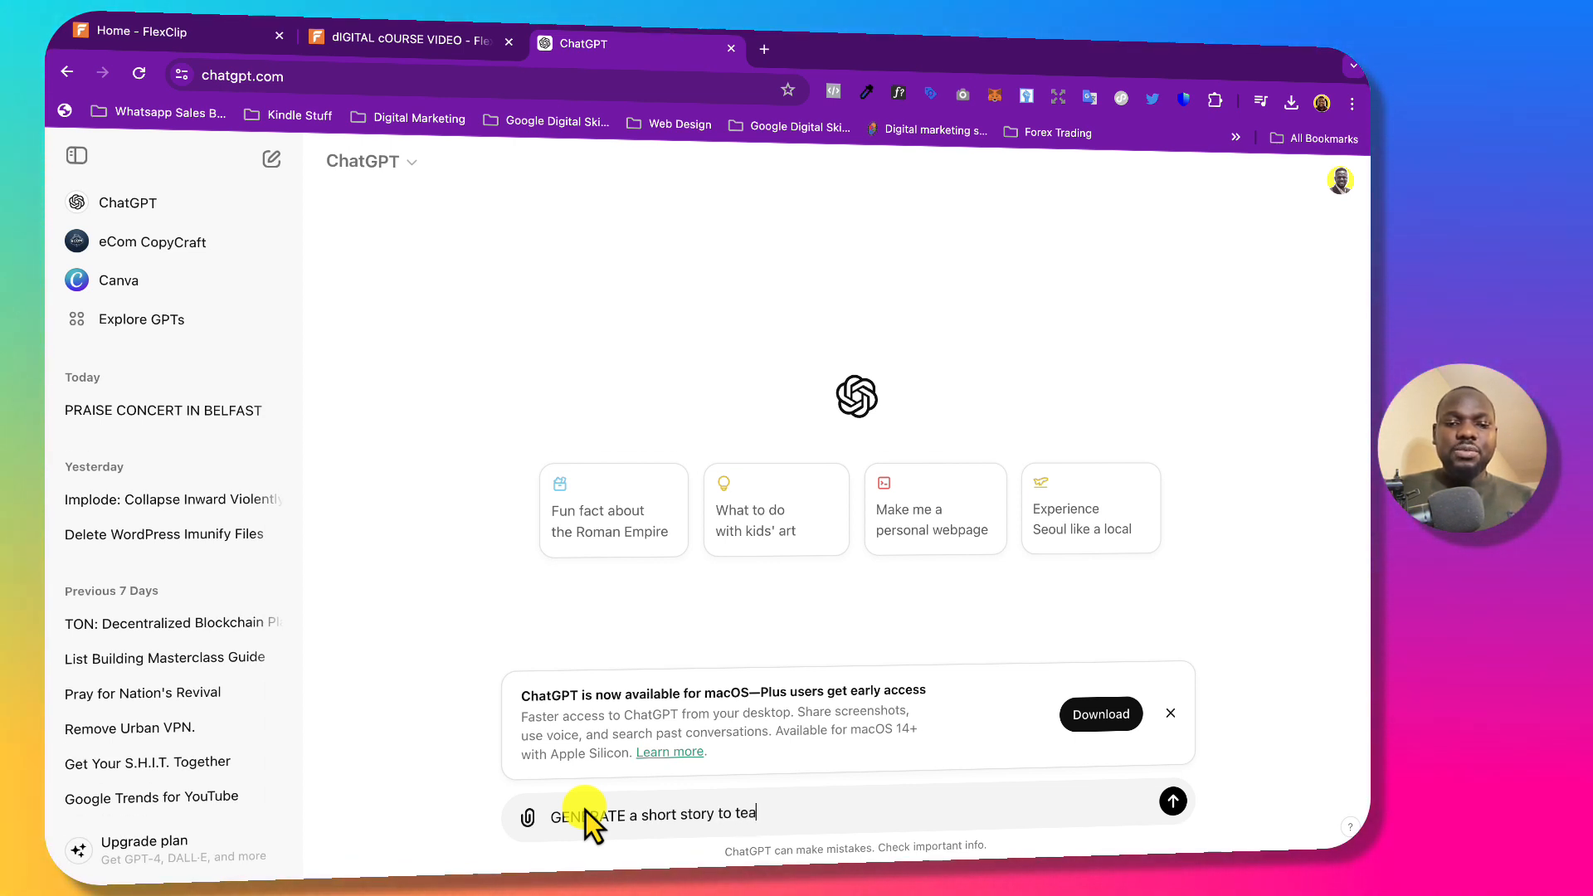
text(ch )
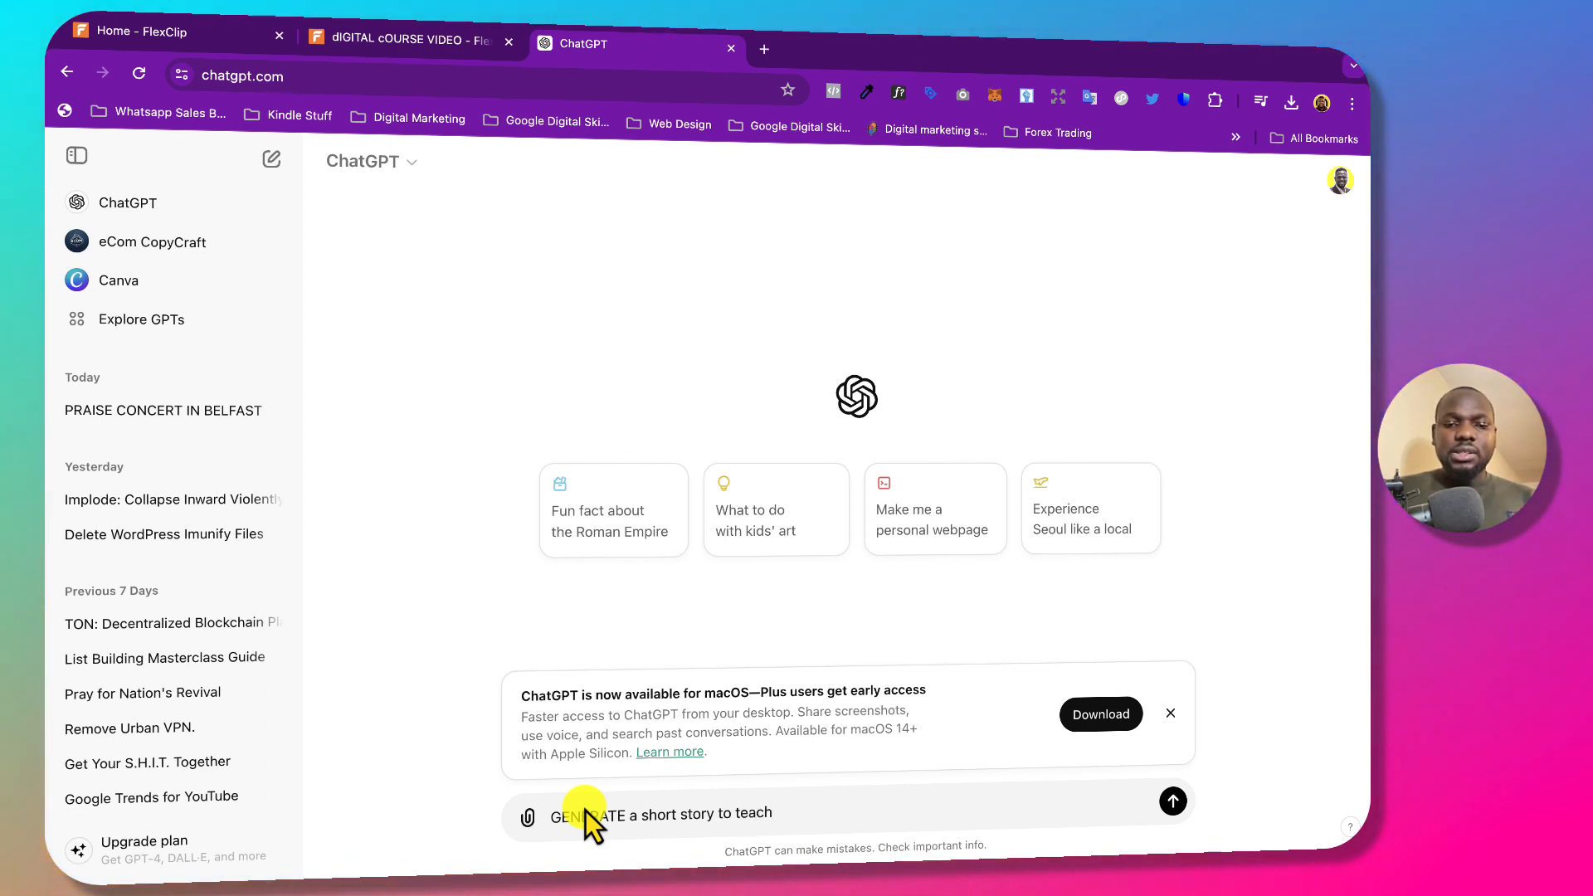
text(marketin)
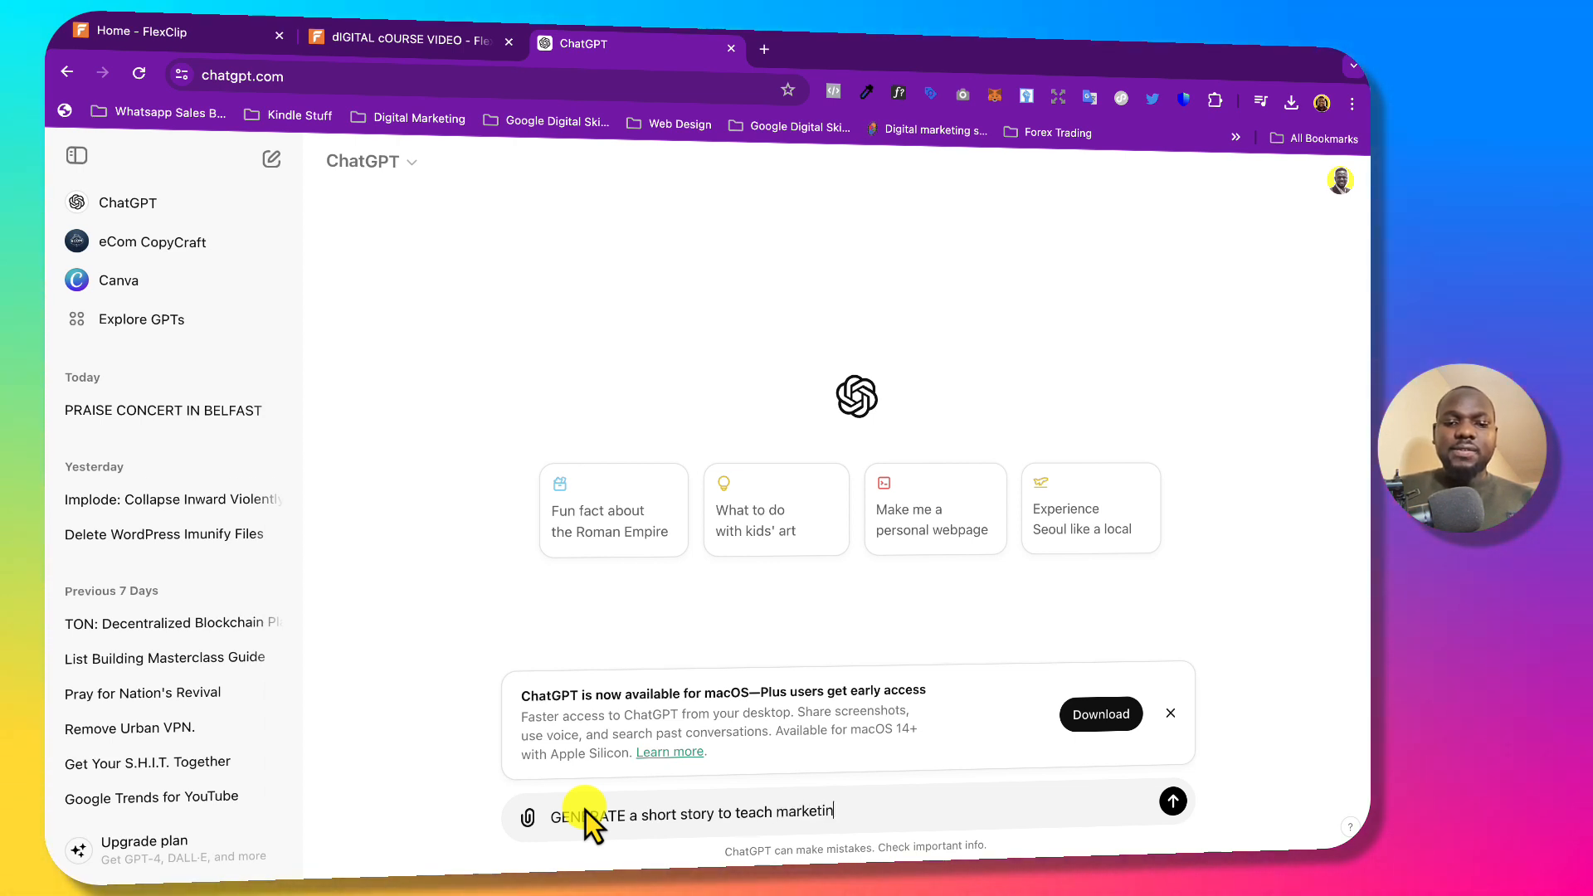
text(g fior)
key(BackSpace)
key(BackSpace)
key(BackSpace)
key(BackSpace)
key(BackSpace)
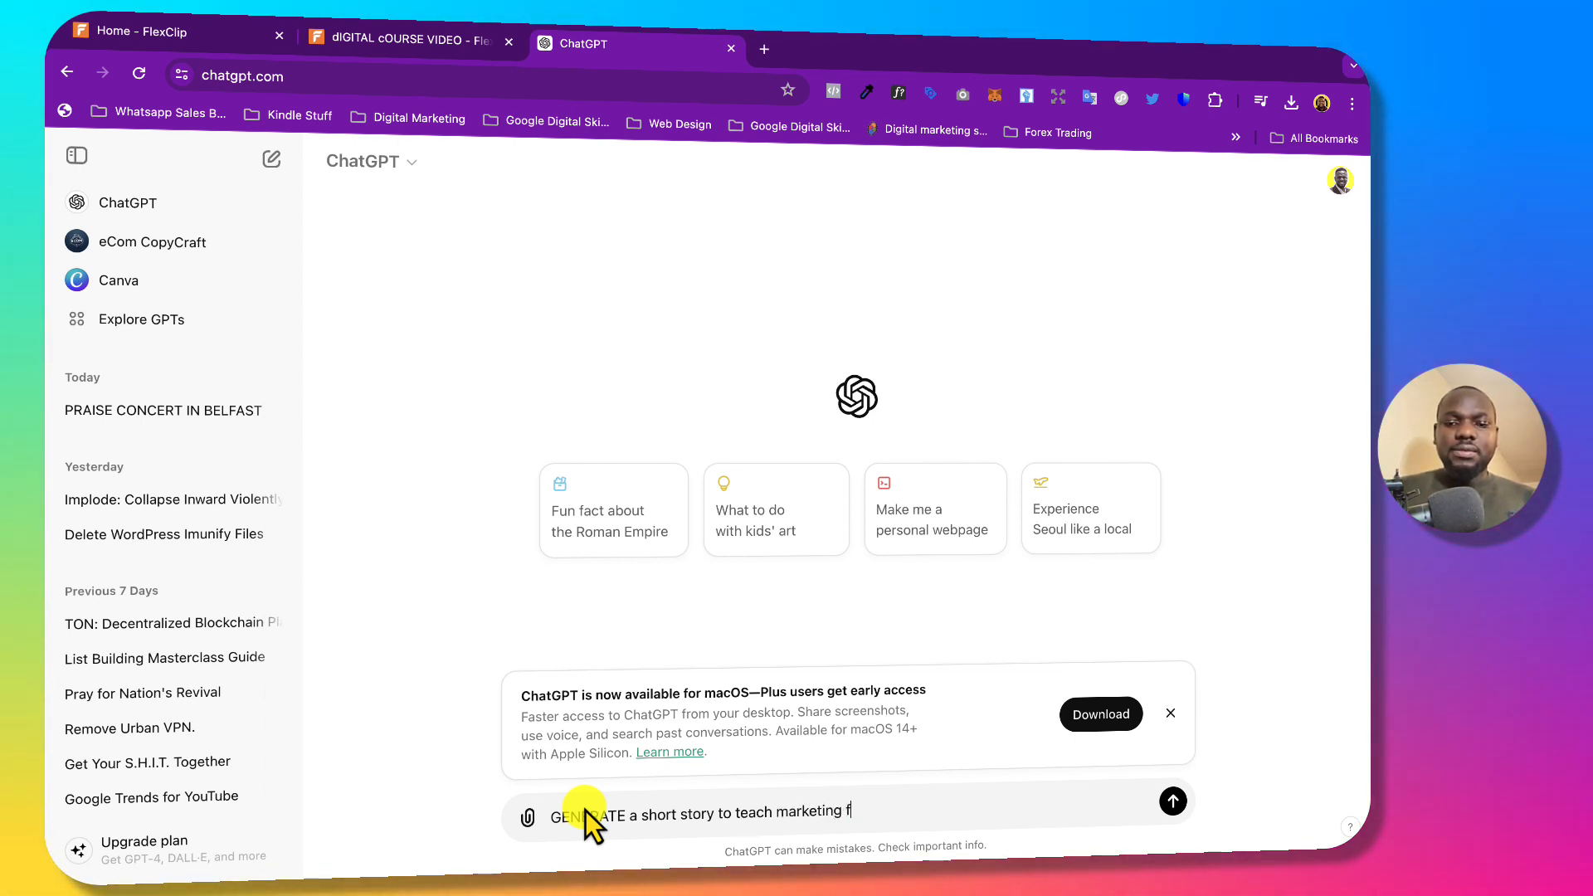
text(for kids. Max of)
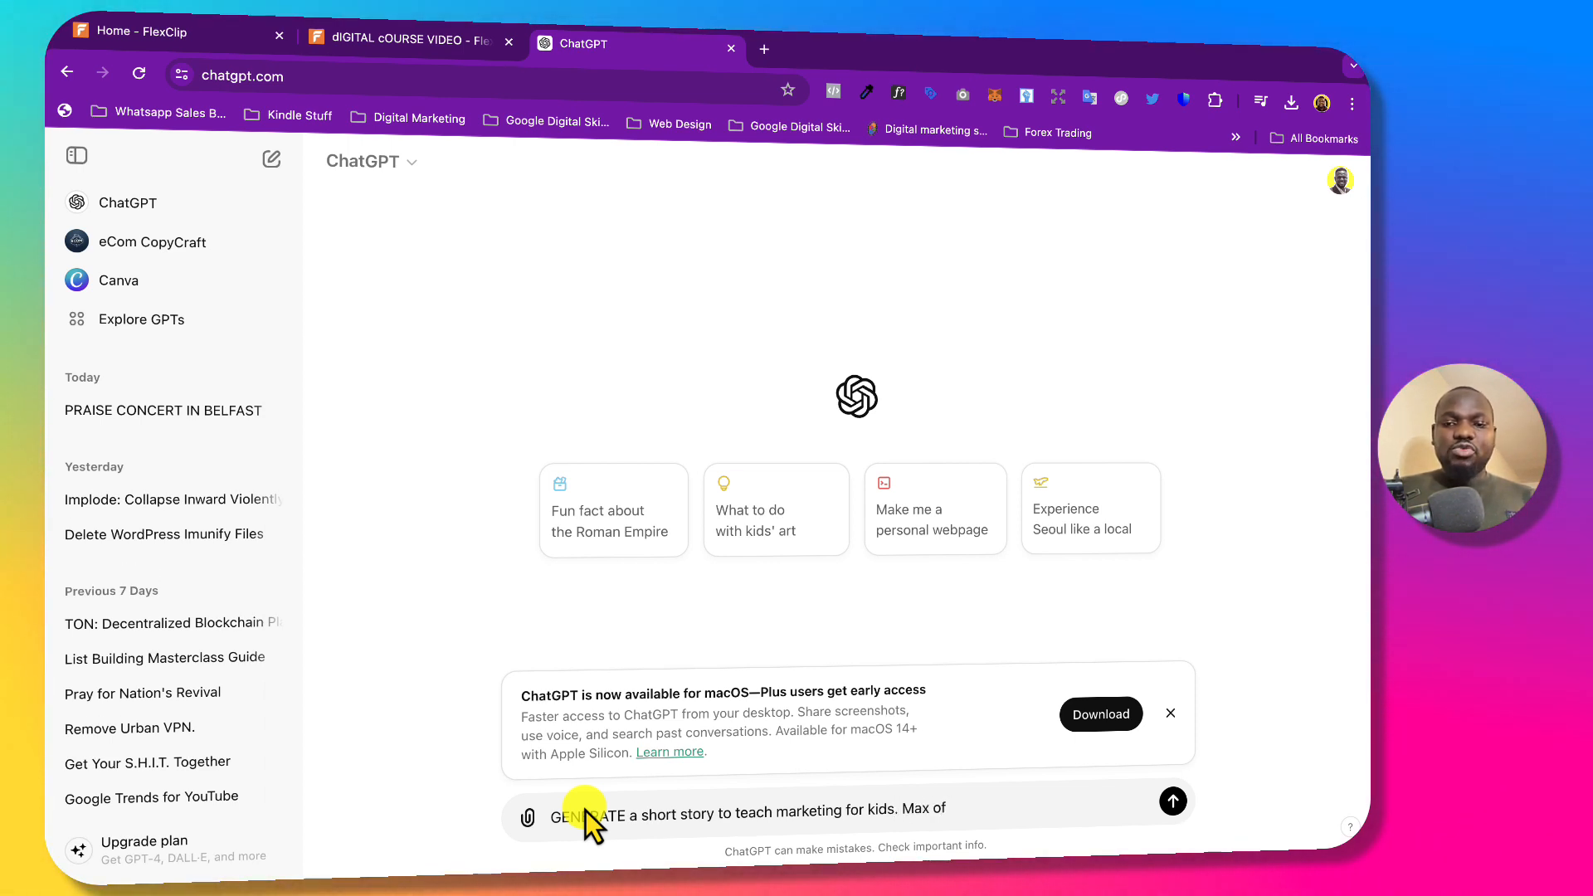
text( 200 char)
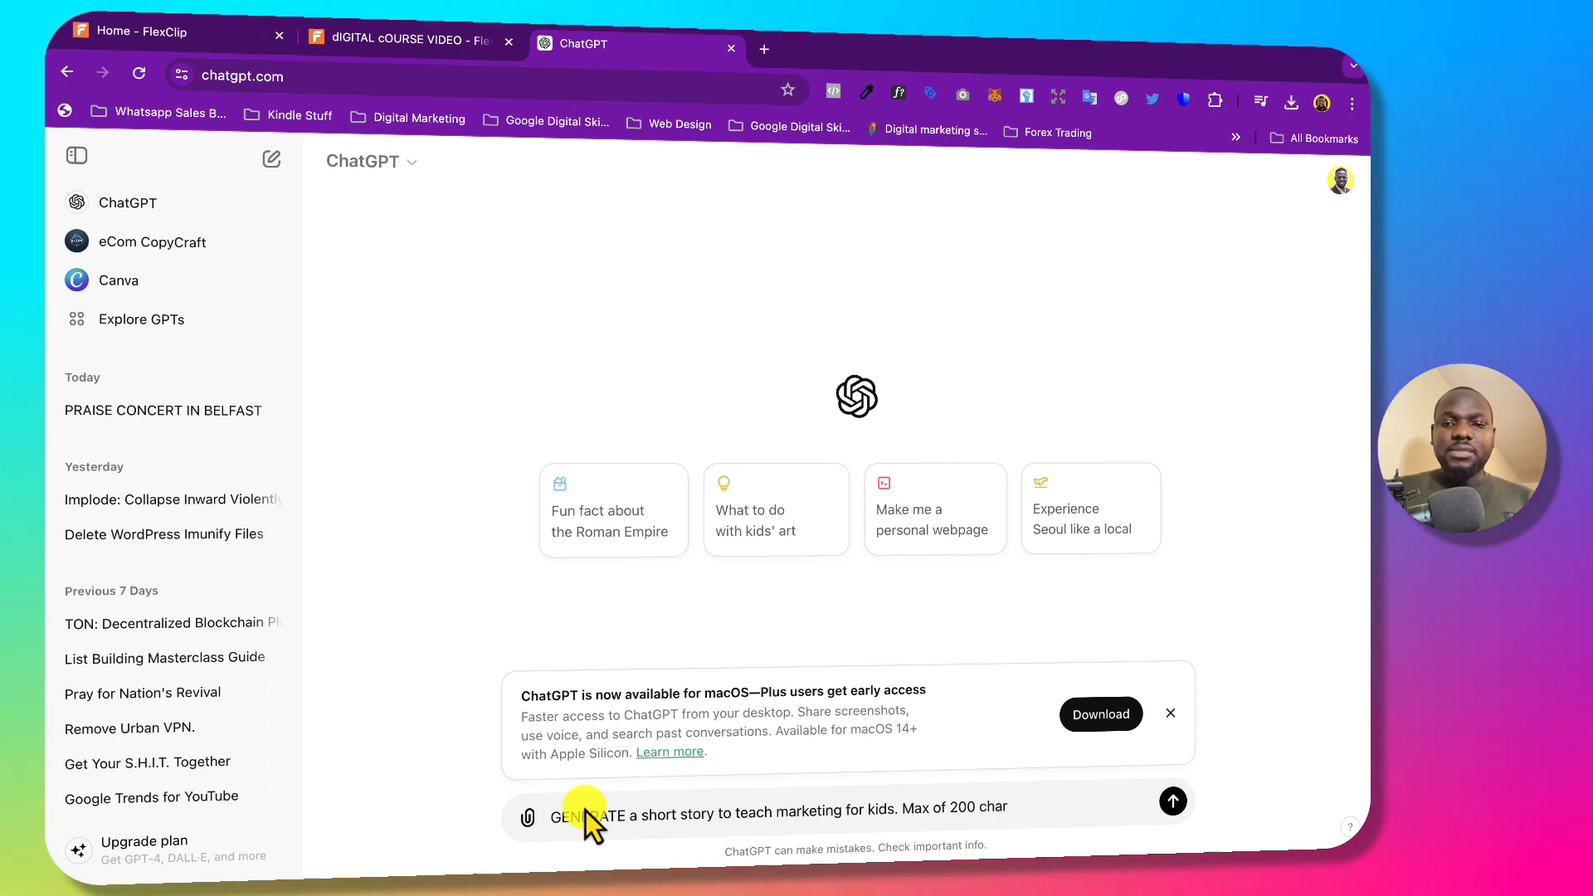
key(BackSpace)
key(BackSpace)
key(BackSpace)
key(BackSpace)
text(words)
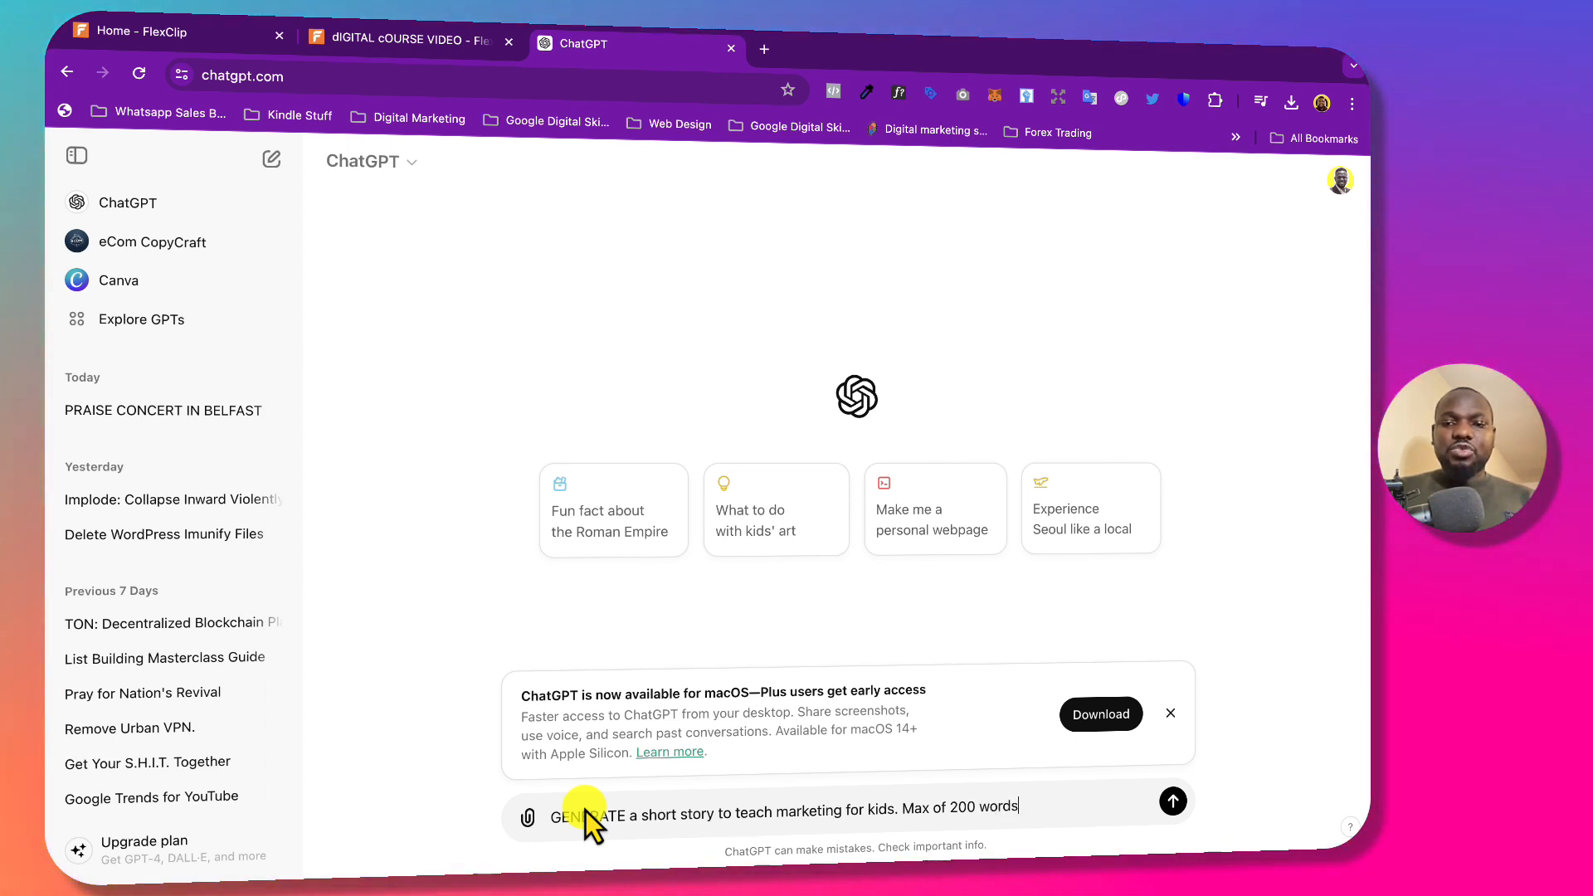
key(Return)
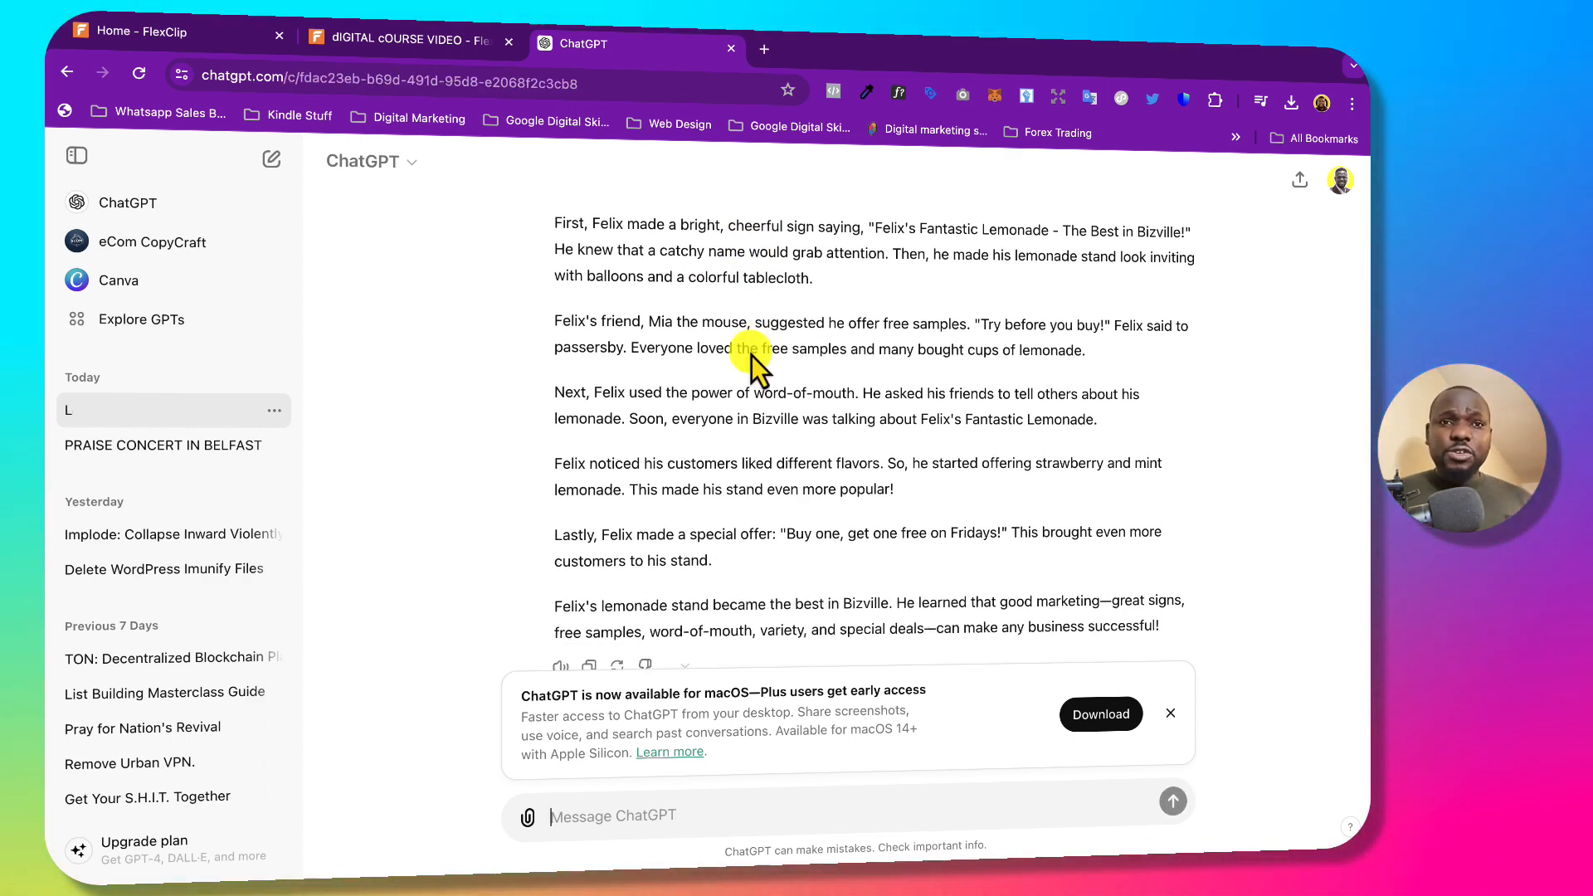
Select the Felix story from 'Once upon a time' to its last line and copy it.
scroll(750, 356, up, 4)
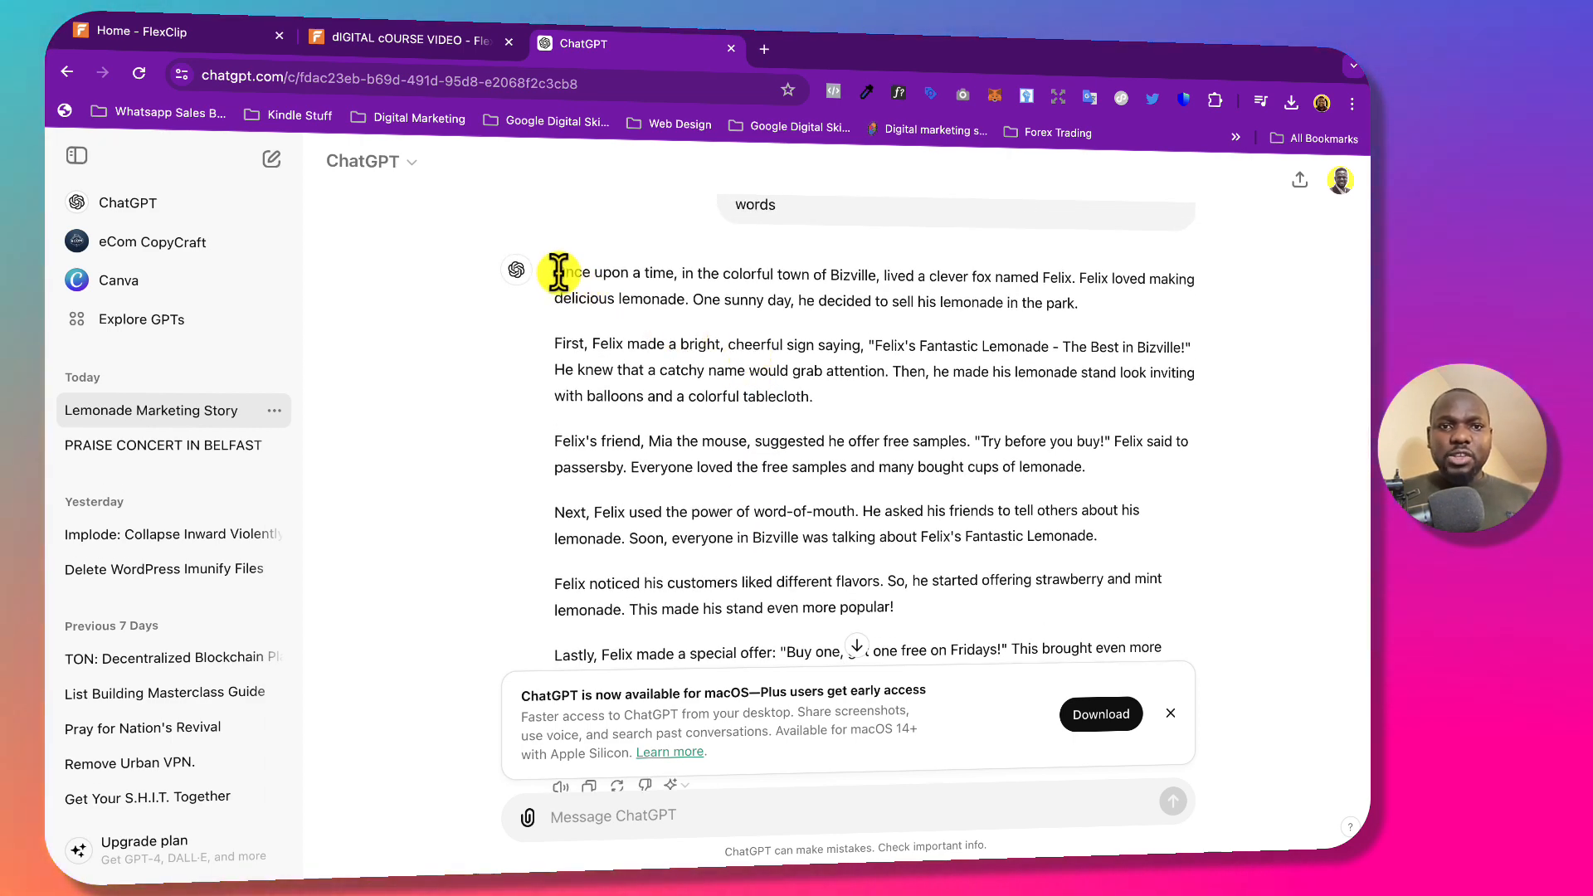
drag(557, 272, 1205, 583)
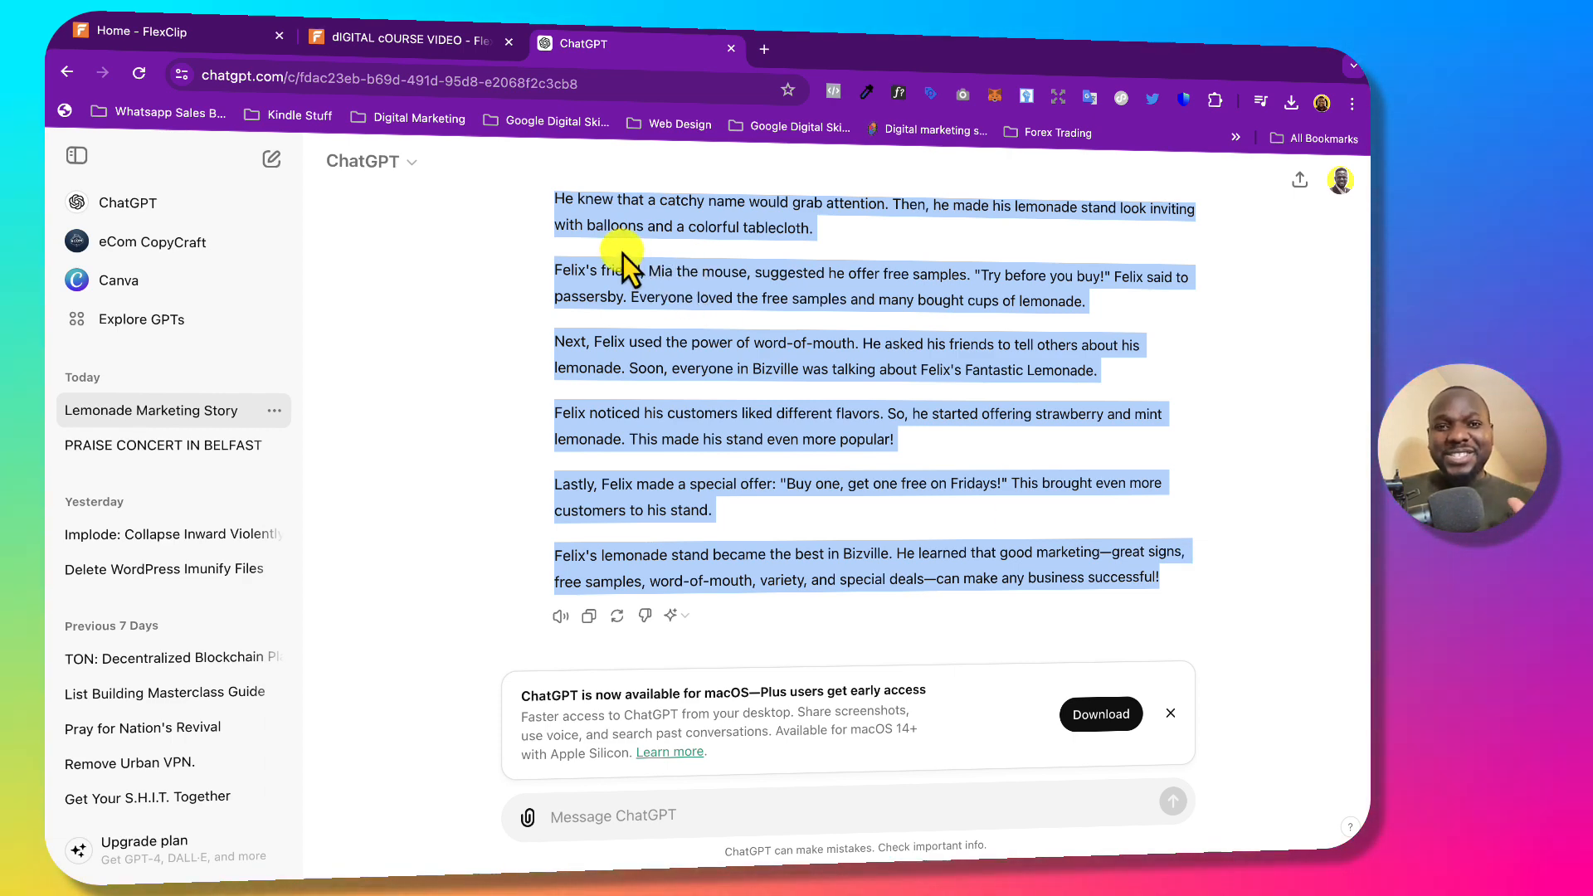
Paste the Felix lemonade story into FlexClip's AI Text To Speech text box.
click(400, 43)
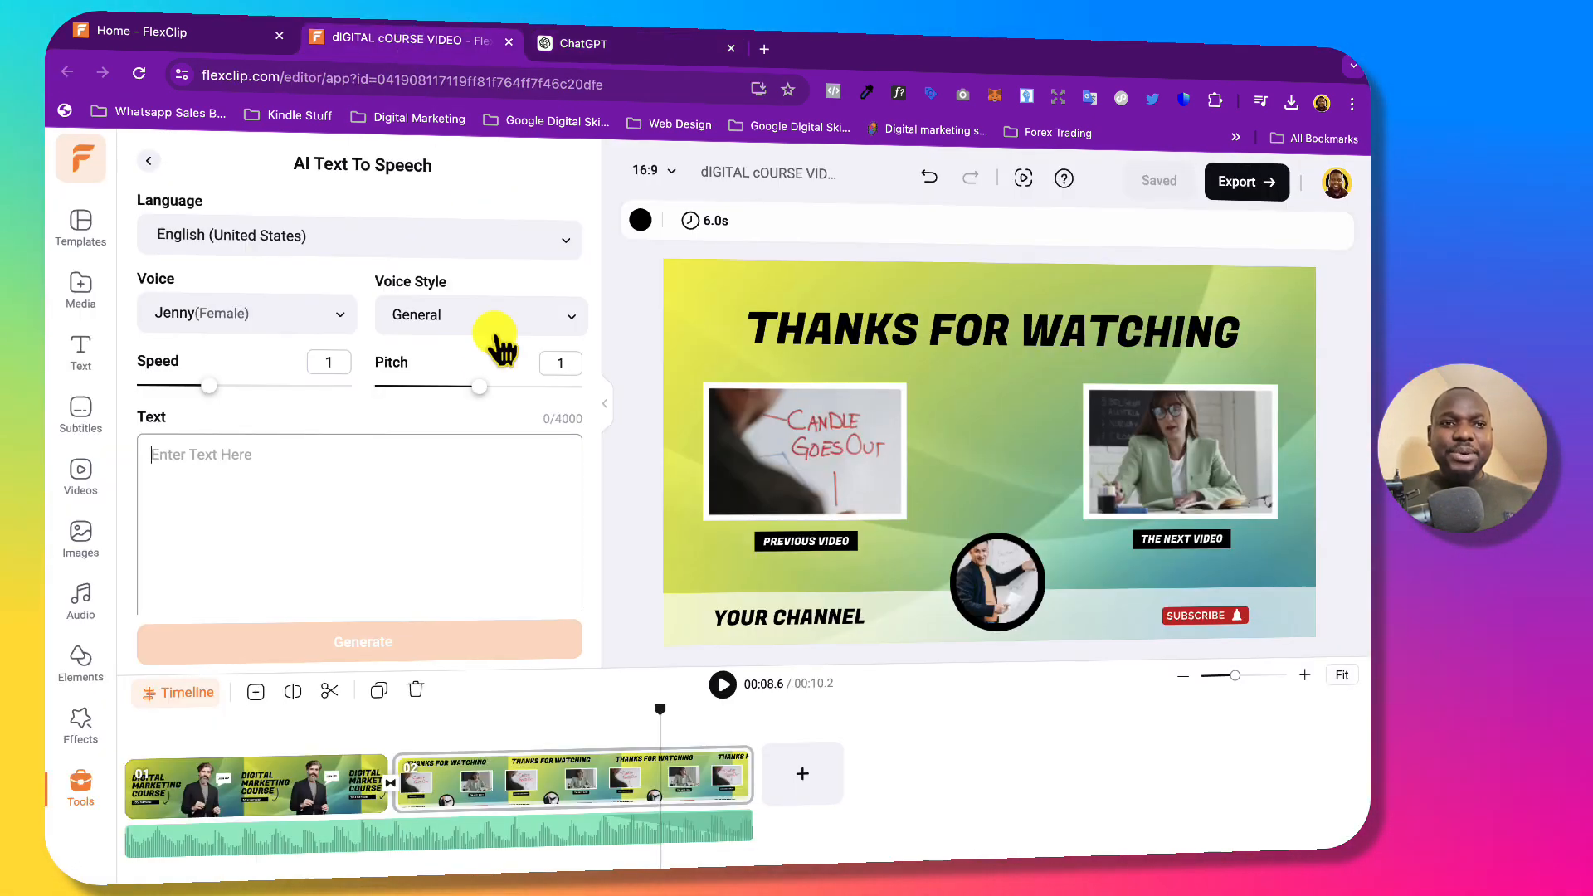
key(ctrl+v)
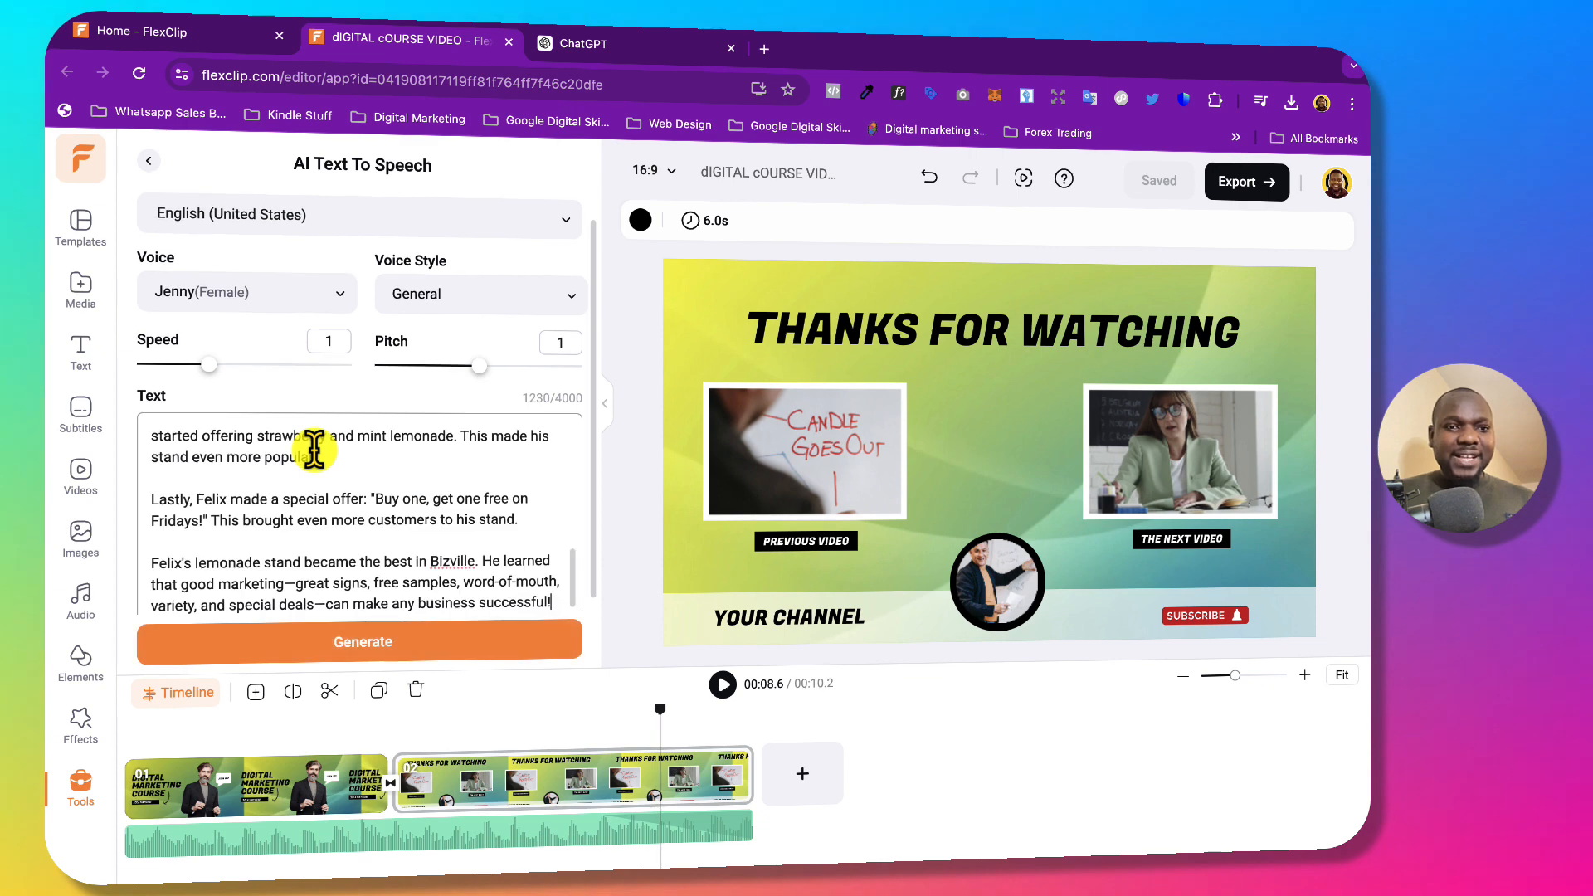
scroll(339, 507, up, 10)
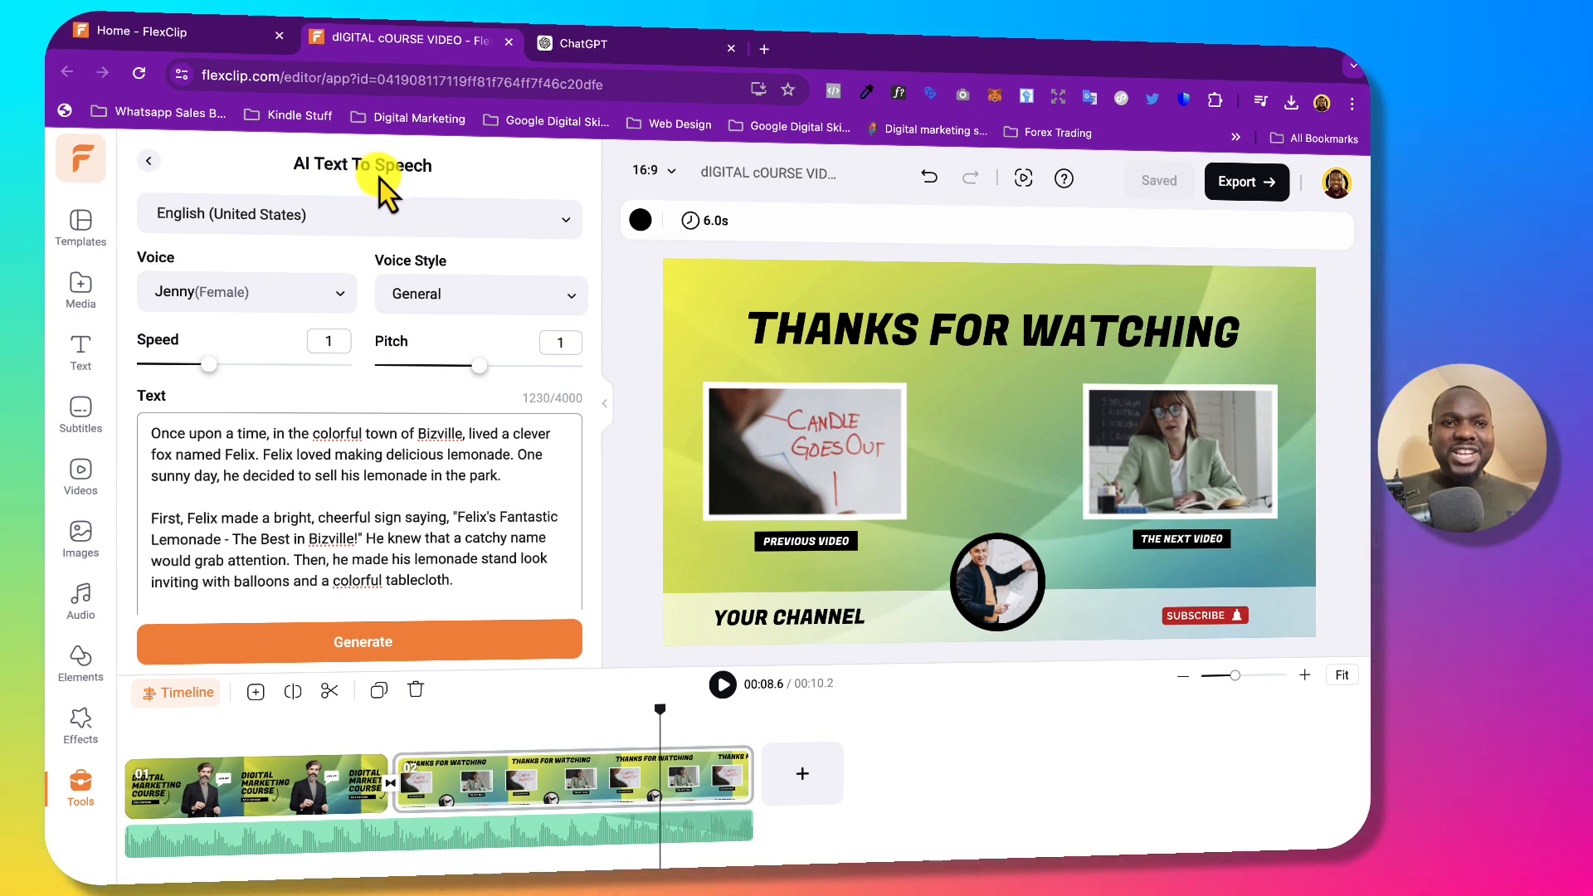
Preview Jenny and Andrew, choose Andrew Multilingual (Male), and keep the General style.
click(285, 297)
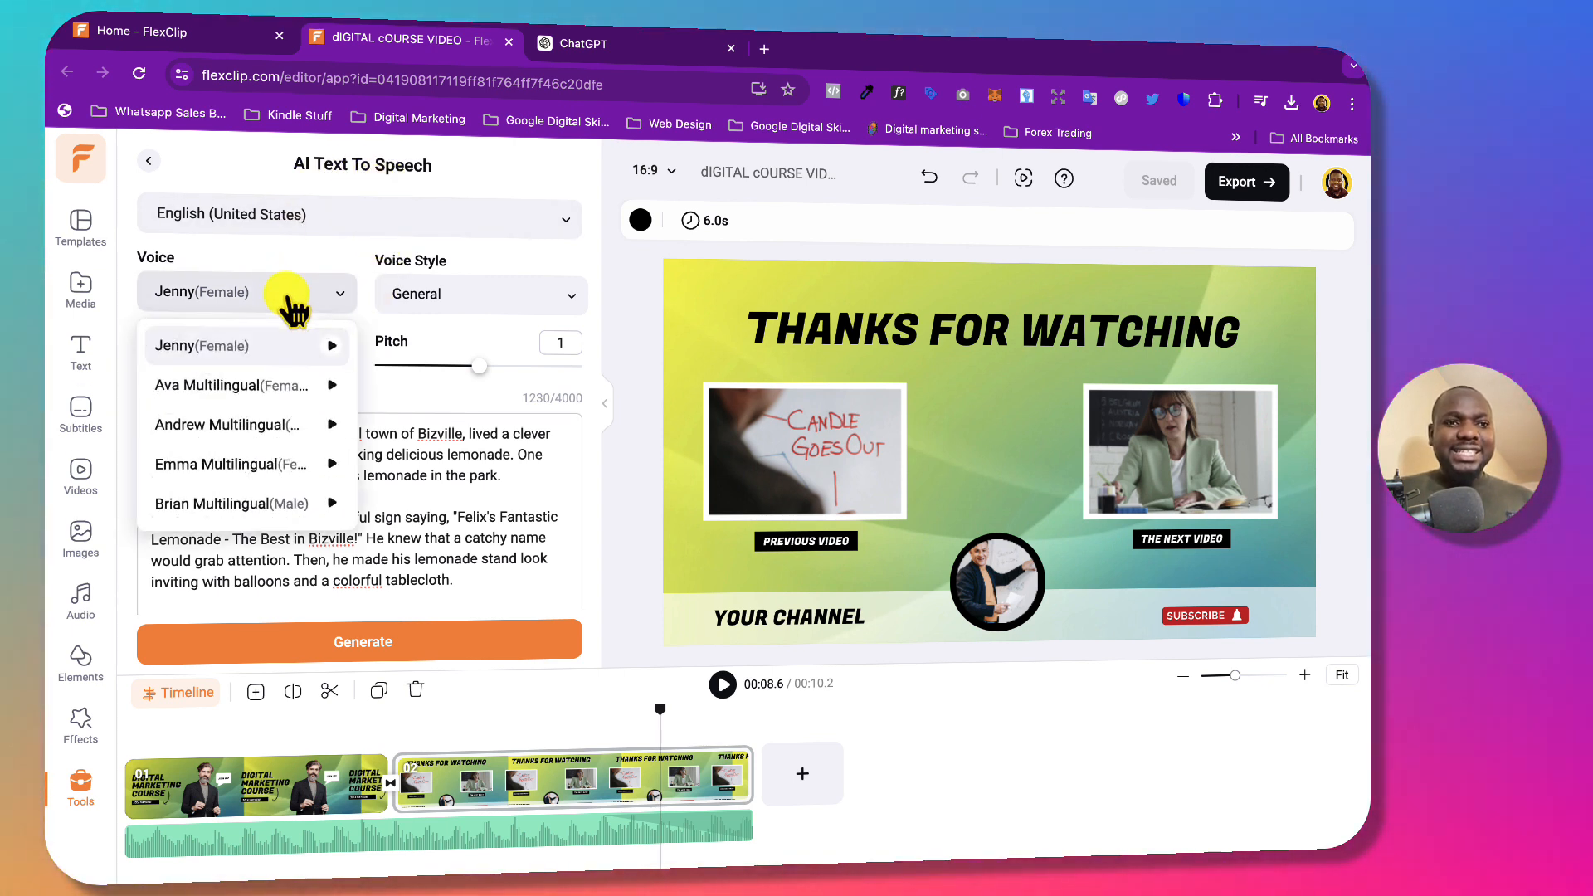
click(332, 346)
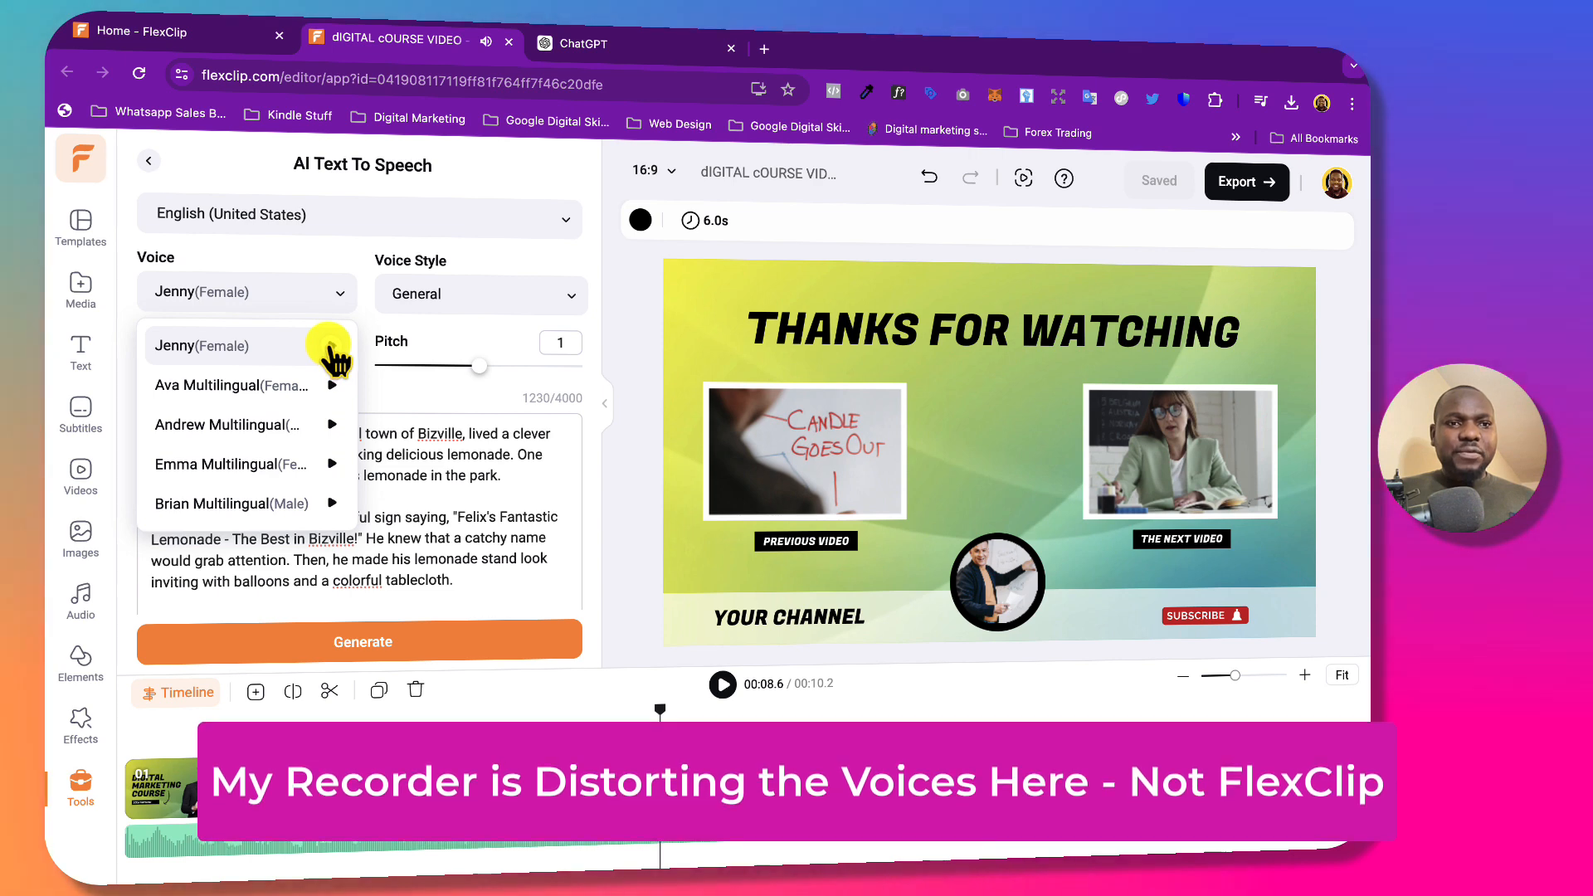
click(331, 424)
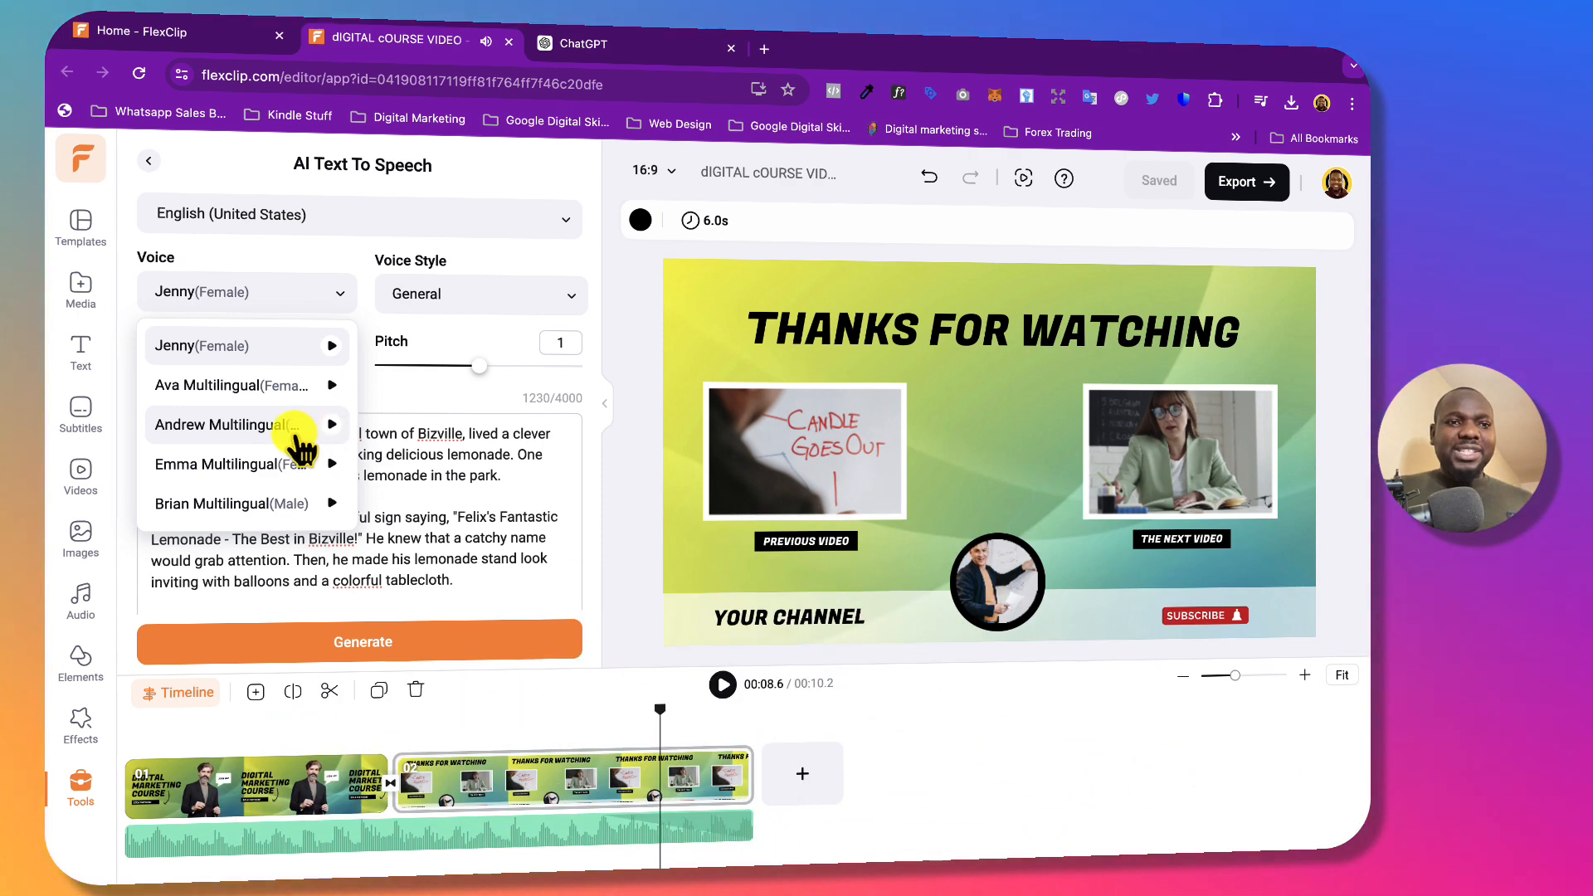
click(253, 424)
click(469, 295)
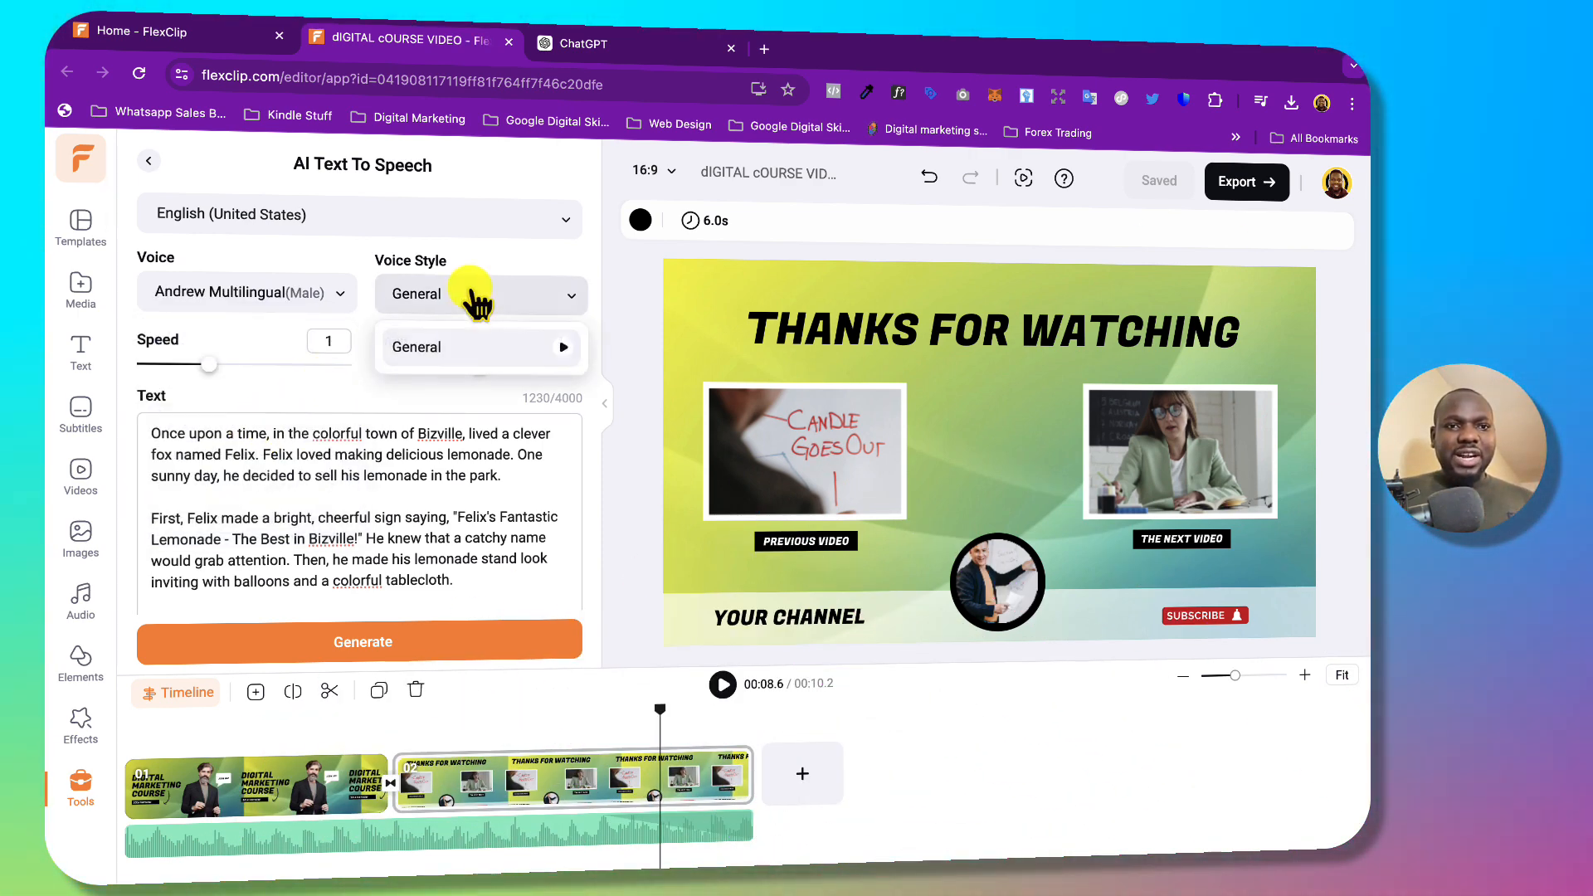
click(471, 294)
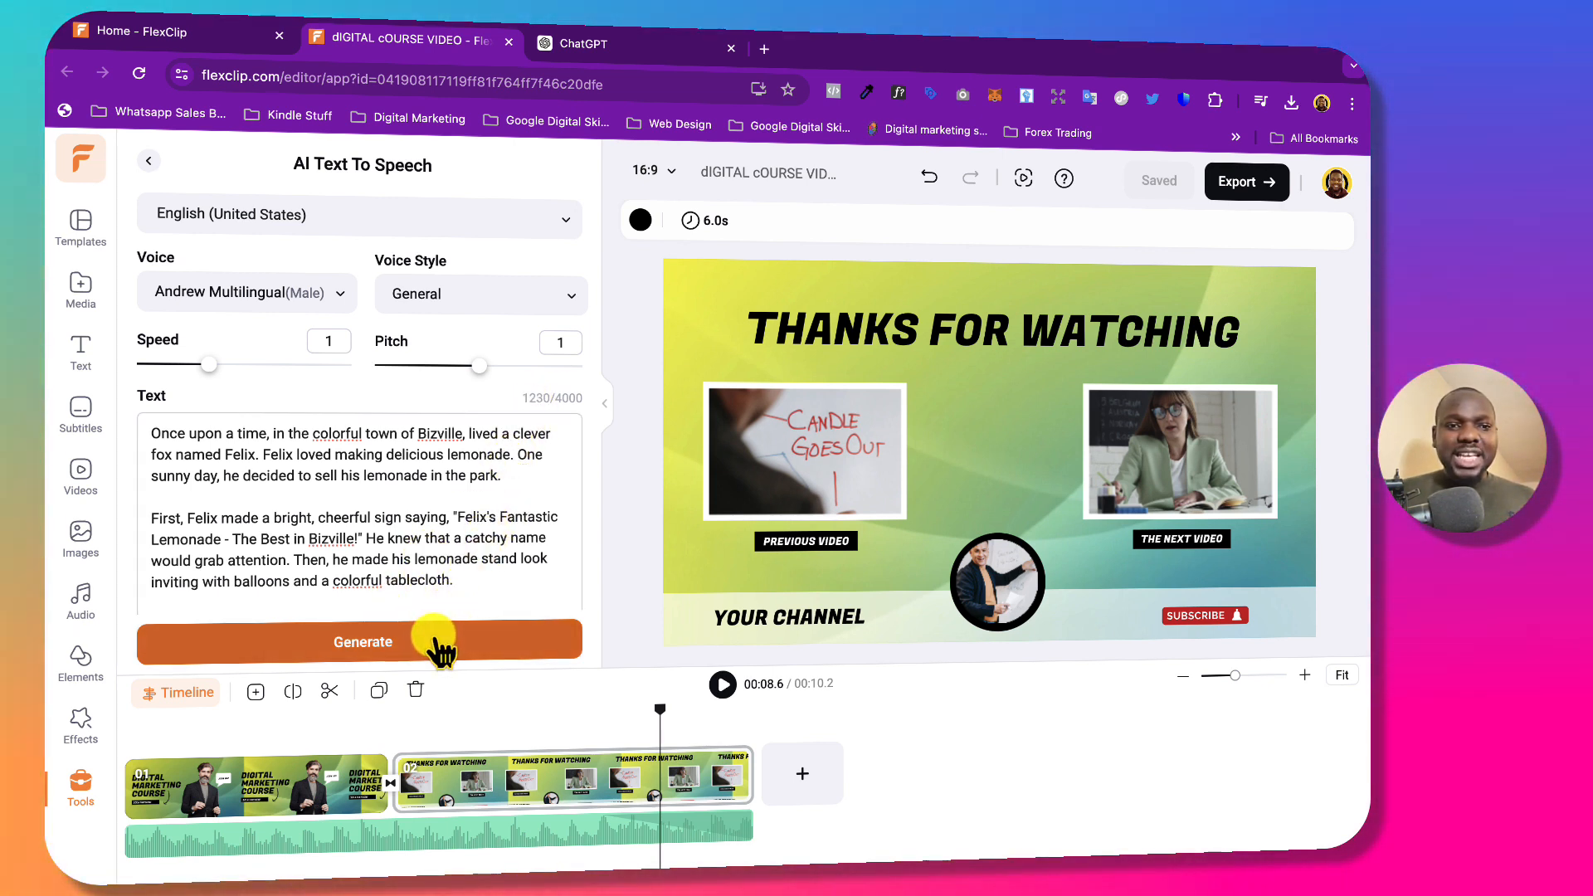
Generate the 1:23 Felix lemonade voiceover and play back its first few seconds.
click(437, 644)
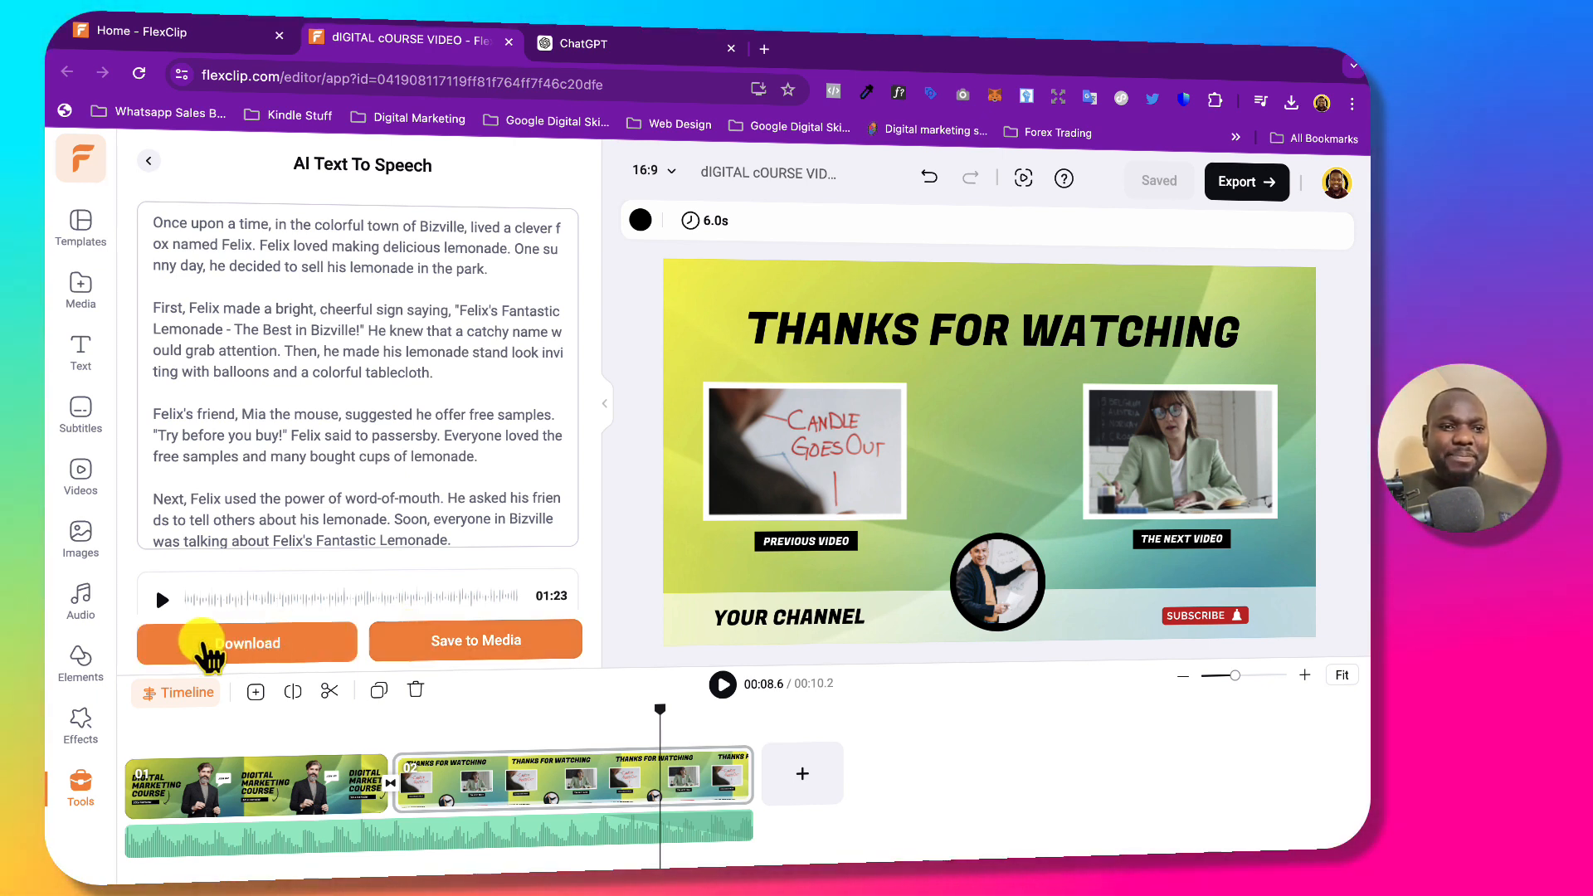
click(162, 599)
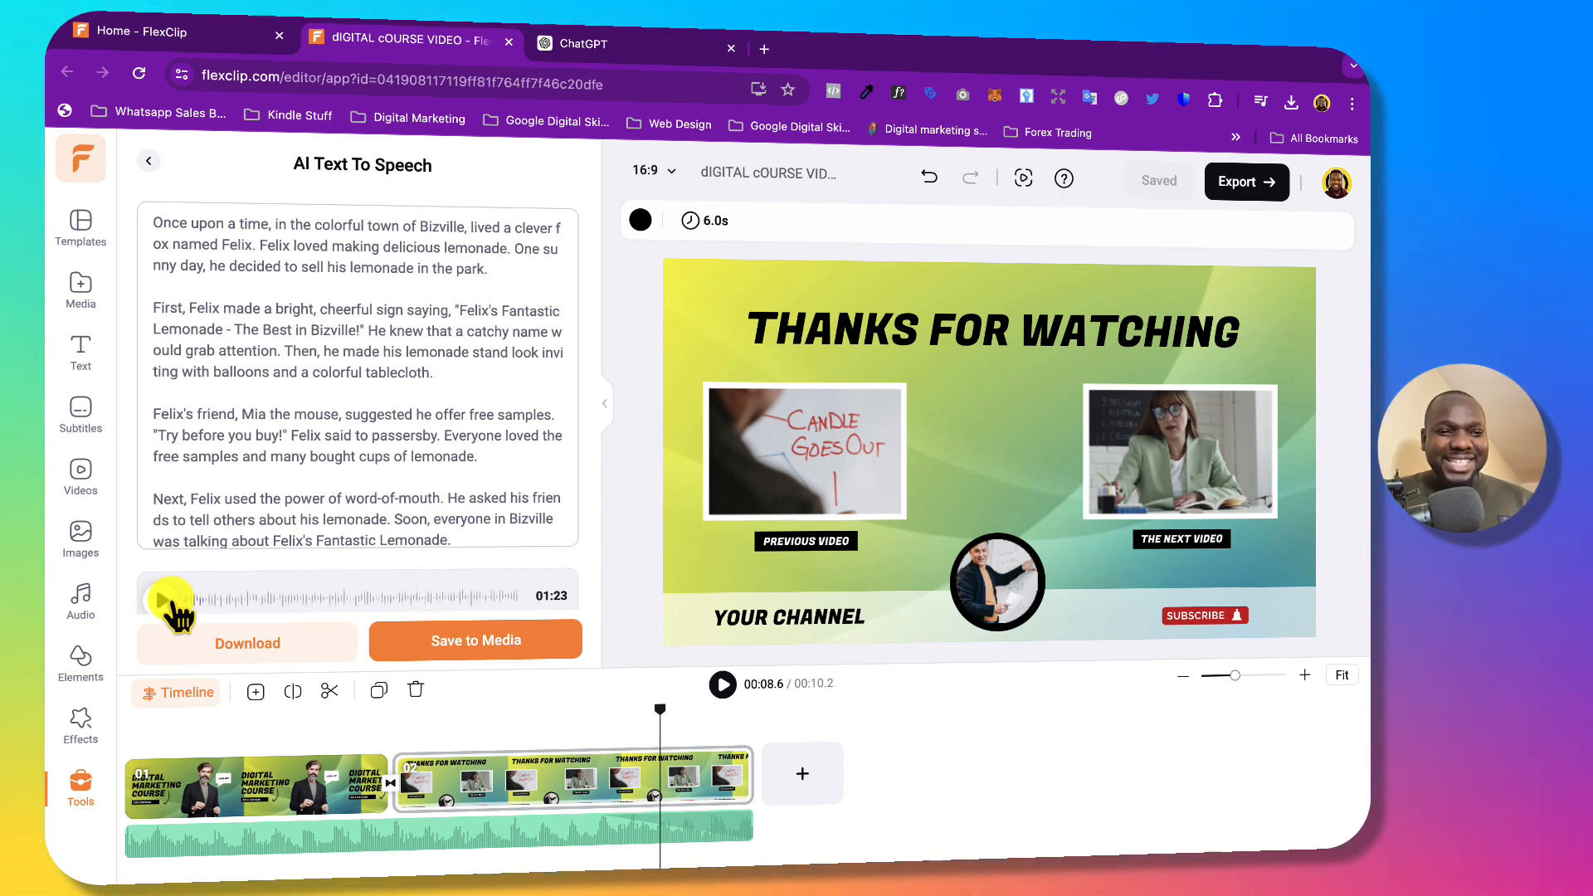
click(170, 600)
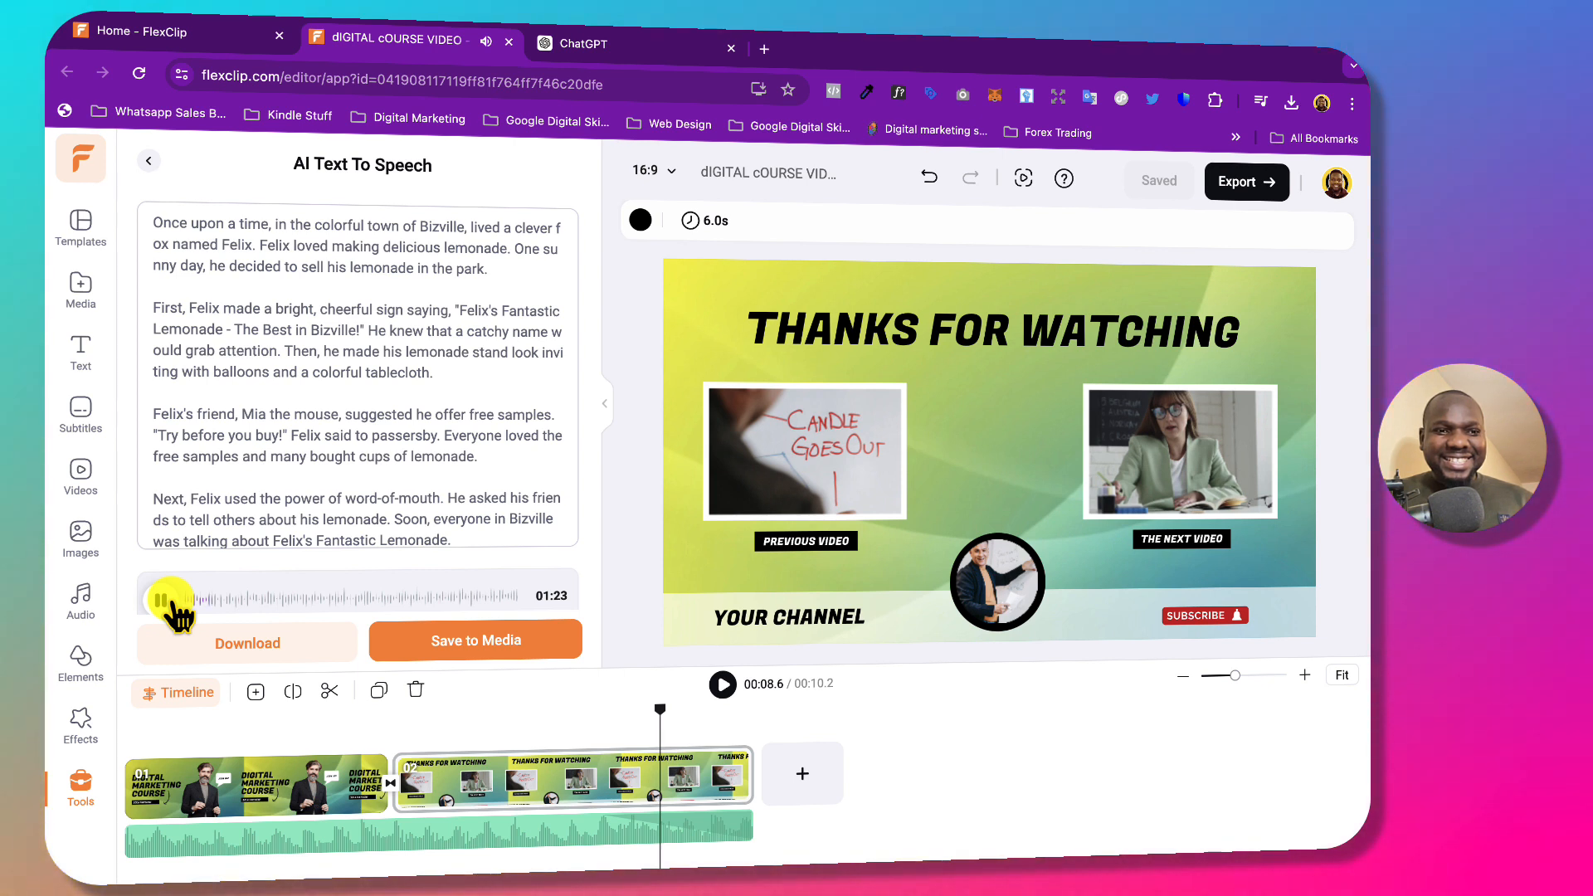
click(170, 600)
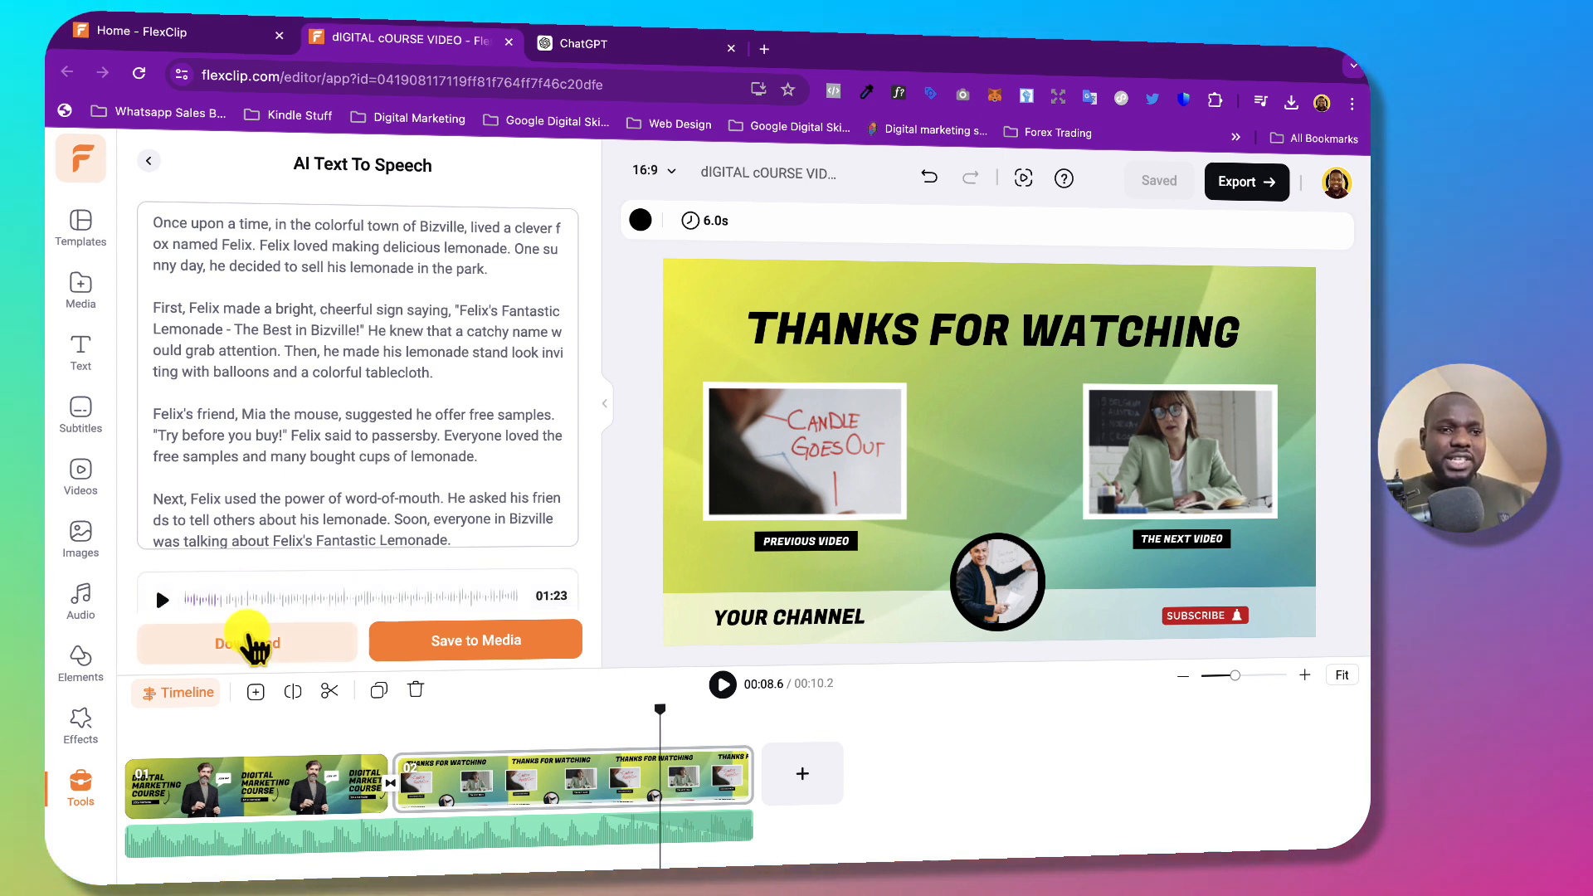
Download the voiceover to Downloads as 'Marketing lessons for kids.mp3'.
click(267, 654)
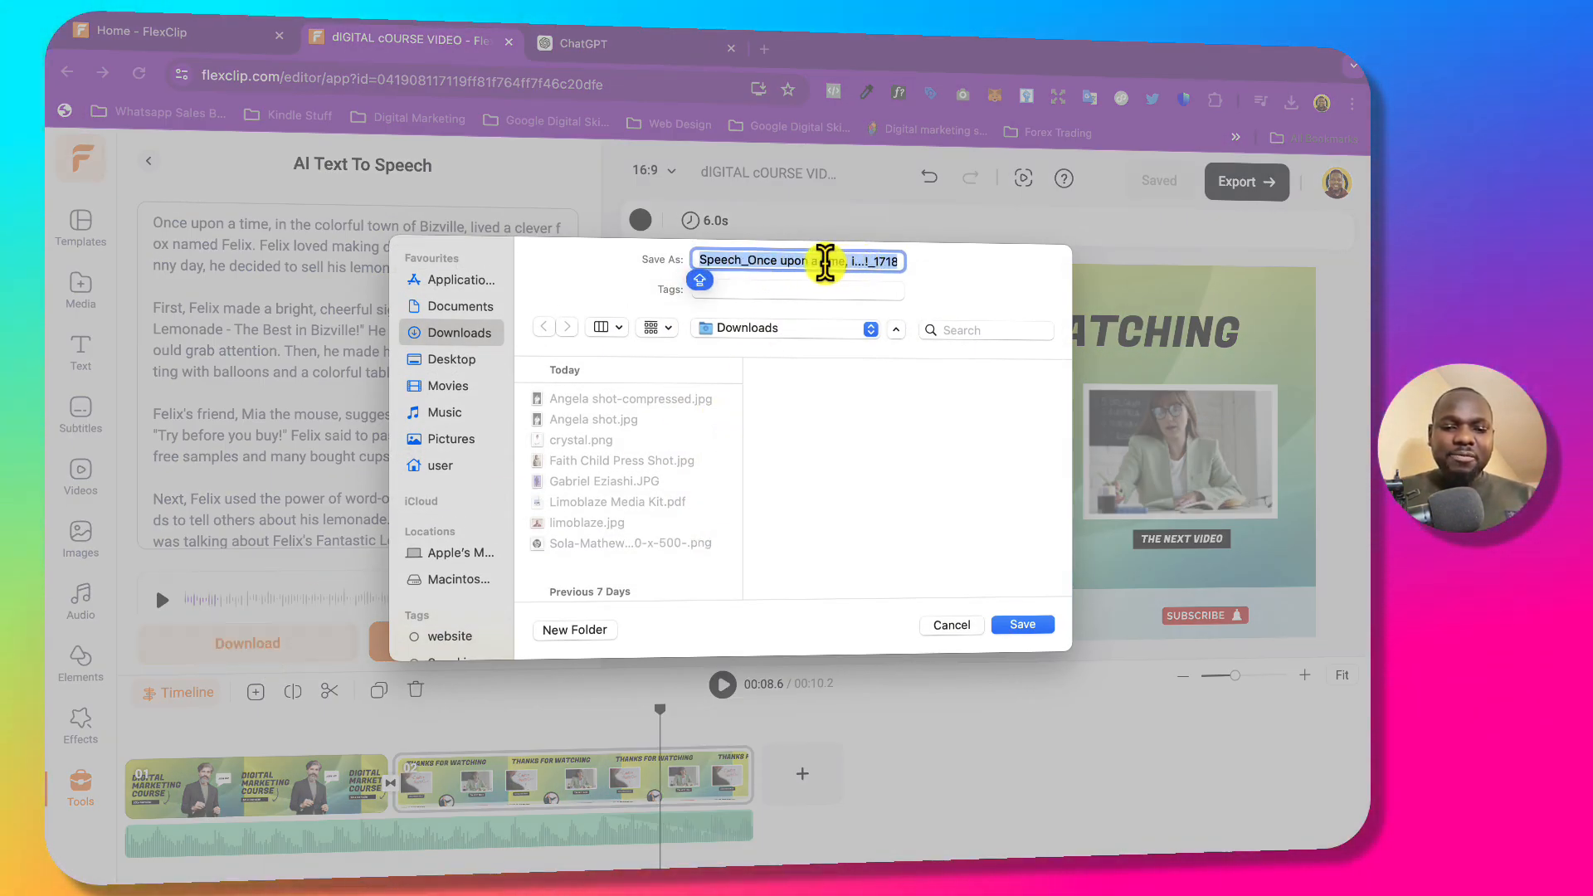
text(Mar)
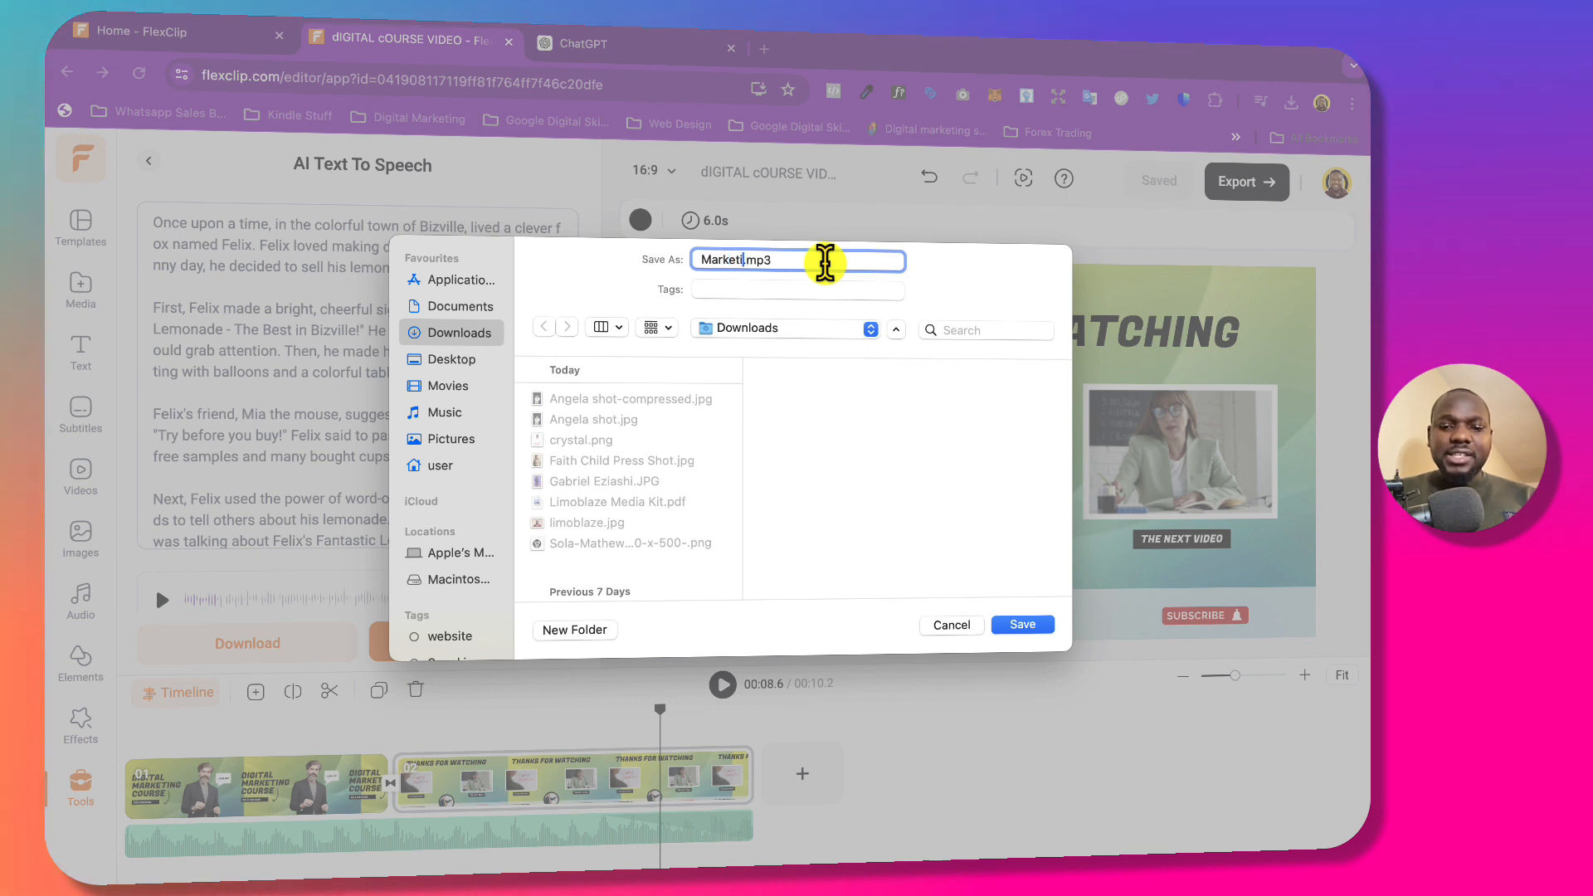
text(keting less)
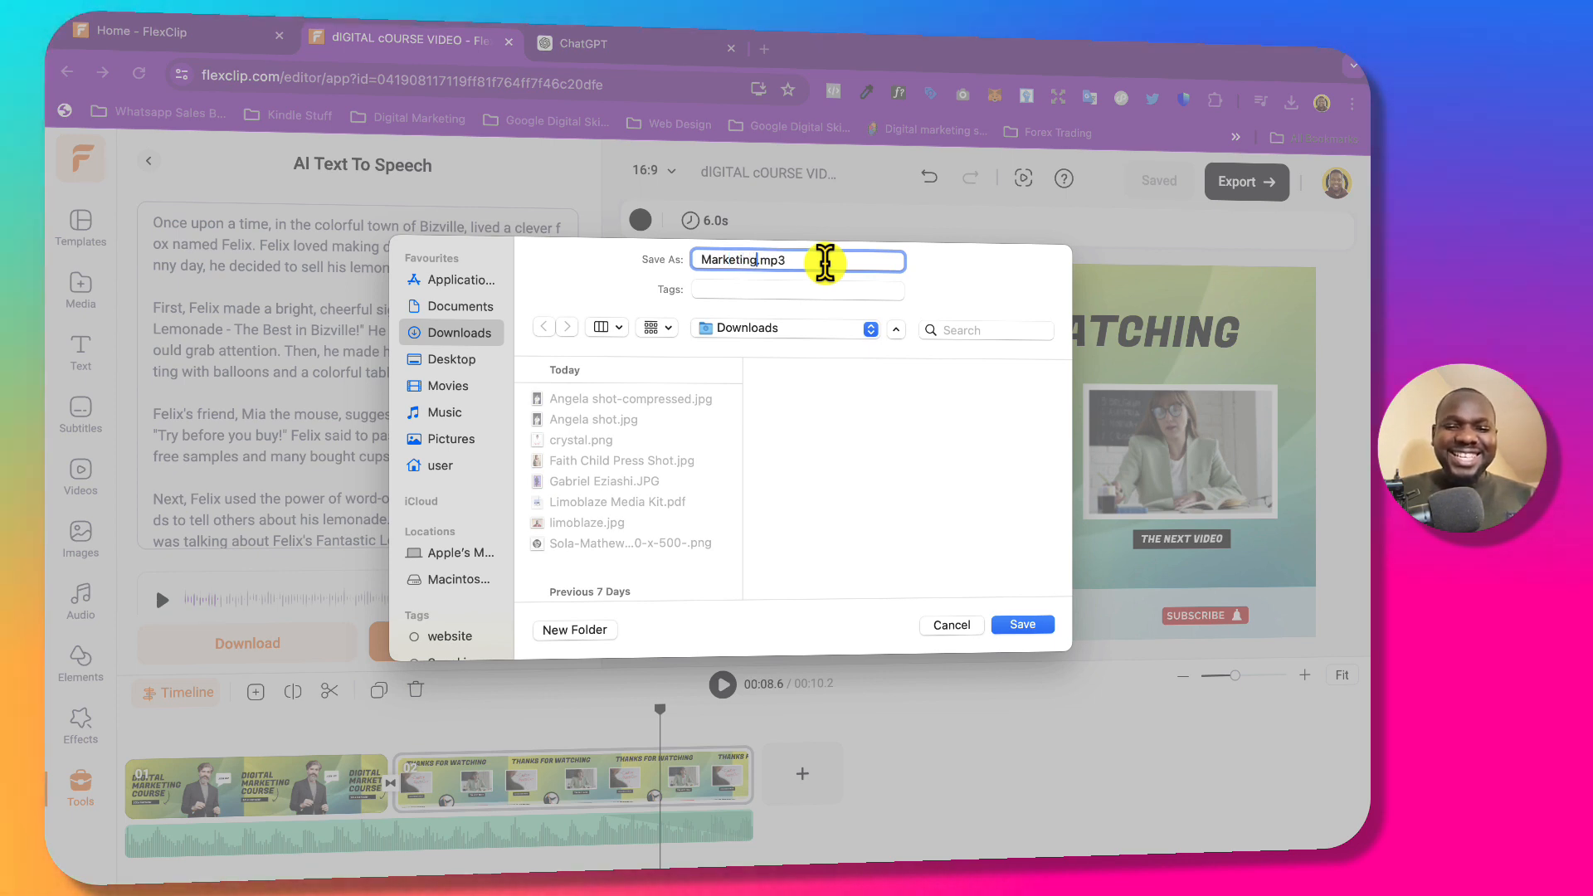
text(ons for)
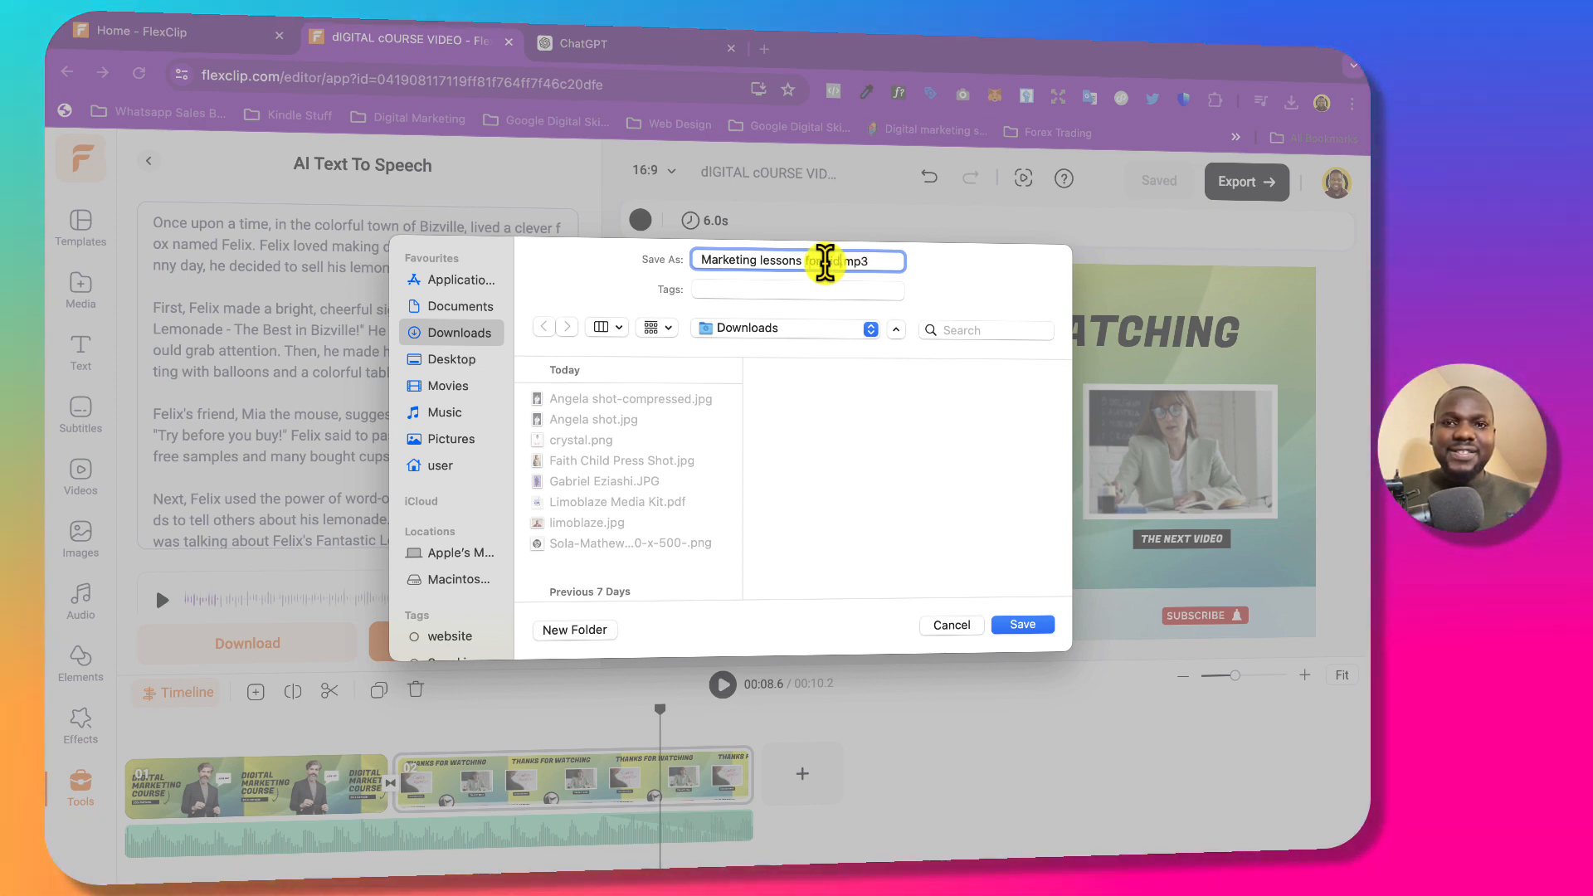
text( kids)
click(1015, 626)
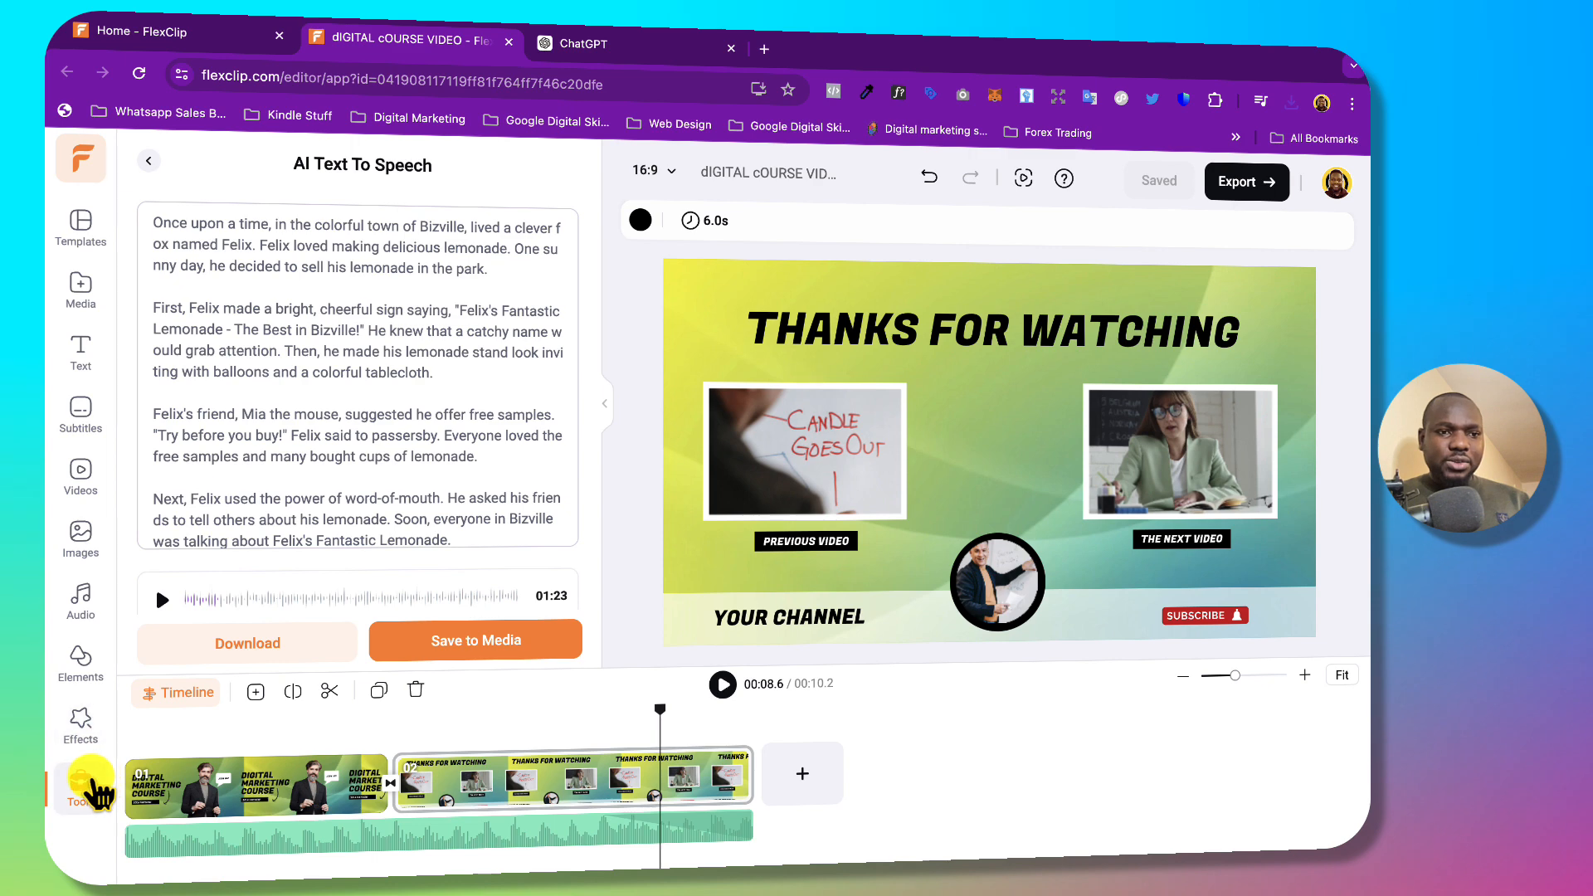
Back out of text to speech to the AI-Powered Tools list and open AI Video Generator.
scroll(285, 539, down, 5)
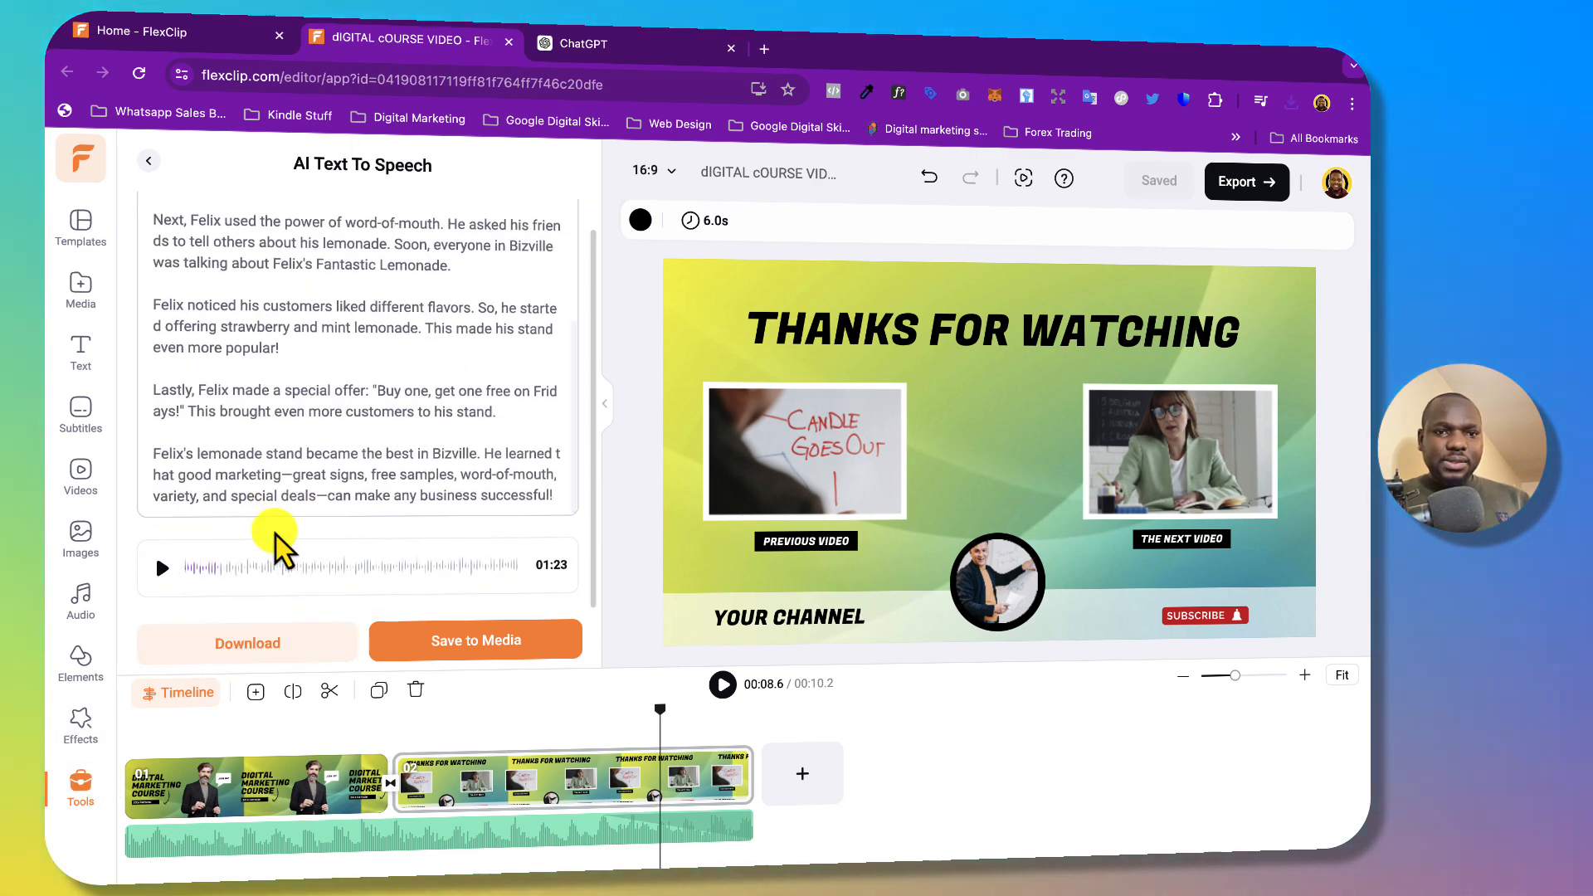
scroll(462, 373, up, 10)
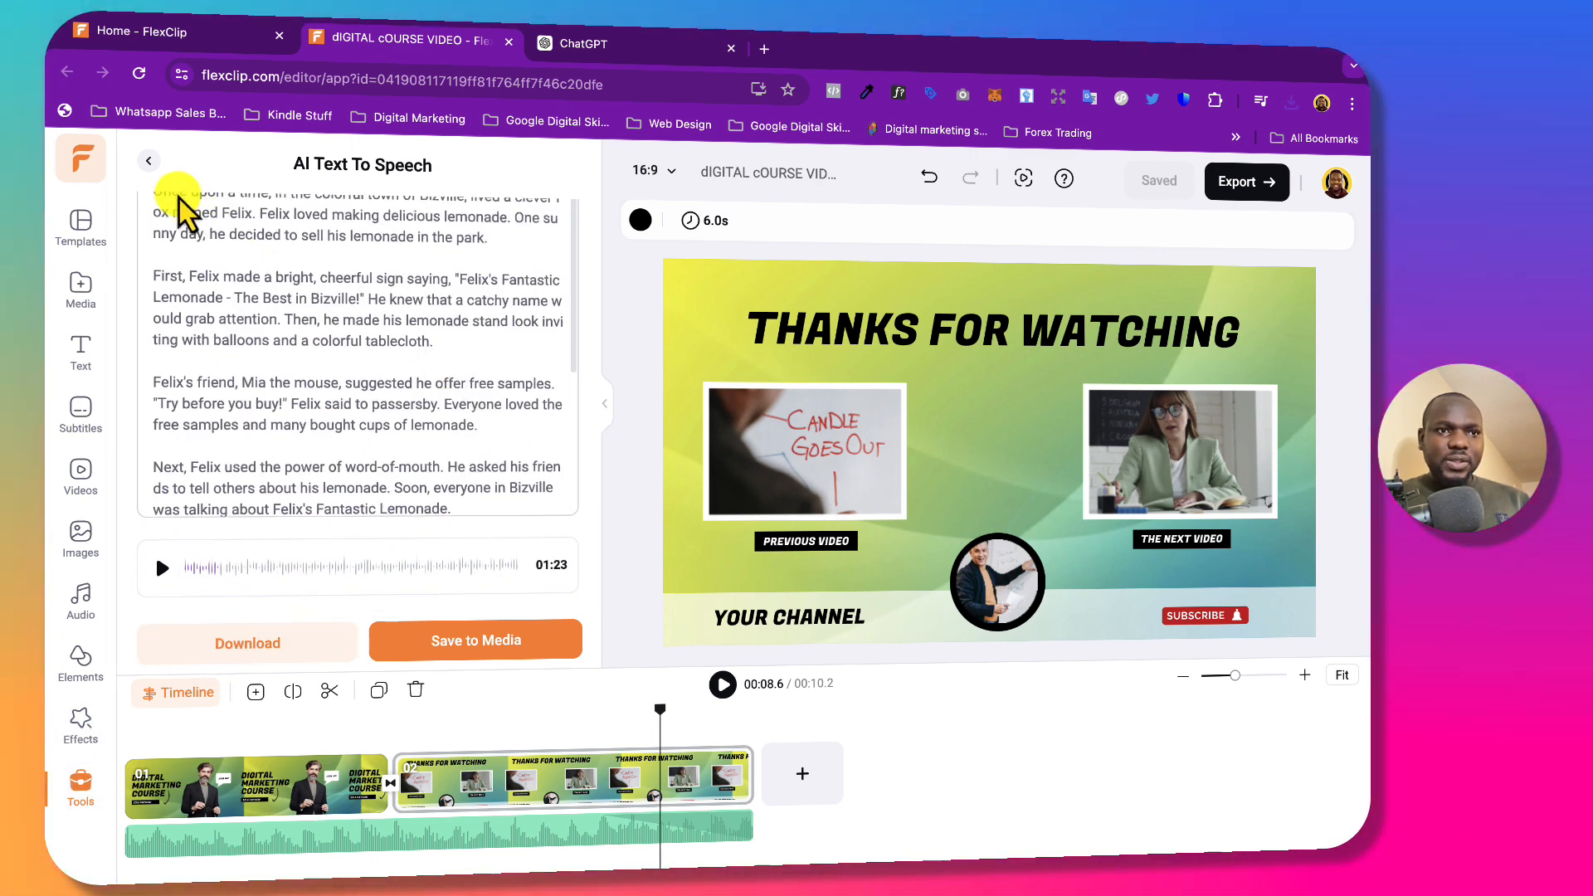
click(149, 160)
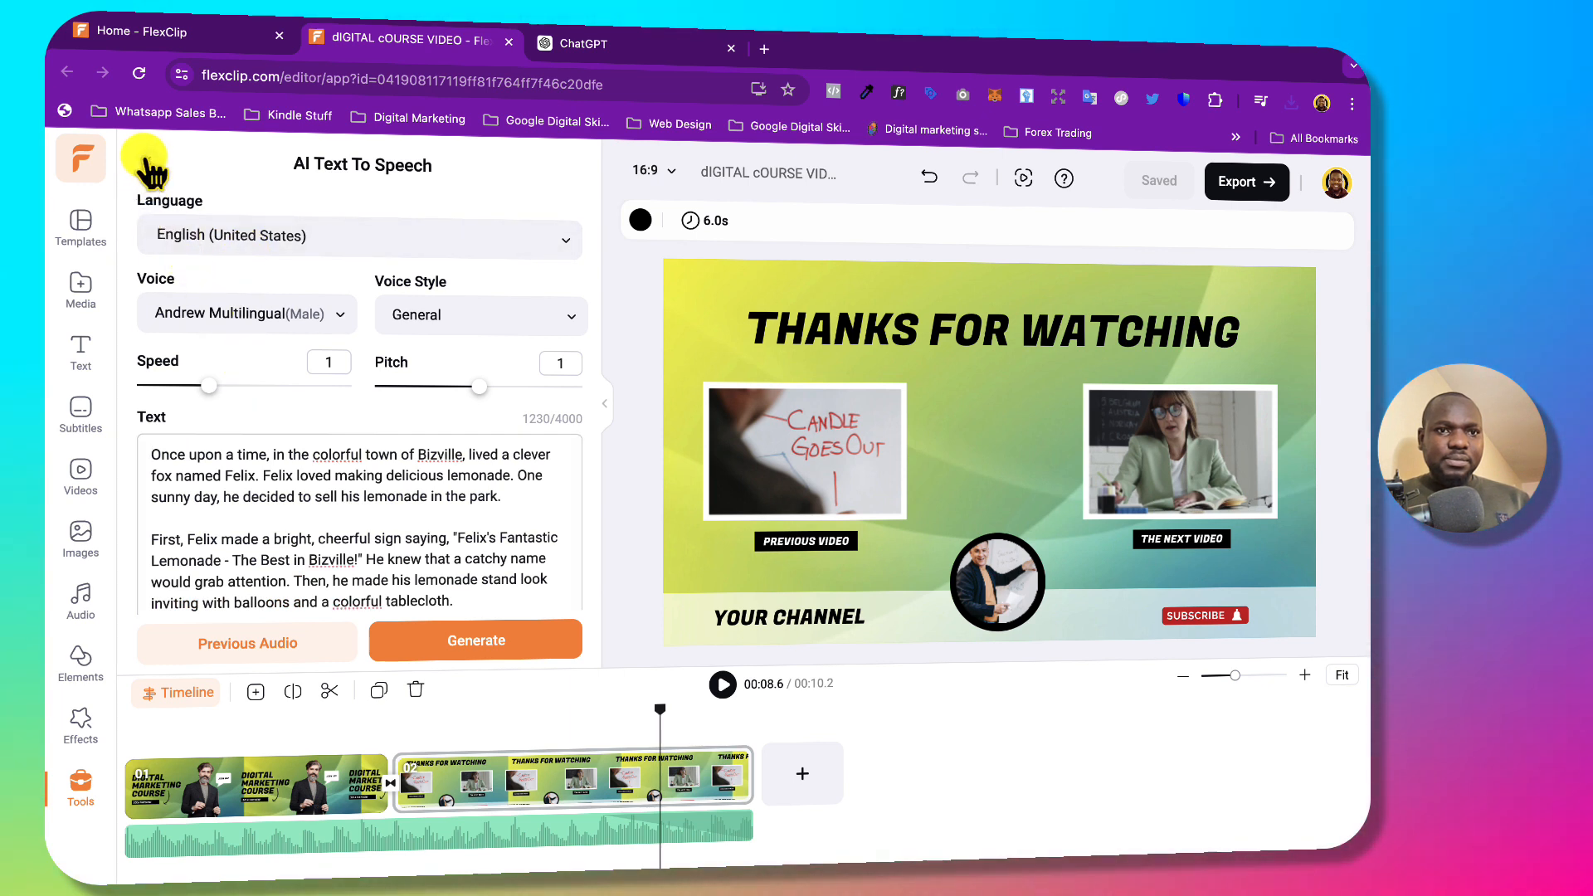
click(148, 160)
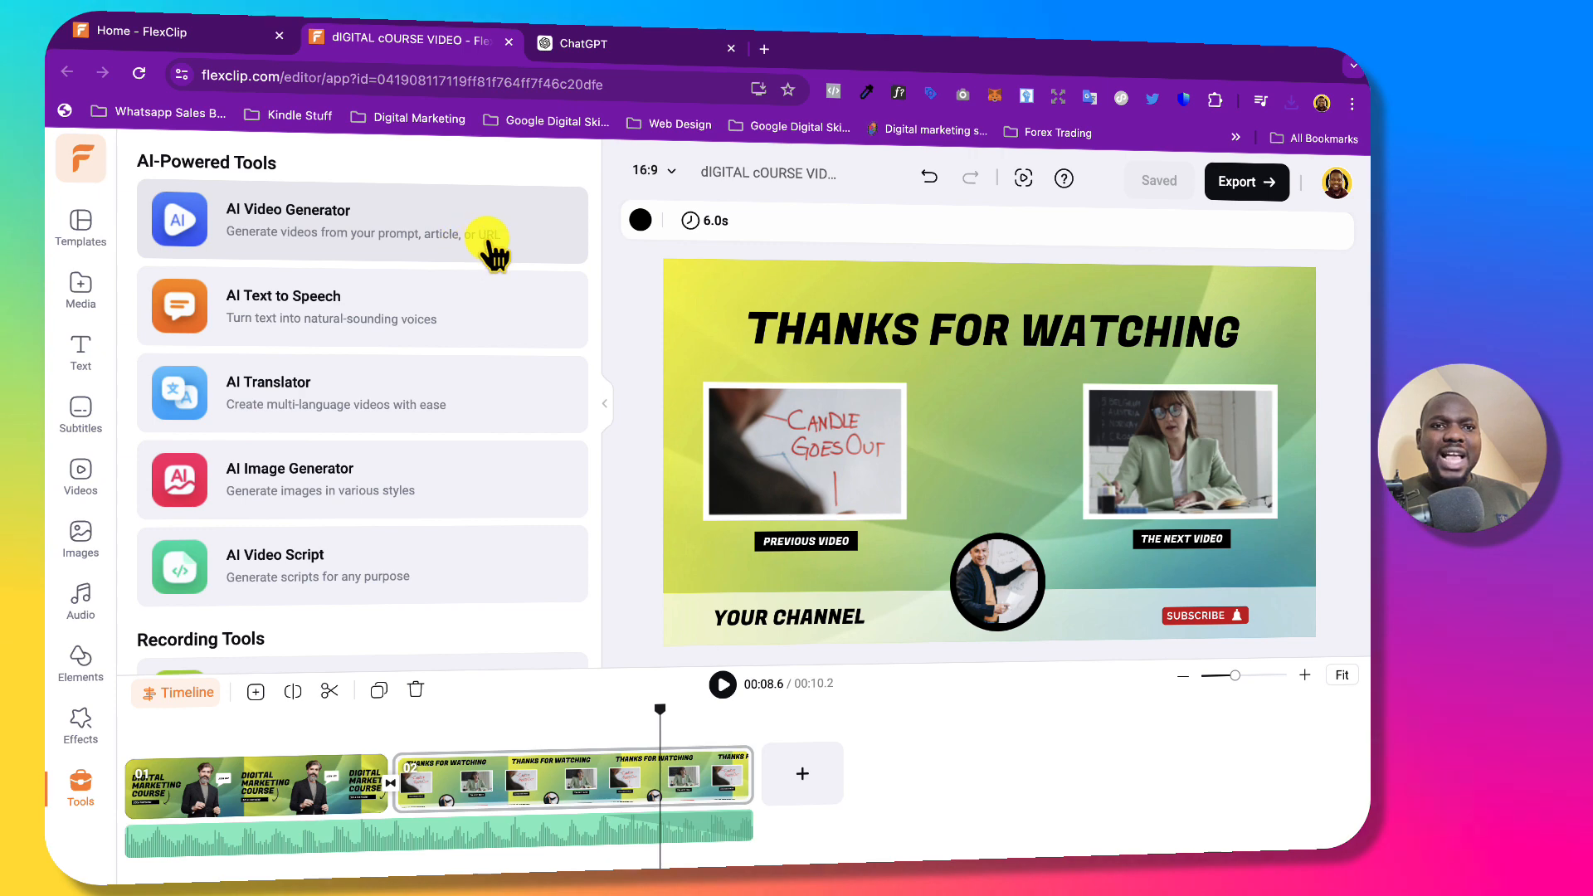
click(448, 228)
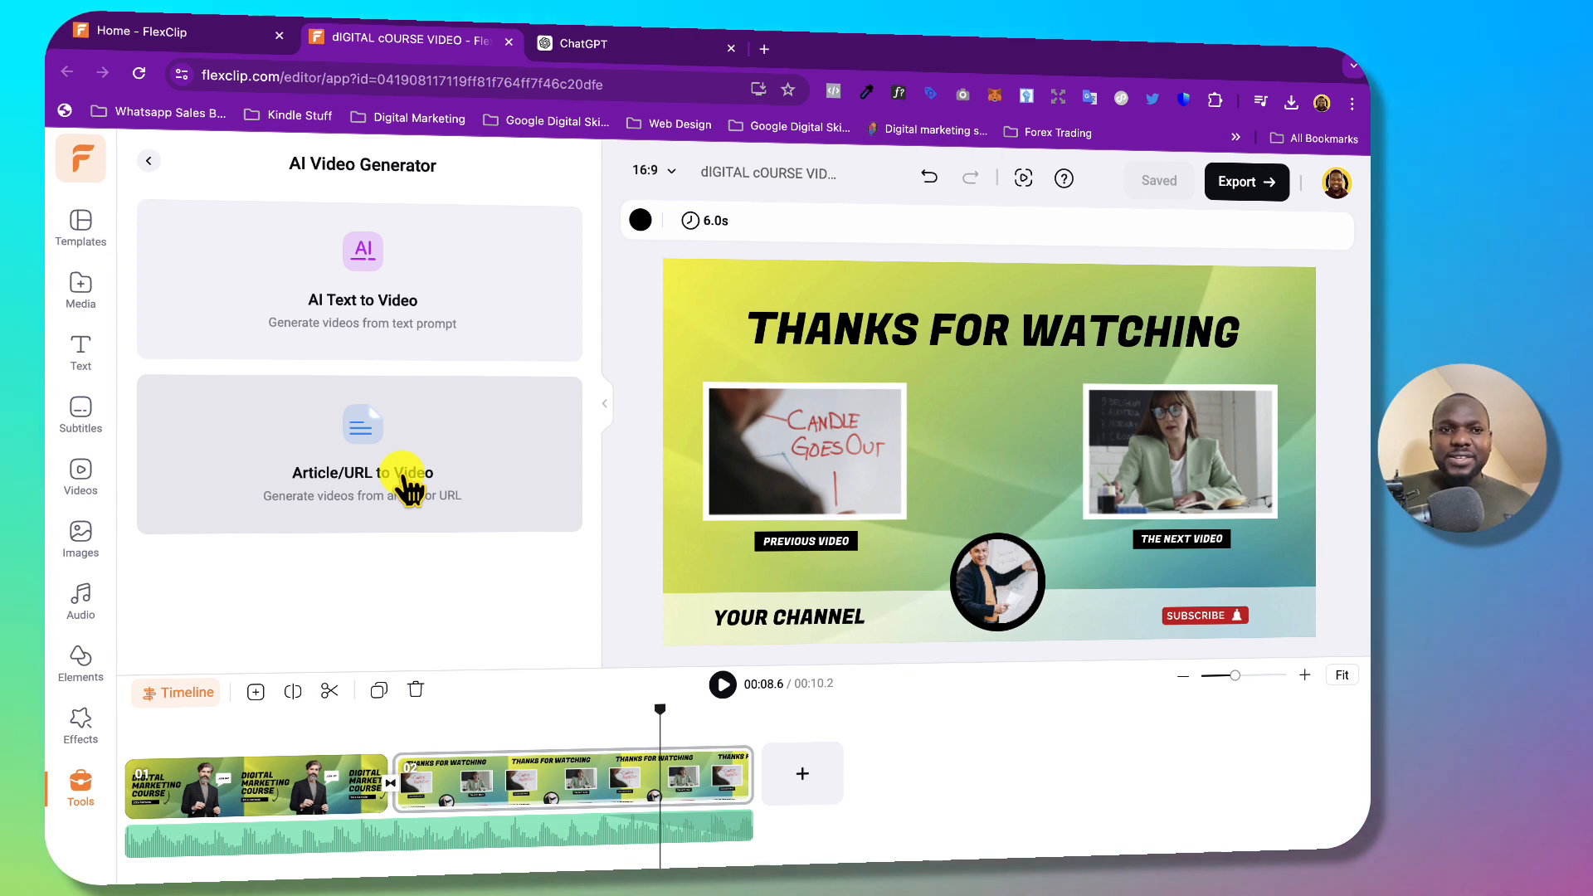
Paste the Felix lemonade story into AI Text to Video and generate it with the Translucent style.
click(371, 286)
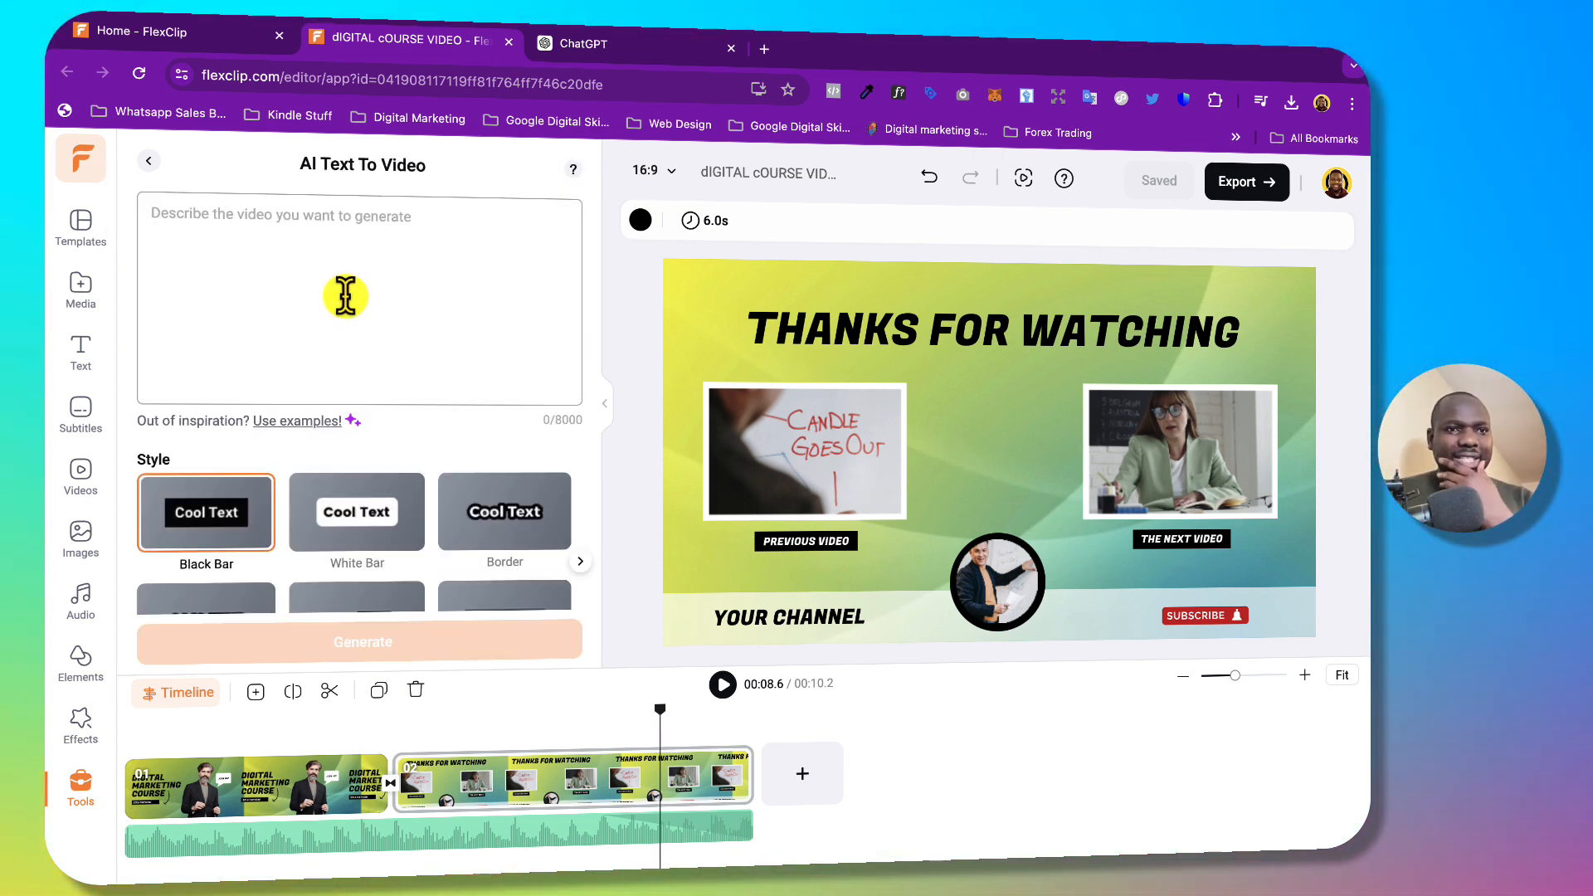
click(297, 238)
key(ctrl+v)
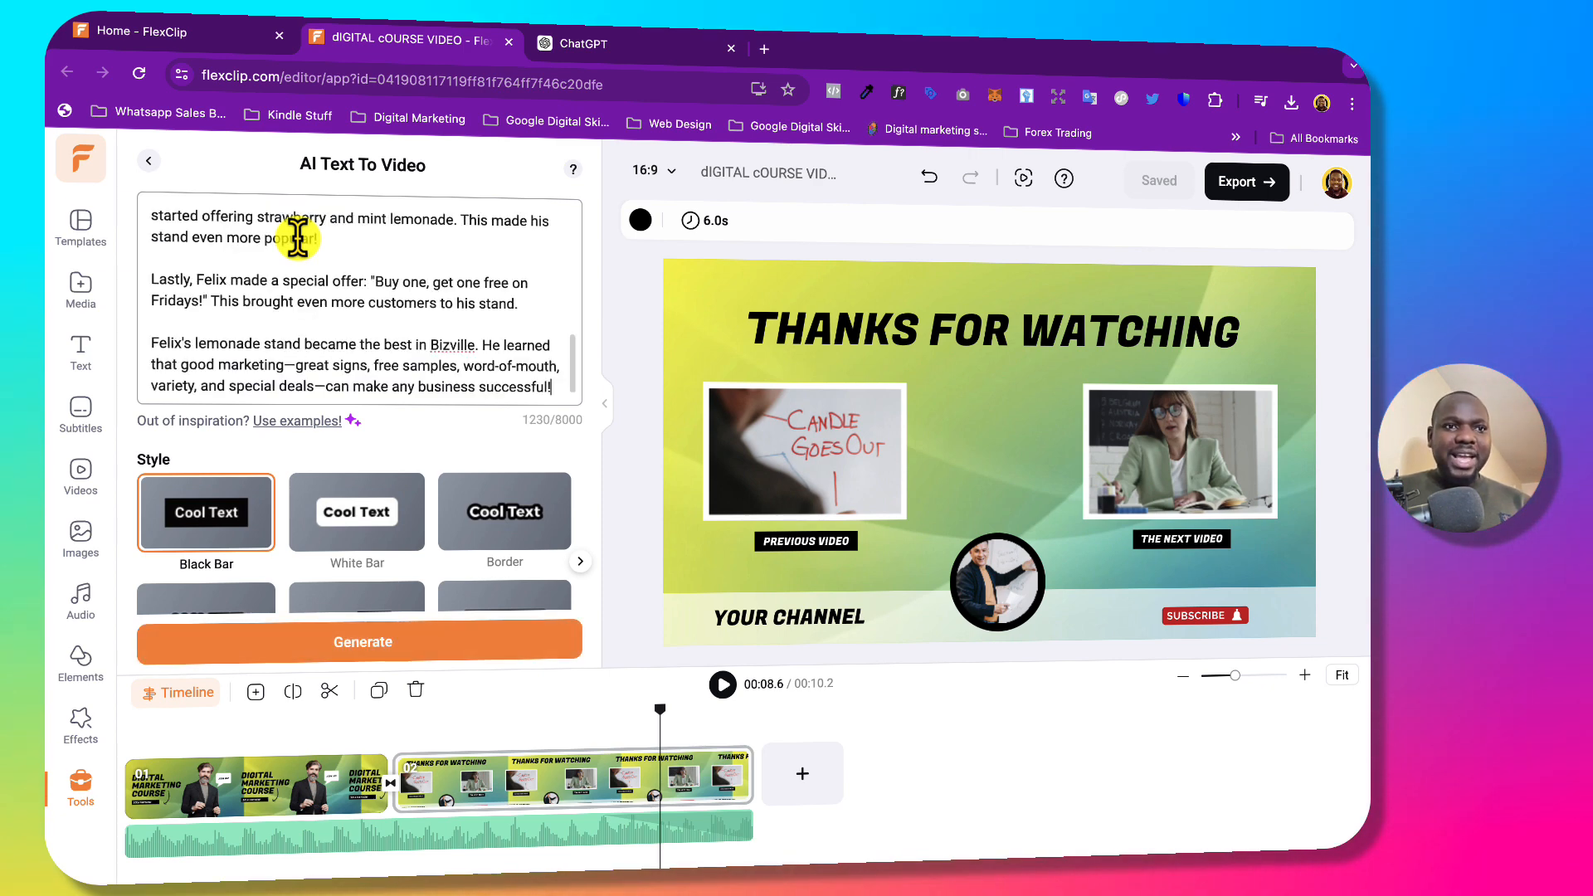
scroll(384, 396, down, 2)
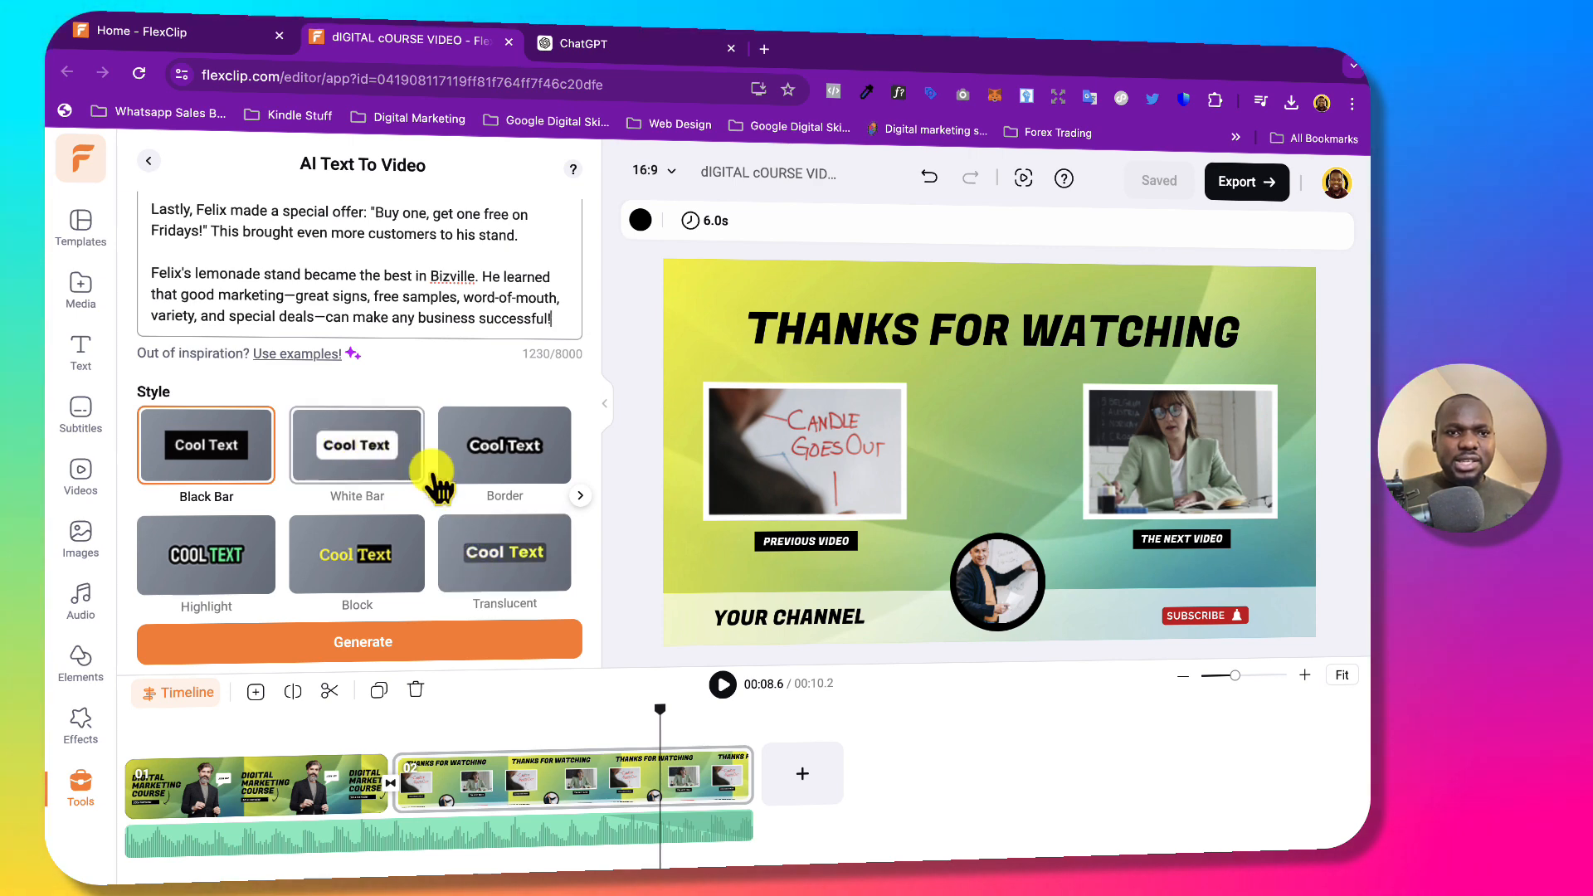
click(466, 551)
click(390, 651)
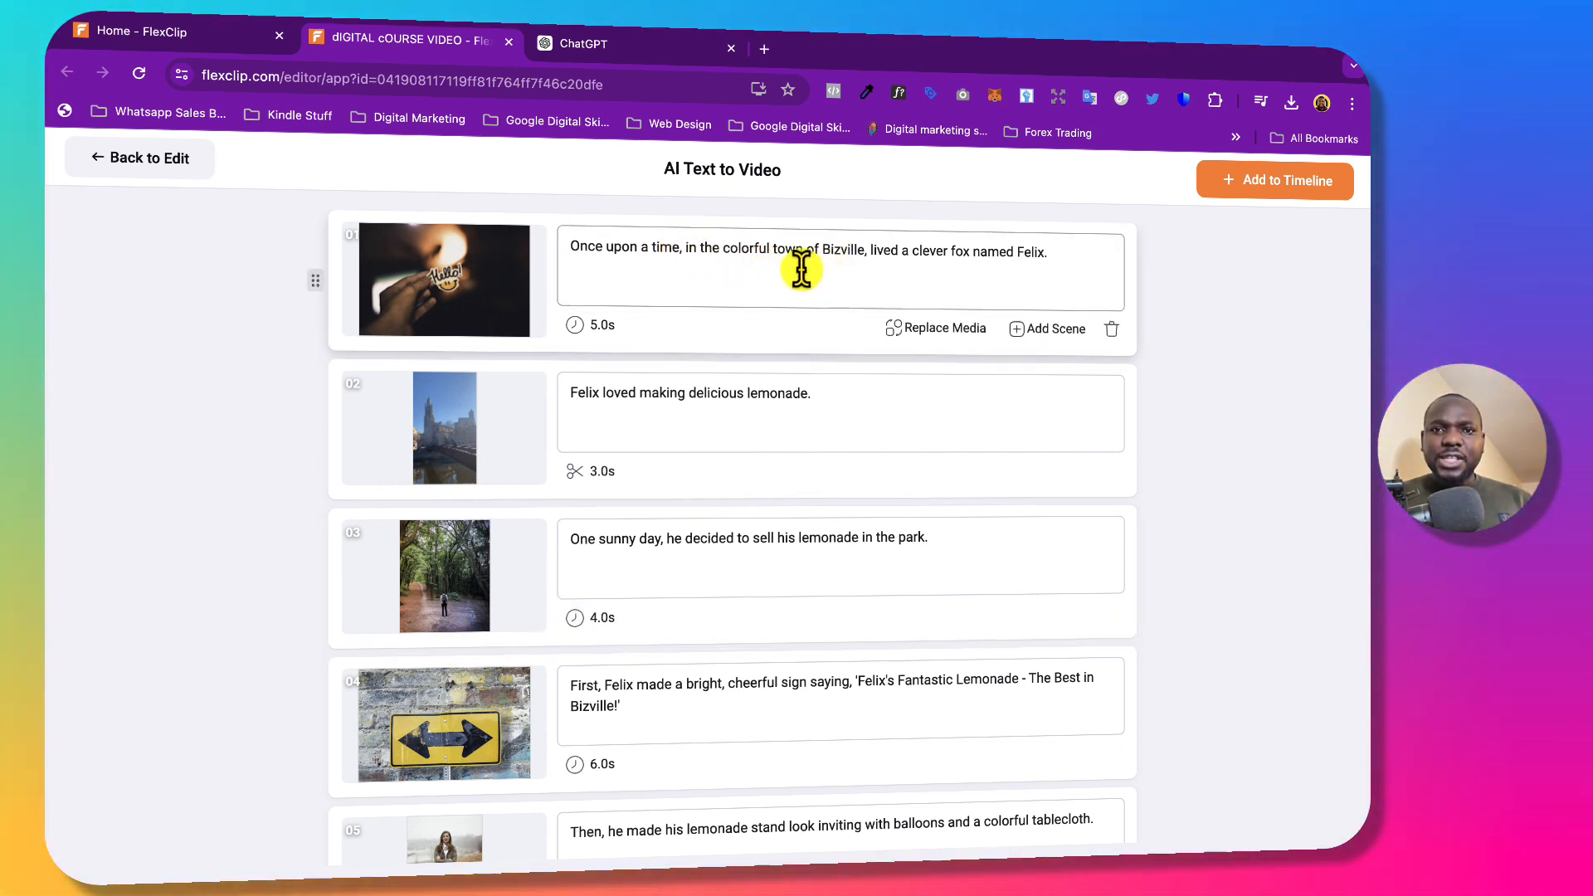
Review the 18 scenes, add then delete an extra empty scene, and choose Add to Timeline.
scroll(843, 481, down, 10)
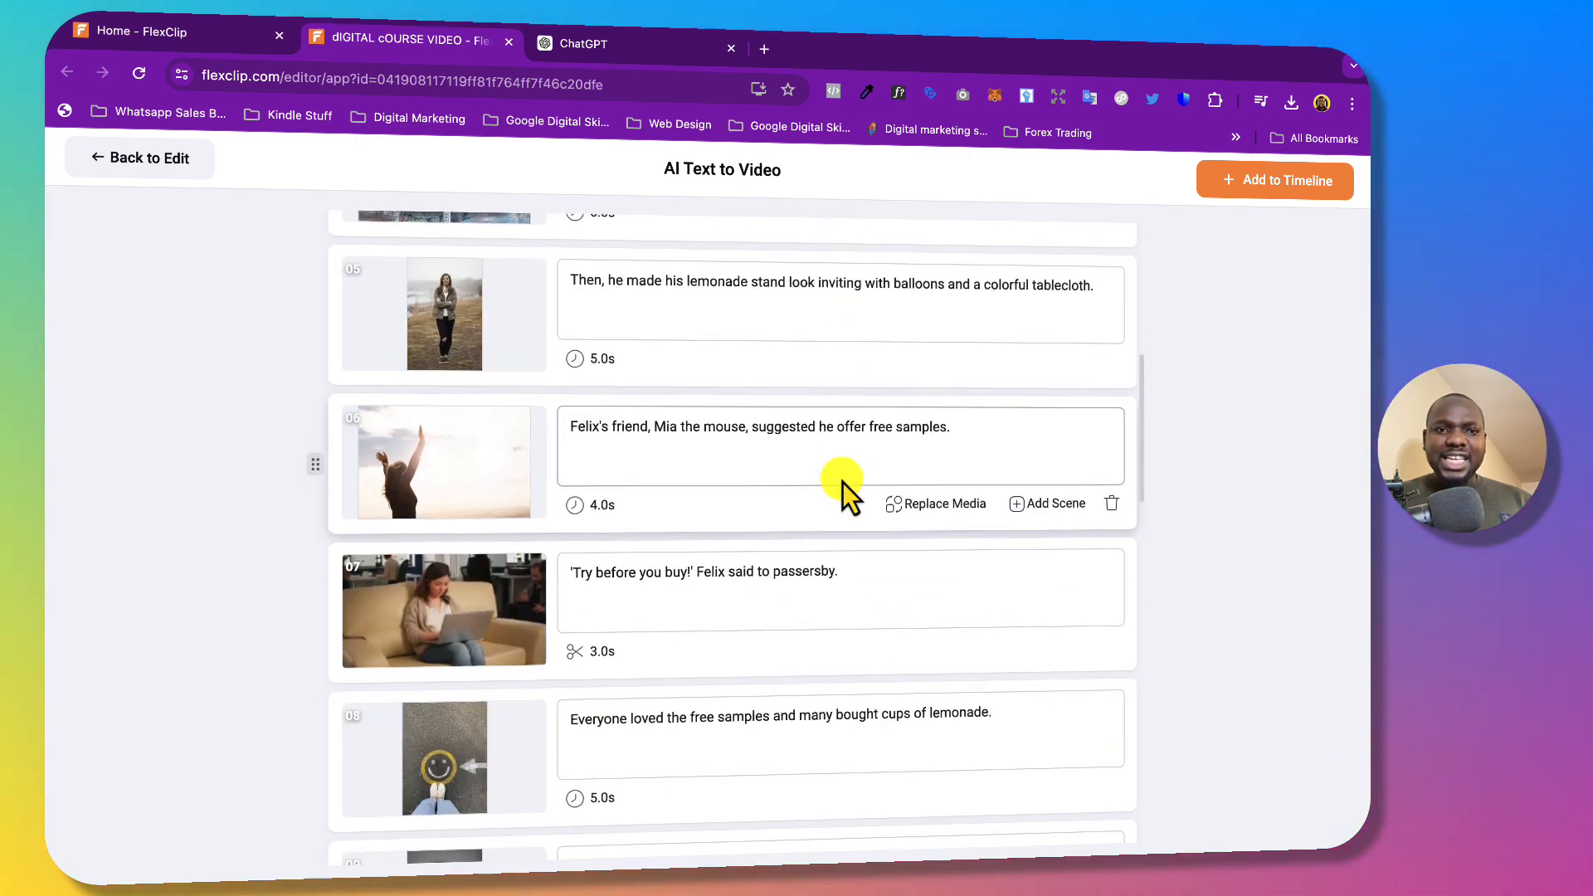
scroll(843, 479, down, 12)
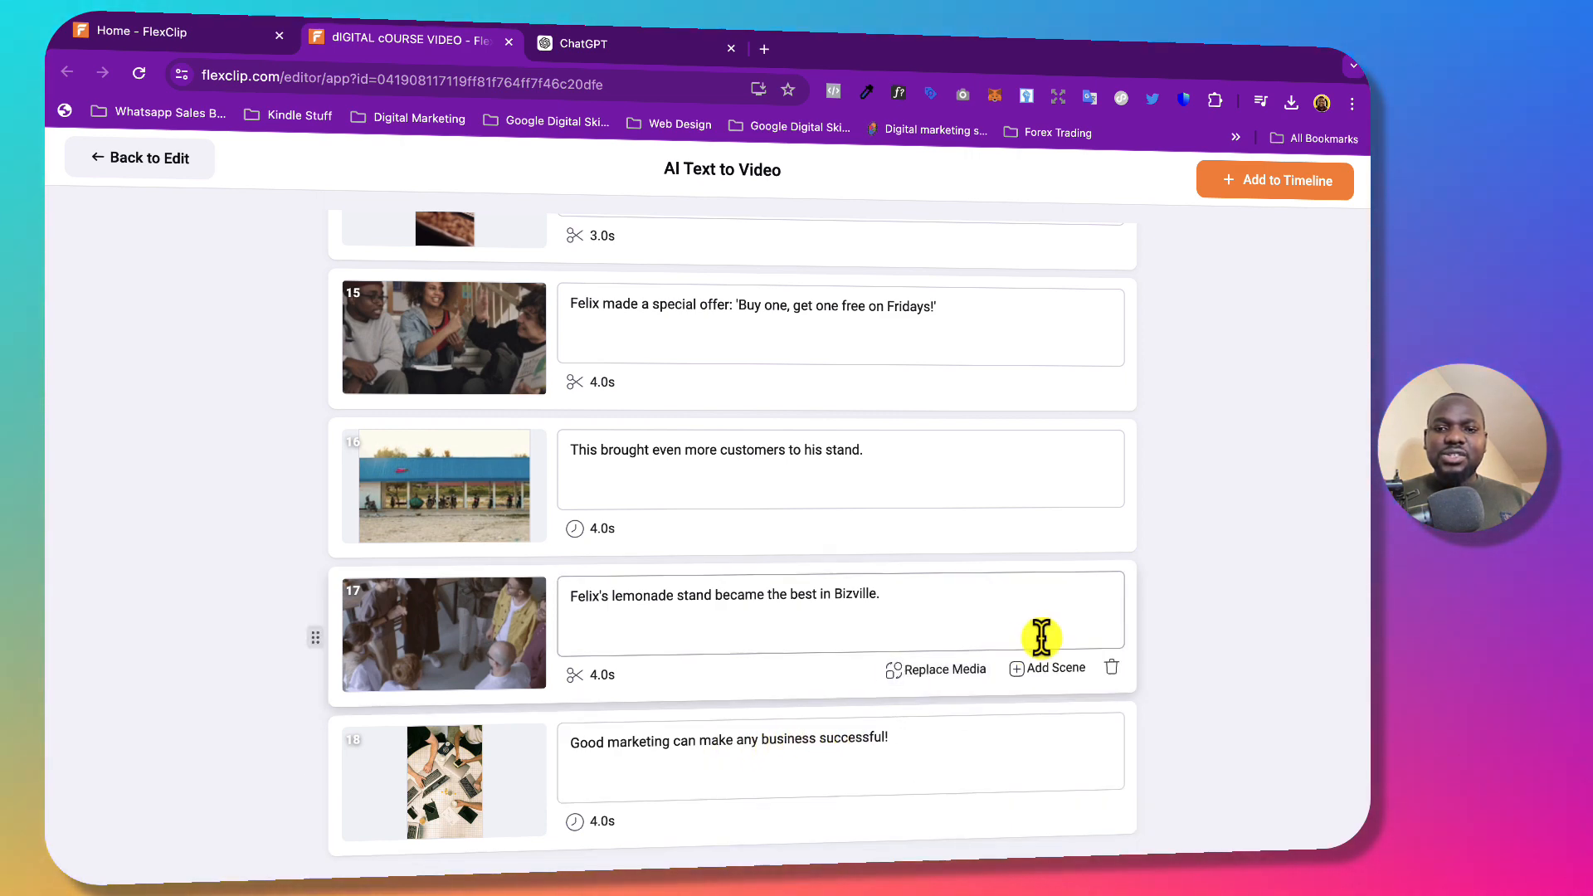
click(1020, 809)
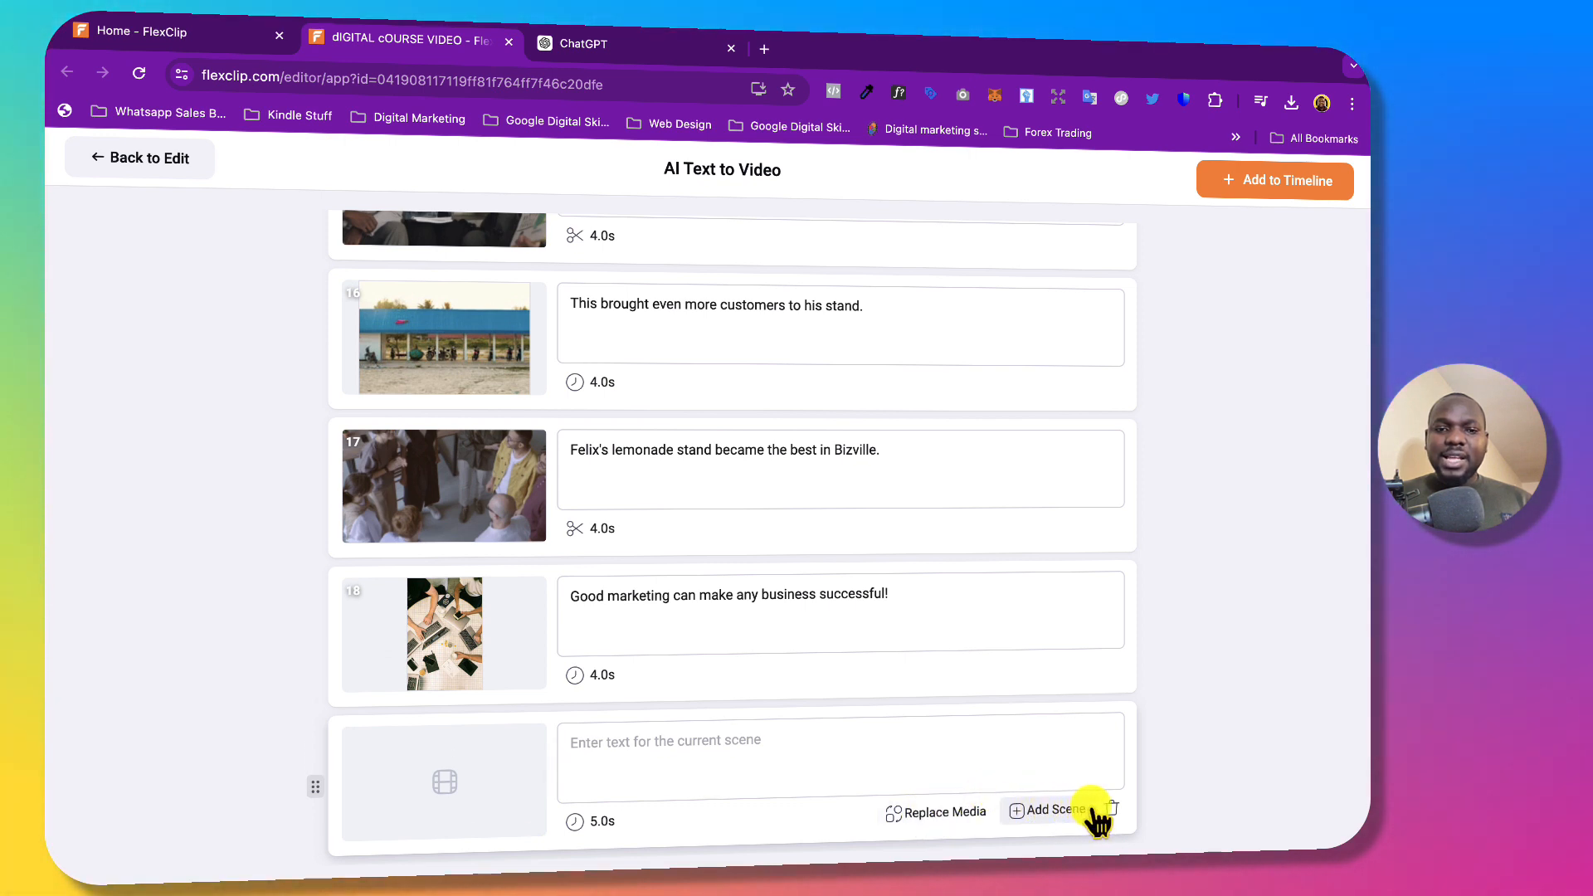
click(599, 821)
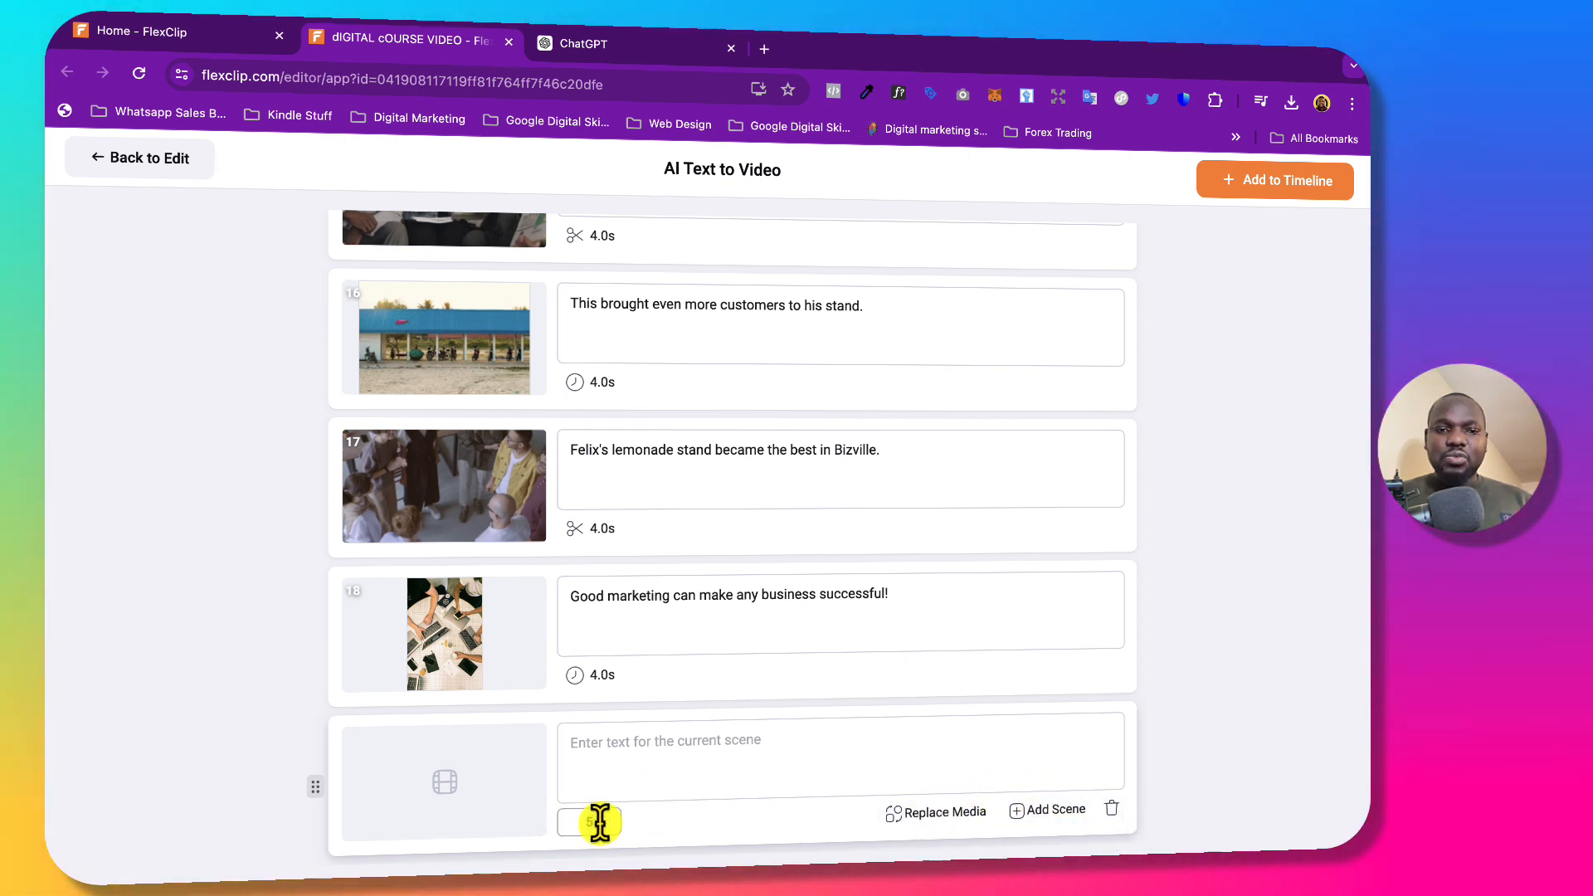
click(1113, 811)
scroll(1100, 339, up, 20)
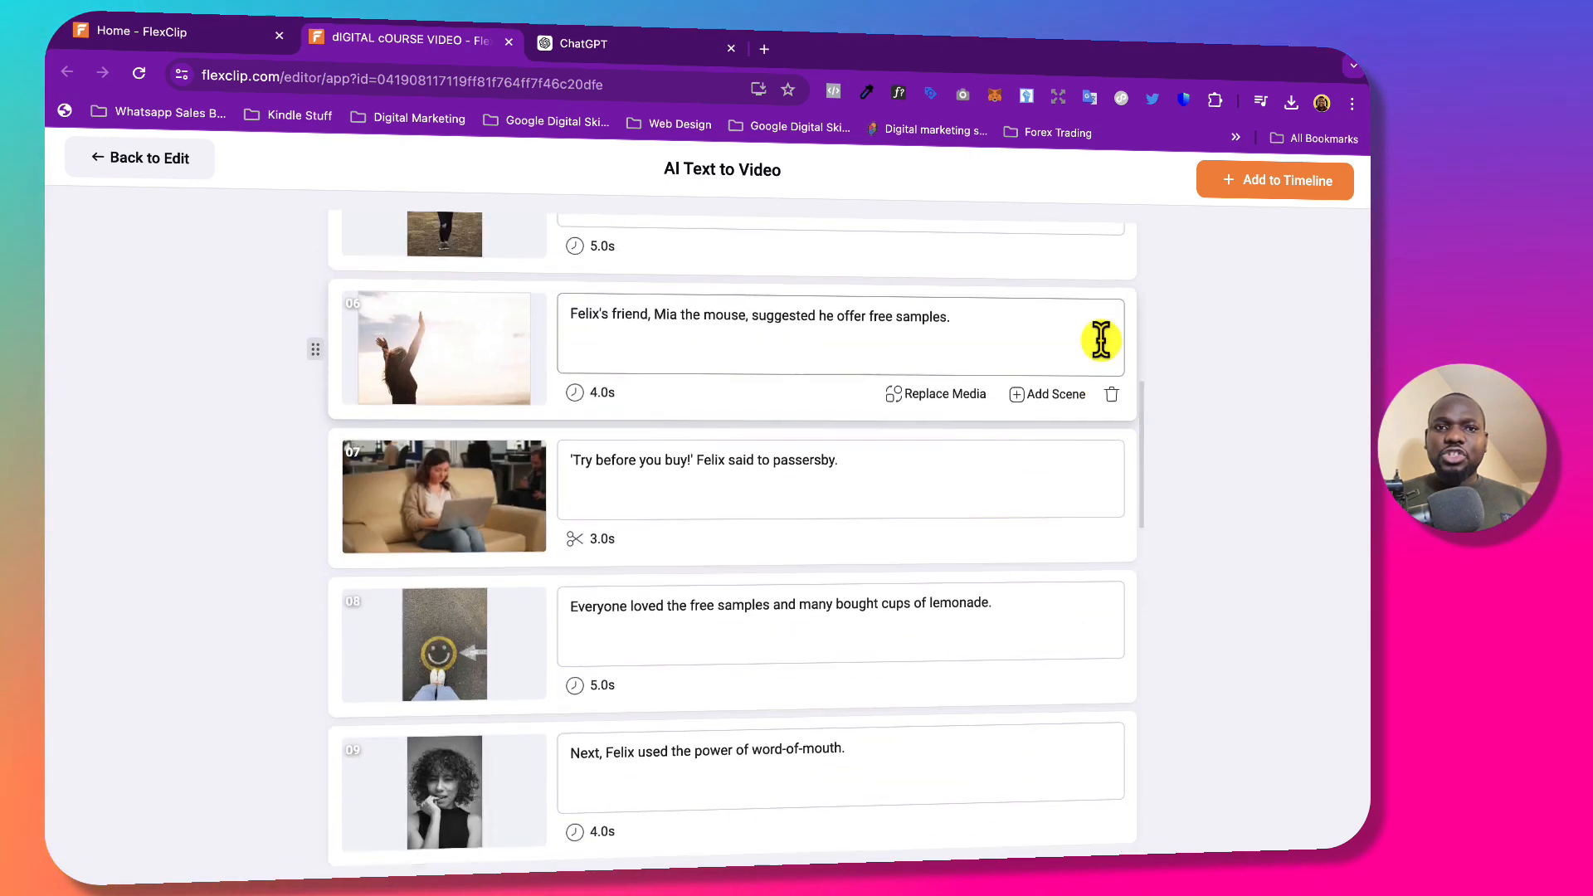
click(1269, 193)
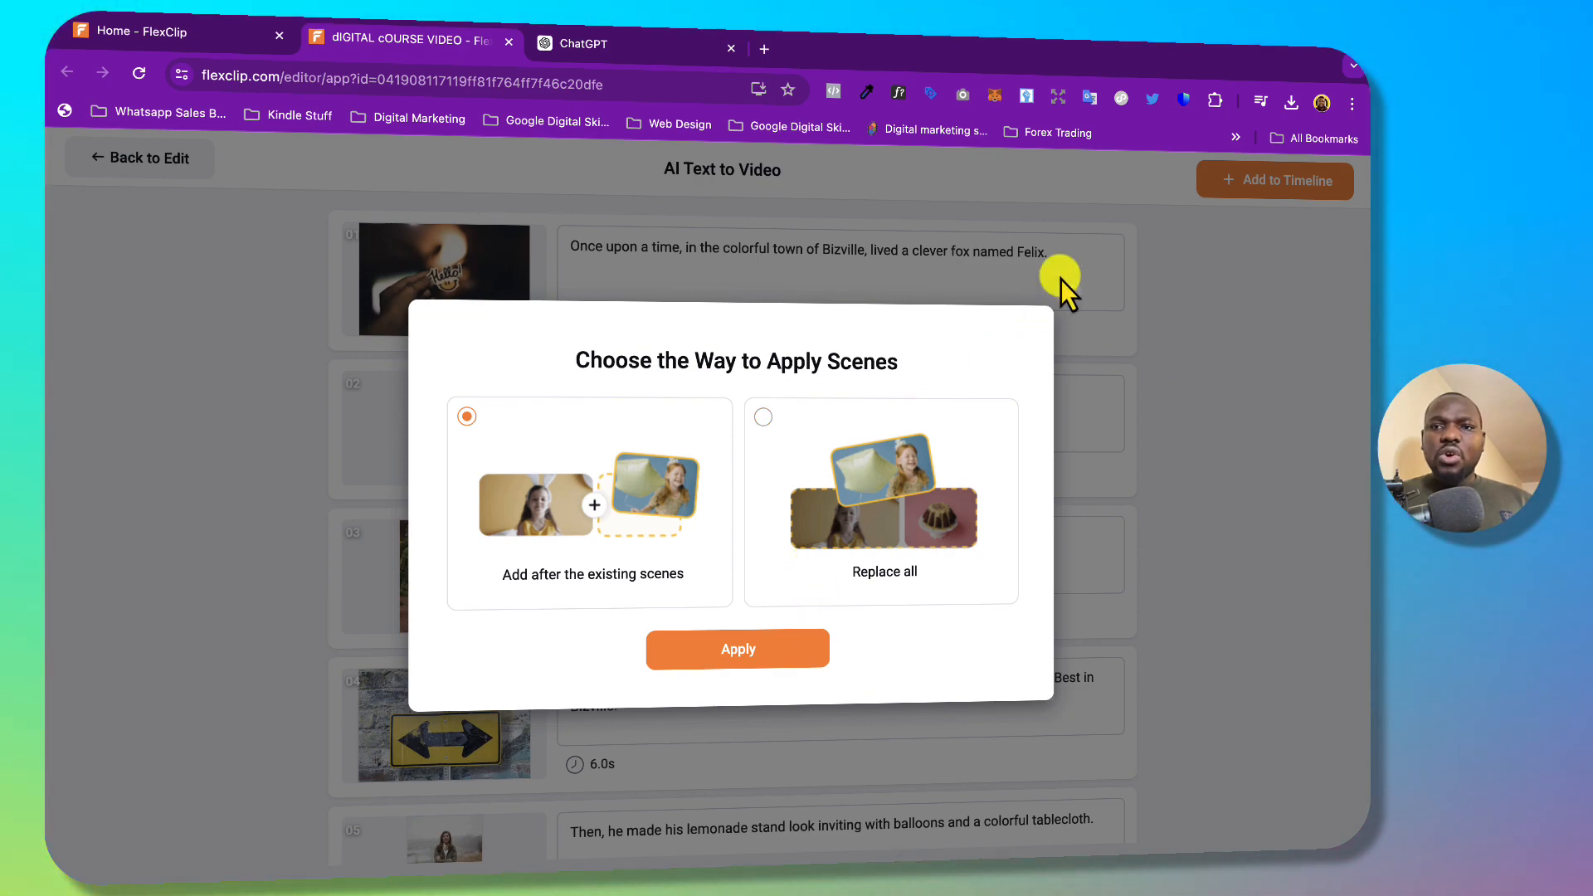
Apply the 18 generated lemonade scenes using Replace all, discarding the old scenes.
click(1070, 300)
scroll(1042, 336, down, 20)
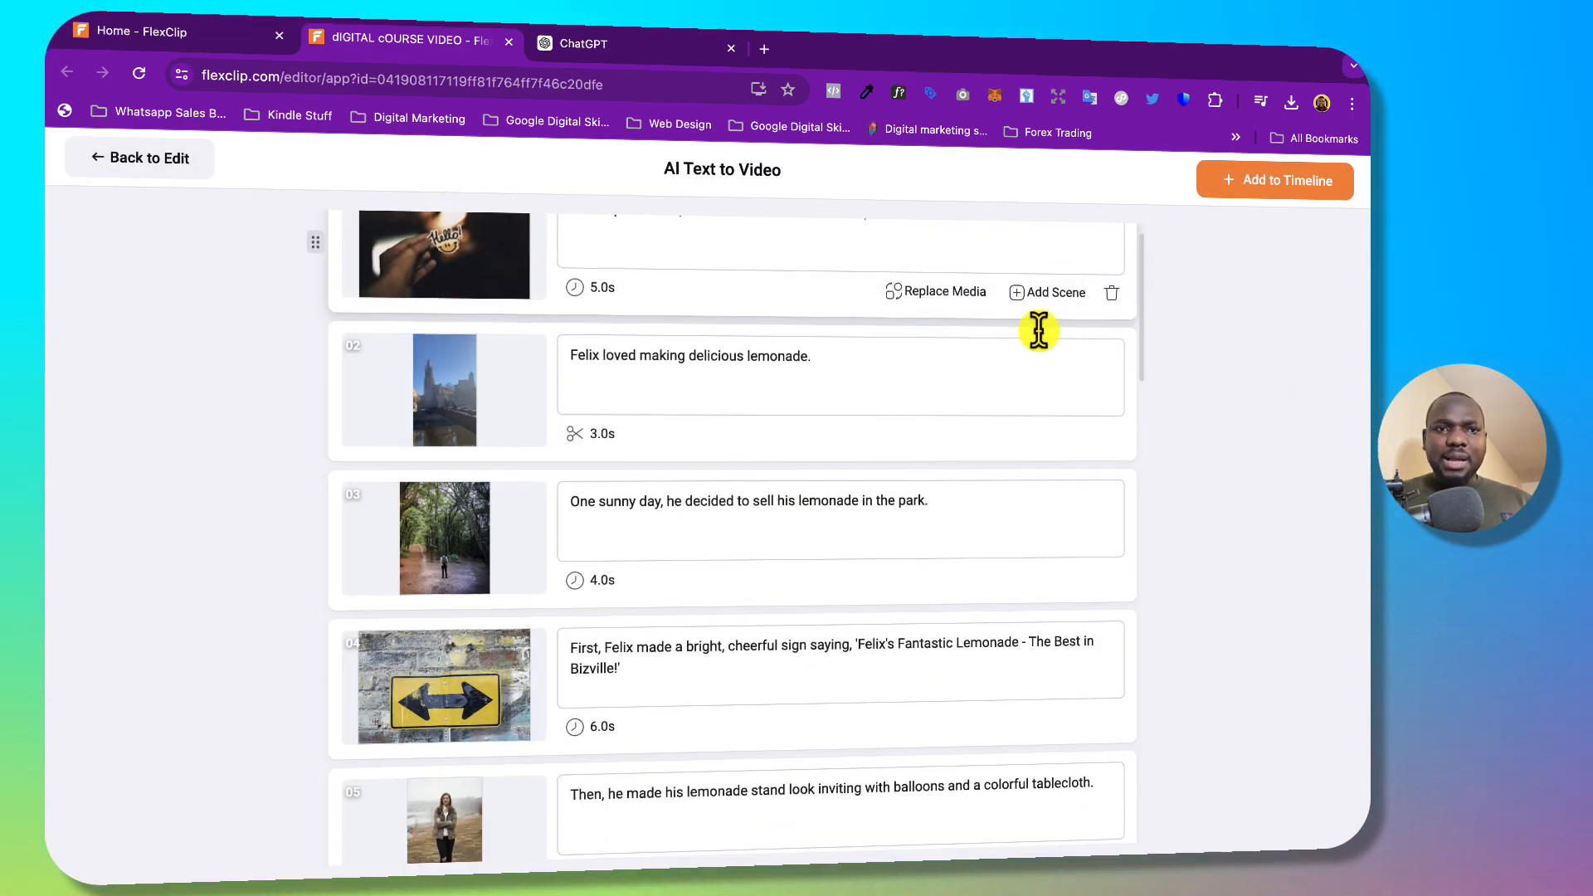
scroll(1042, 335, up, 20)
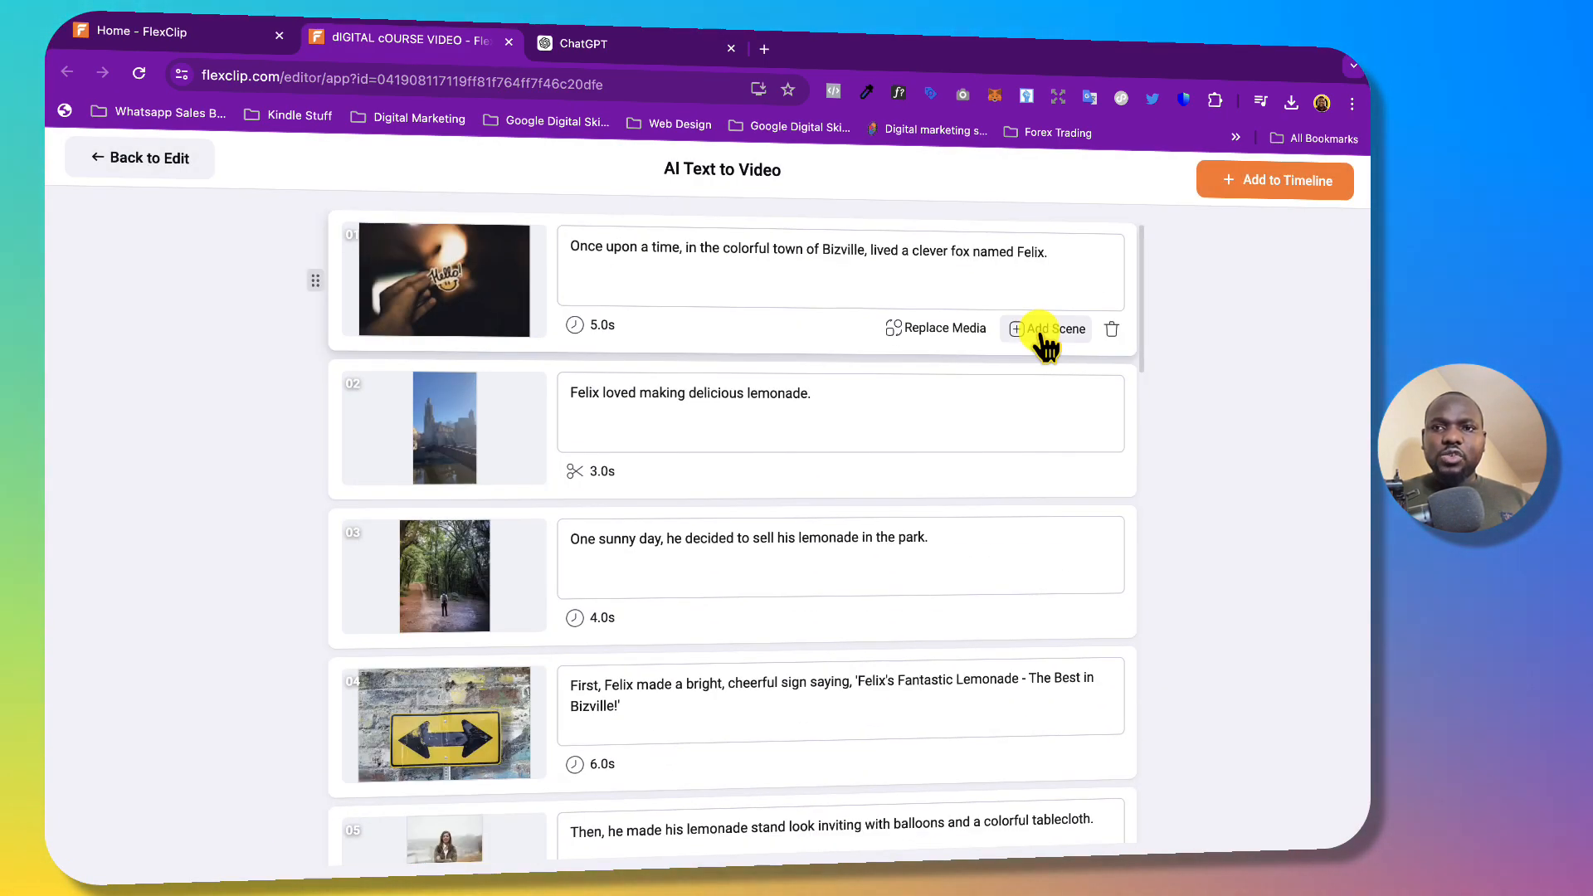
click(1280, 182)
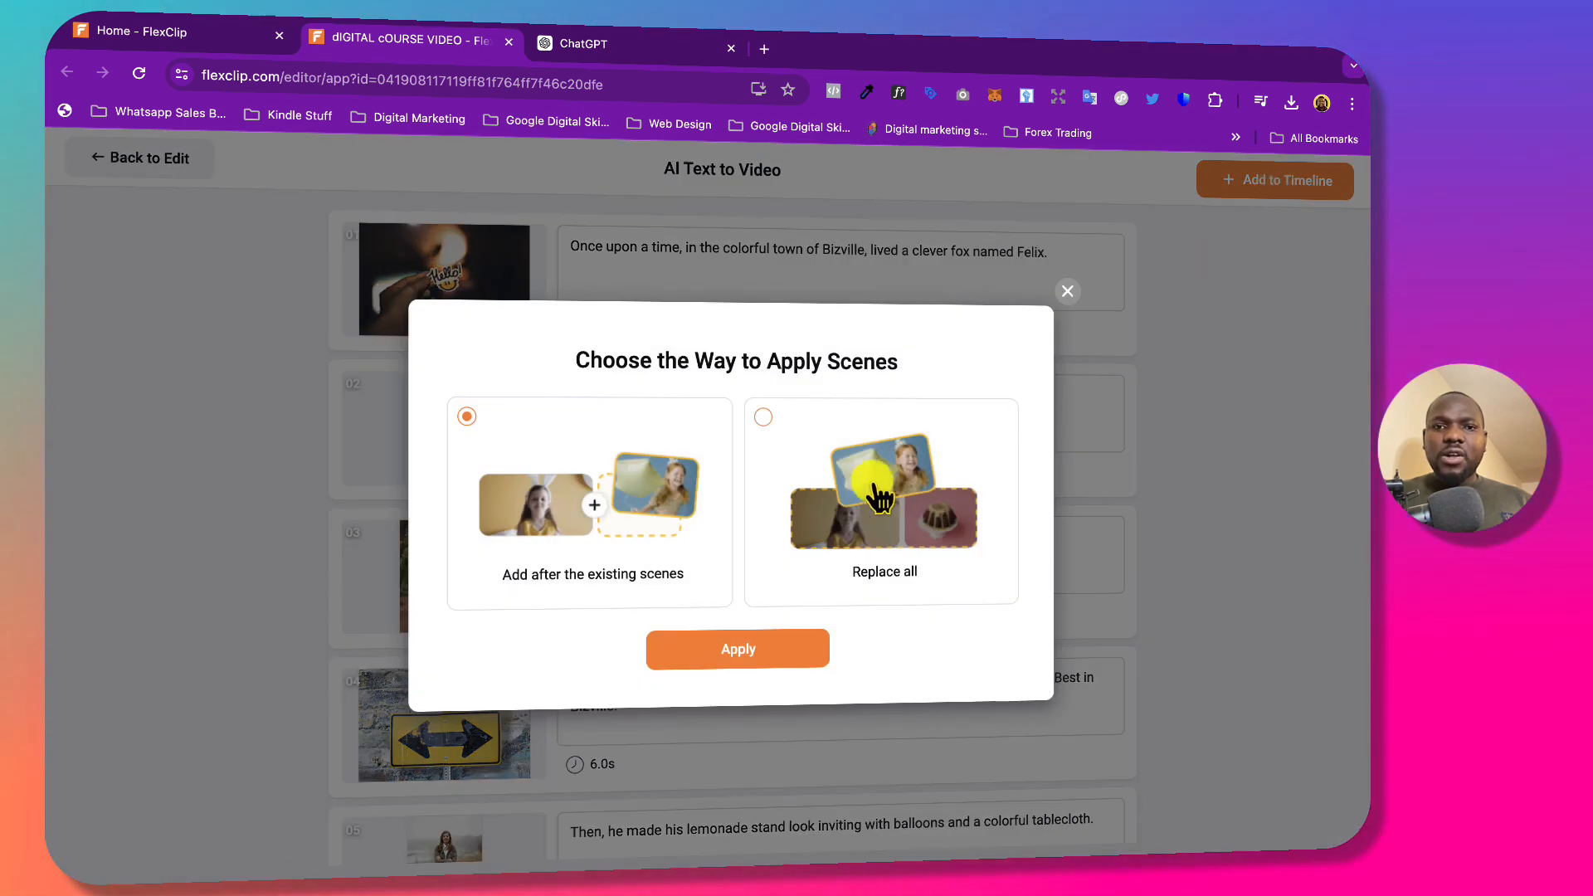
click(784, 454)
click(718, 656)
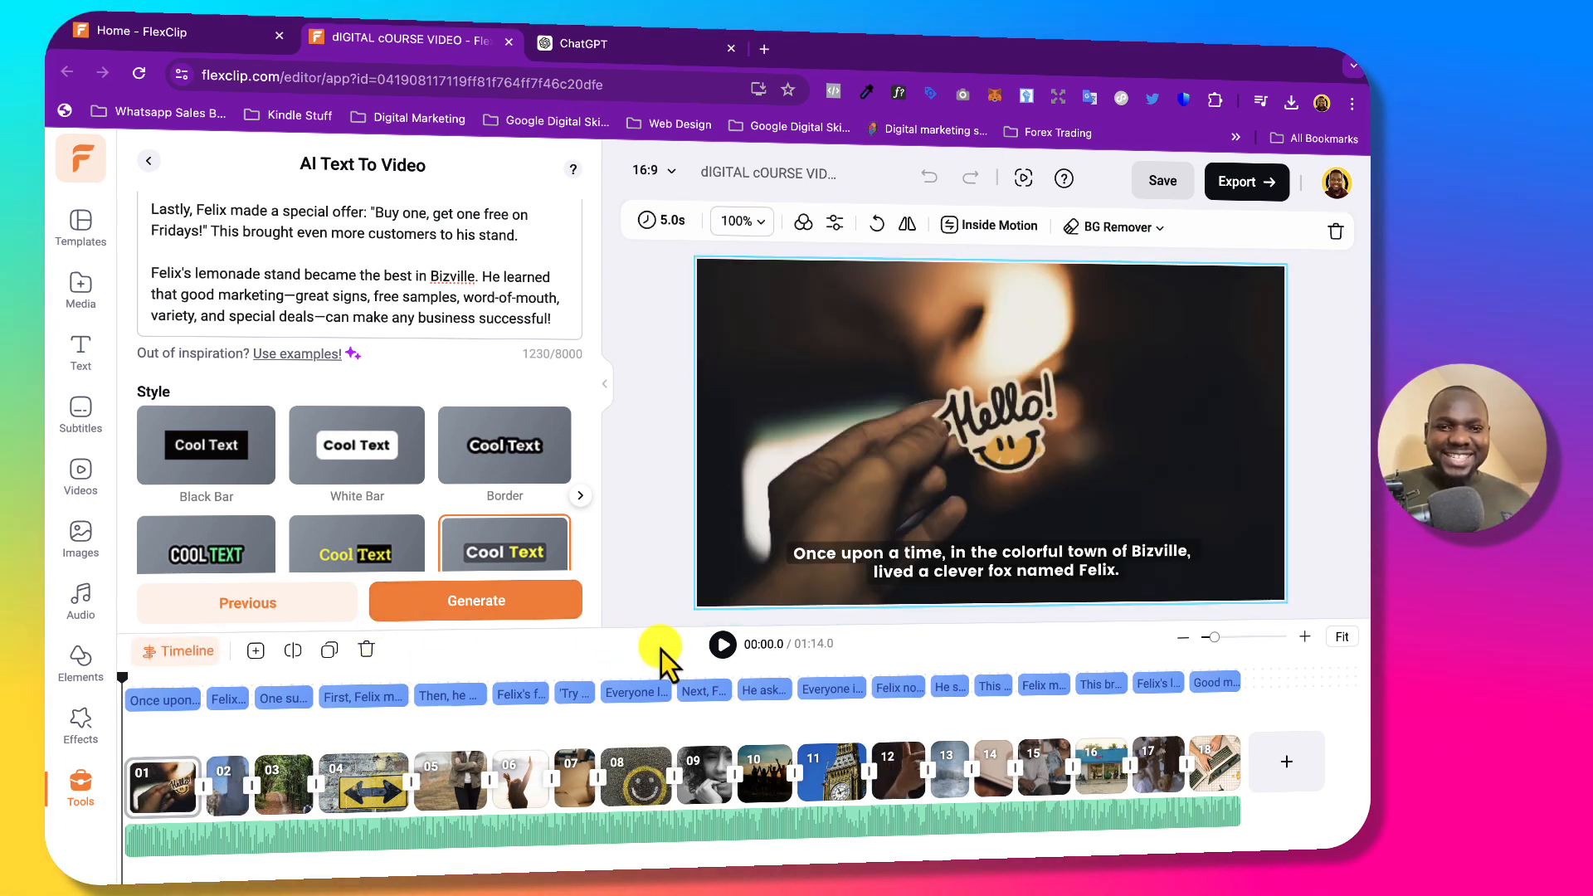
click(720, 647)
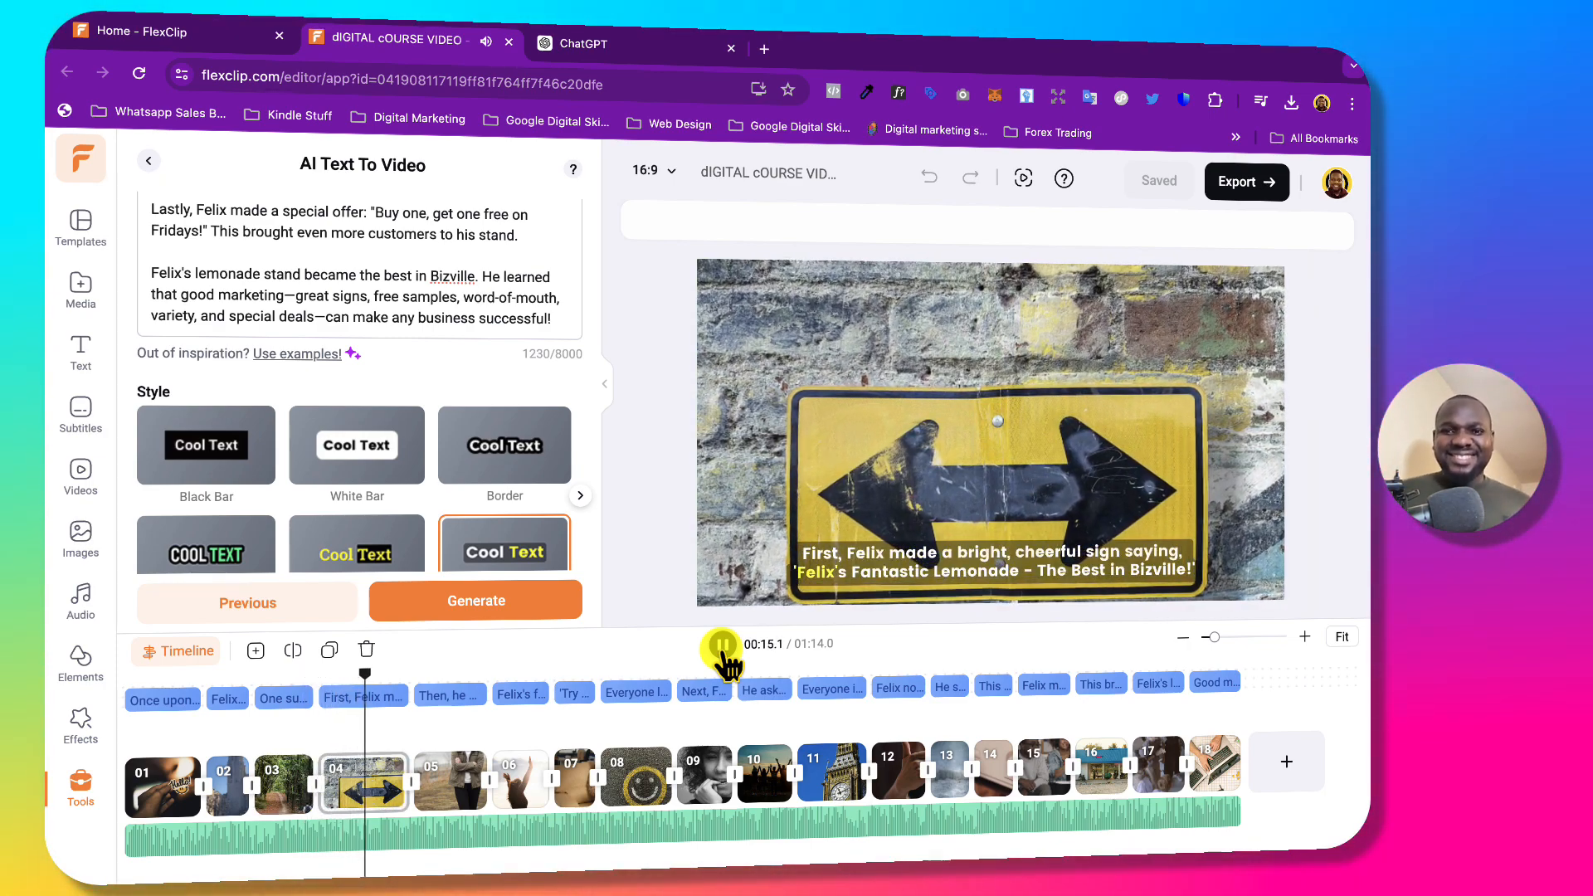
click(722, 648)
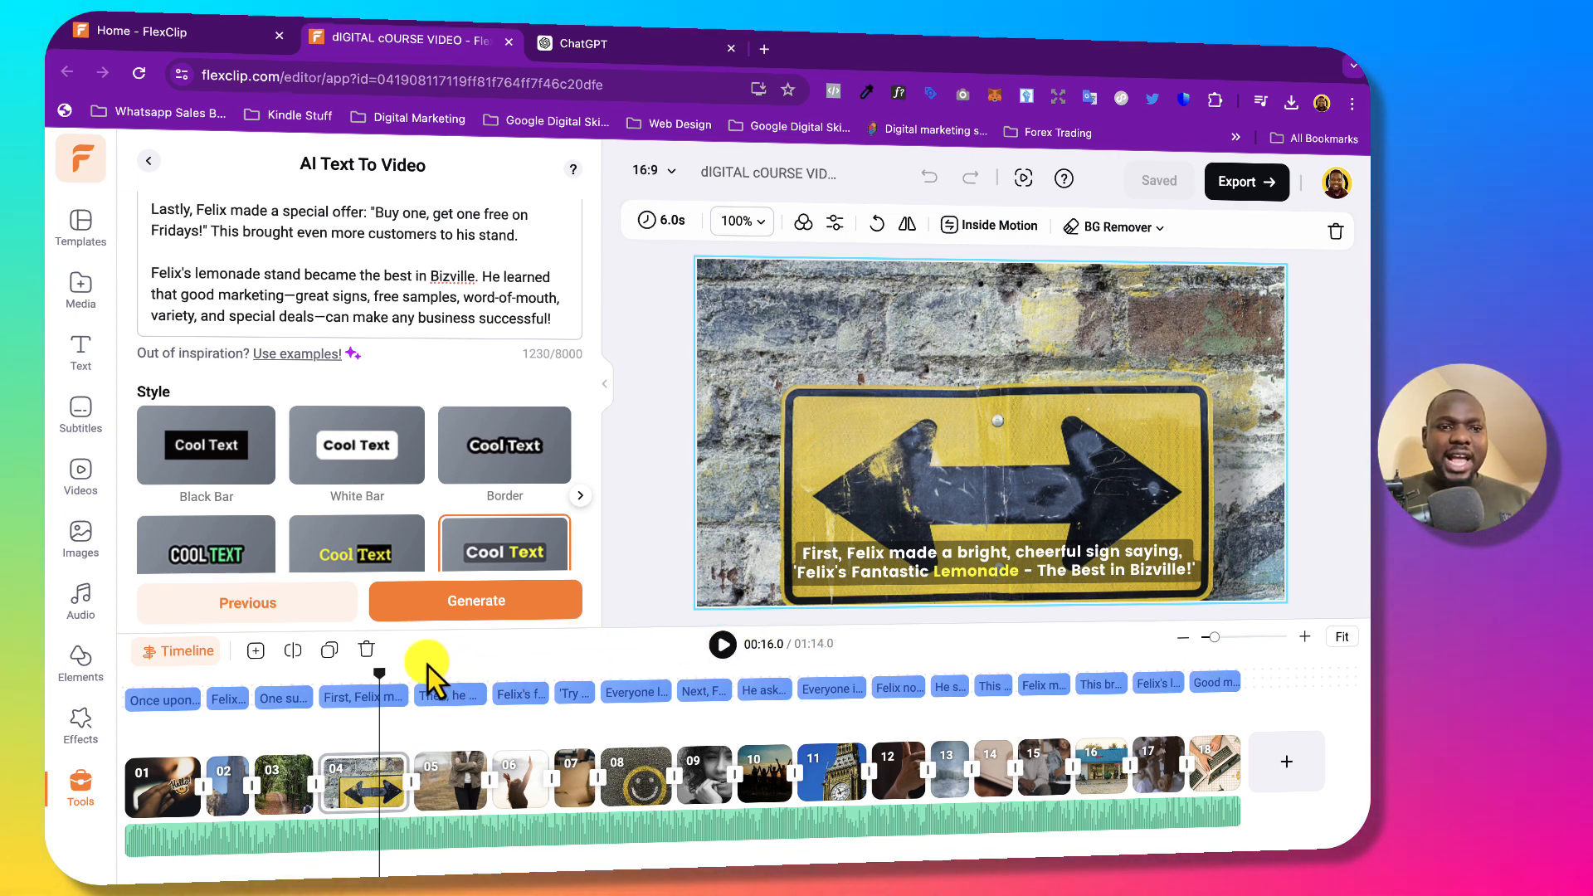
drag(379, 673, 85, 668)
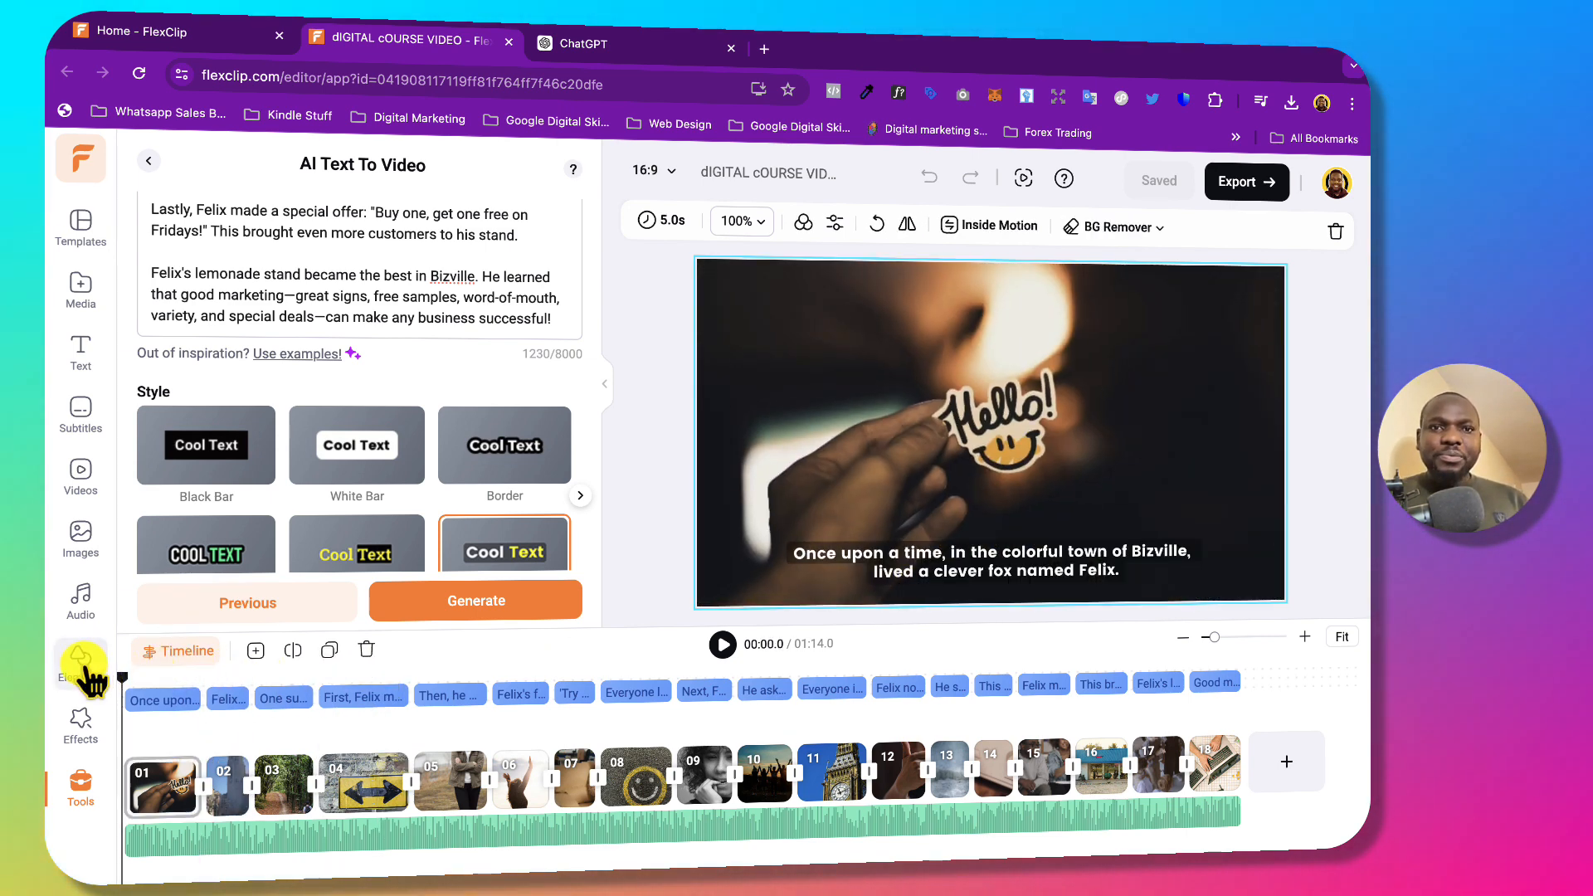
click(747, 682)
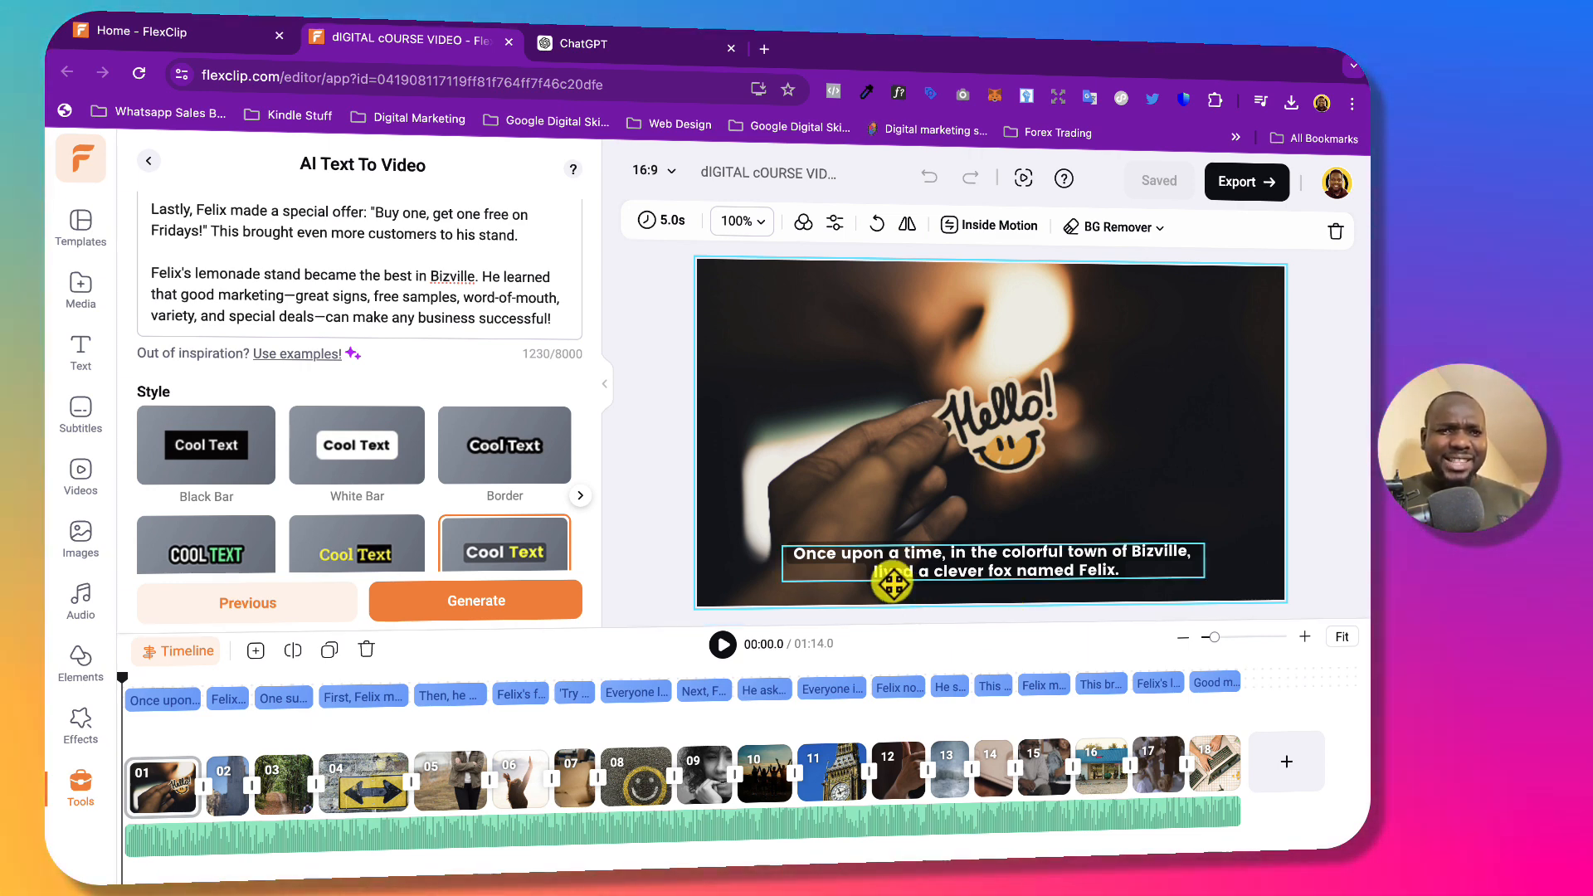
click(158, 712)
click(133, 718)
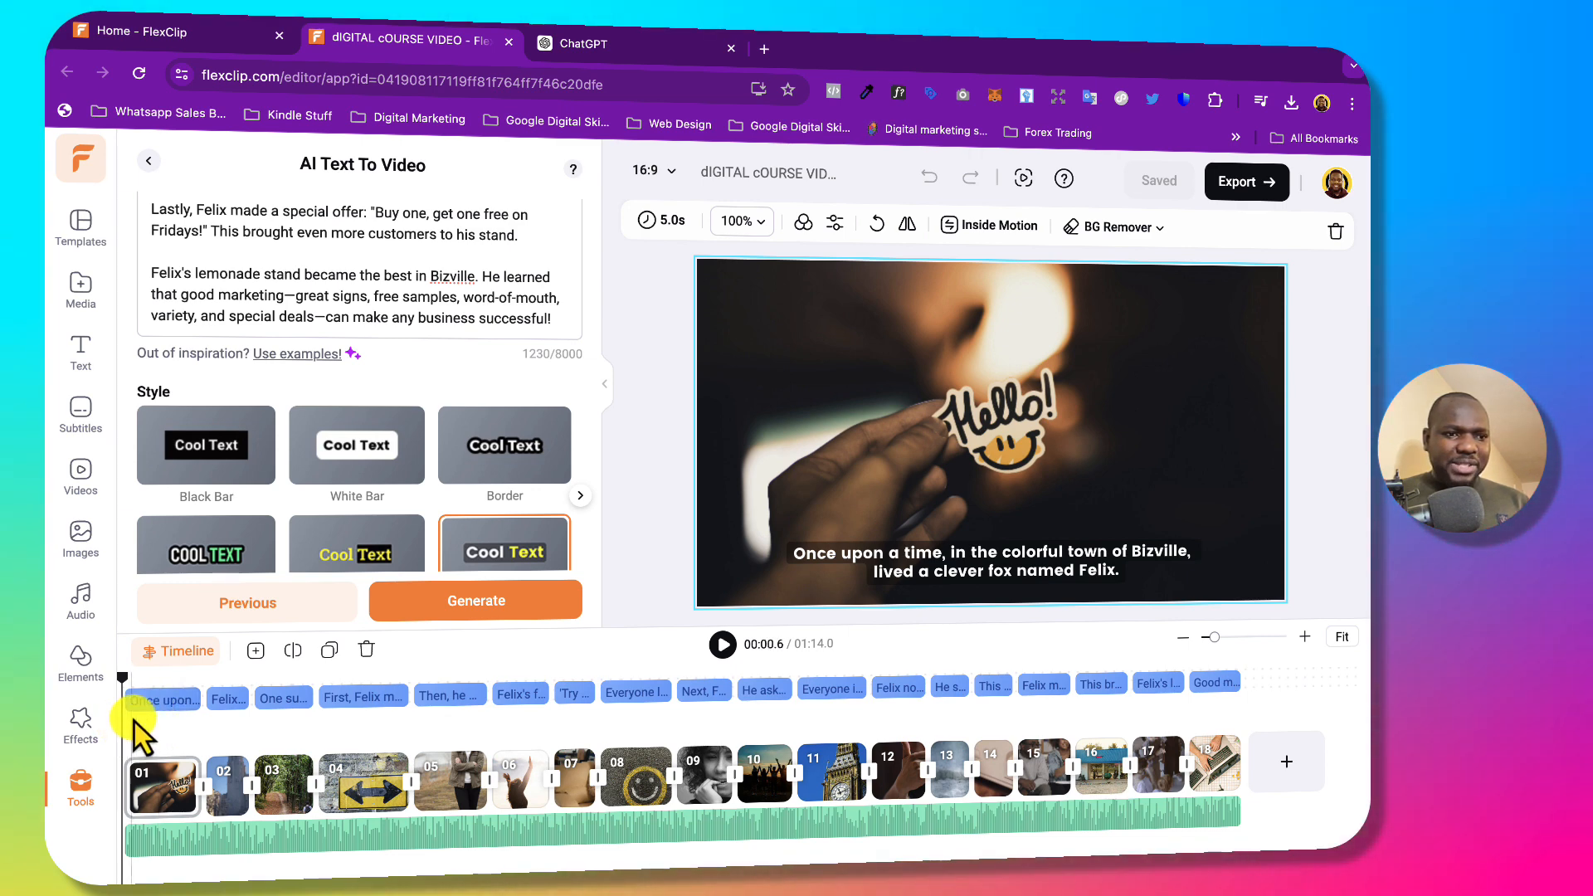
Generate an English Andrew Multilingual voiceover from the subtitles and save the zip download.
click(154, 705)
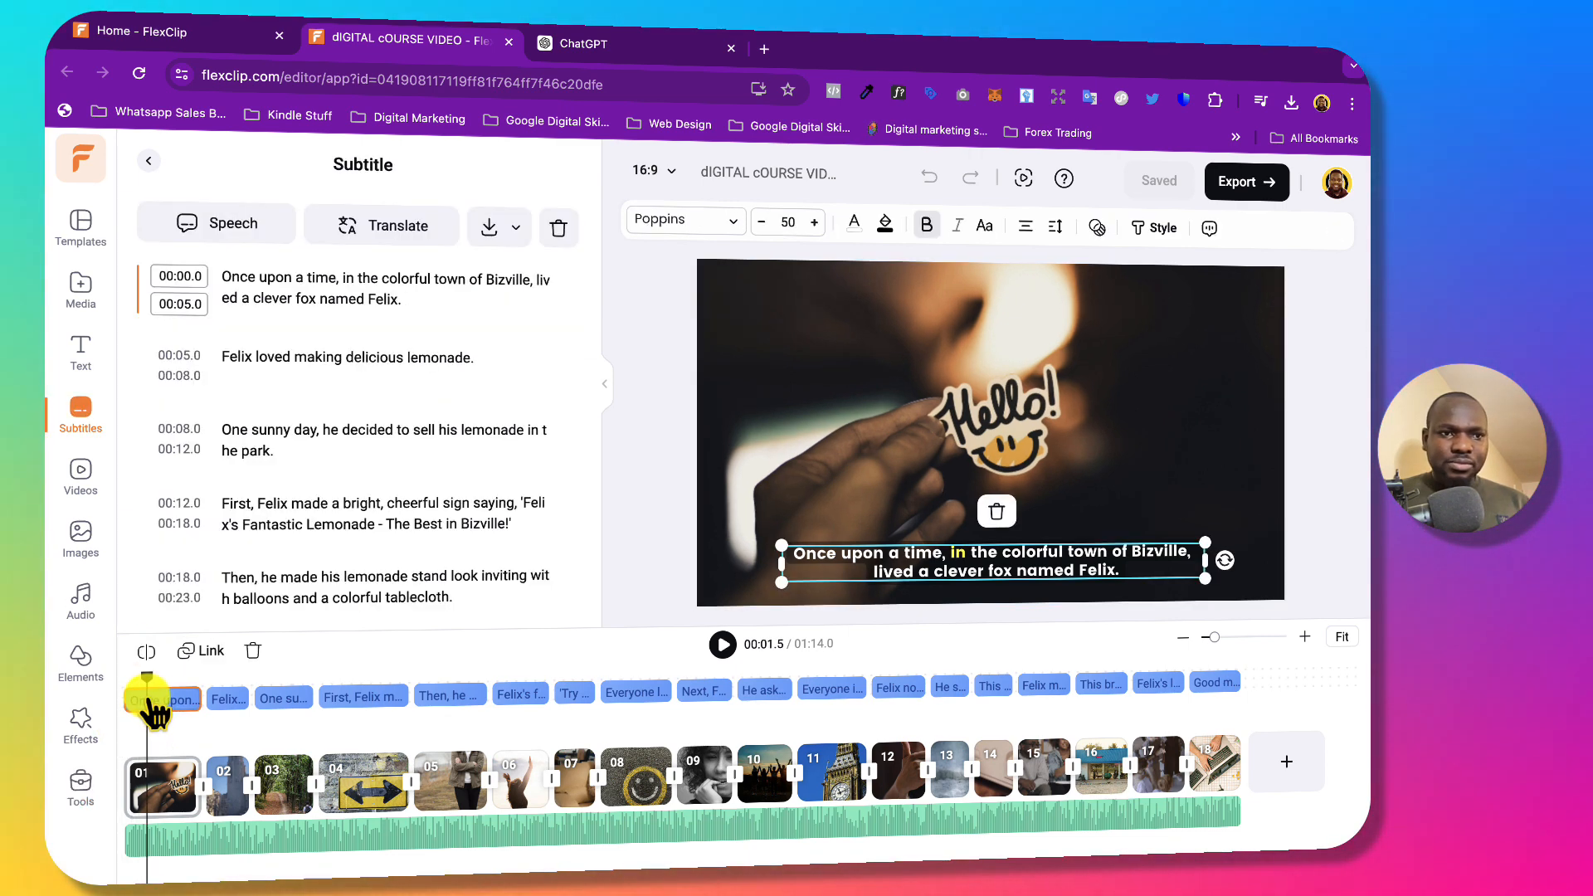
click(166, 776)
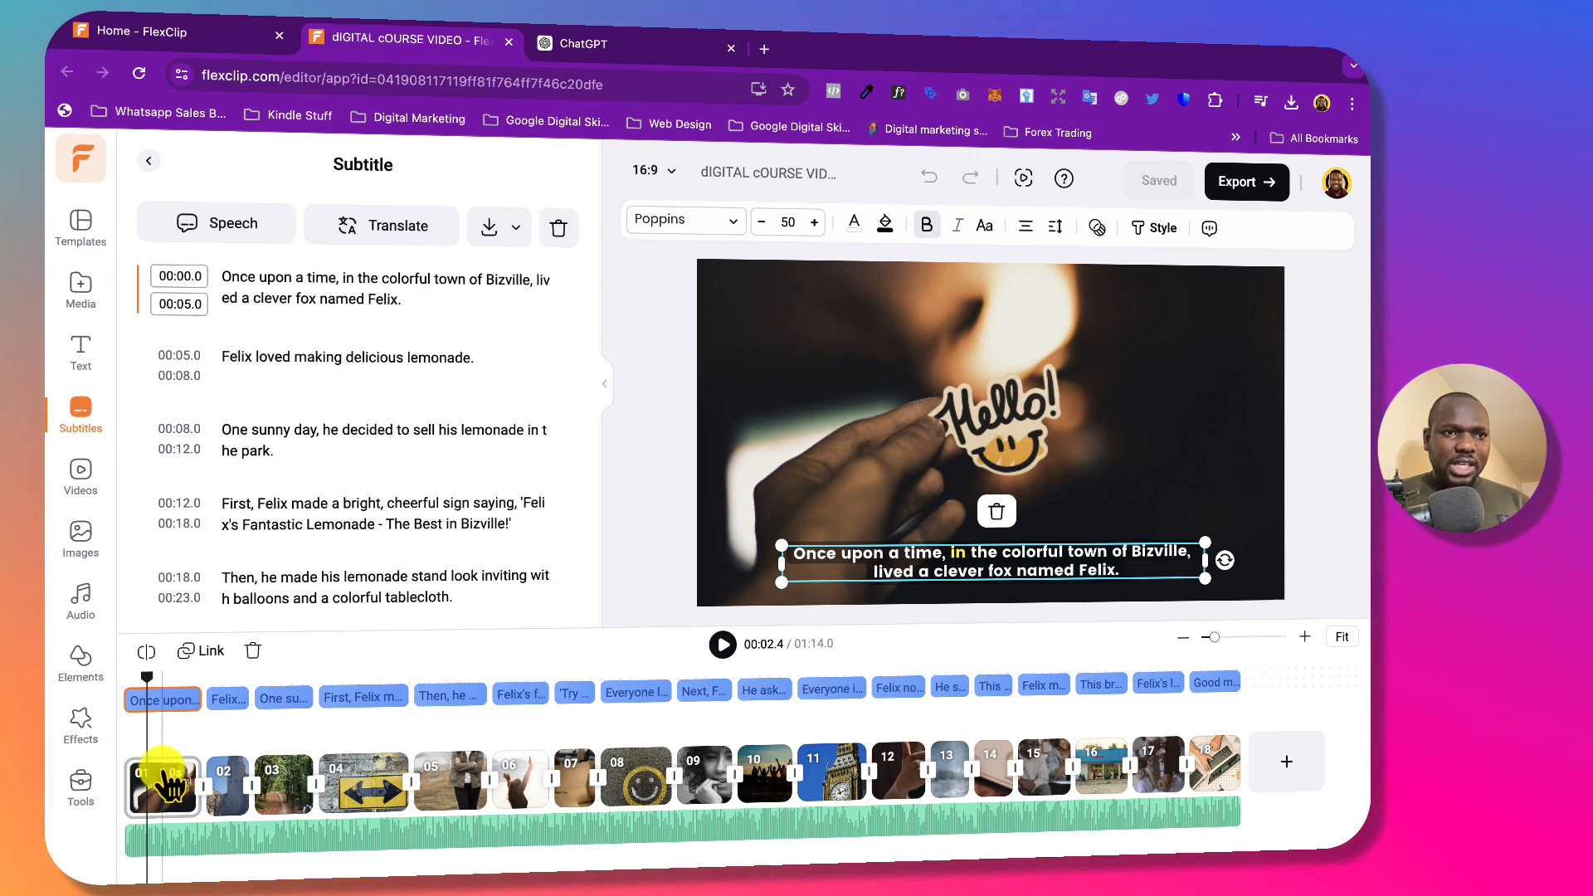
click(224, 226)
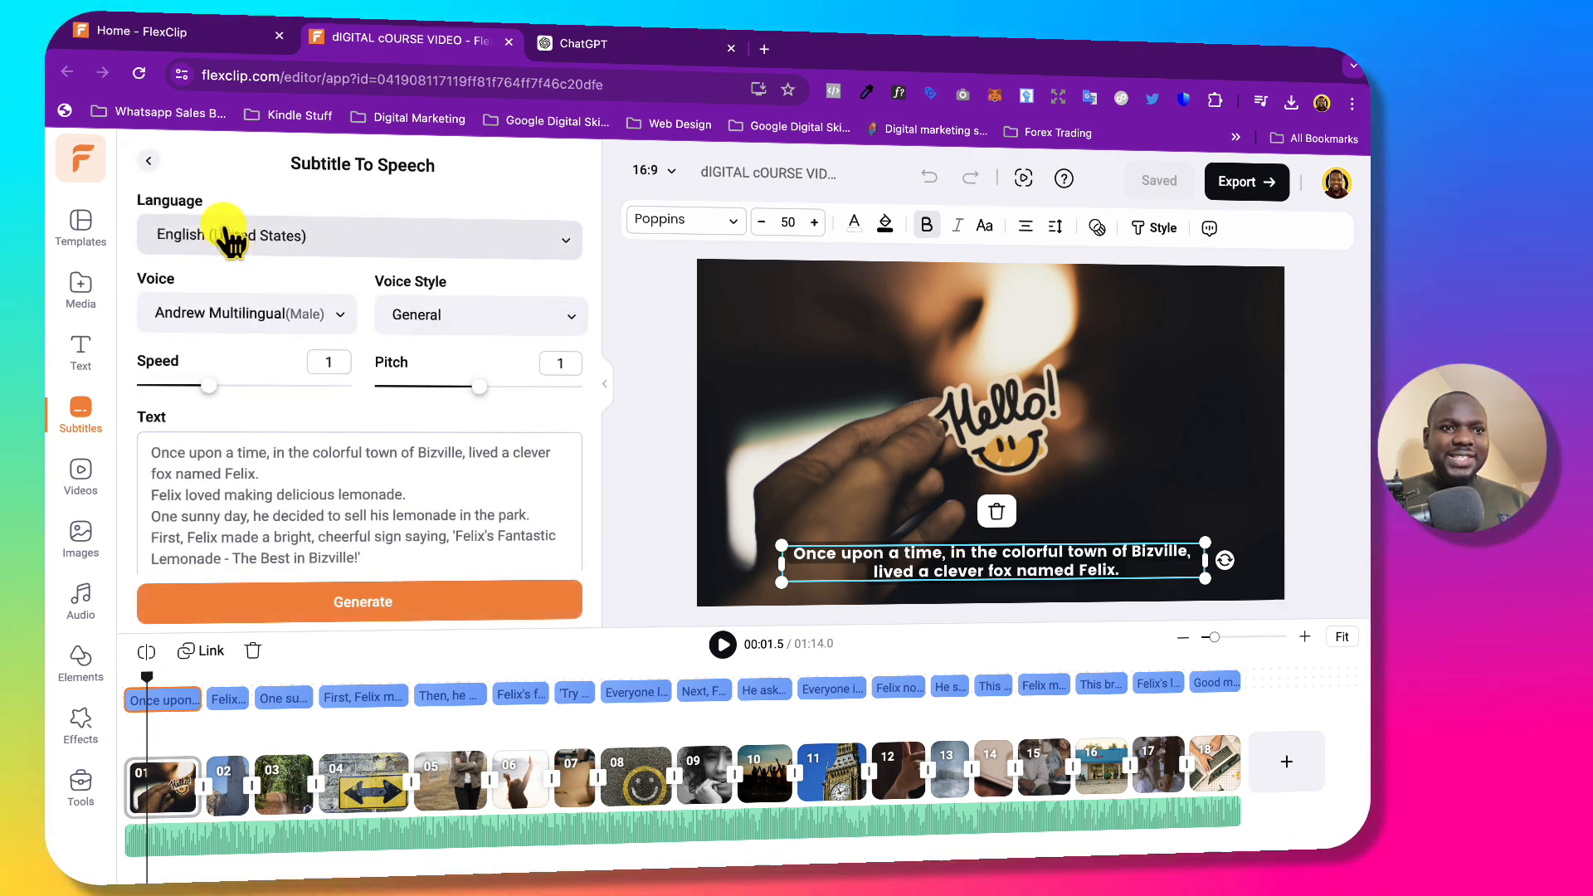
click(325, 602)
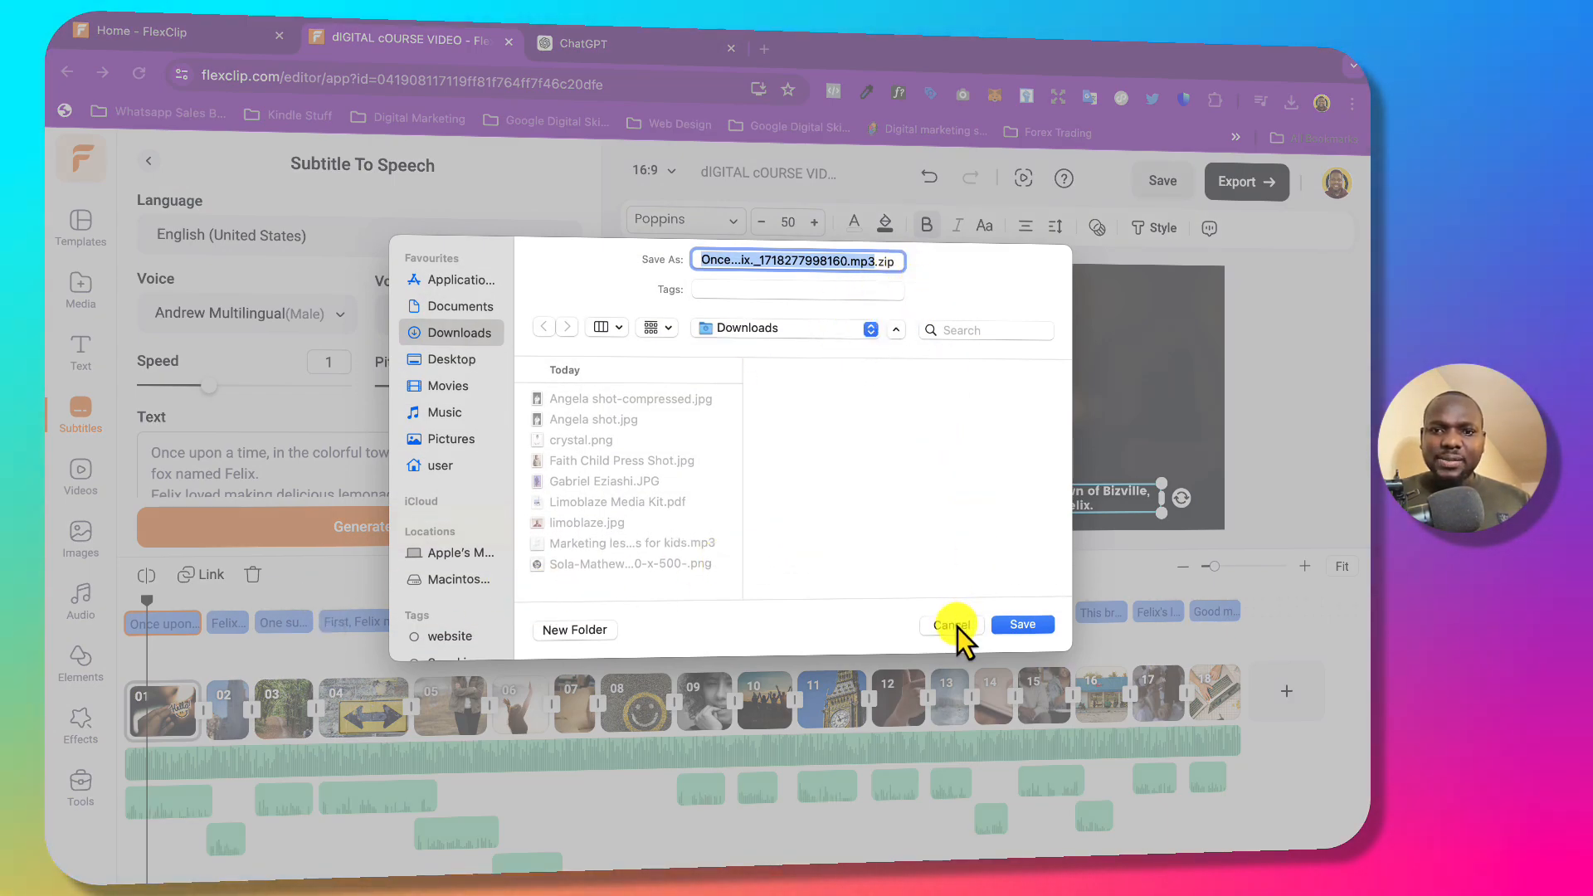
click(1022, 625)
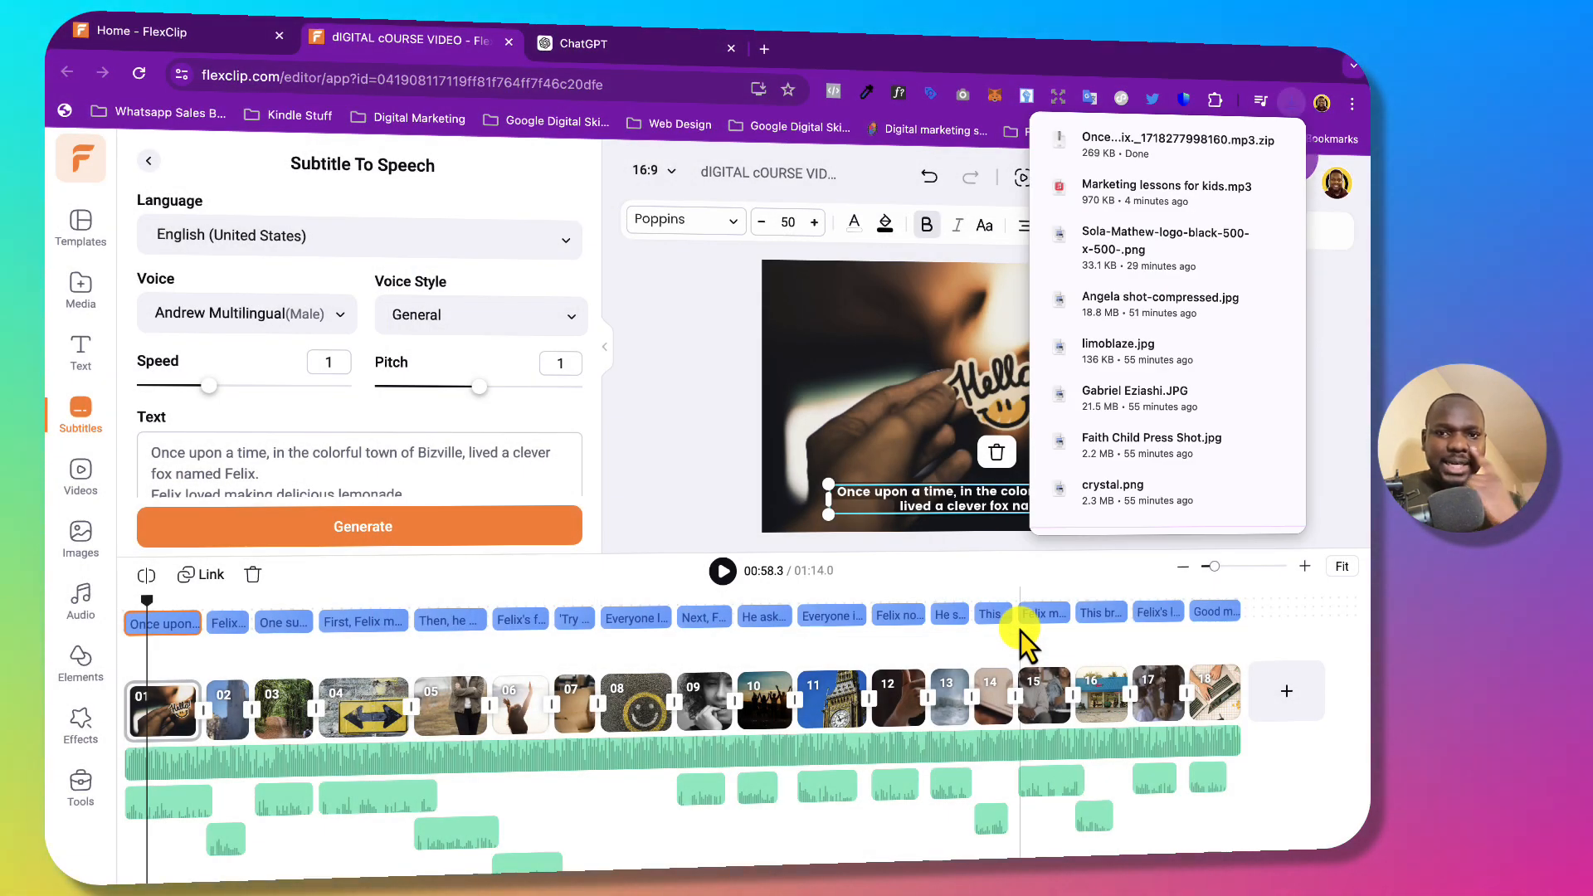
Briefly preview the new voiceover and select the background music track.
click(721, 574)
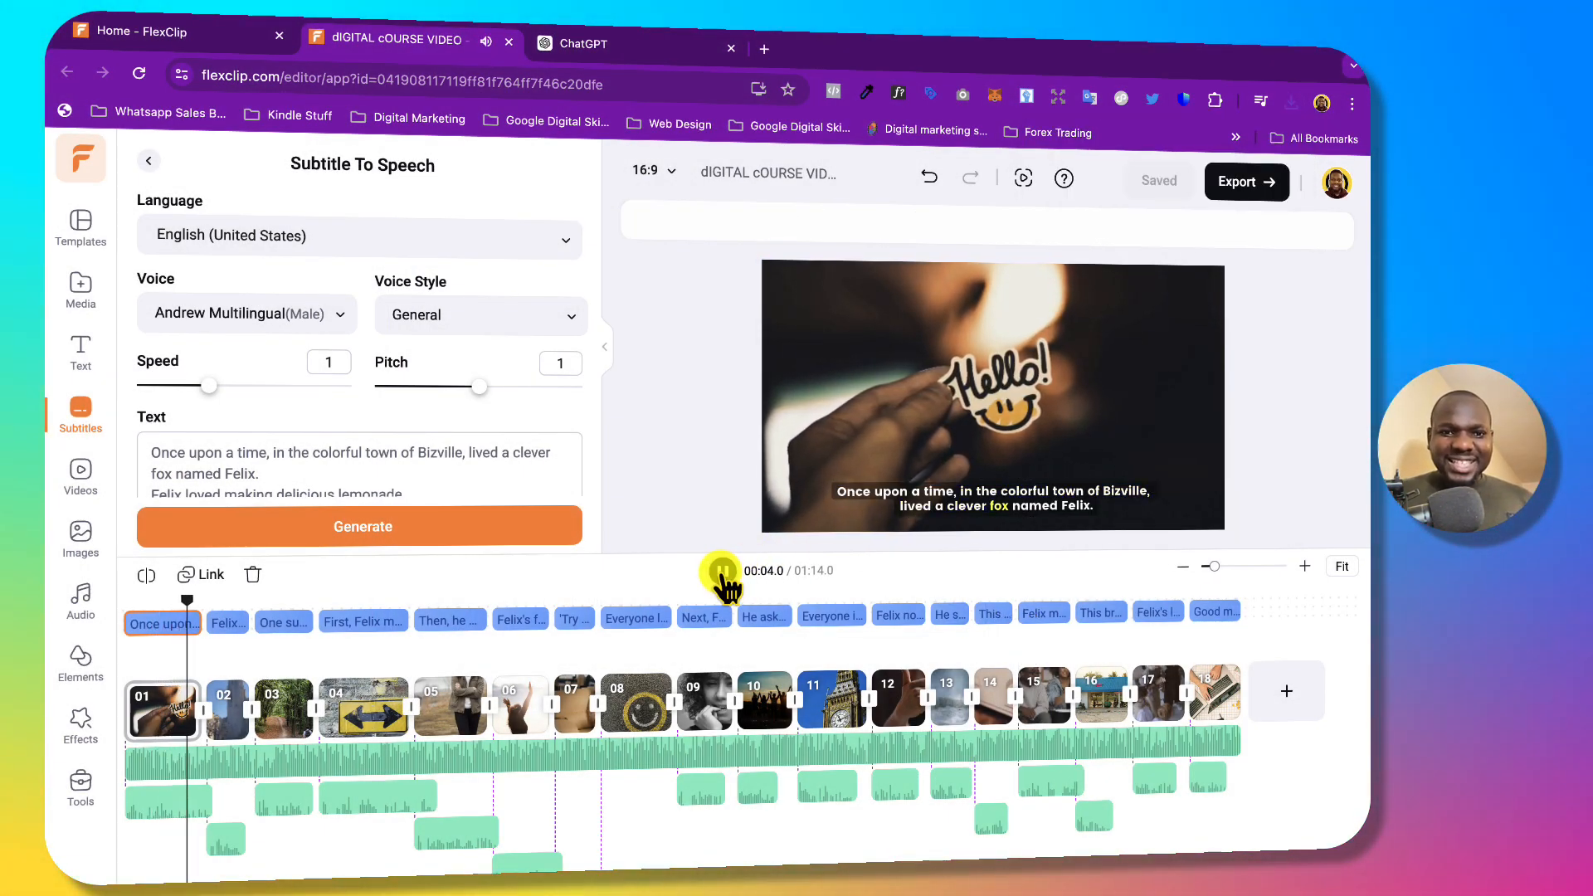
click(722, 573)
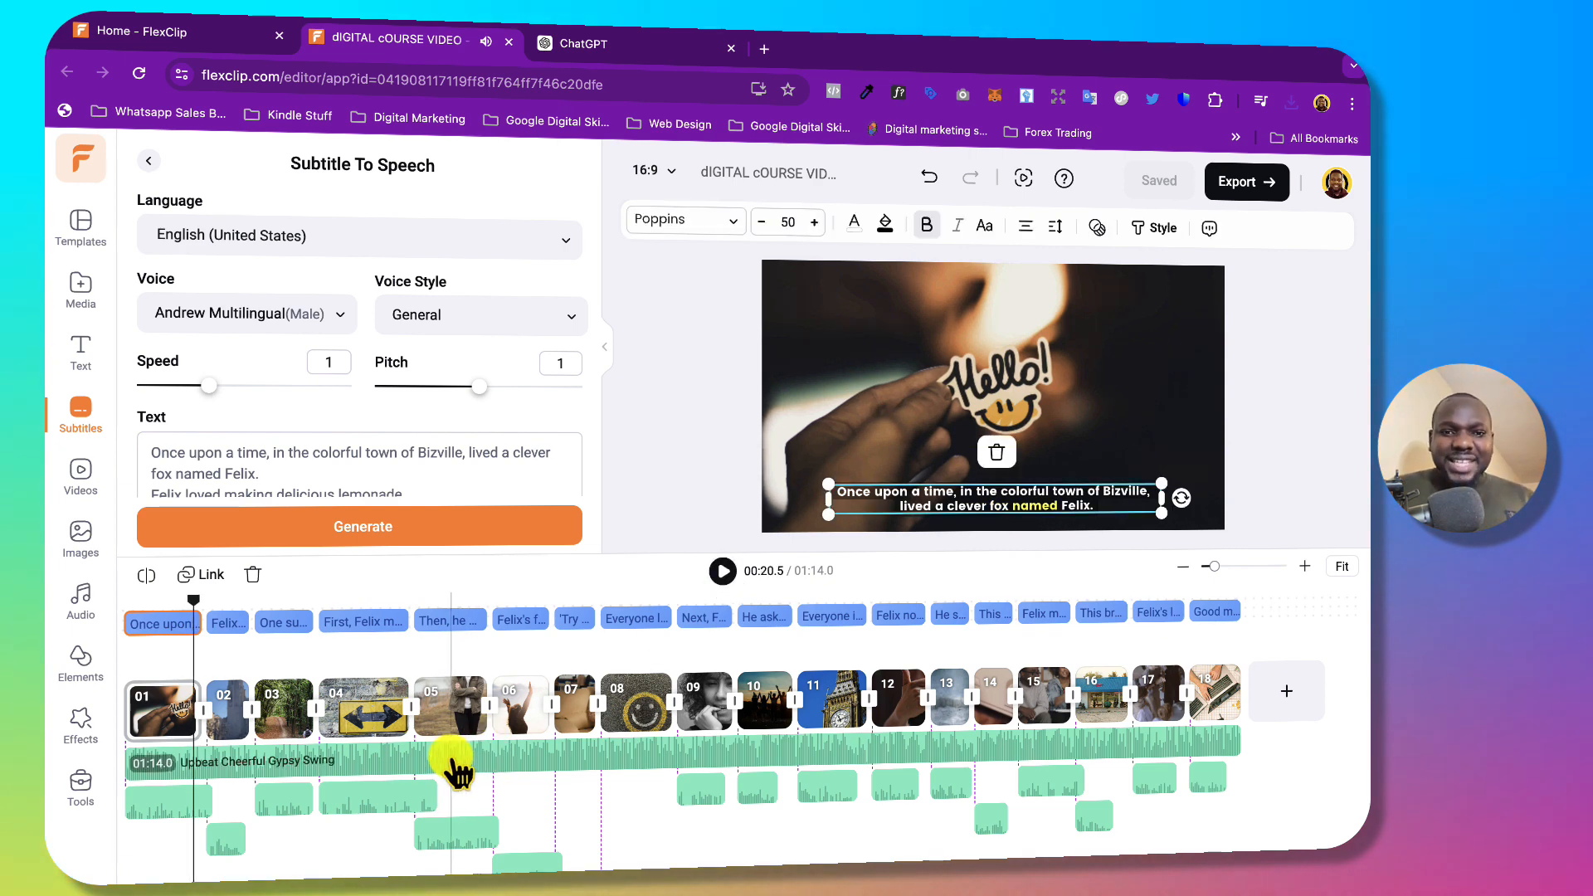
click(315, 770)
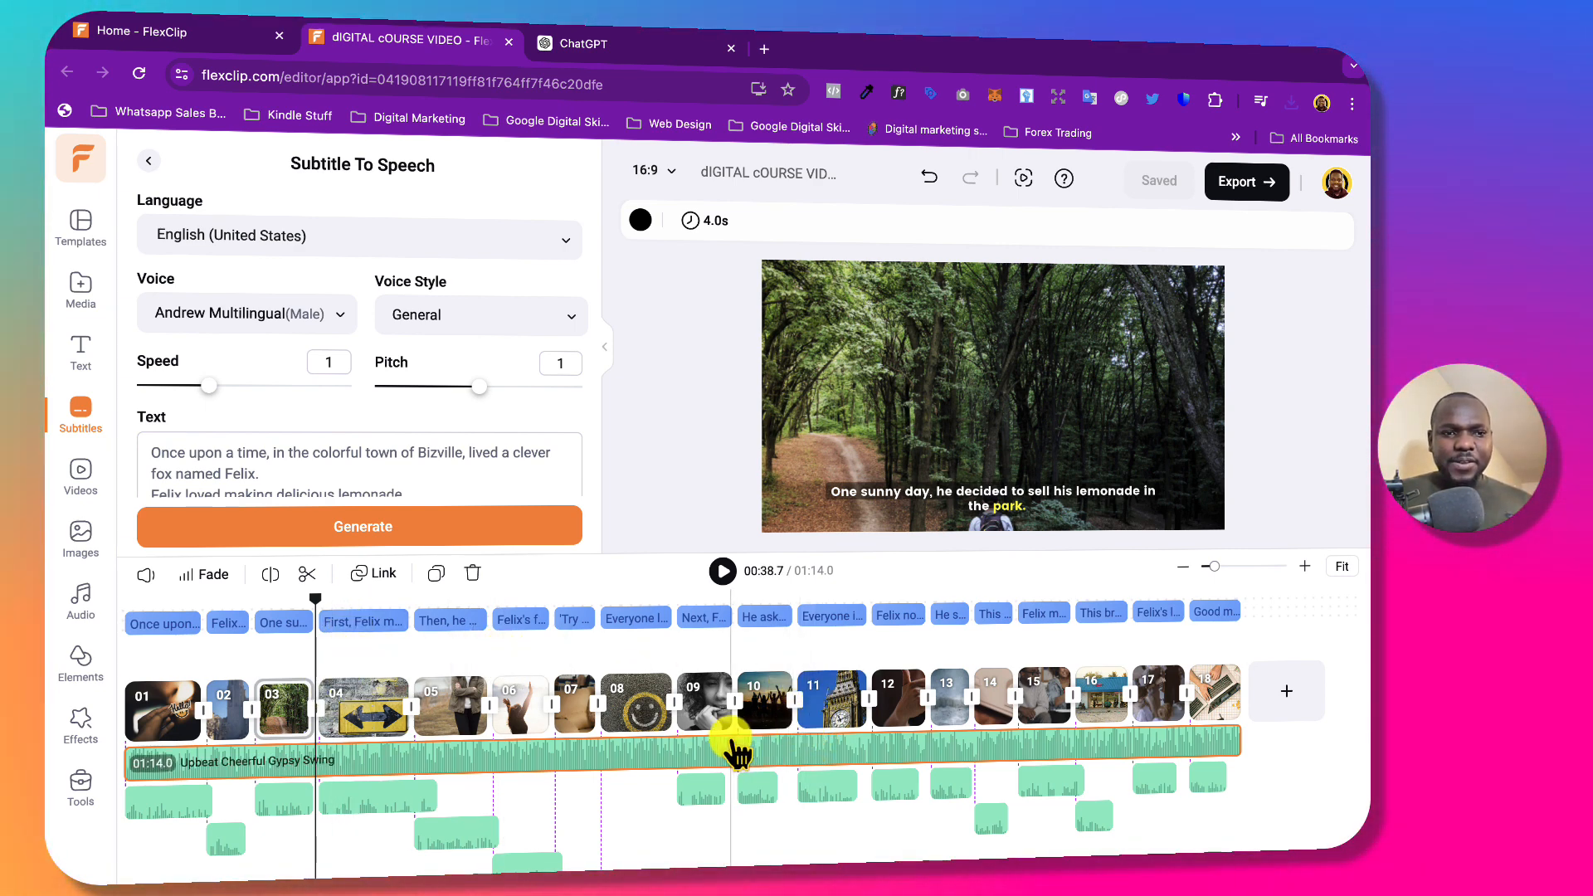
click(628, 754)
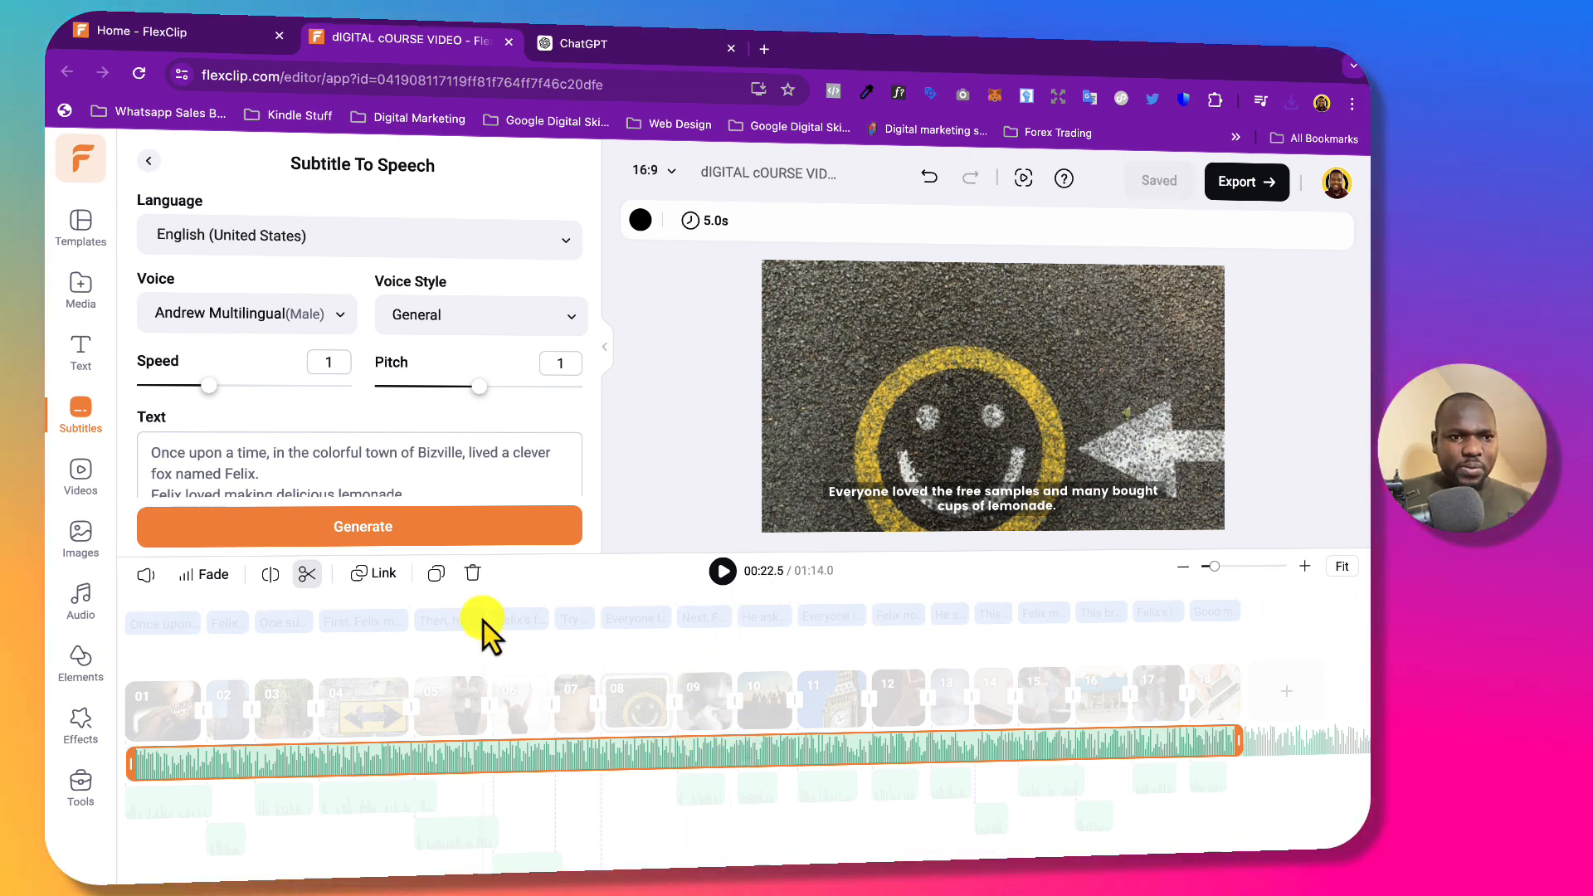
Confirm the background music volume reads 6 and resume playback to hear the mix.
click(148, 574)
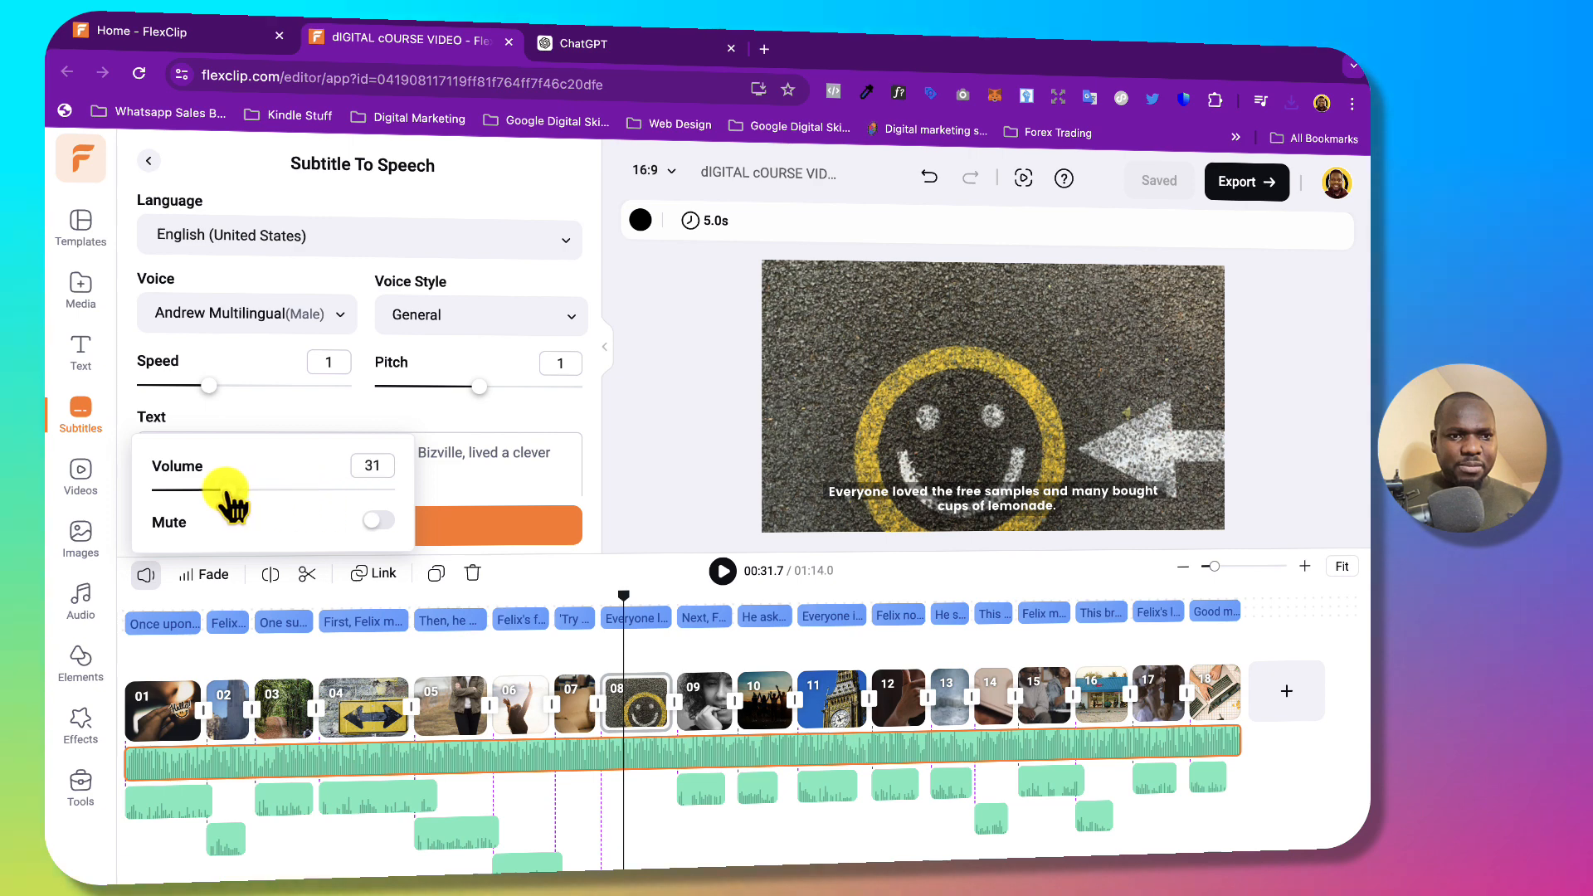
click(723, 570)
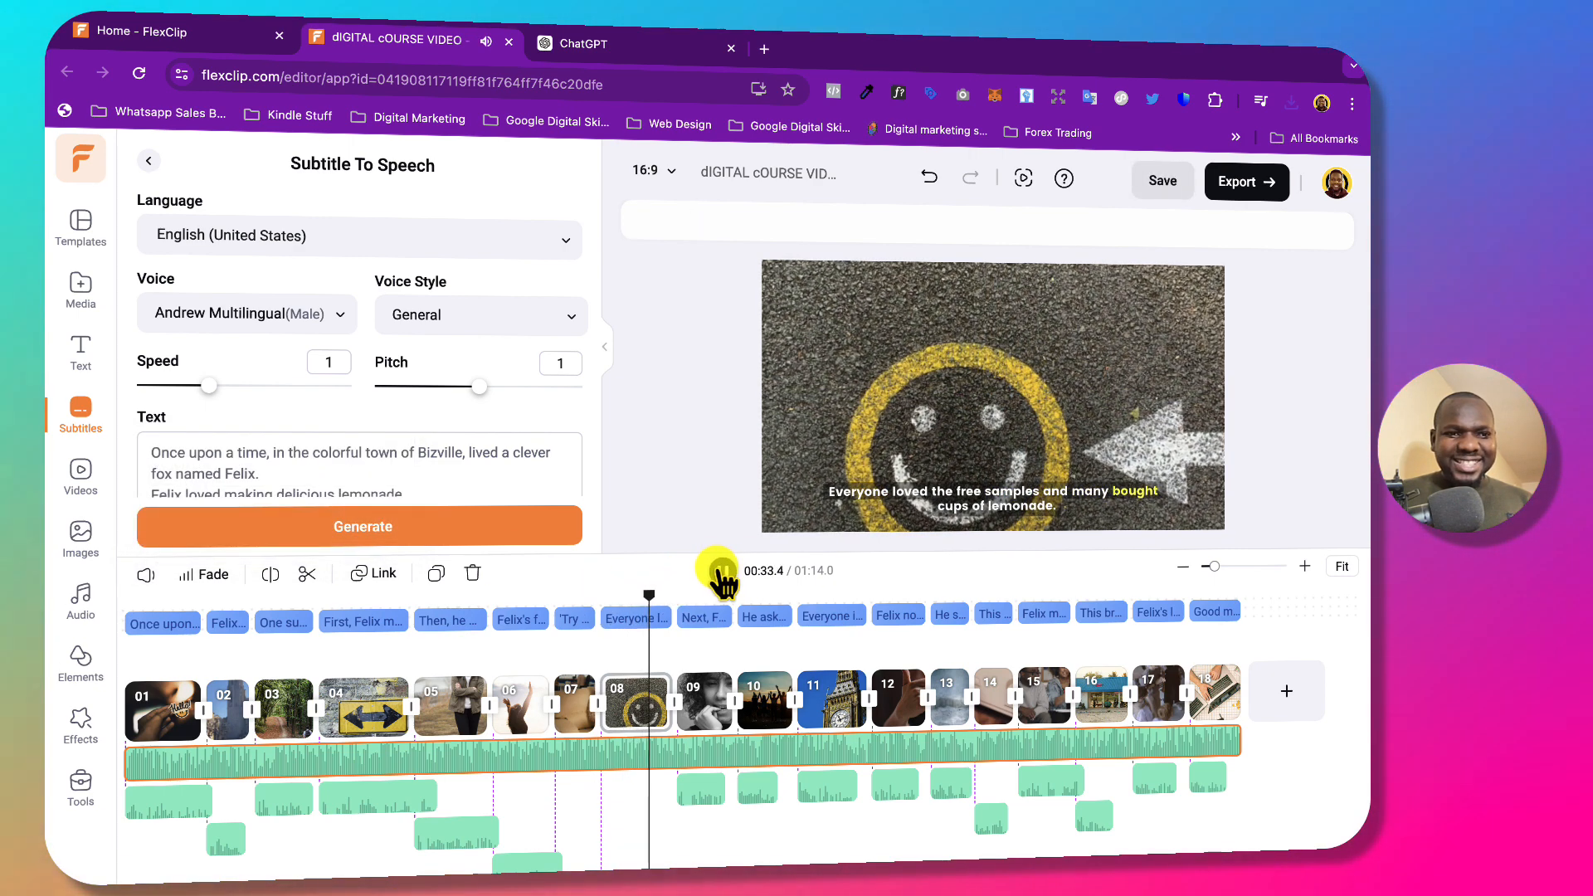
click(380, 755)
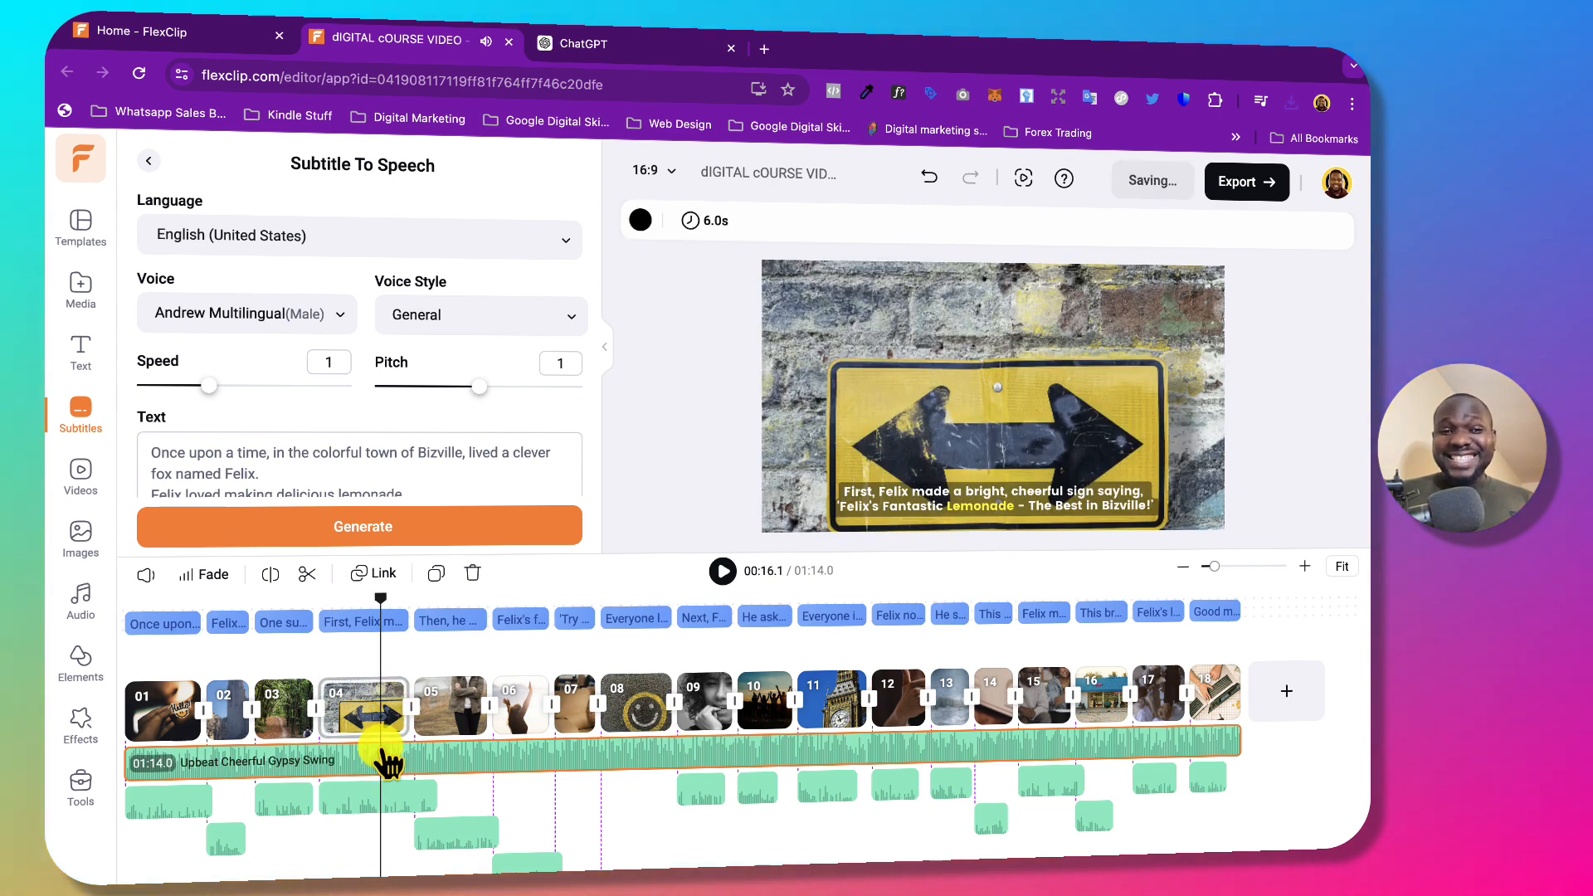
click(147, 574)
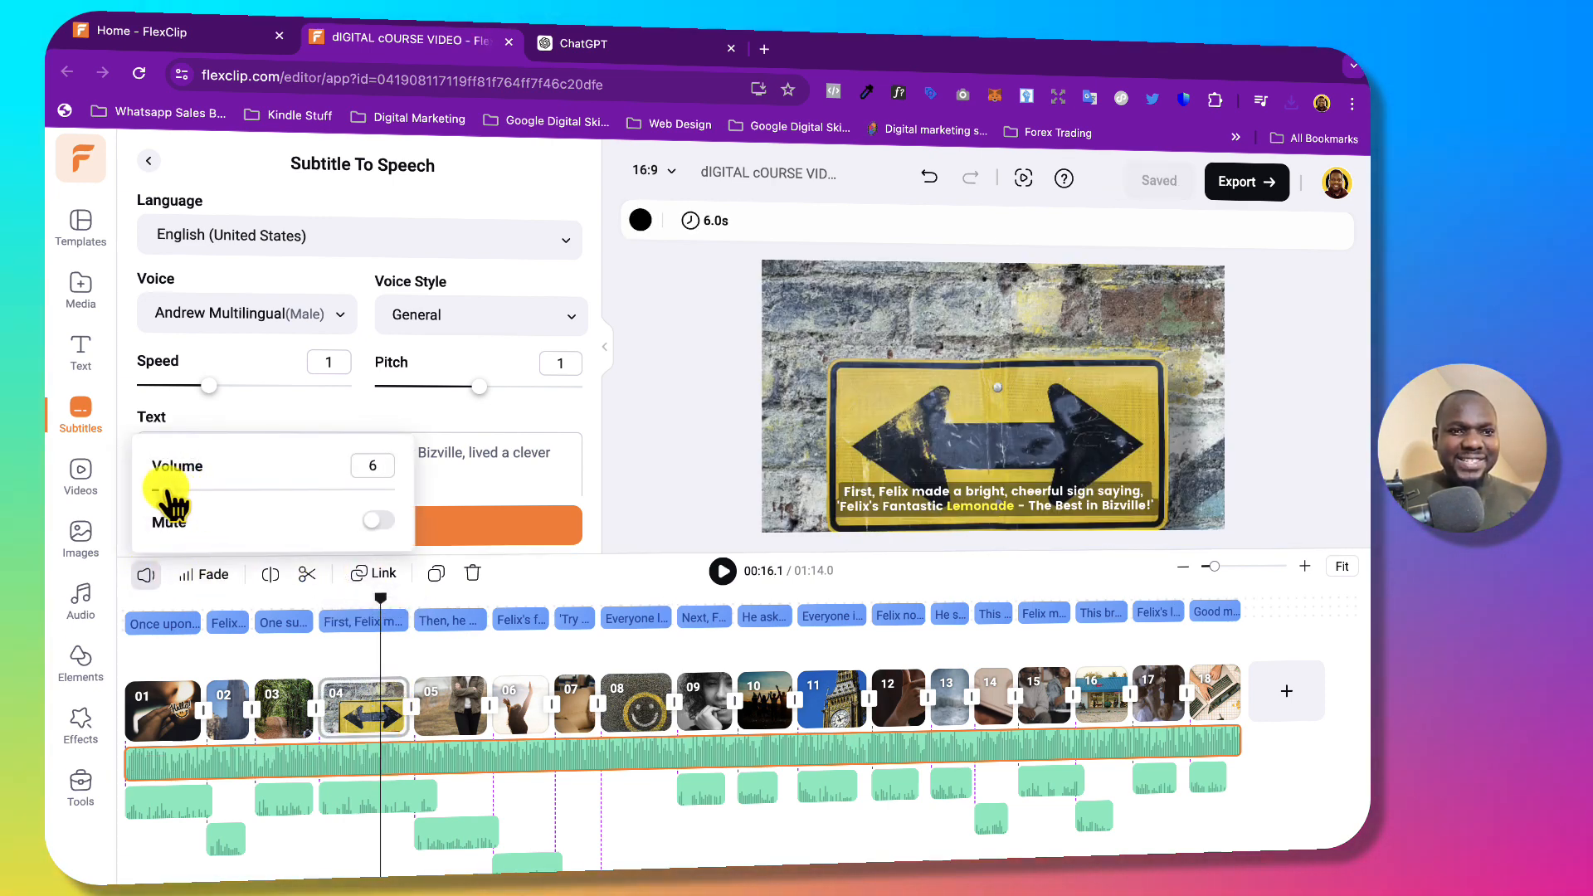
click(649, 514)
click(722, 571)
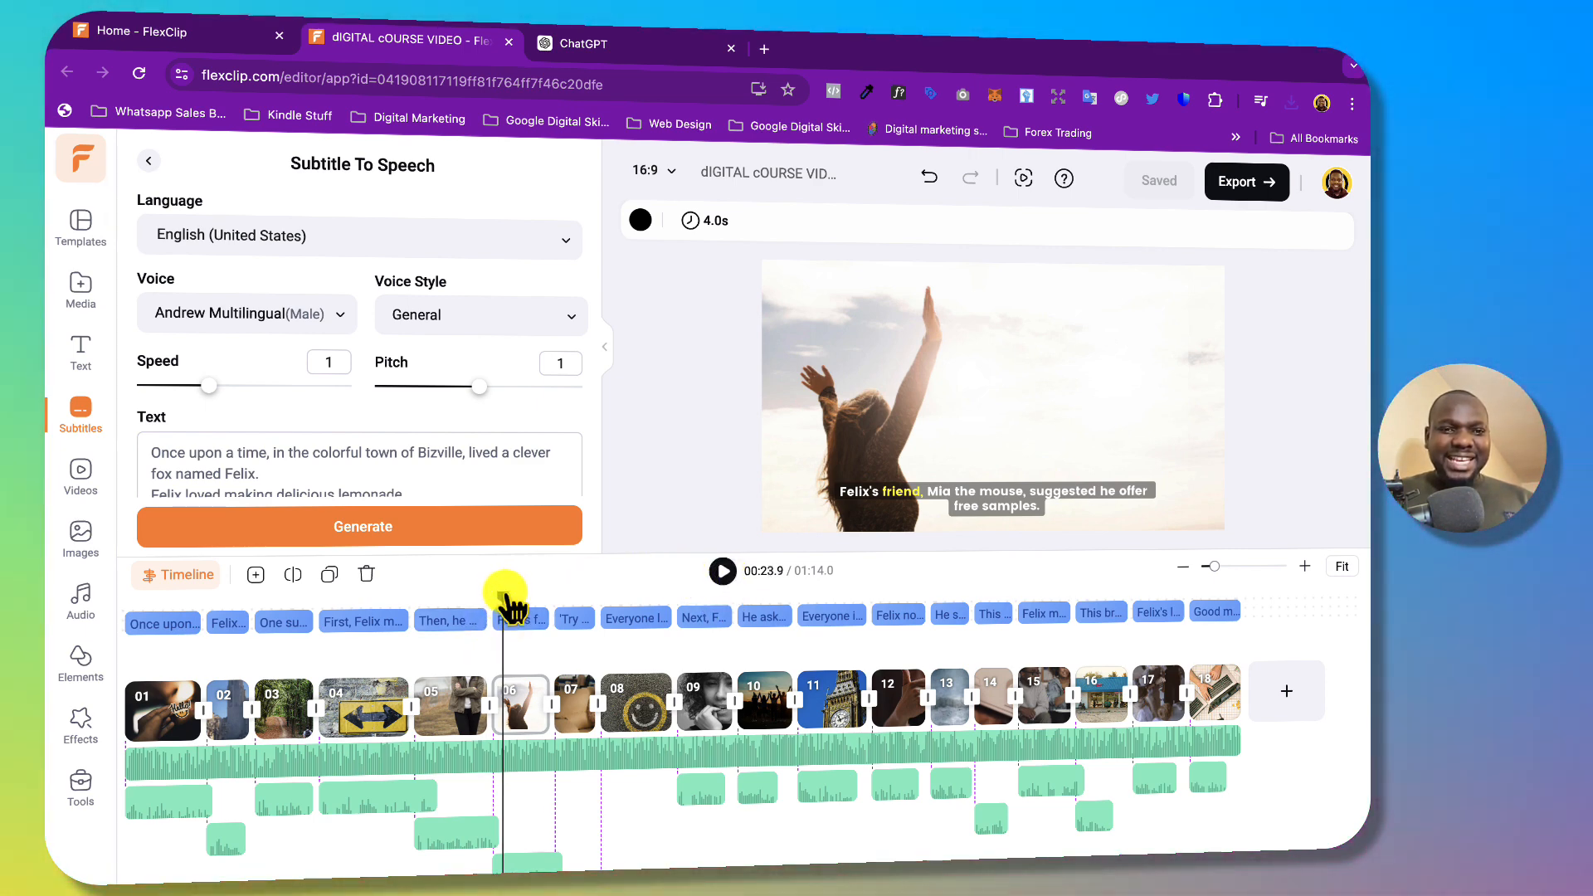
Raise the first scene's voiceover clip volume from 80 to 98 and rewind to 0:00.
drag(503, 596, 117, 601)
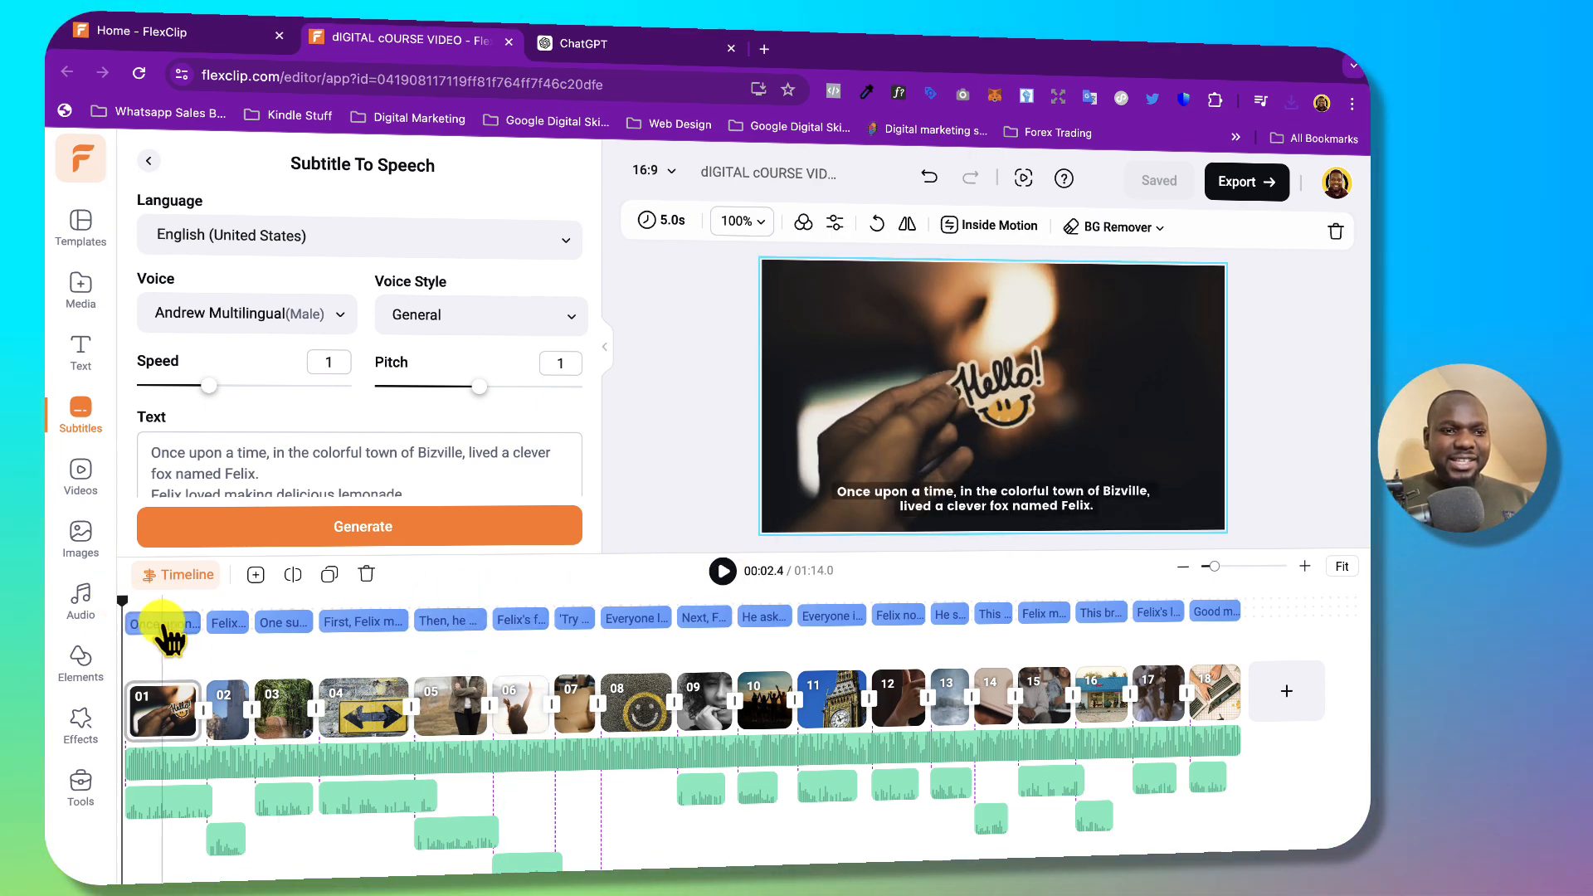
click(176, 800)
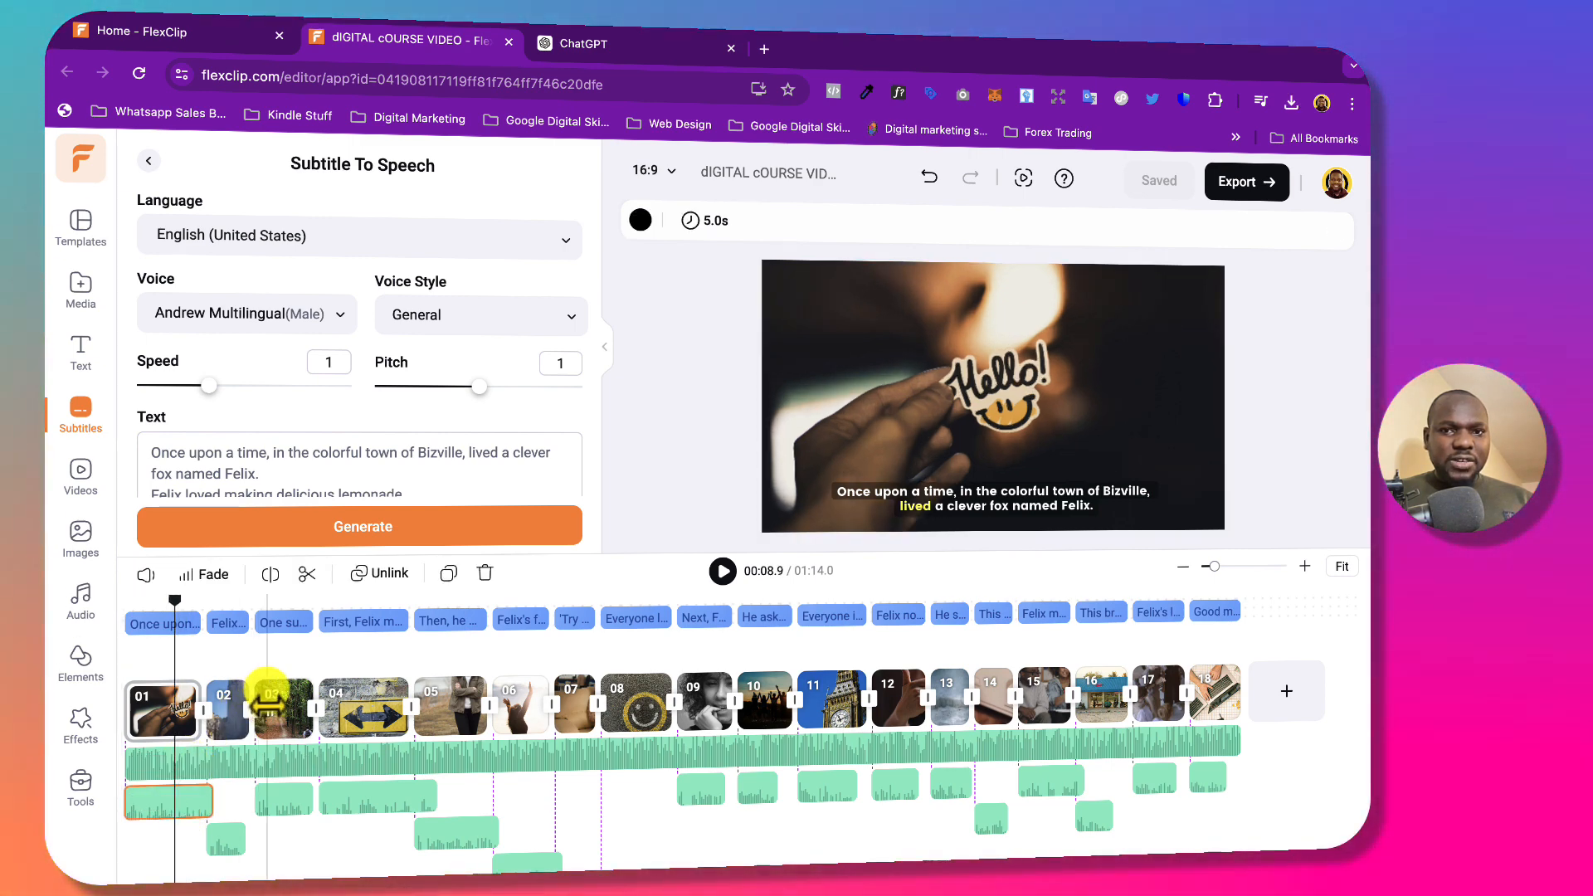
click(146, 575)
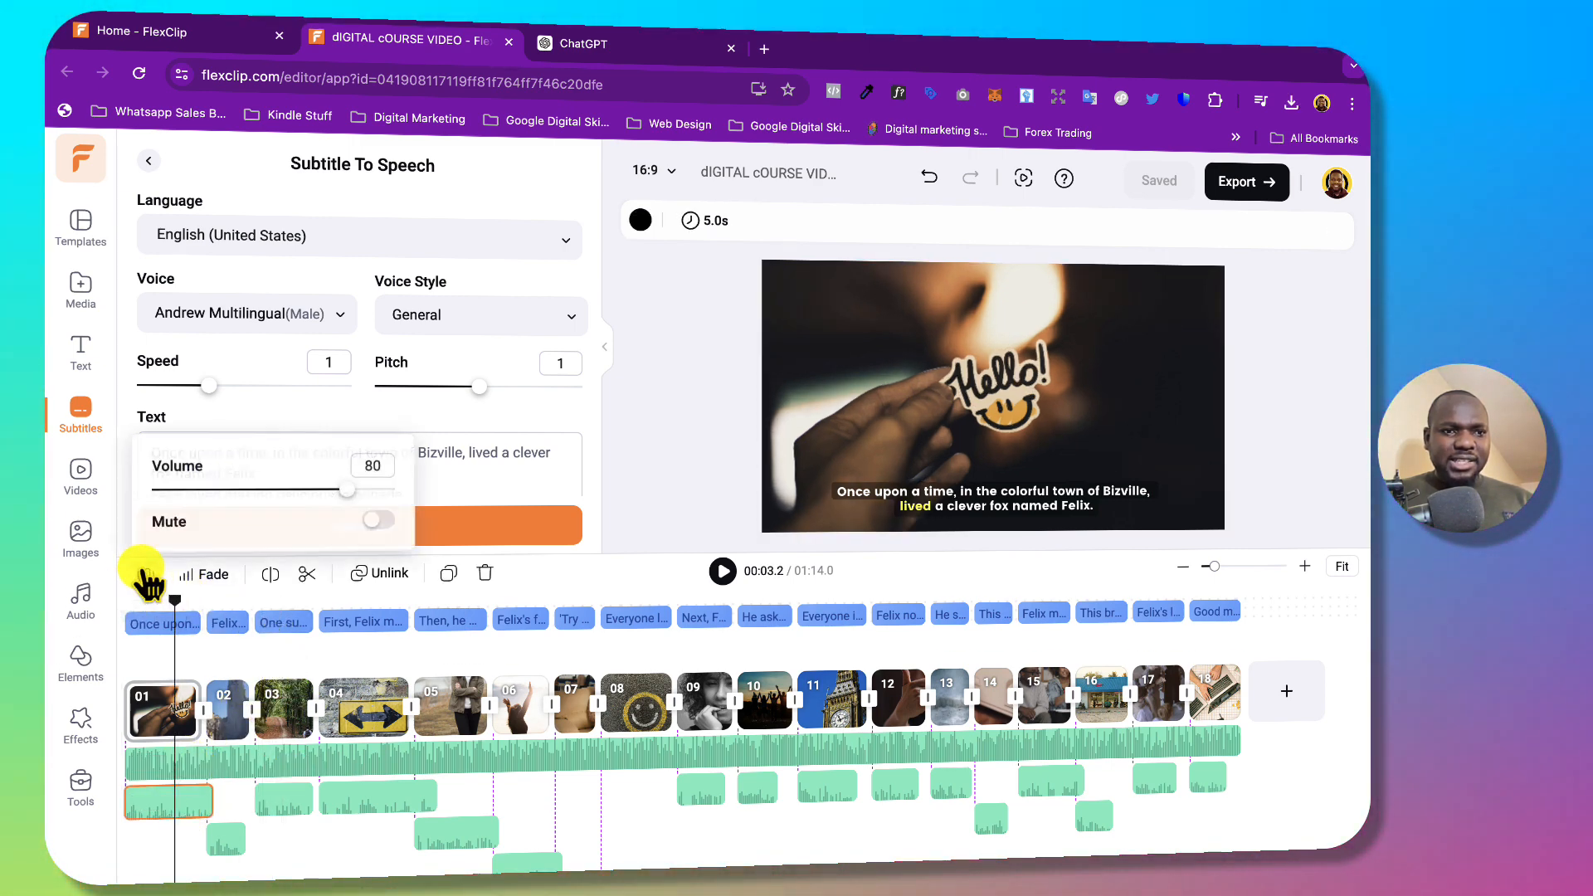
drag(349, 490, 365, 488)
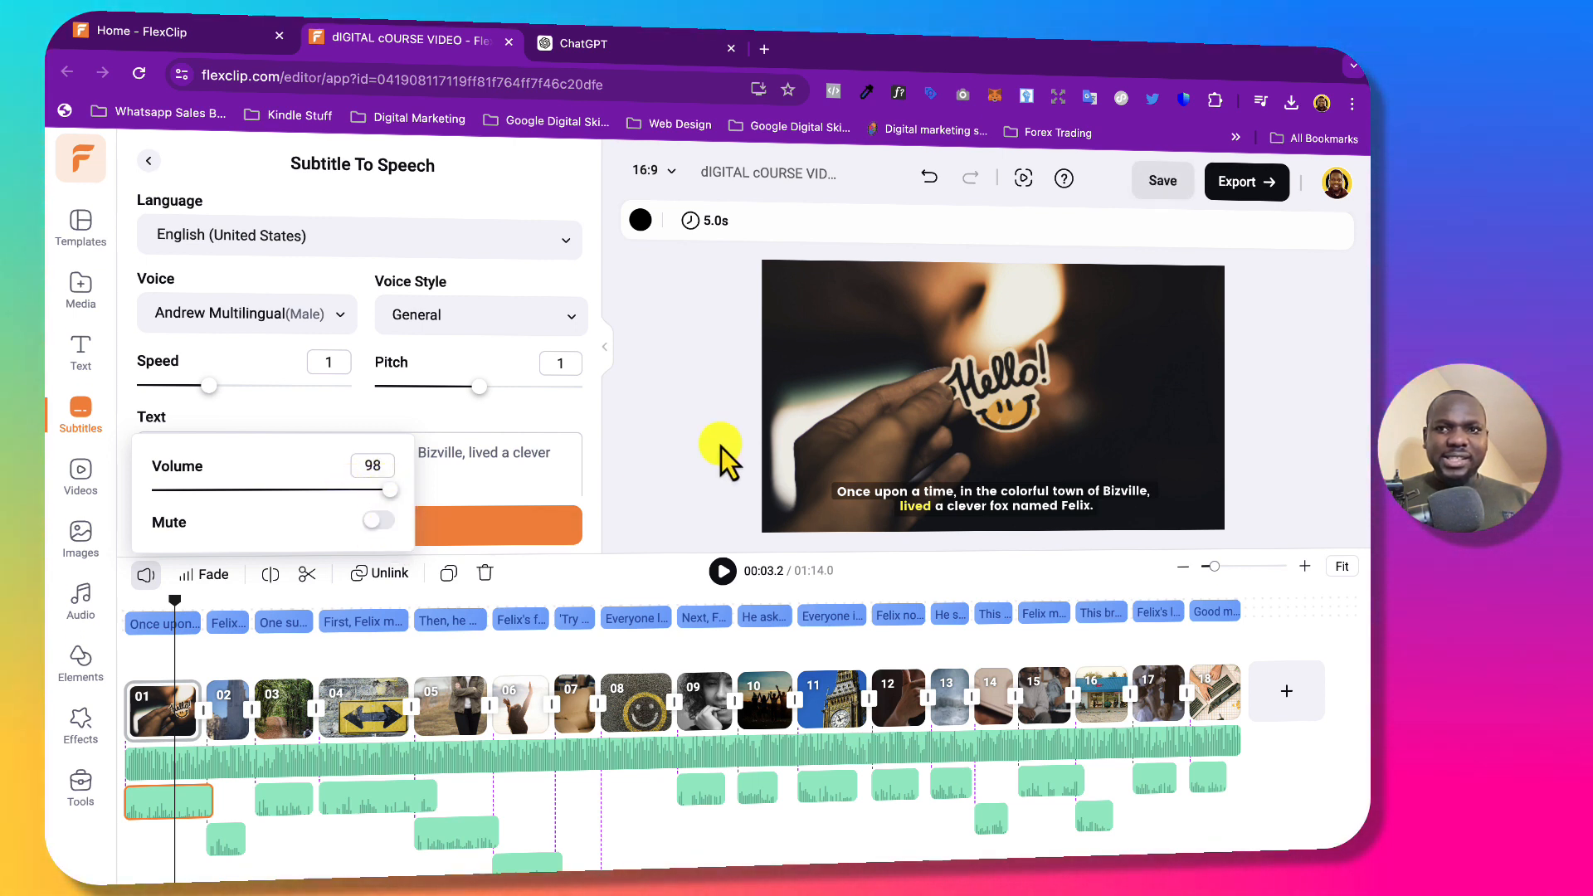
click(675, 380)
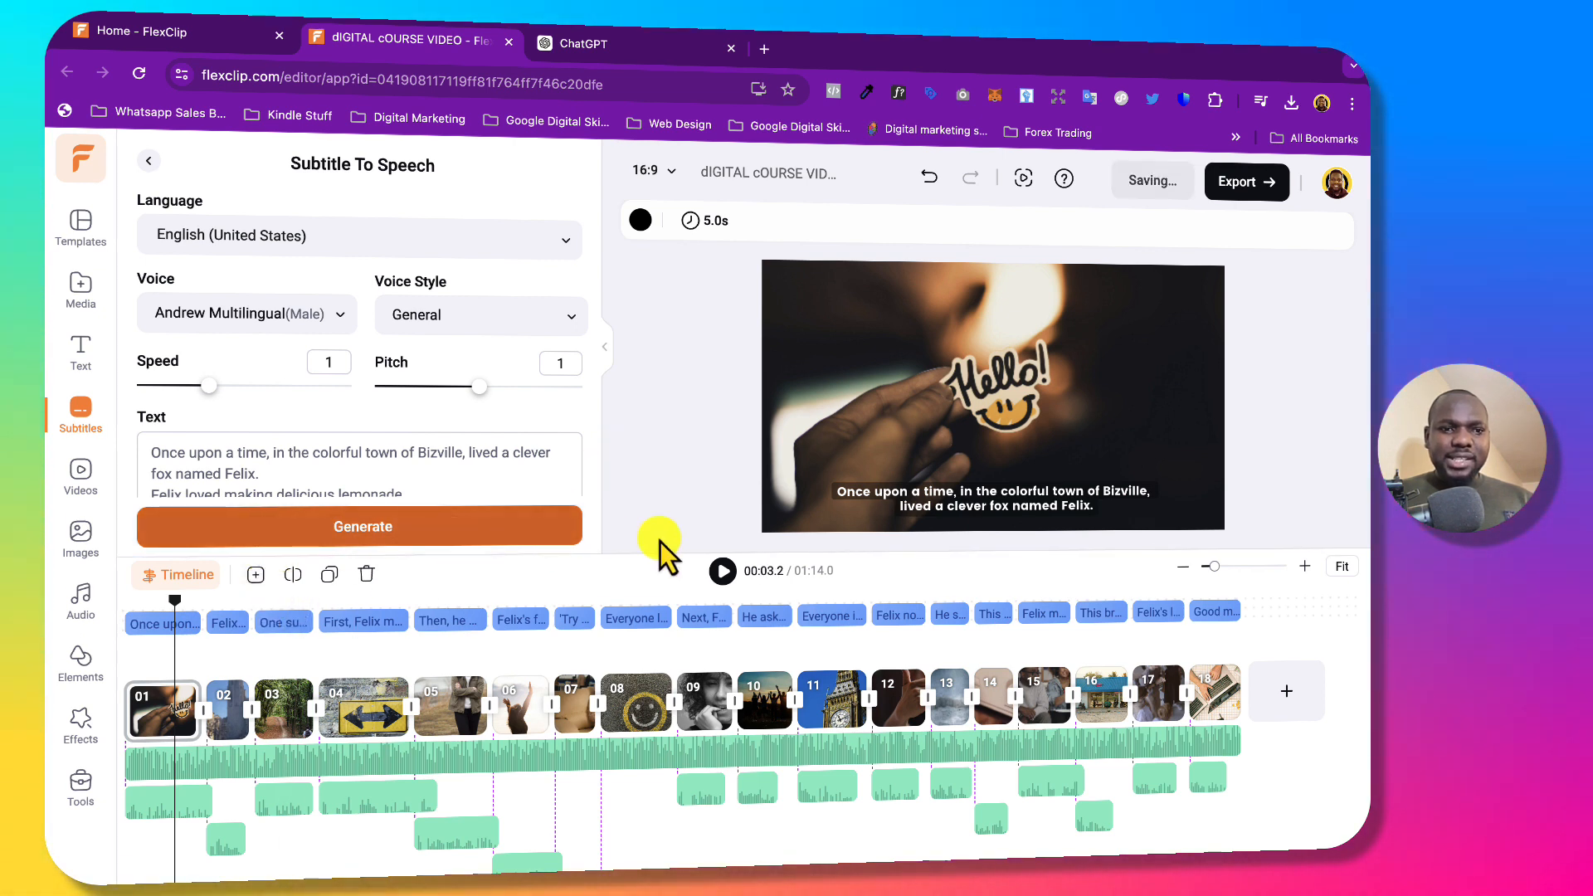
drag(174, 602, 124, 604)
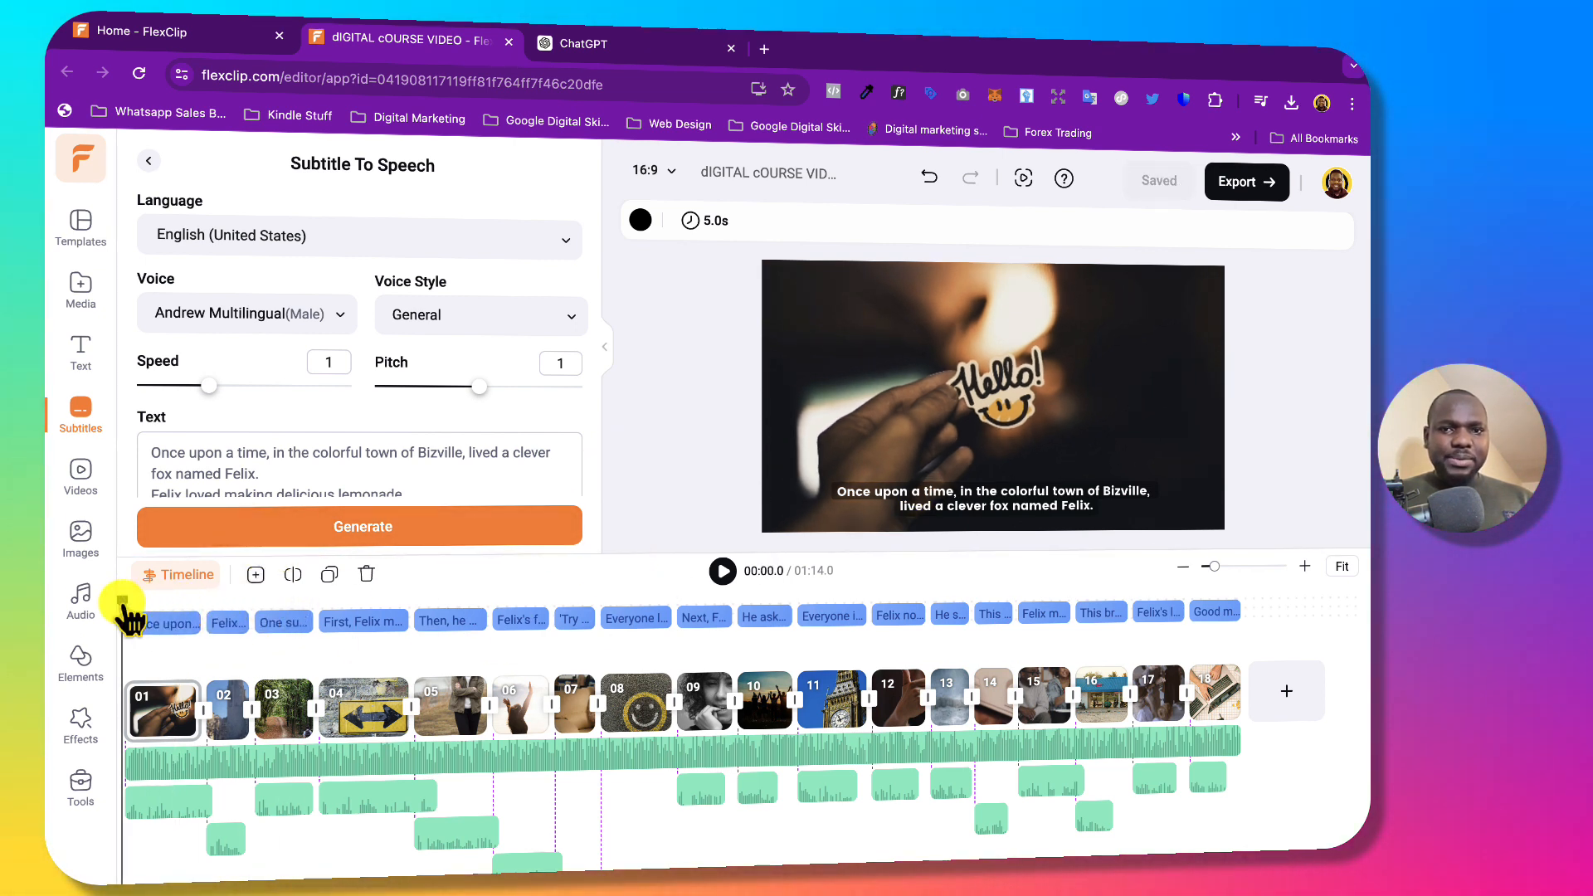
Play the video to 15.6s, then load flexclip.com in a new incognito Chrome window.
click(721, 572)
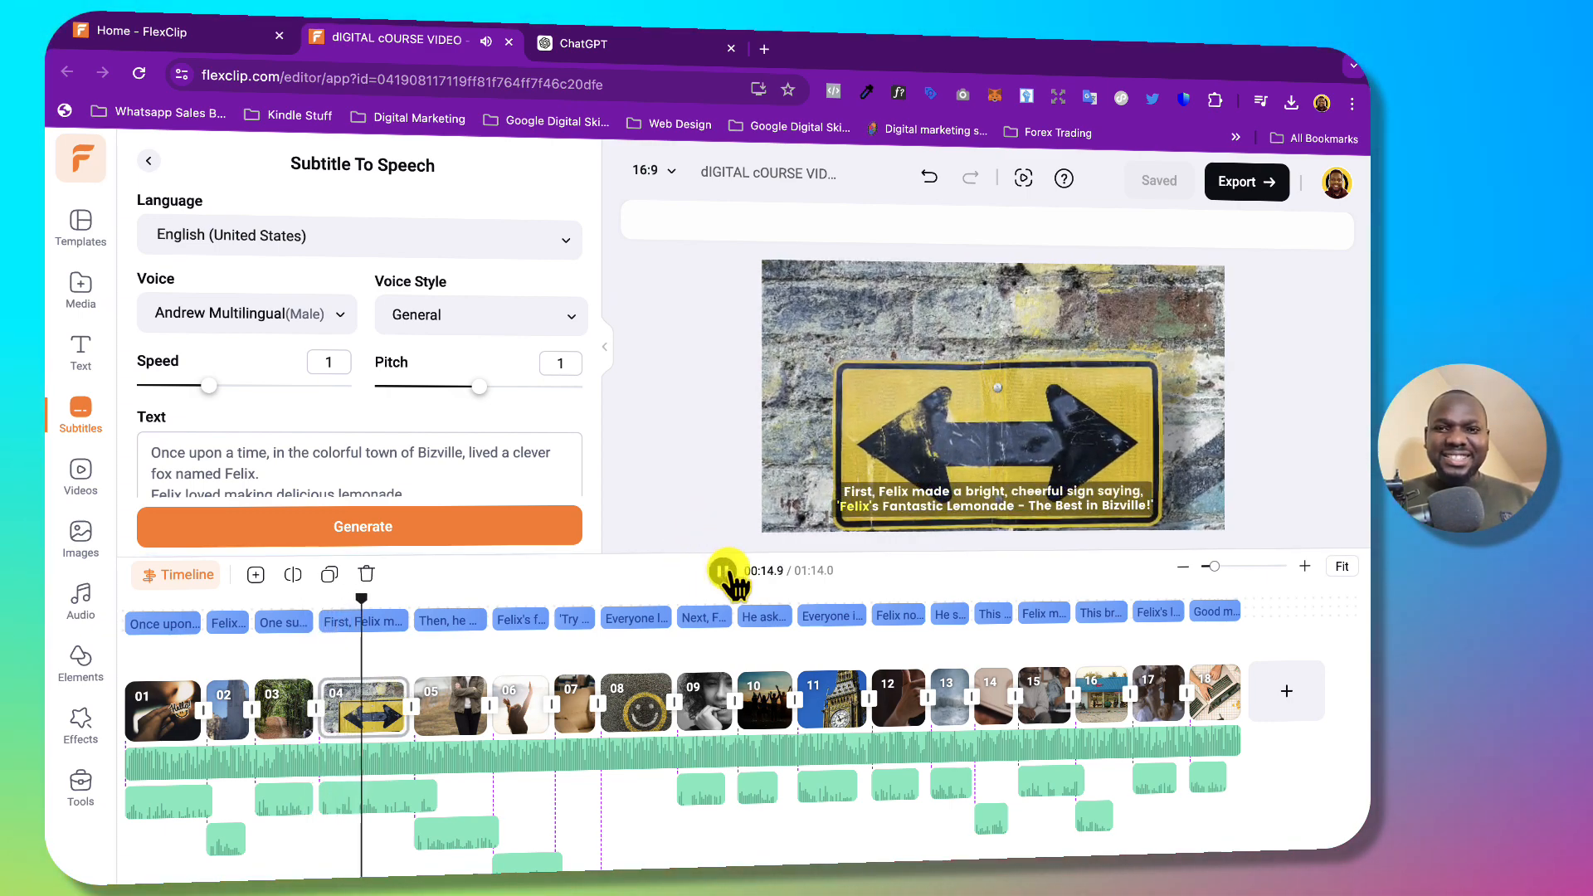
click(723, 571)
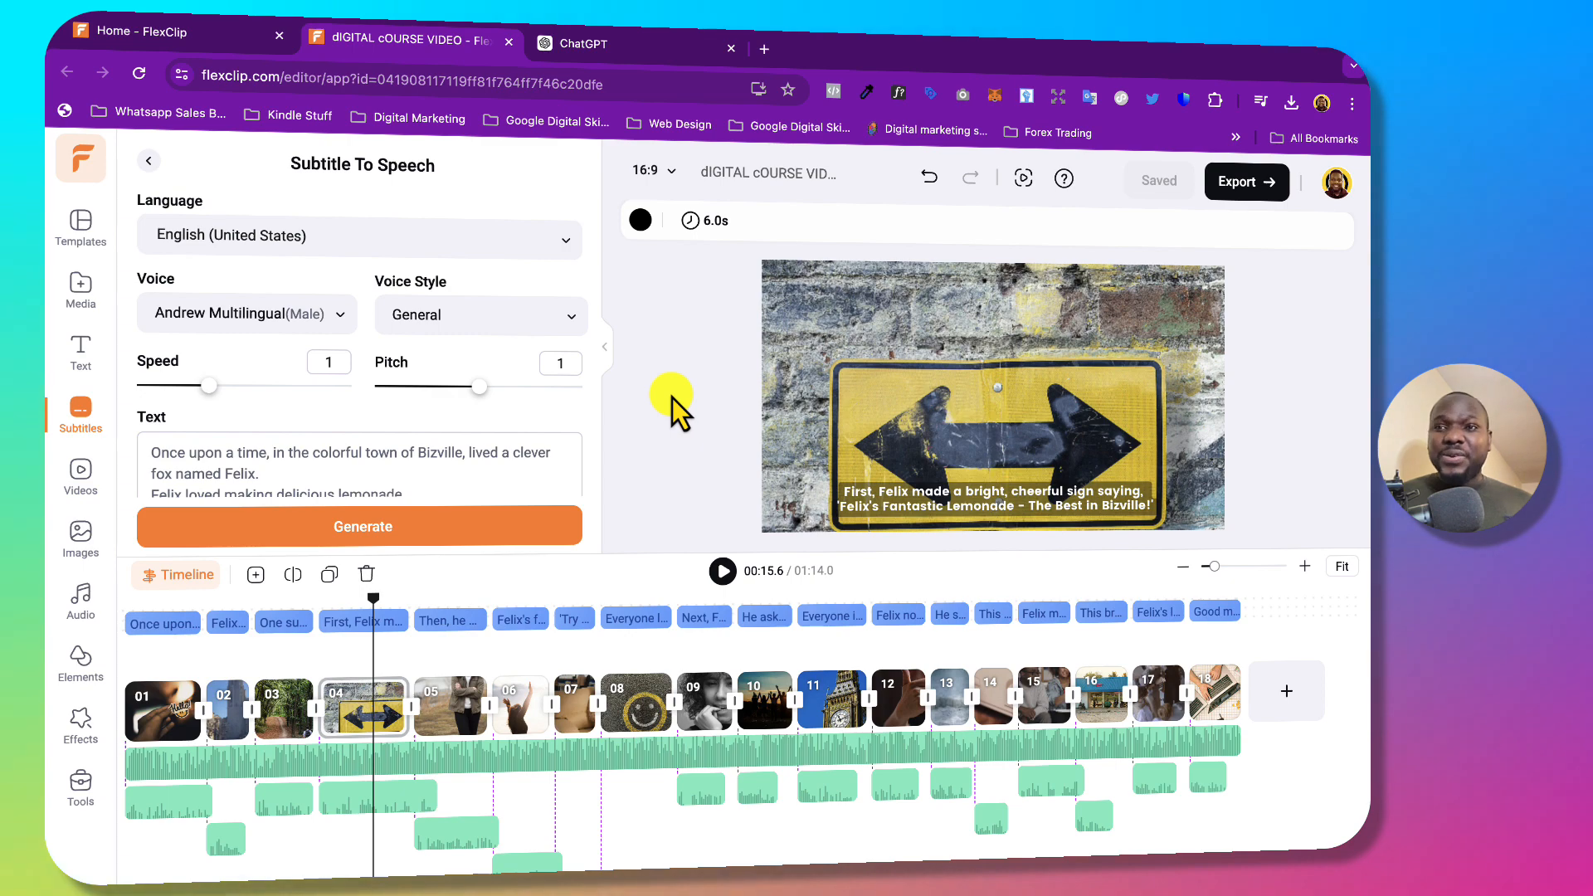
click(1351, 104)
click(1211, 227)
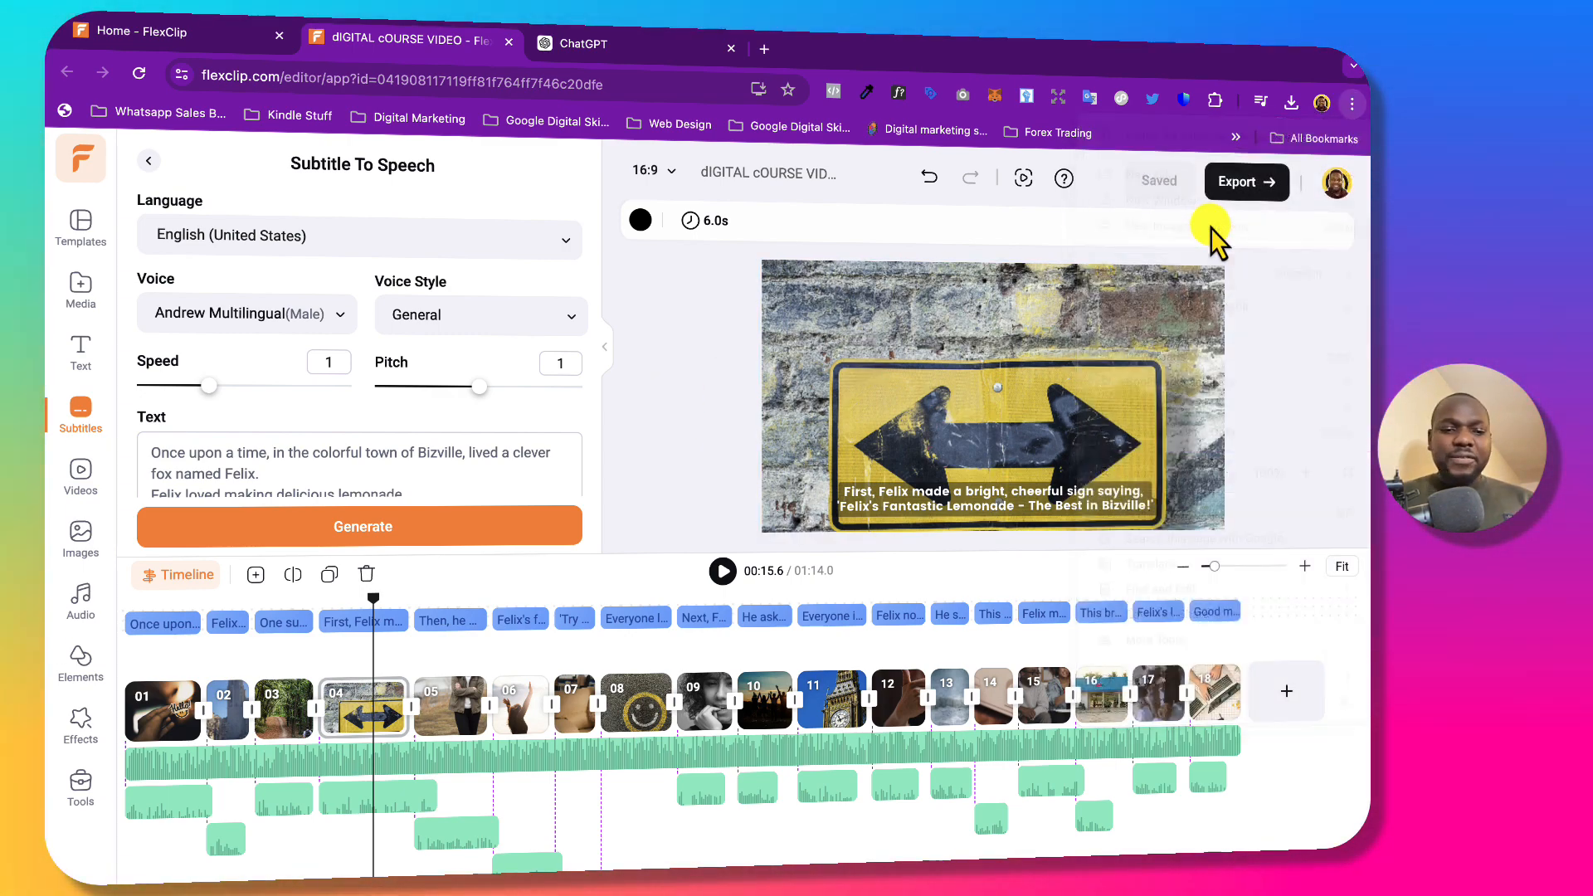
text(https://www.flexclip.com/)
key(Return)
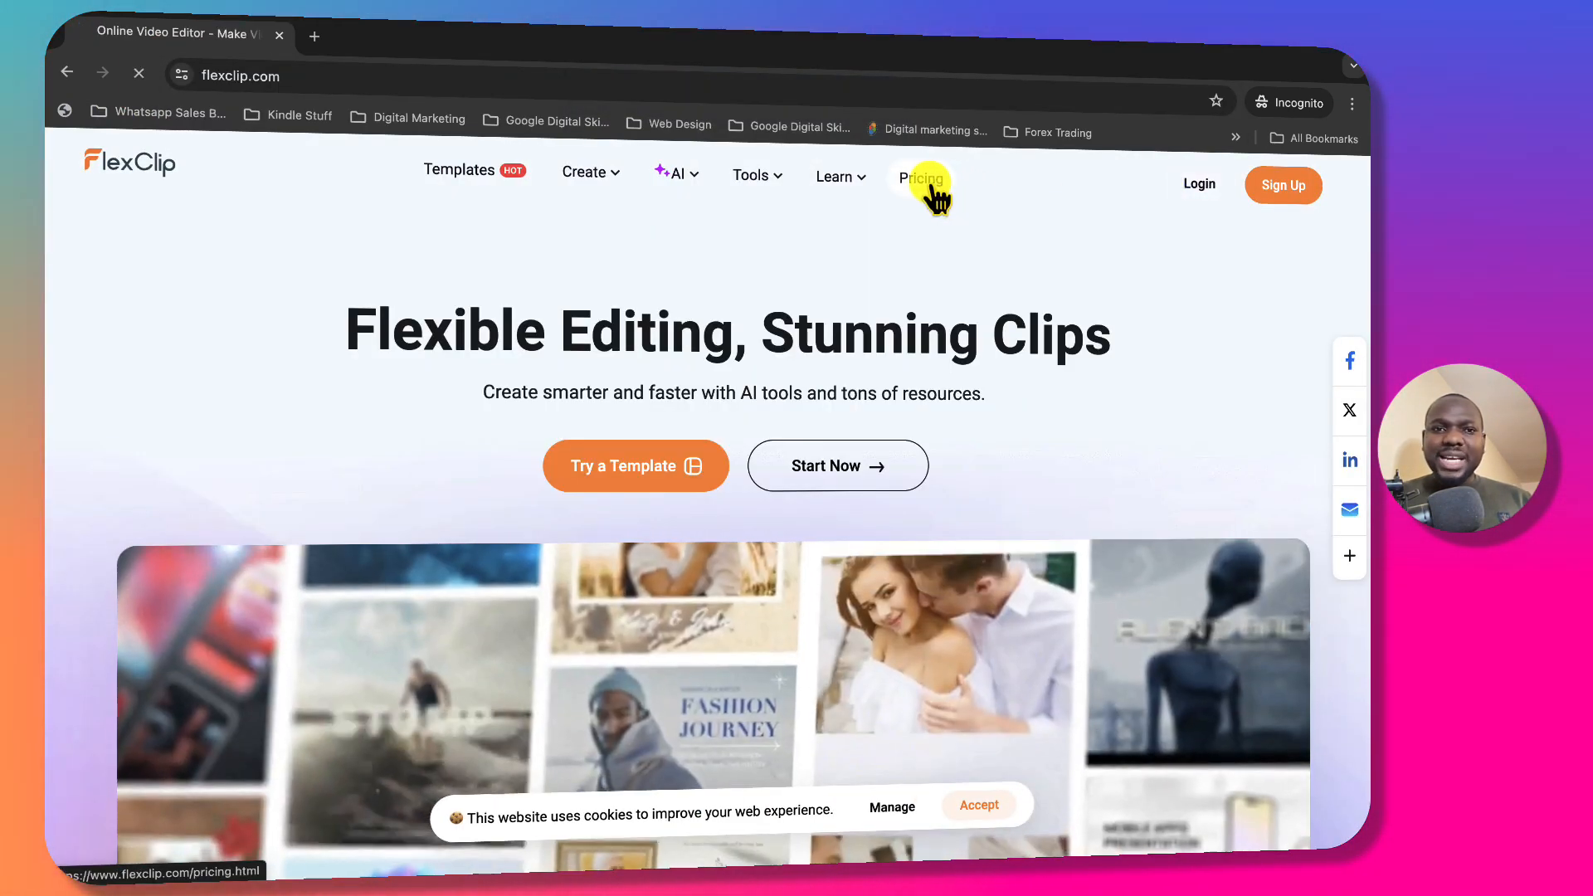
Show the Free, Plus and Business plan cards and highlight the Plus plan's price.
click(927, 184)
scroll(420, 564, down, 4)
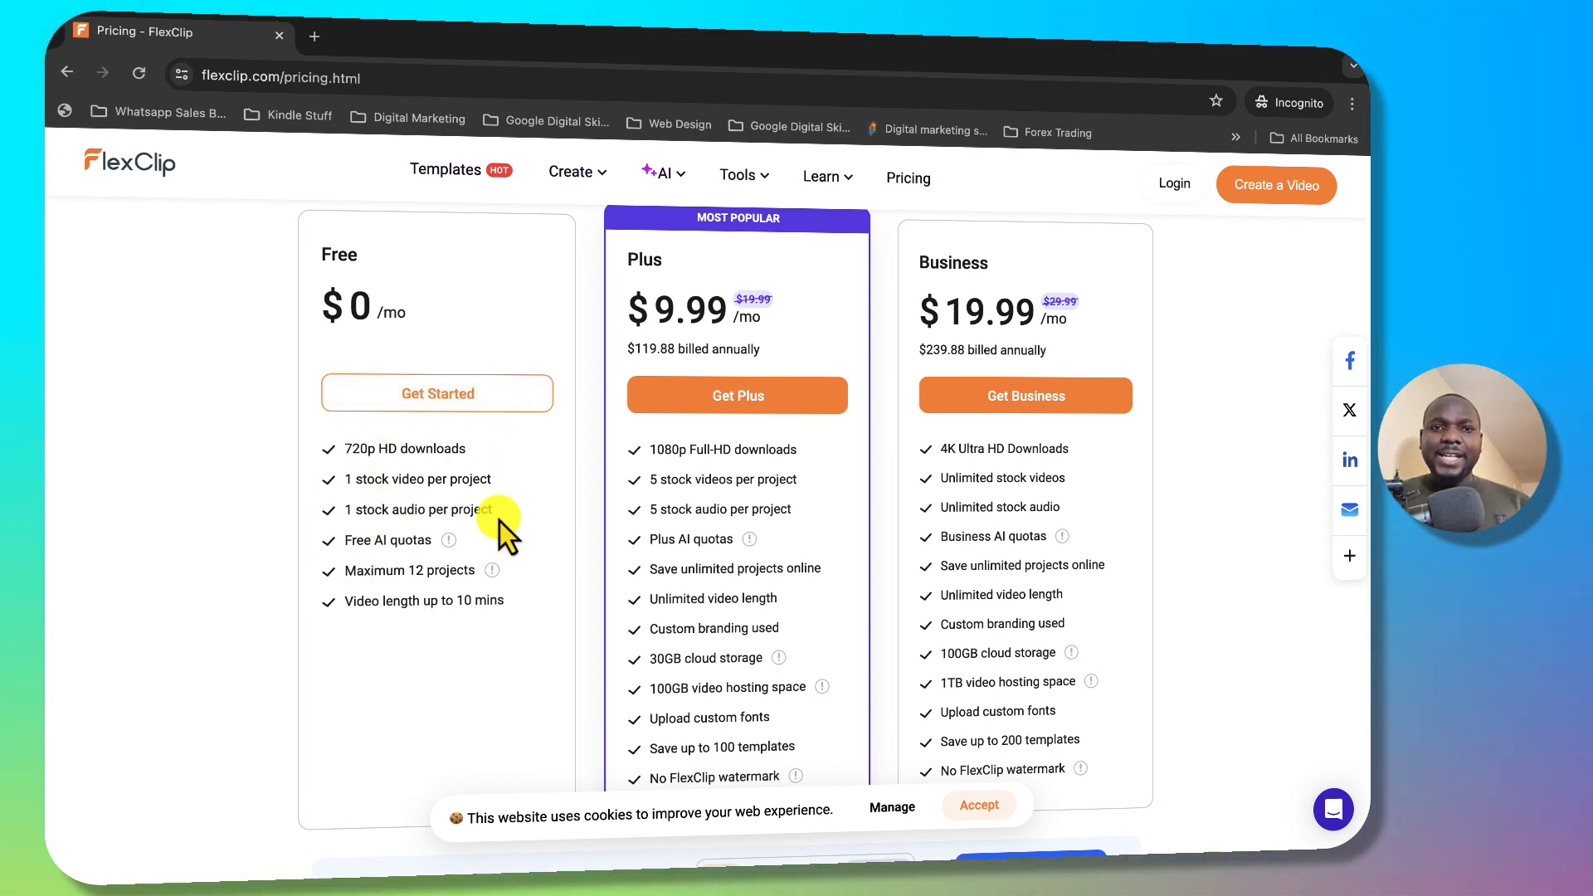
scroll(718, 411, up, 1)
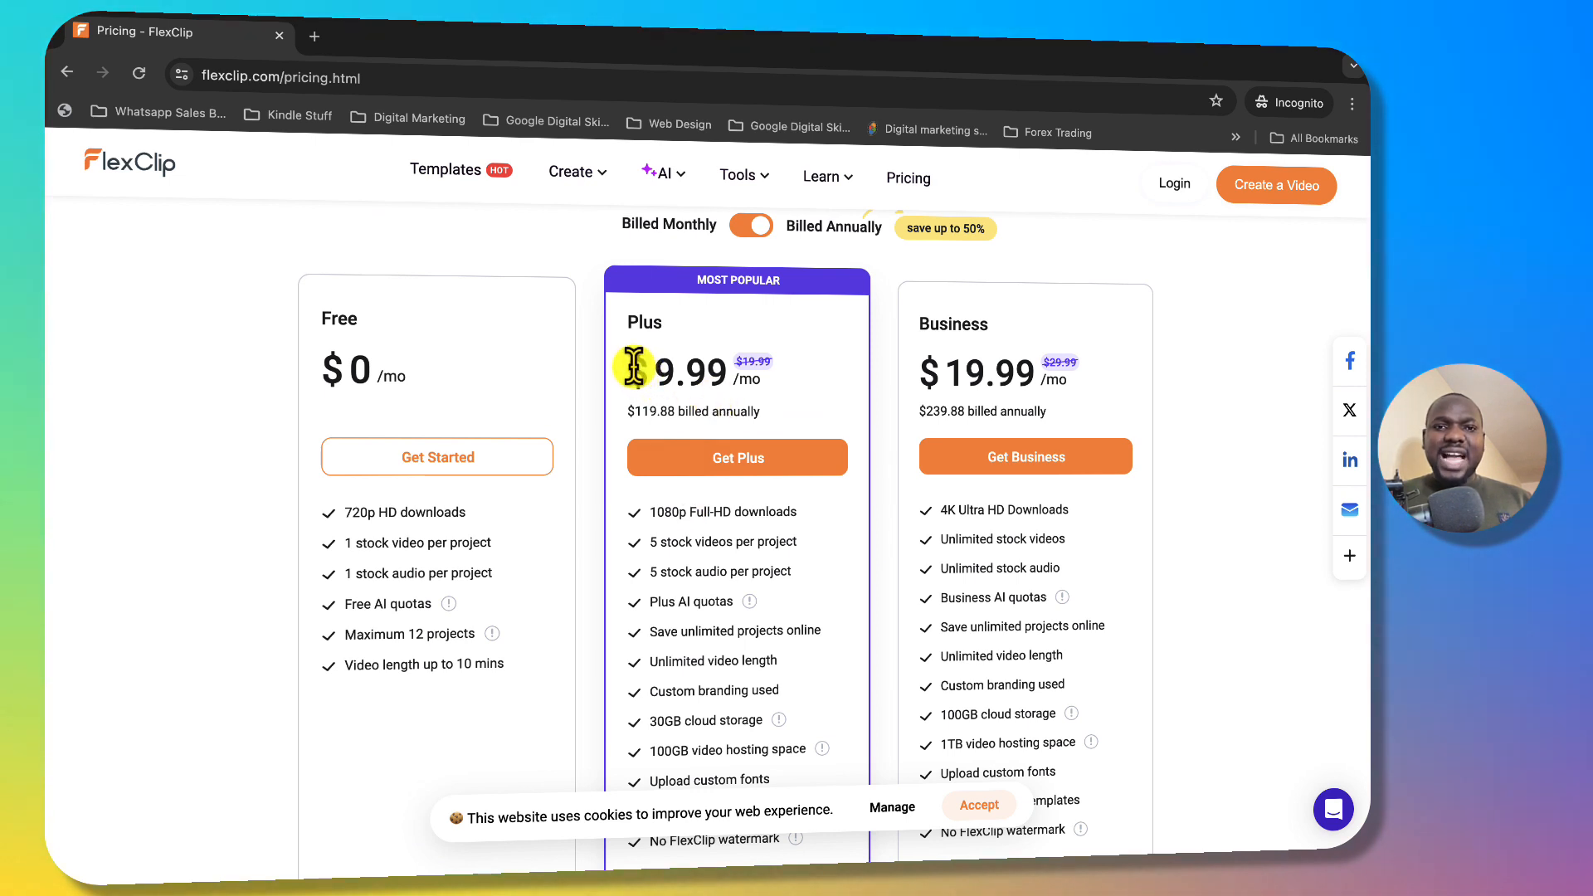
drag(634, 365, 775, 380)
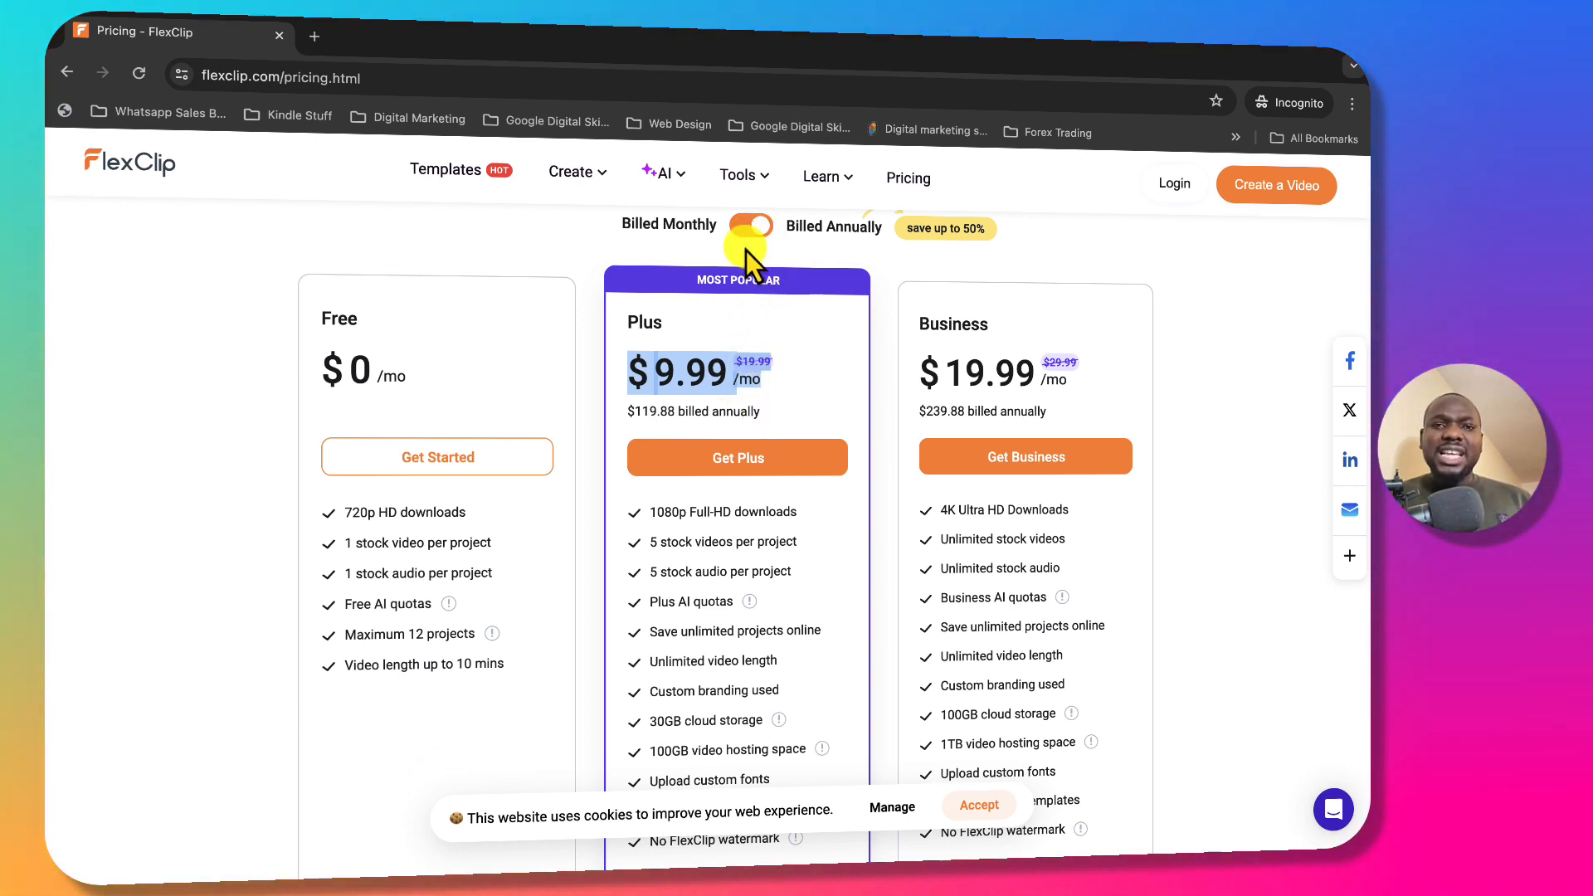
Compare monthly against annual plan prices, ending on annual billing with the highlight cleared.
click(760, 228)
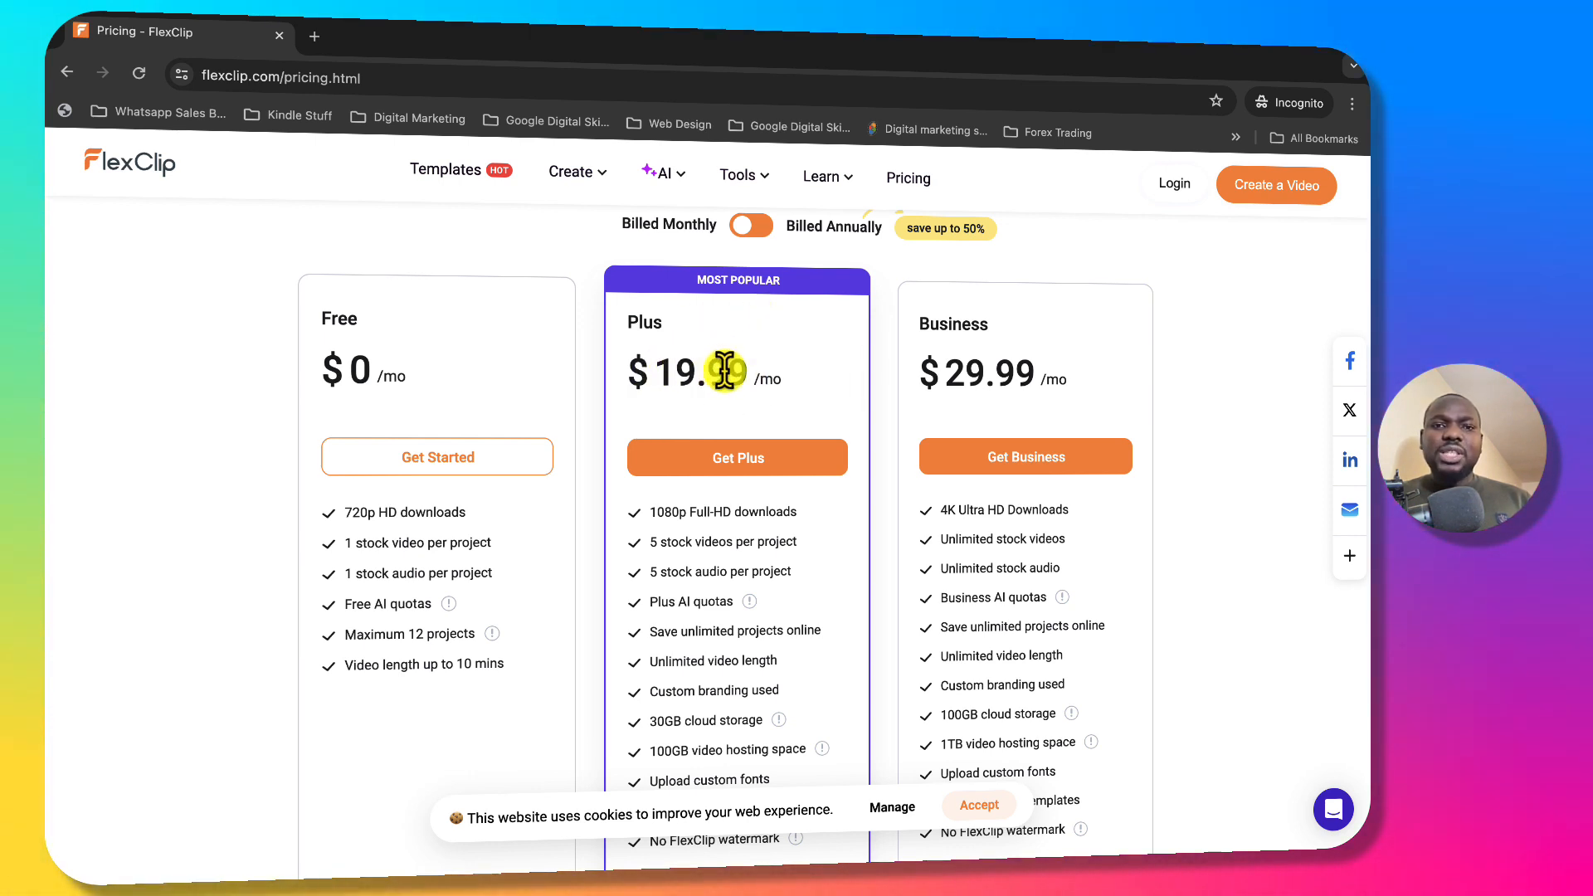
click(755, 231)
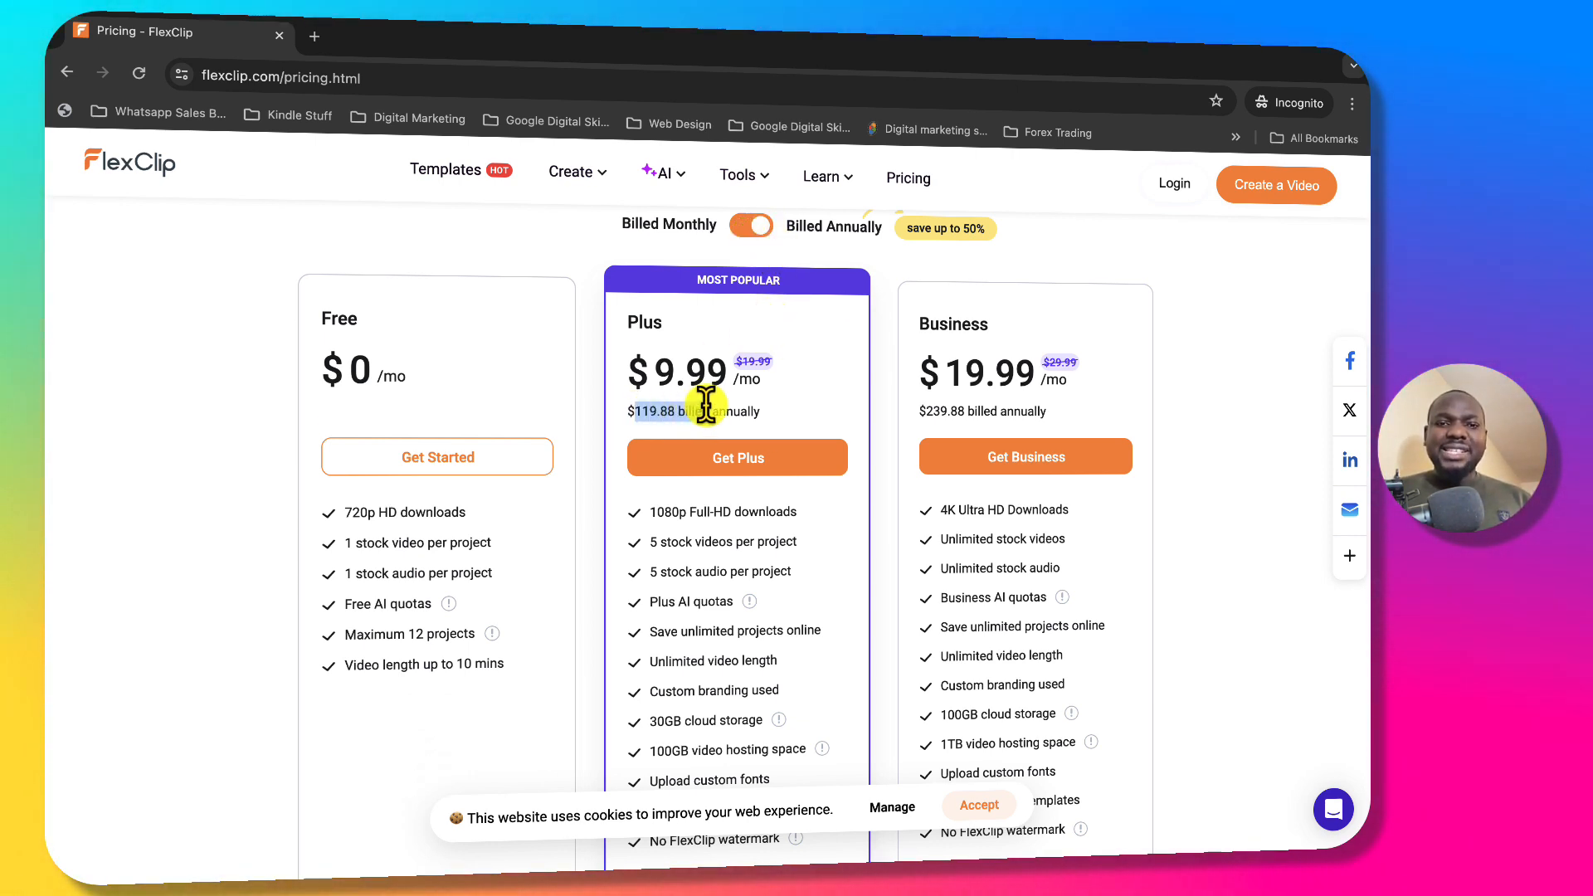
click(803, 411)
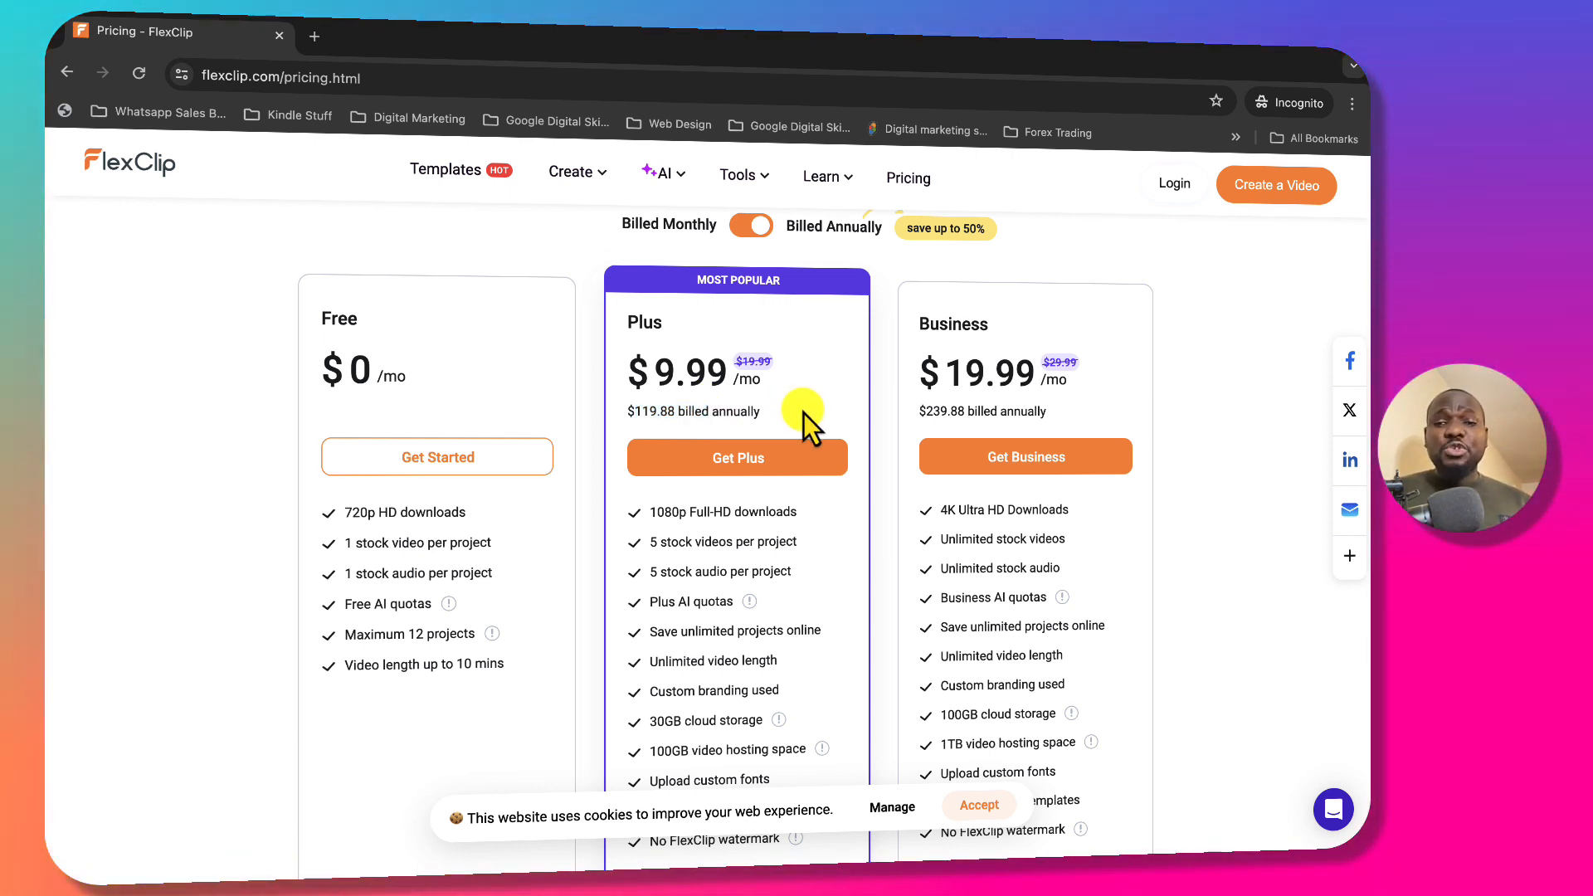
Accept the cookie notice and highlight the Business plan name and its $239.88 annual total.
click(976, 803)
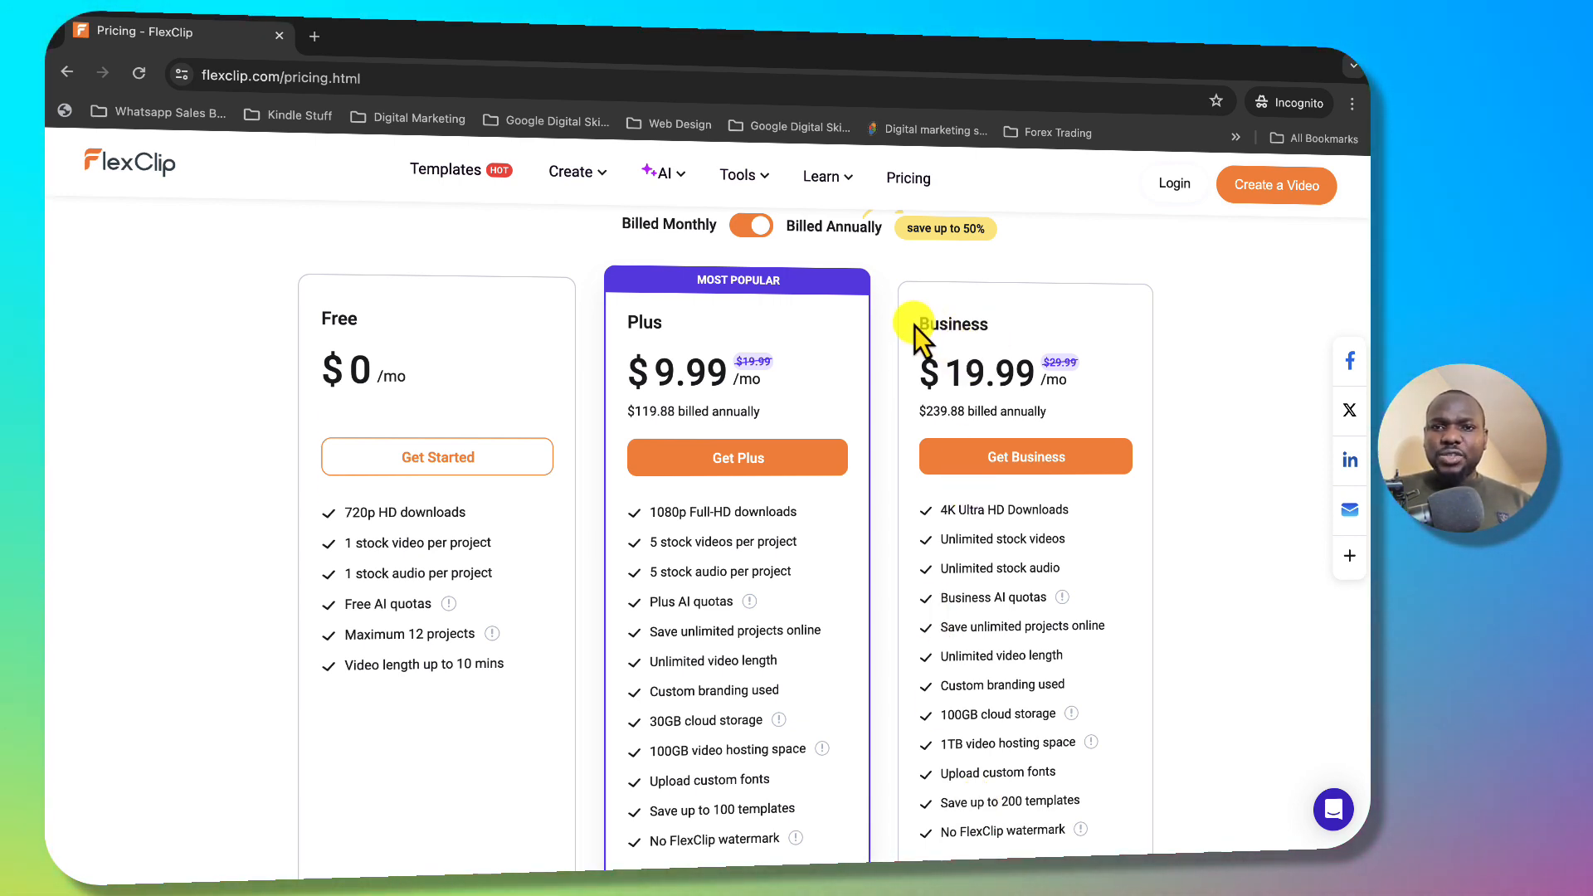
drag(921, 324, 995, 326)
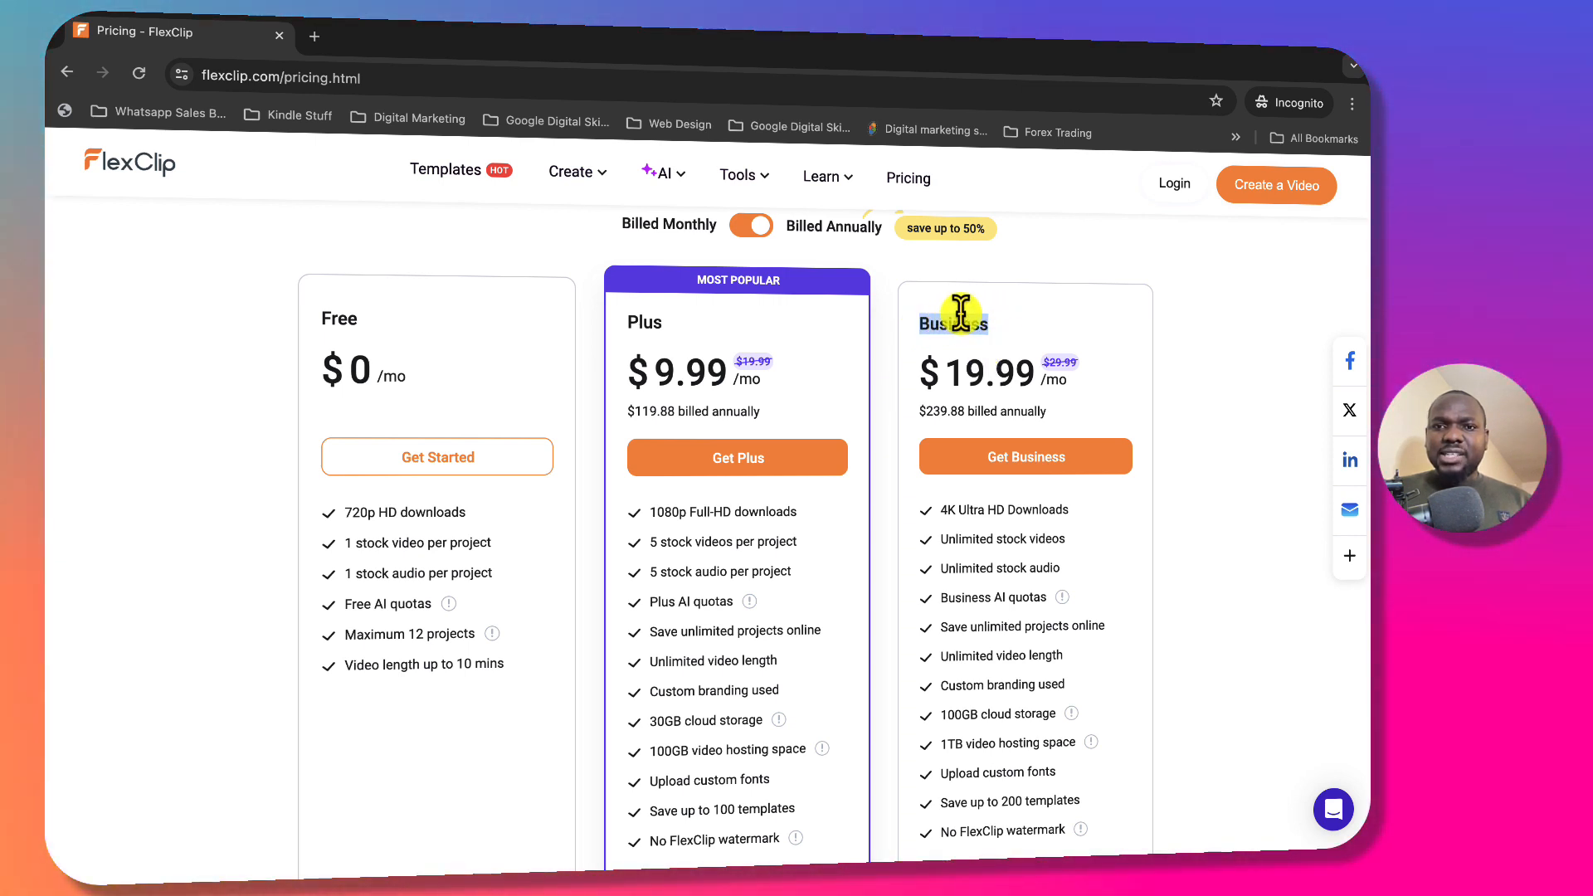
drag(915, 410, 960, 409)
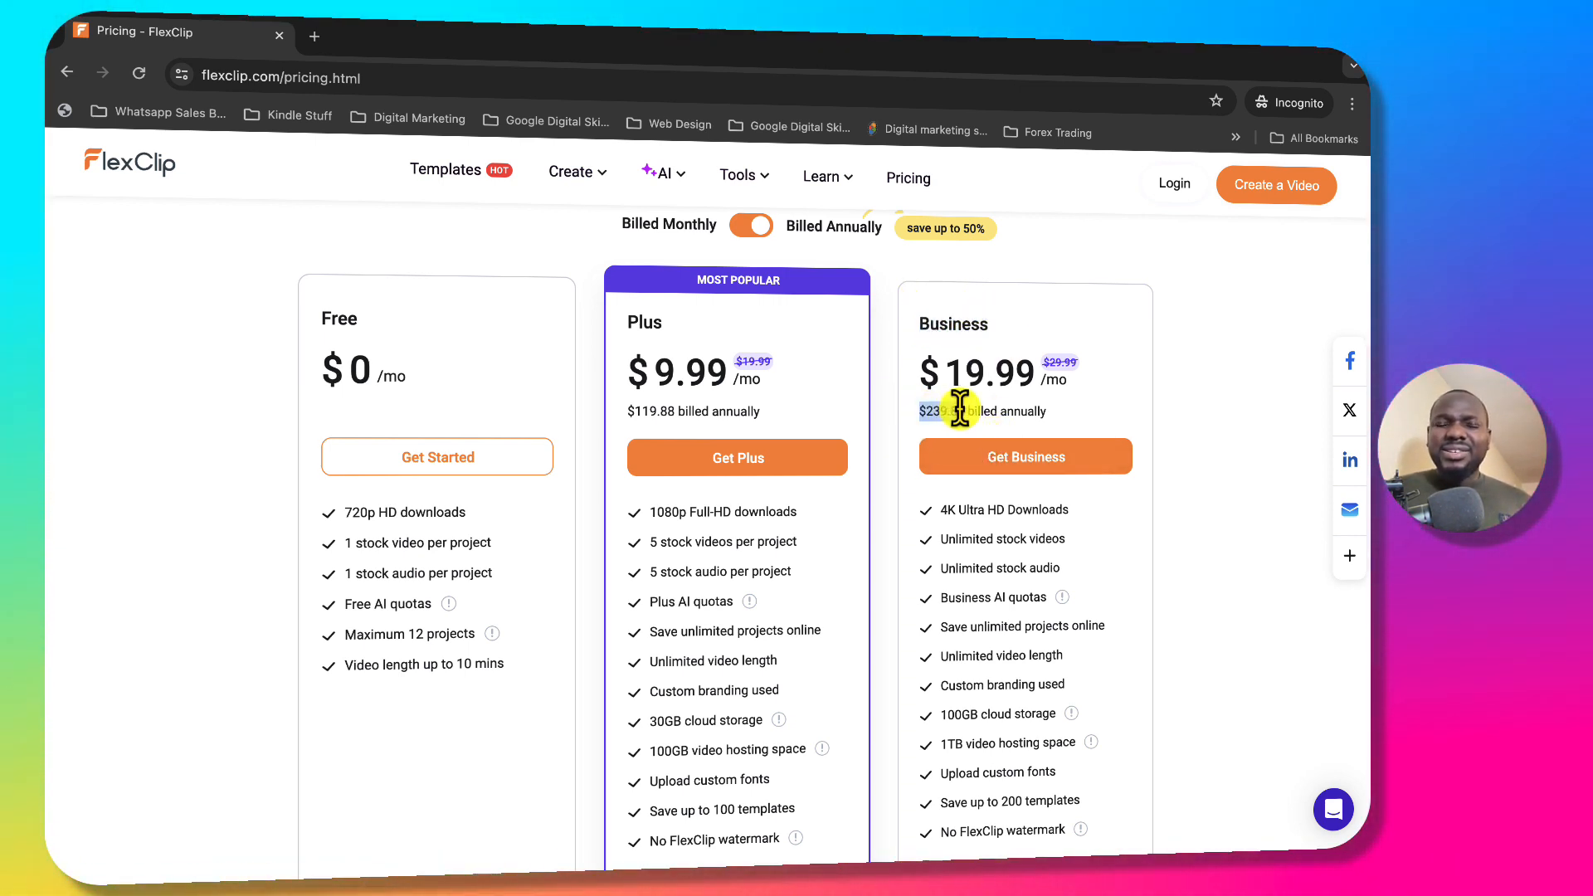